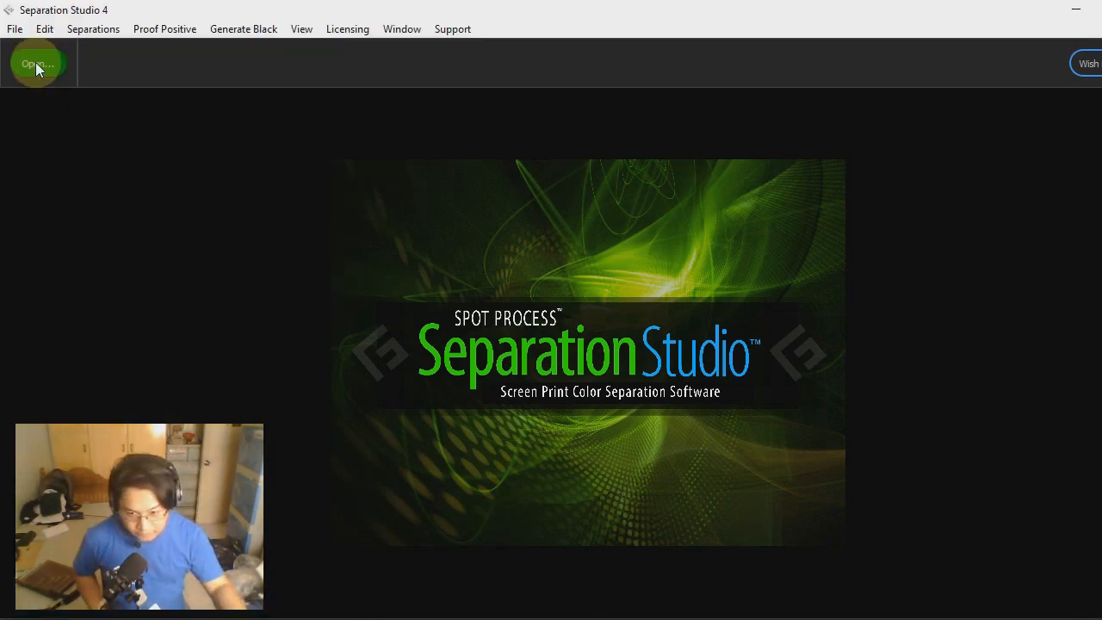
Step: Open the 'Winya No_ 36-2' artwork from the Desktop to view its separations
left_click(36, 22)
left_click(400, 173)
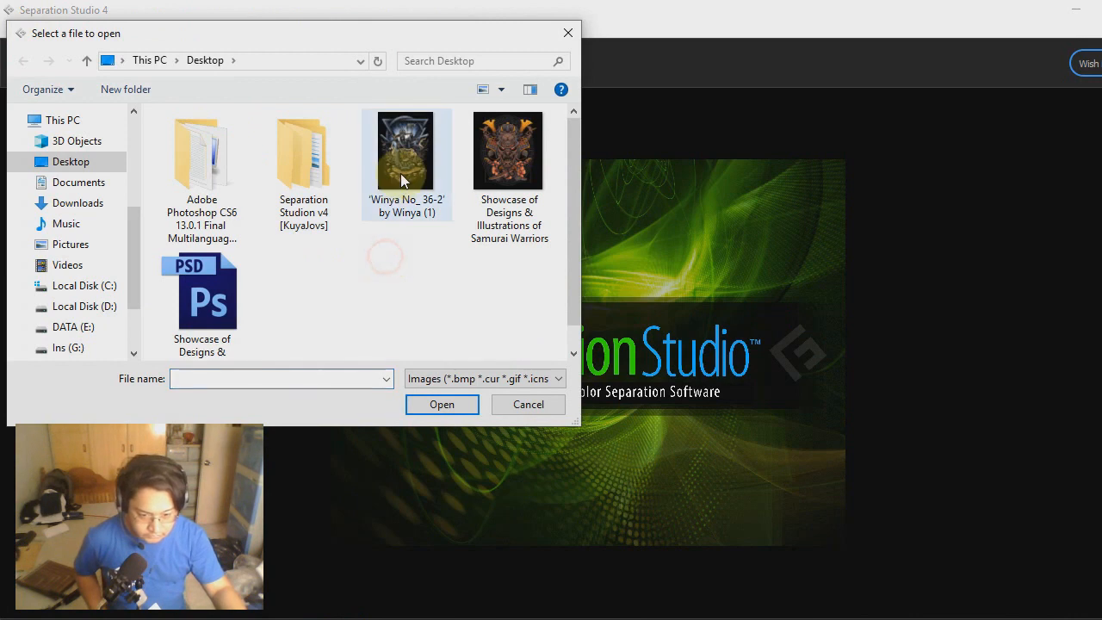
double_click(400, 173)
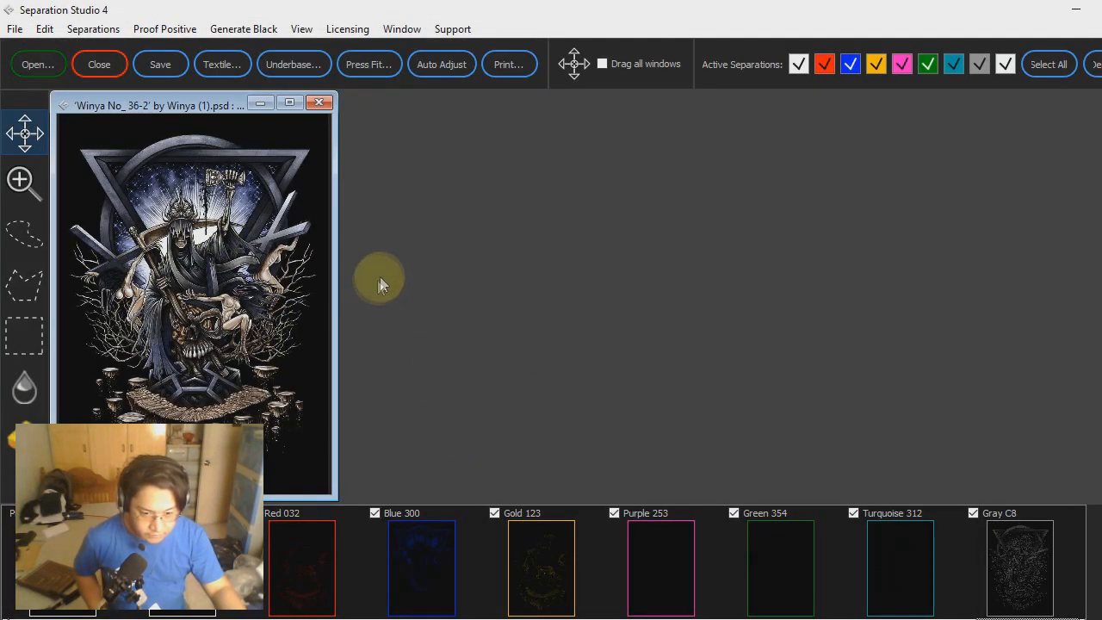
Step: Check the printer setup, and close the artwork while discarding its changes
left_click(504, 69)
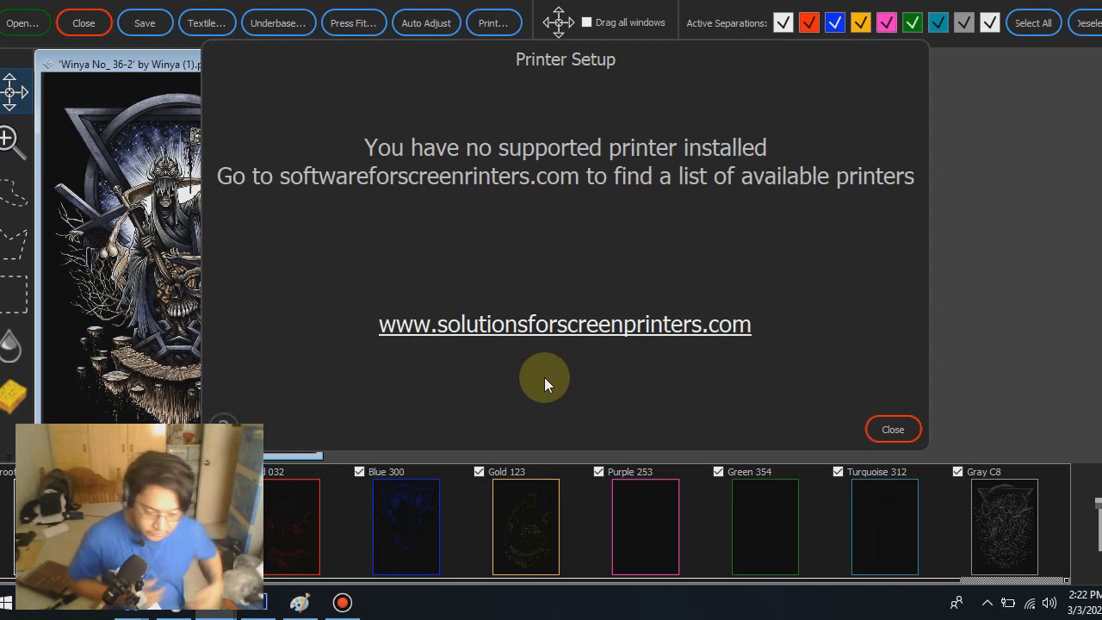
left_click(893, 429)
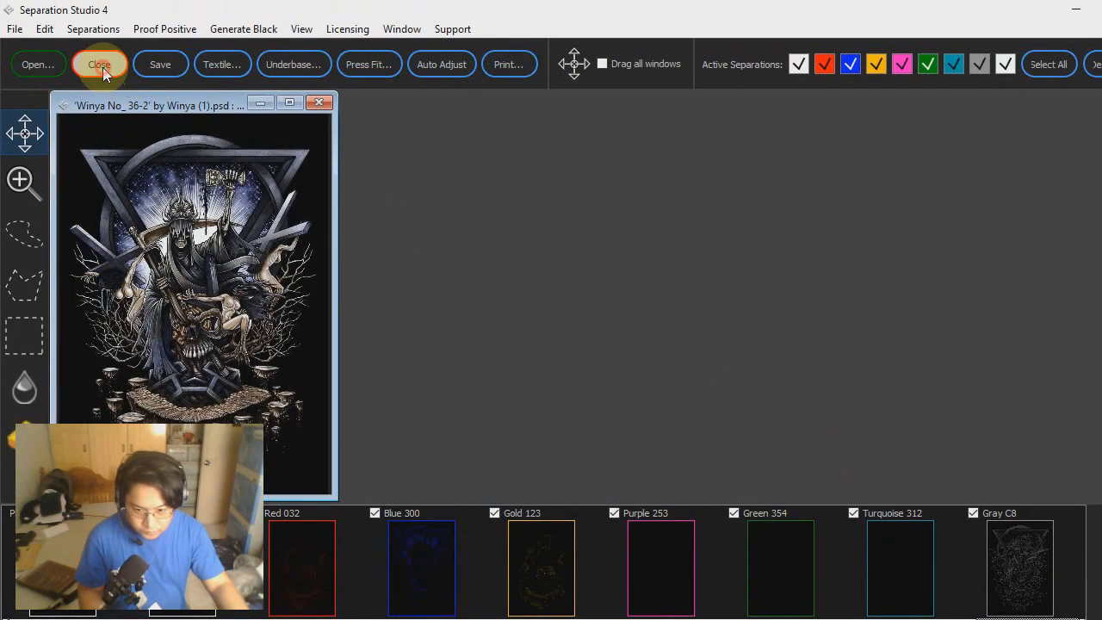
left_click(100, 67)
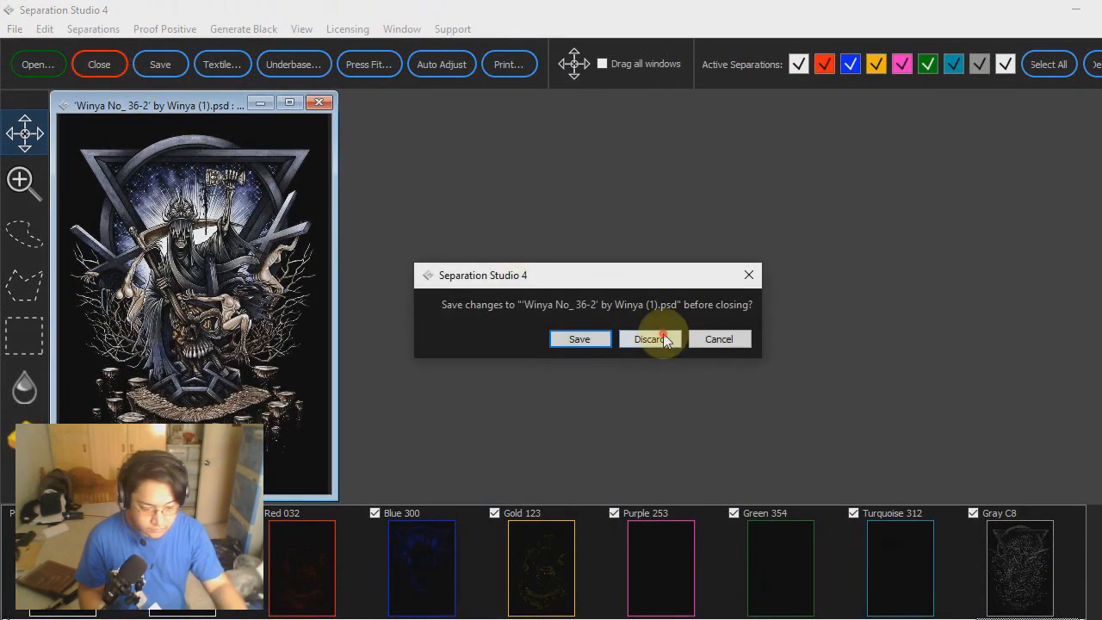
left_click(652, 337)
Step: Minimize the separation program and switch to Photoshop
left_click(1076, 10)
left_click(442, 305)
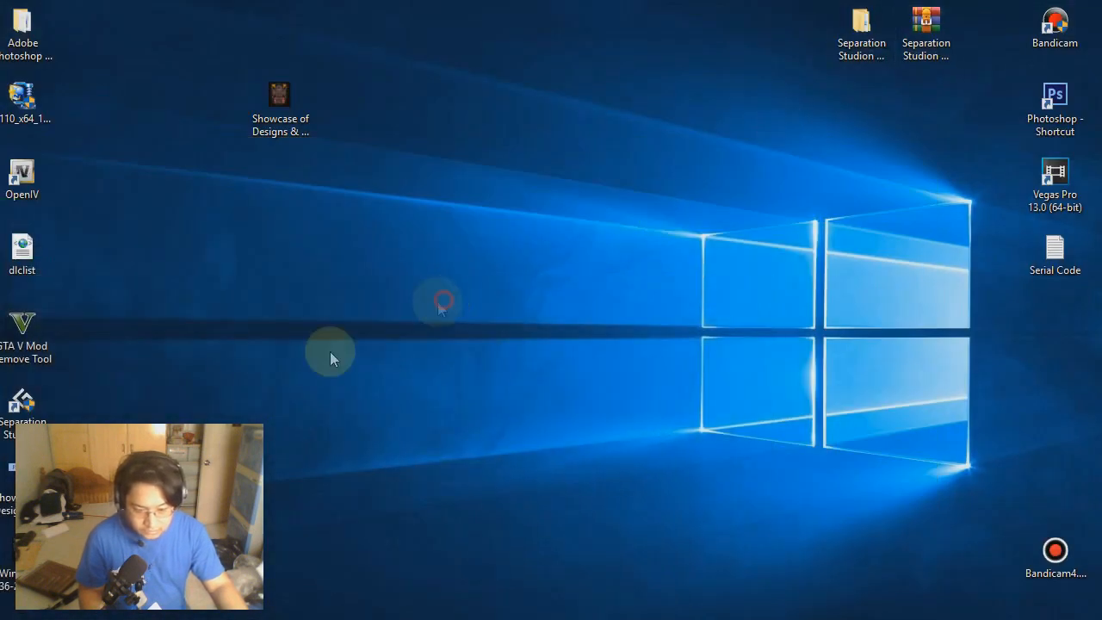
left_click(281, 612)
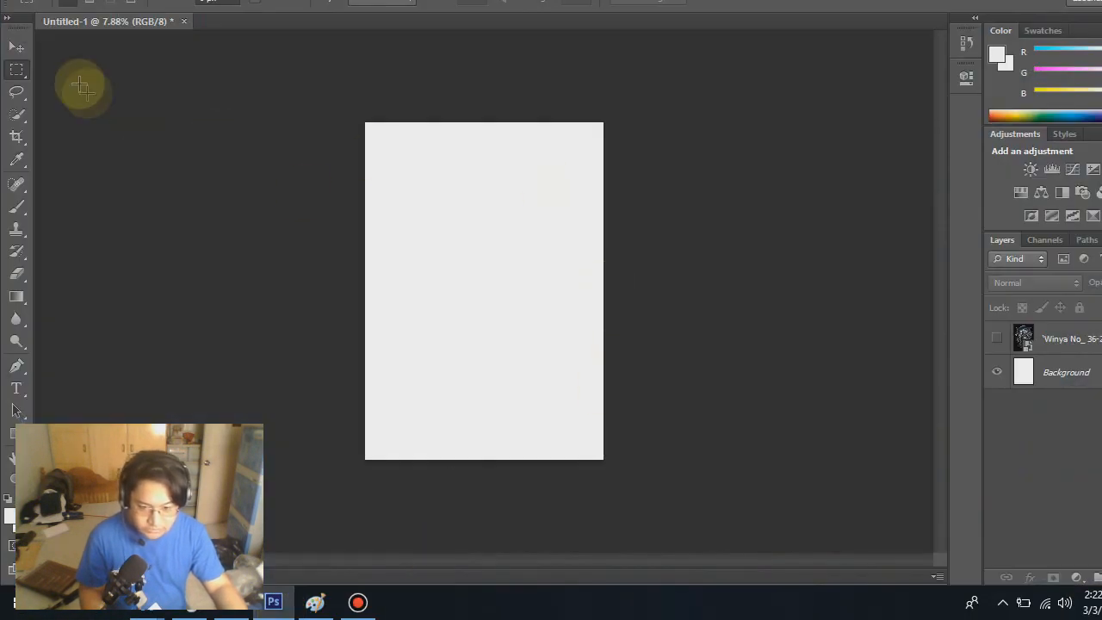
Step: Create a new A3 document at 300 pixels/inch in RGB Color with a white background, and close Untitled-1 without saving
left_click(47, 11)
left_click(56, 32)
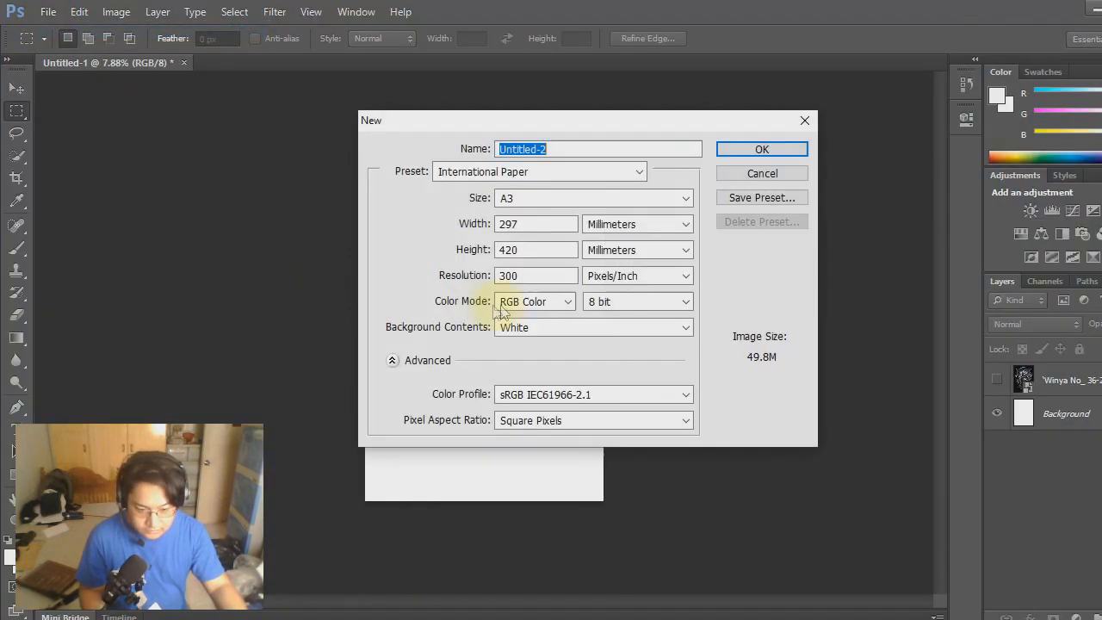
left_click(556, 200)
left_click(553, 199)
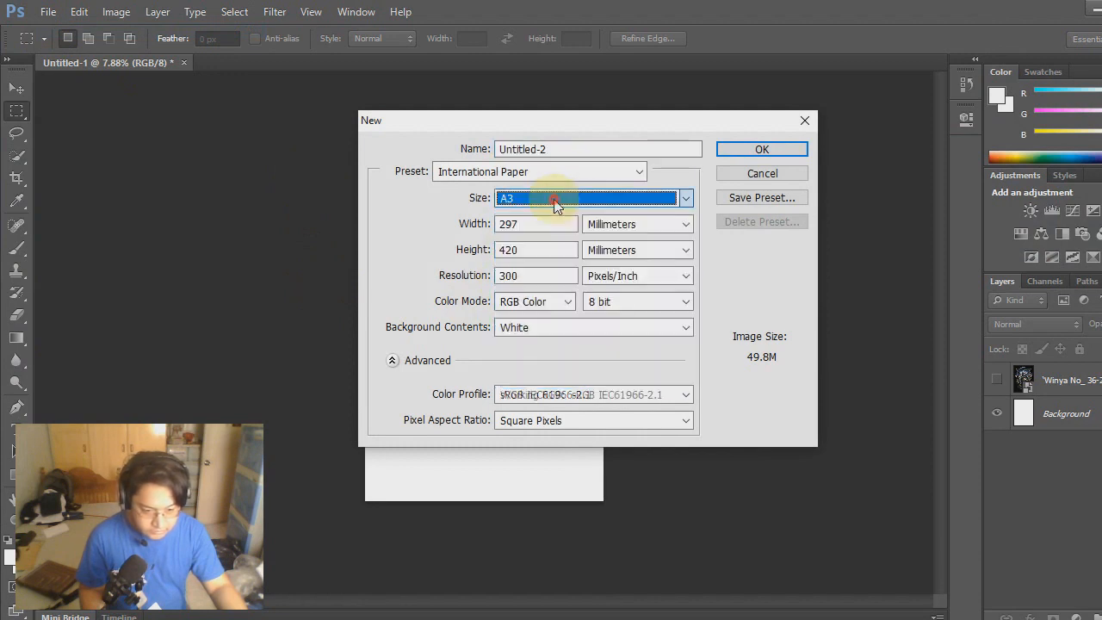
left_click(729, 148)
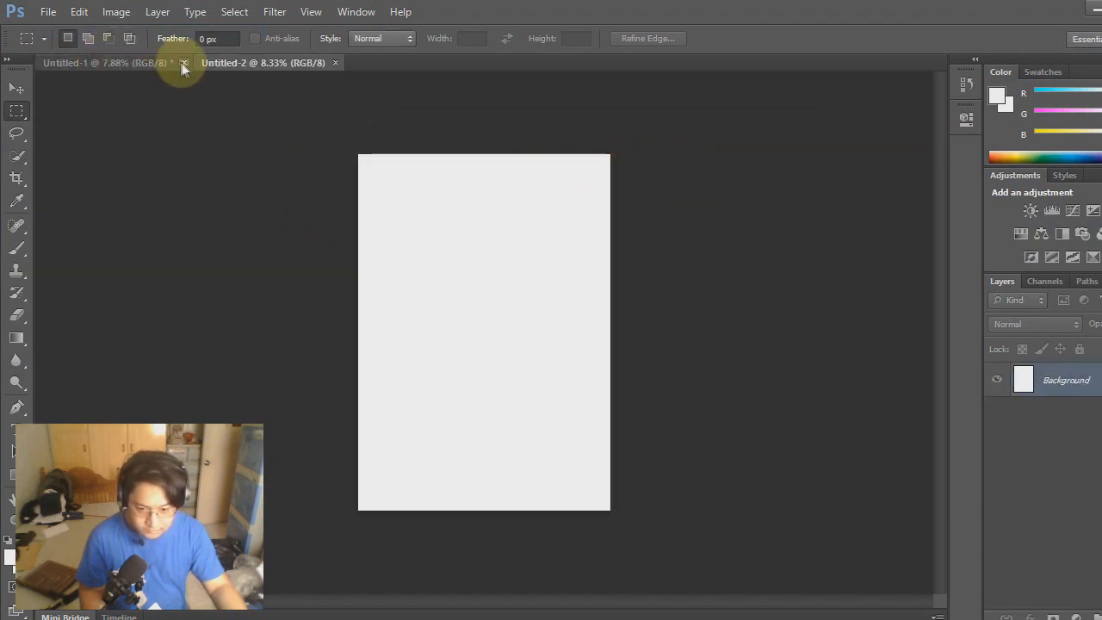
left_click(184, 62)
left_click(641, 258)
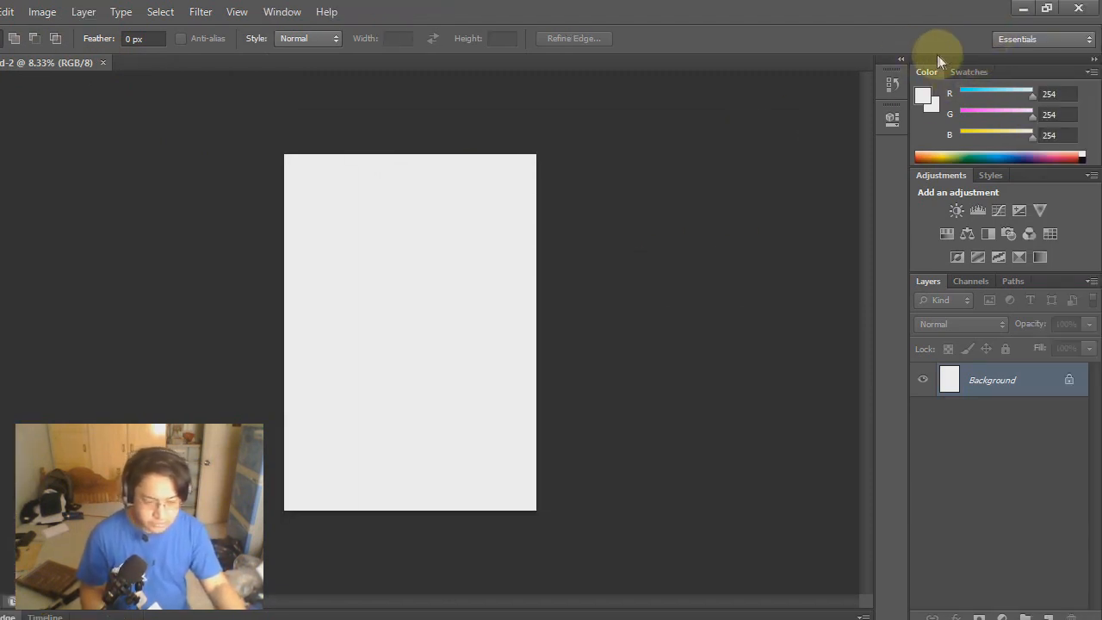
Step: Place the 'Winya No_ 36-2' image from the desktop into the A3 document, scaled to about 121% to cover the canvas
left_click(1042, 8)
left_click_drag(733, 28, 852, 82)
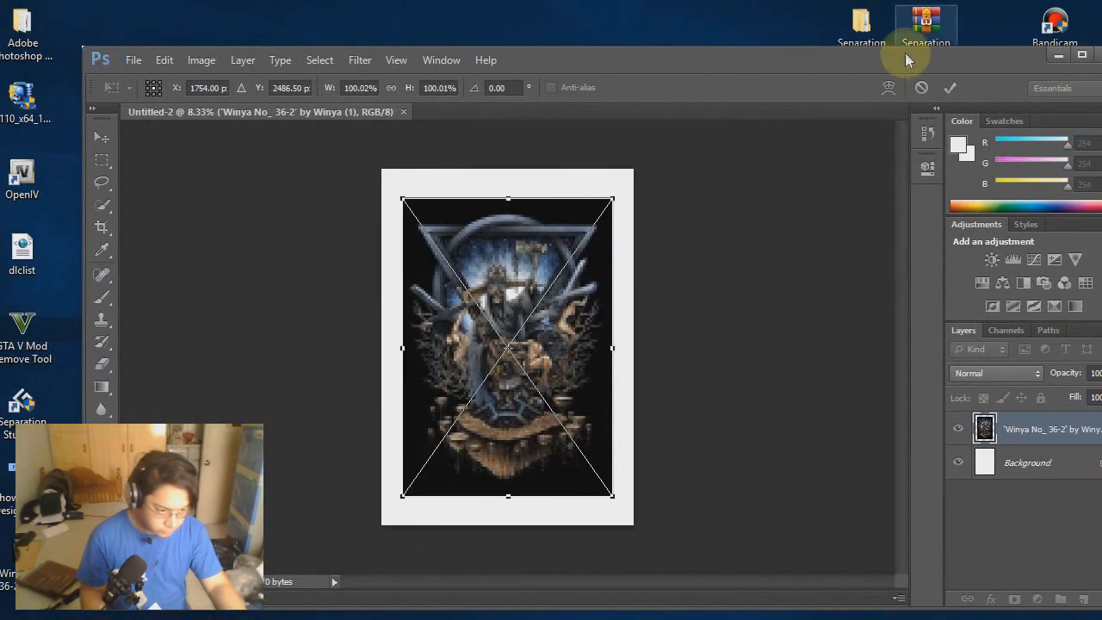
double_click(982, 22)
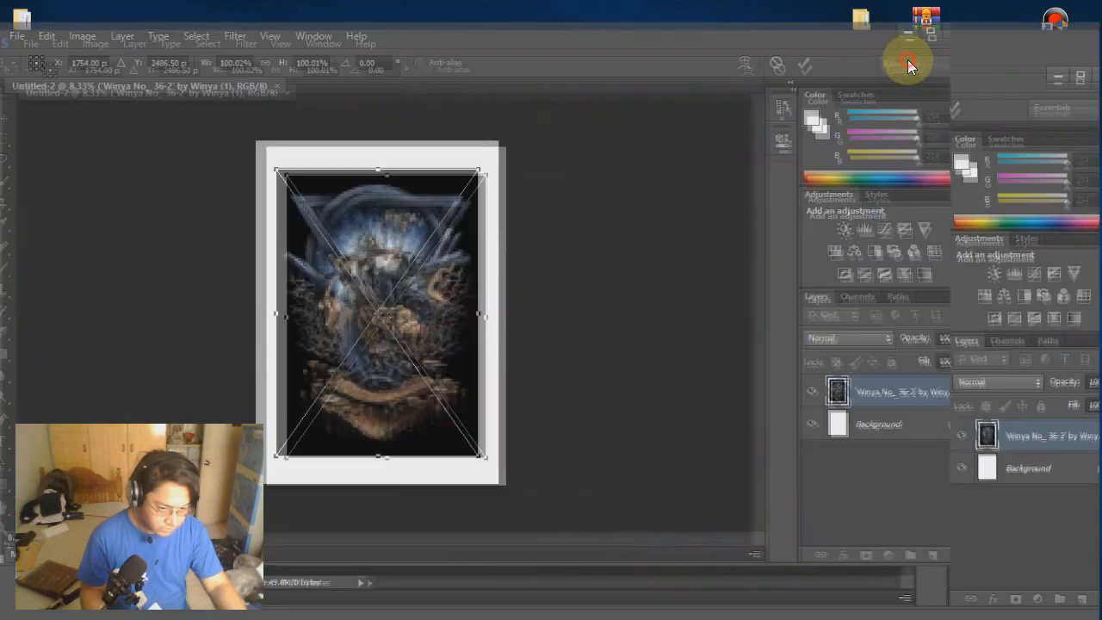
left_click_drag(515, 183, 534, 153)
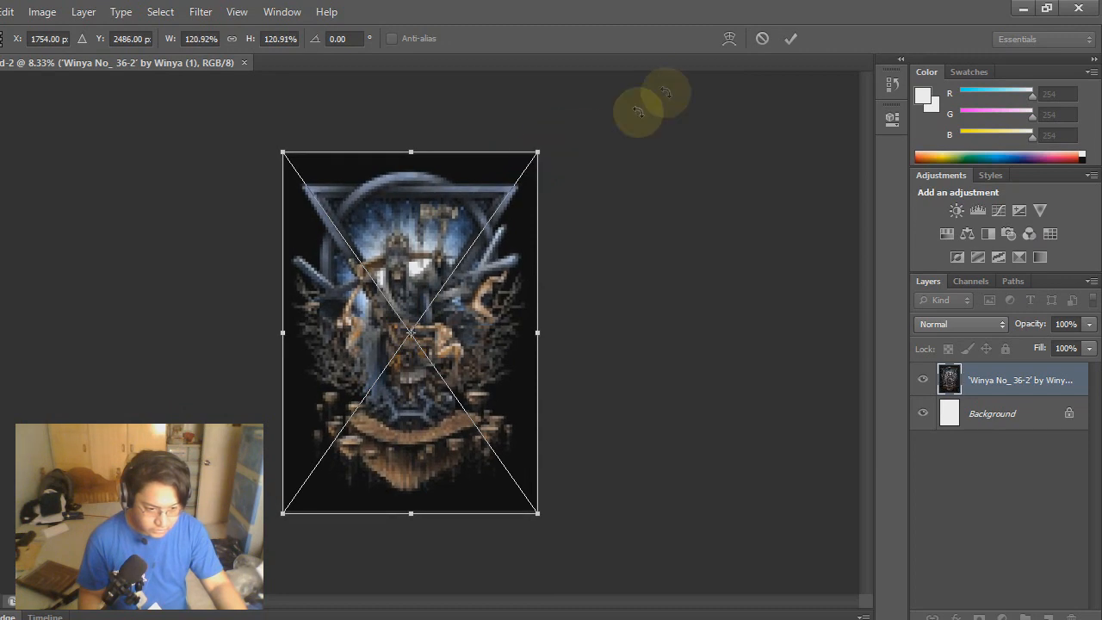
left_click(790, 38)
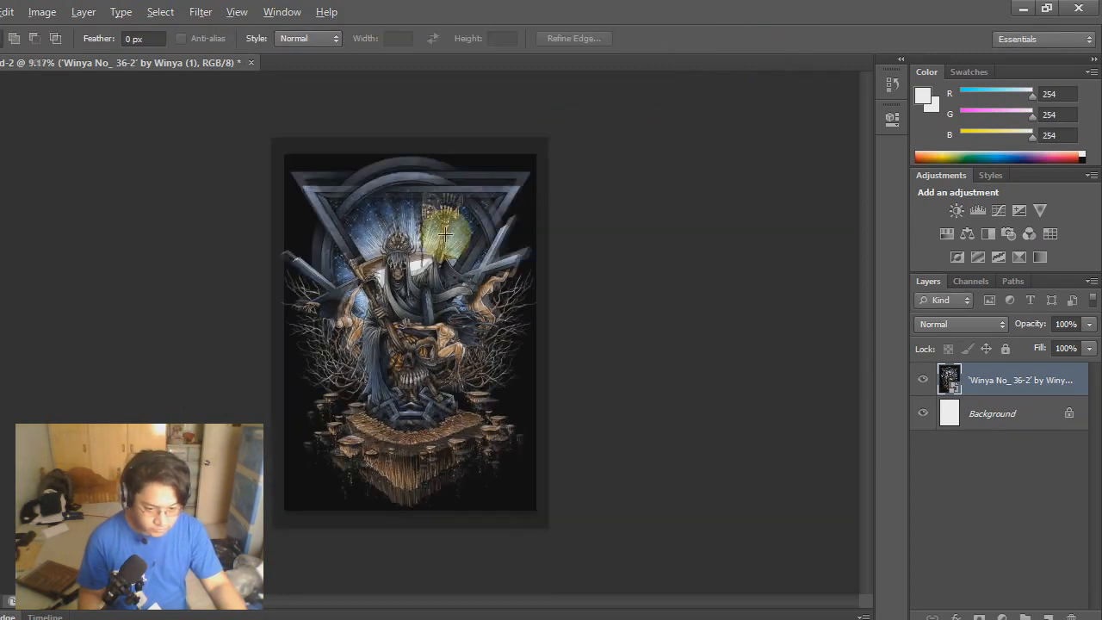
Step: Show the rulers around the canvas and set their units to inches
scroll(445, 235, "up", 3)
scroll(444, 235, "up", 3)
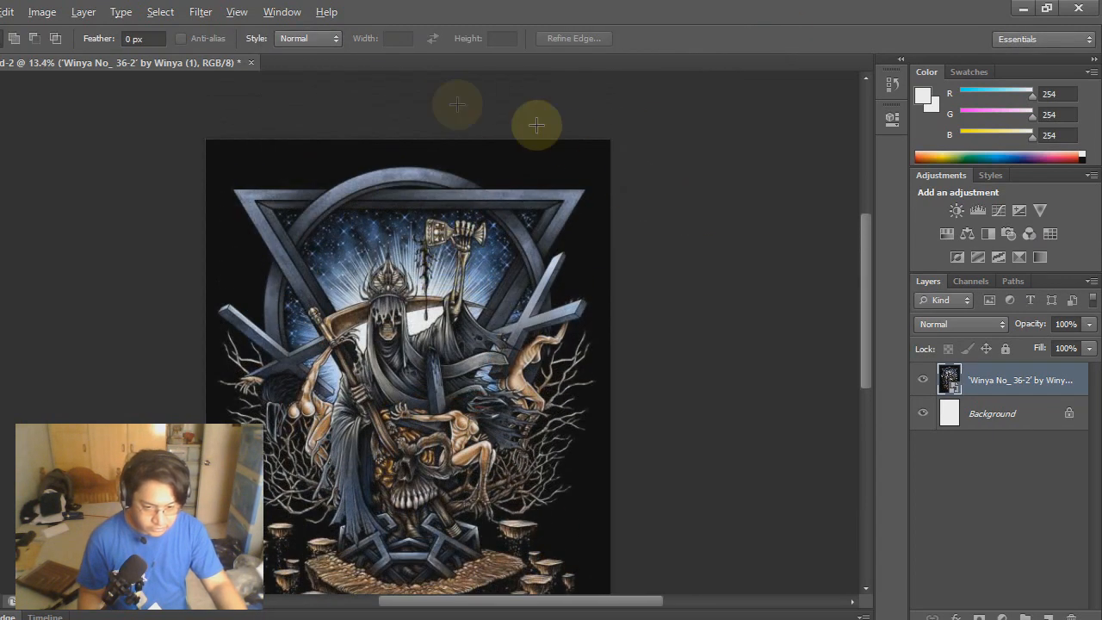
key("ctrl+r")
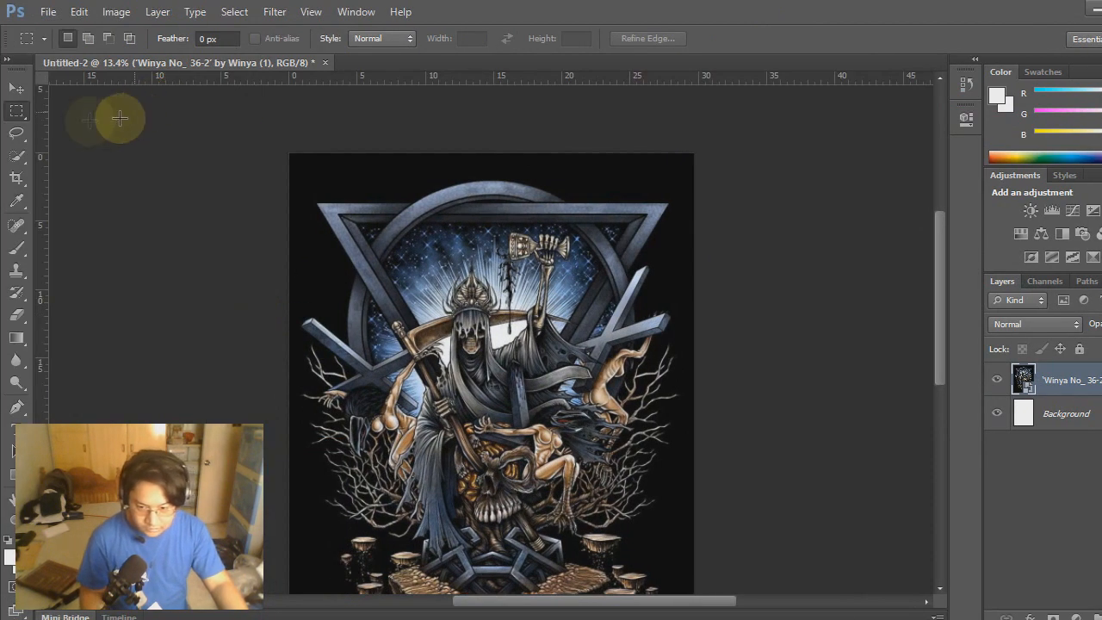
left_click_drag(42, 79, 288, 153)
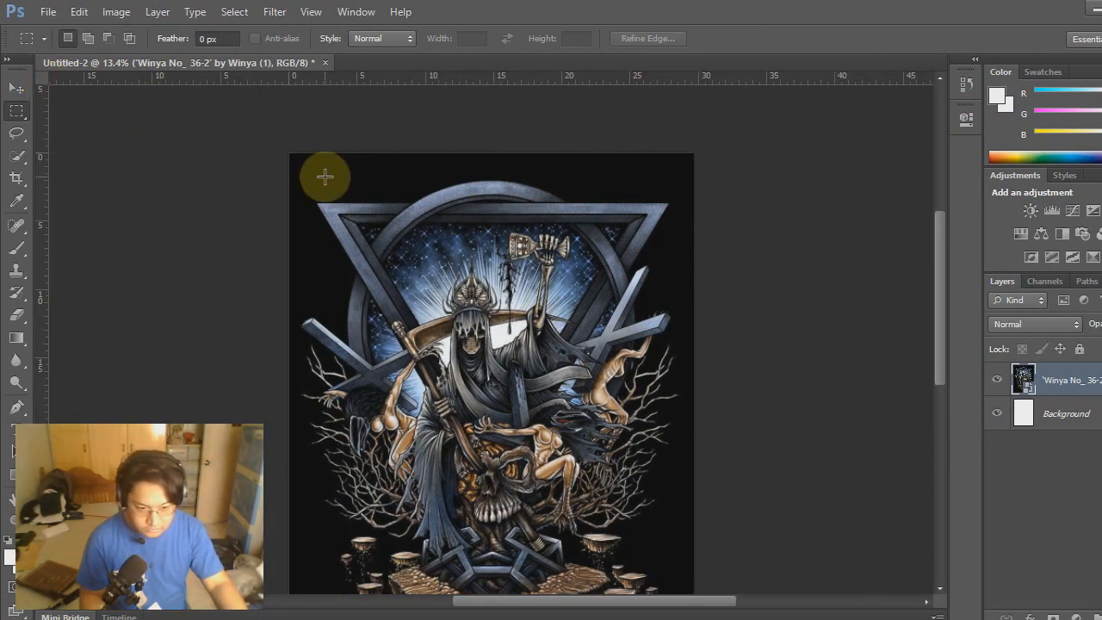
scroll(605, 247, "up", 2)
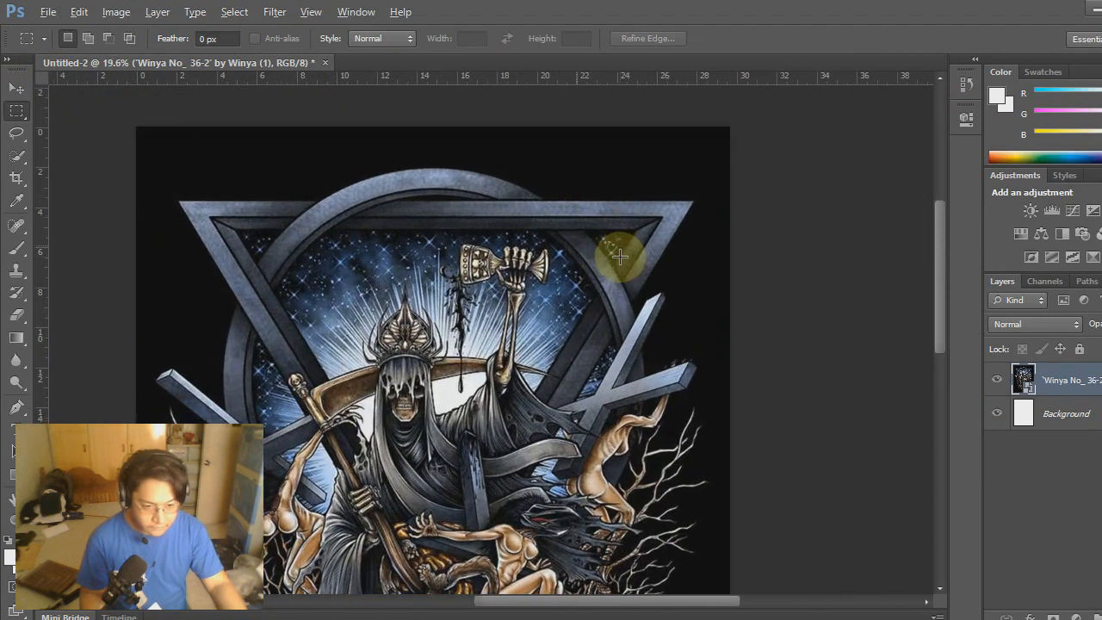
right_click(577, 82)
left_click(635, 115)
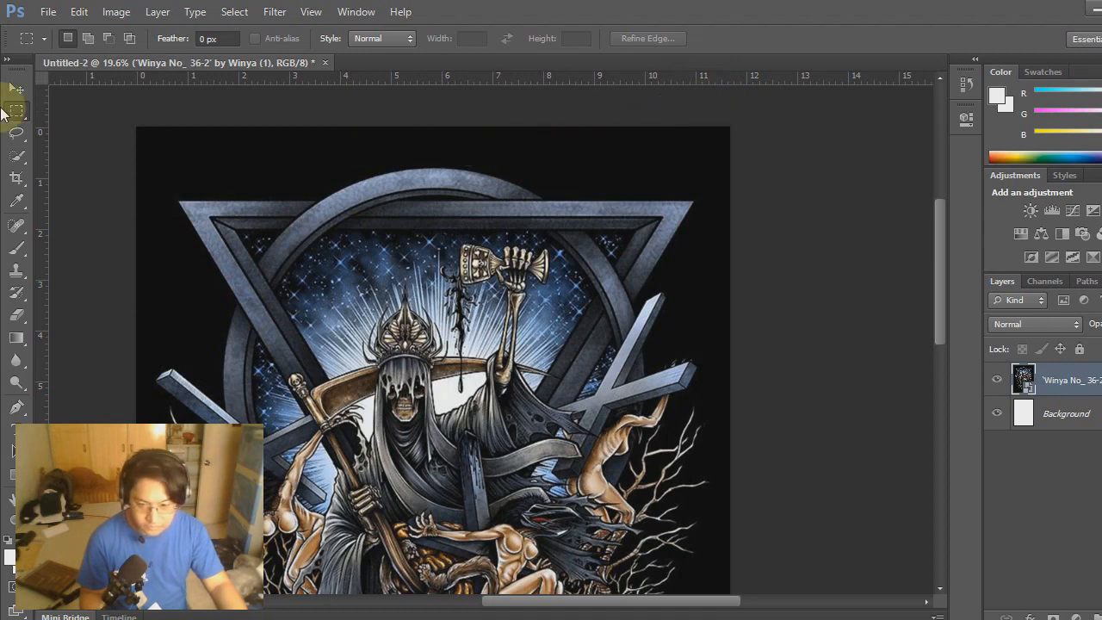
Step: Rasterize the placed 'Winya No_ 36-2' artwork layer
scroll(751, 340, "down", 6)
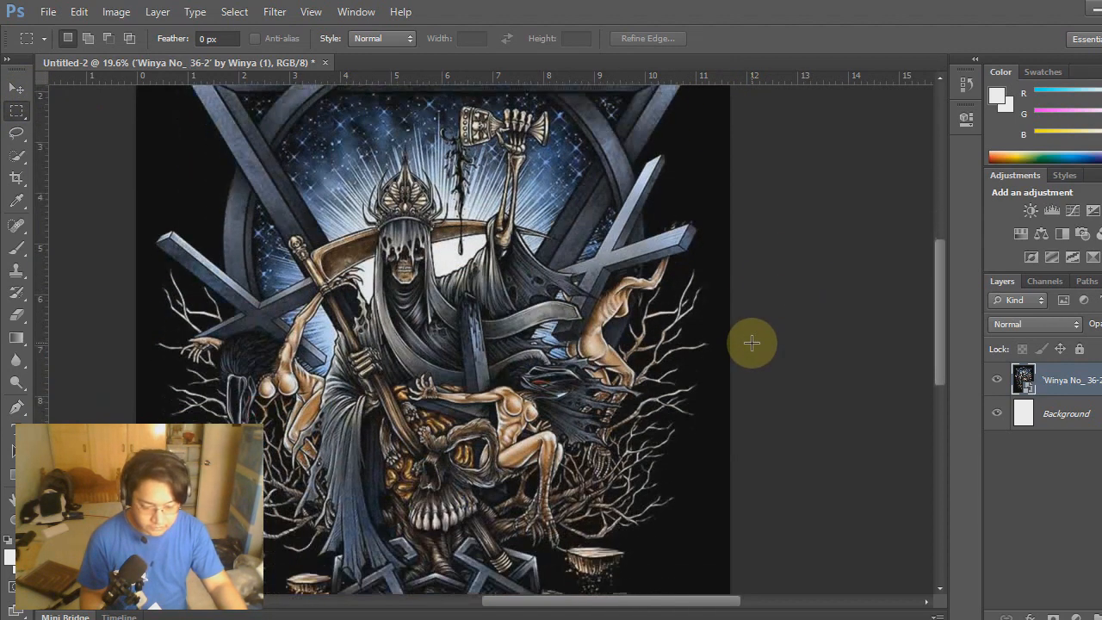
scroll(752, 343, "down", 3)
scroll(709, 335, "up", 3)
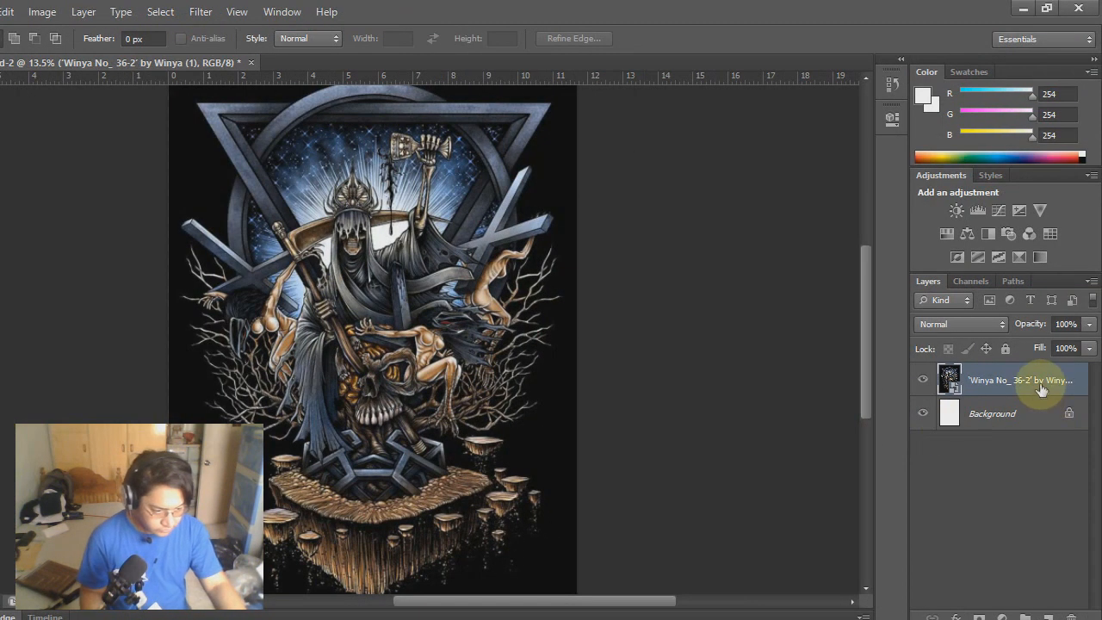
right_click(1043, 389)
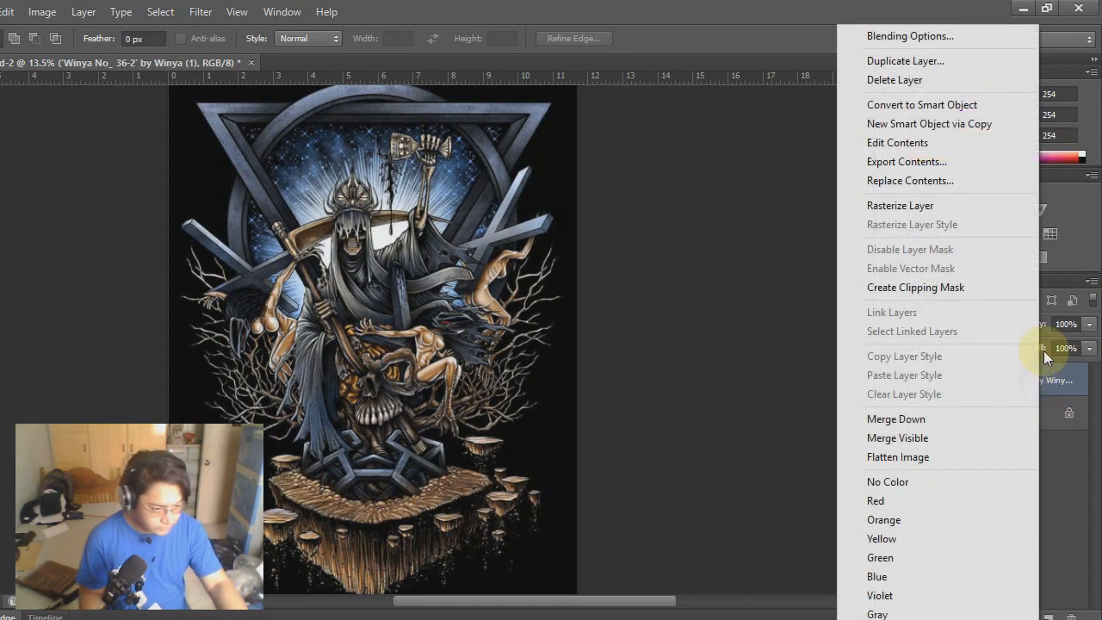
left_click(929, 209)
Step: Set the artwork's black point with Levels by sampling the dark background near the image's upper-left area
key("ctrl+l")
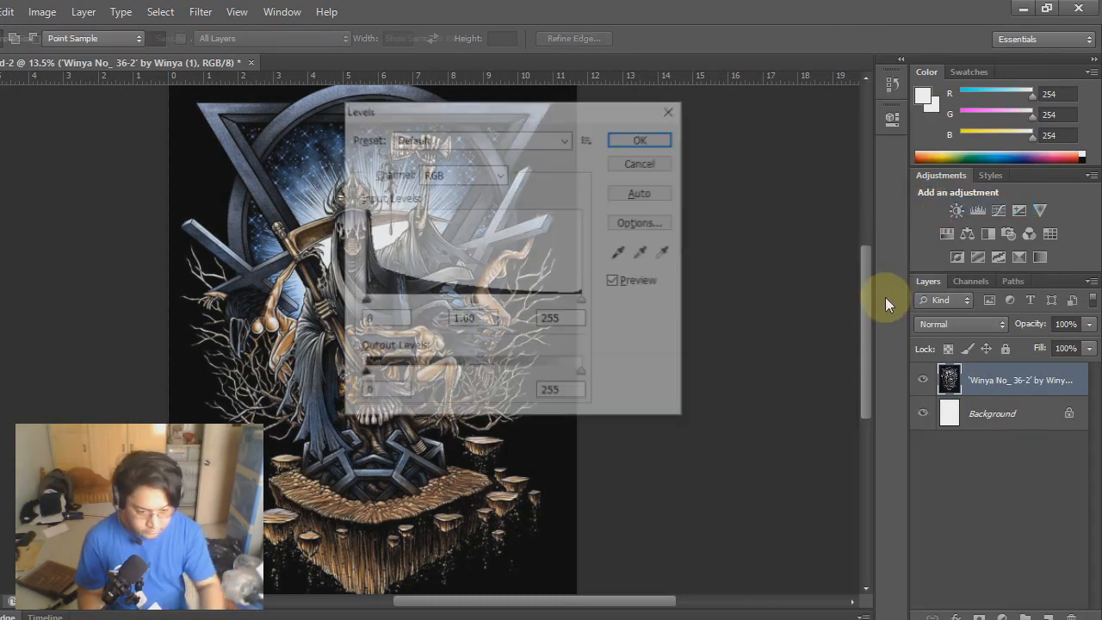
left_click_drag(516, 109, 761, 180)
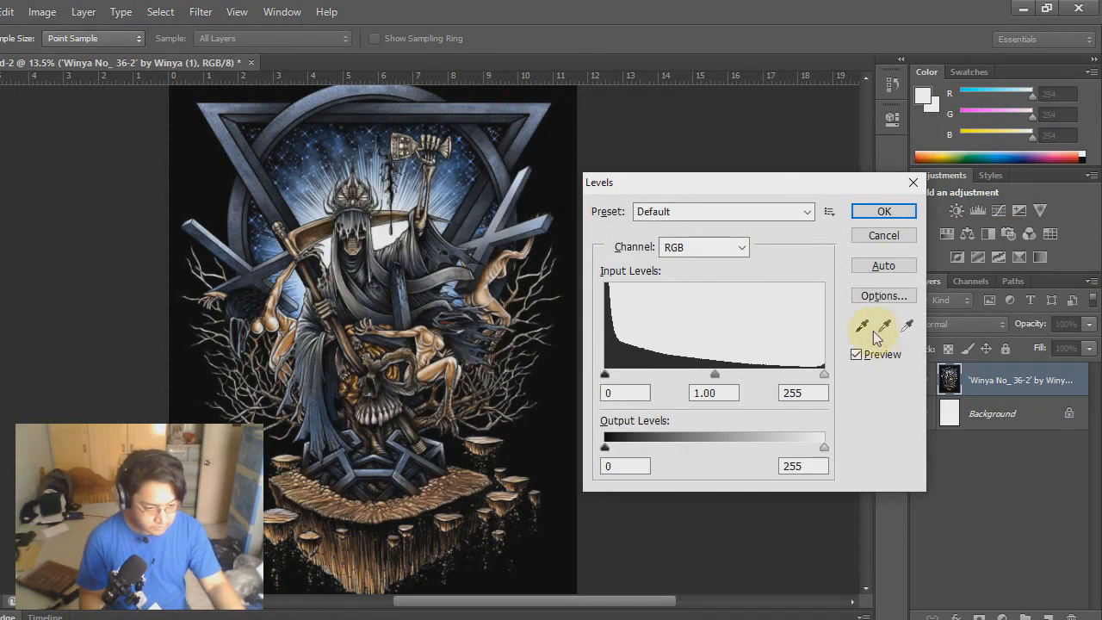
left_click(863, 325)
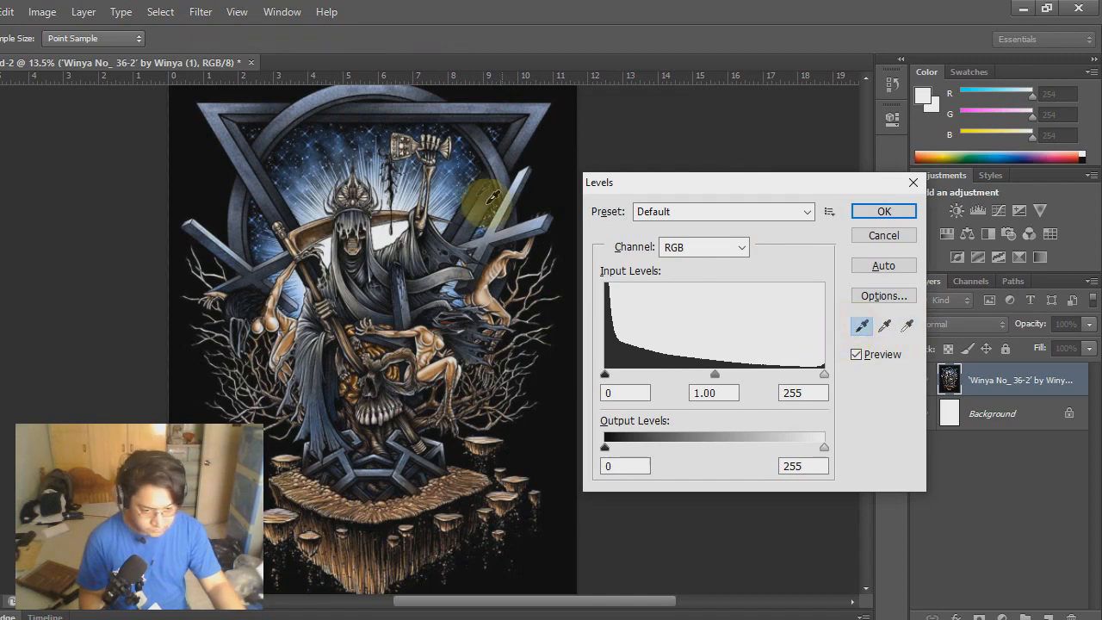
left_click(205, 177)
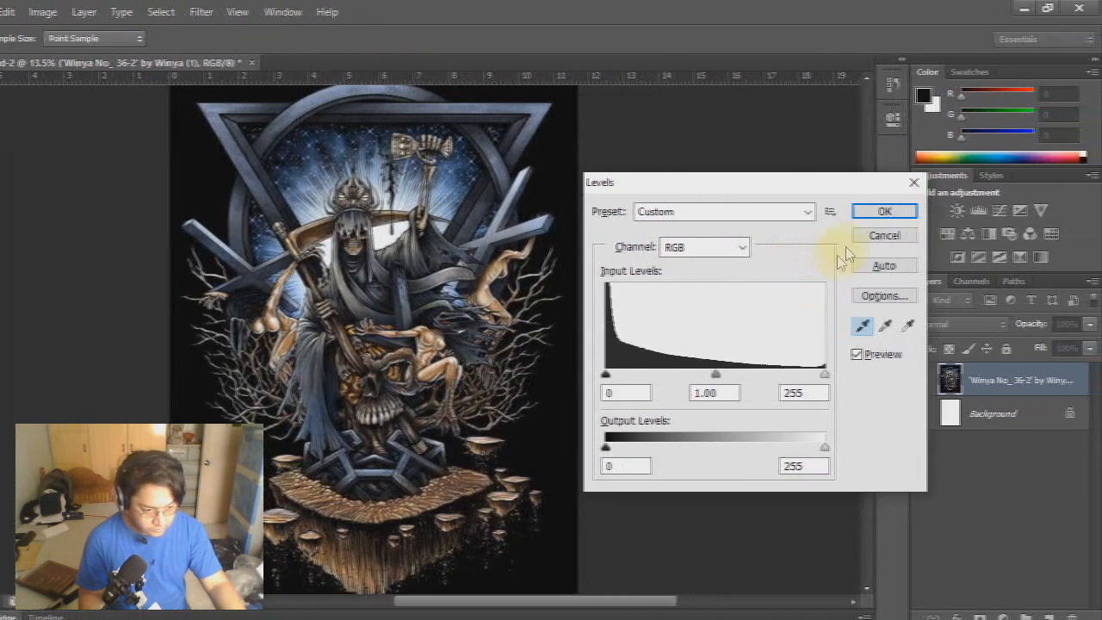
left_click(883, 213)
Step: Brighten the artwork's highlights with Levels by lowering the white input level to 225
key("ctrl+l")
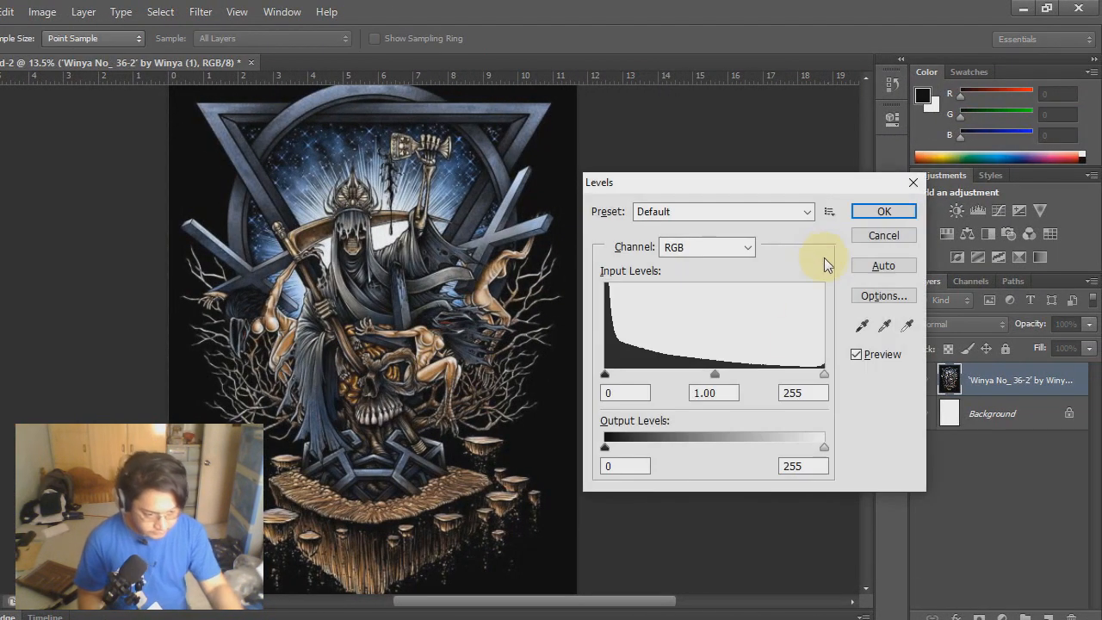
left_click_drag(824, 376, 811, 375)
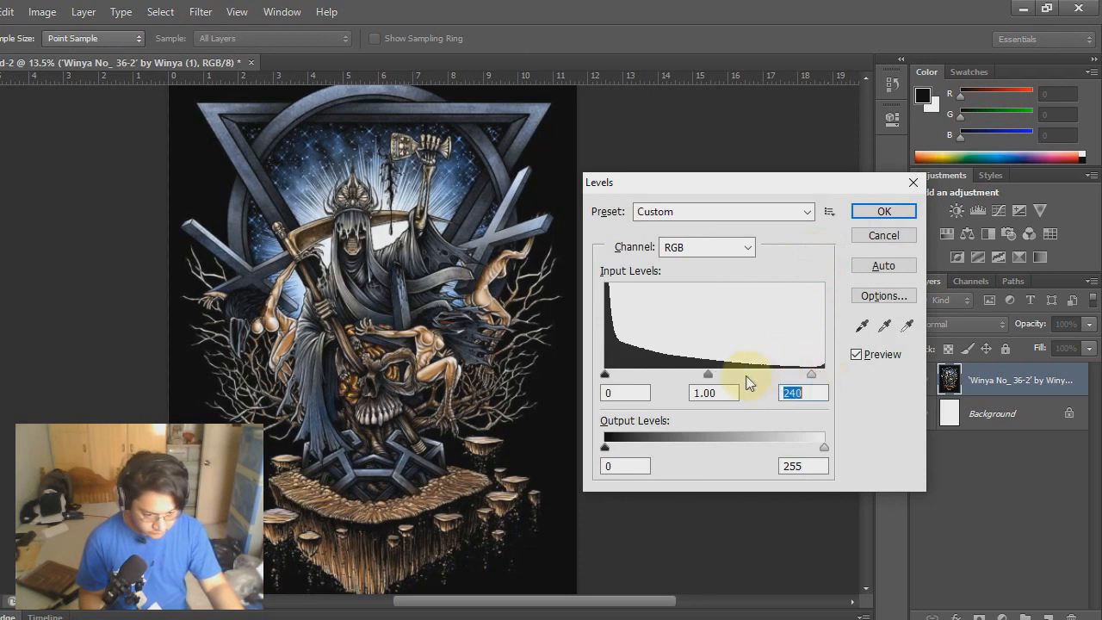
left_click(707, 380)
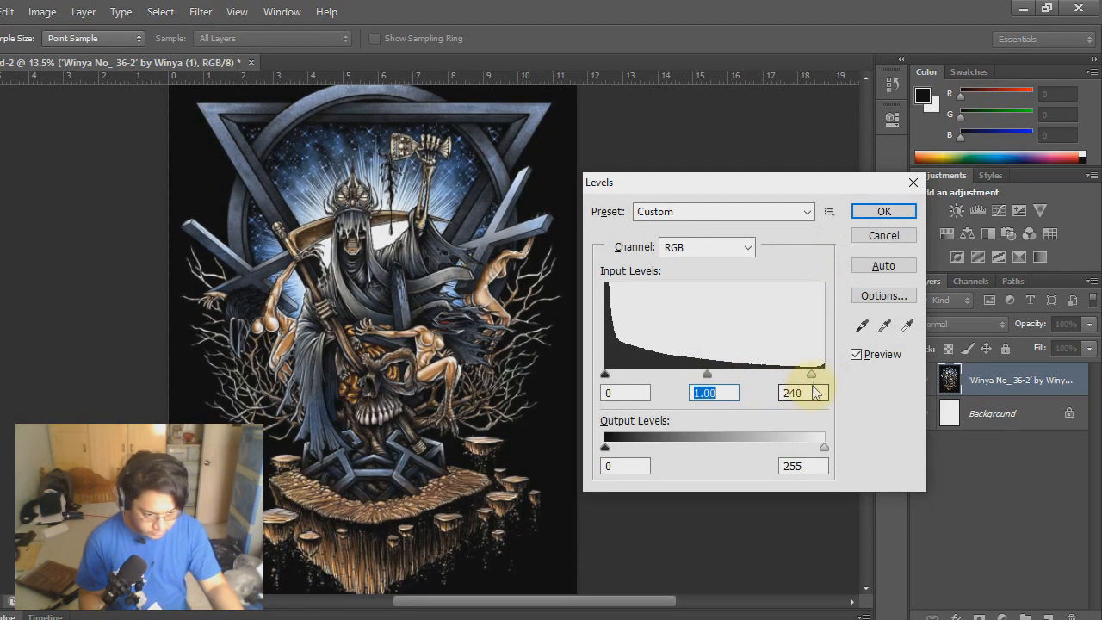
left_click_drag(799, 376, 798, 377)
left_click(885, 213)
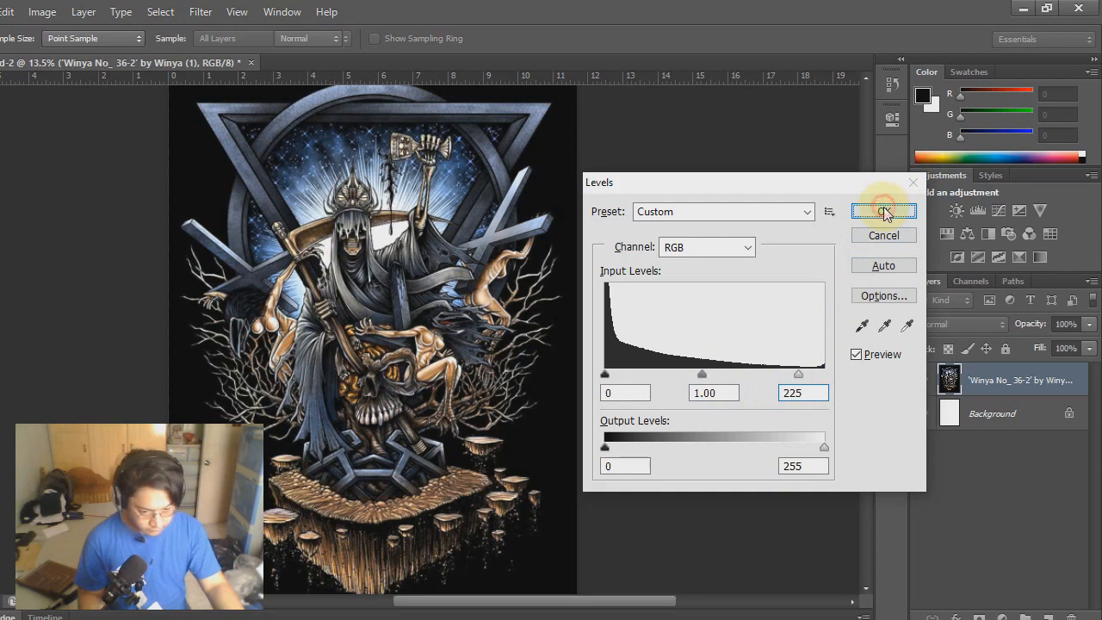
Step: Save the artwork as a layered TIFF copy named 'Test 1' on the Desktop, with no image compression and RLE layer compression
scroll(504, 491, "down", 2)
scroll(504, 463, "down", 2)
scroll(506, 459, "up", 3)
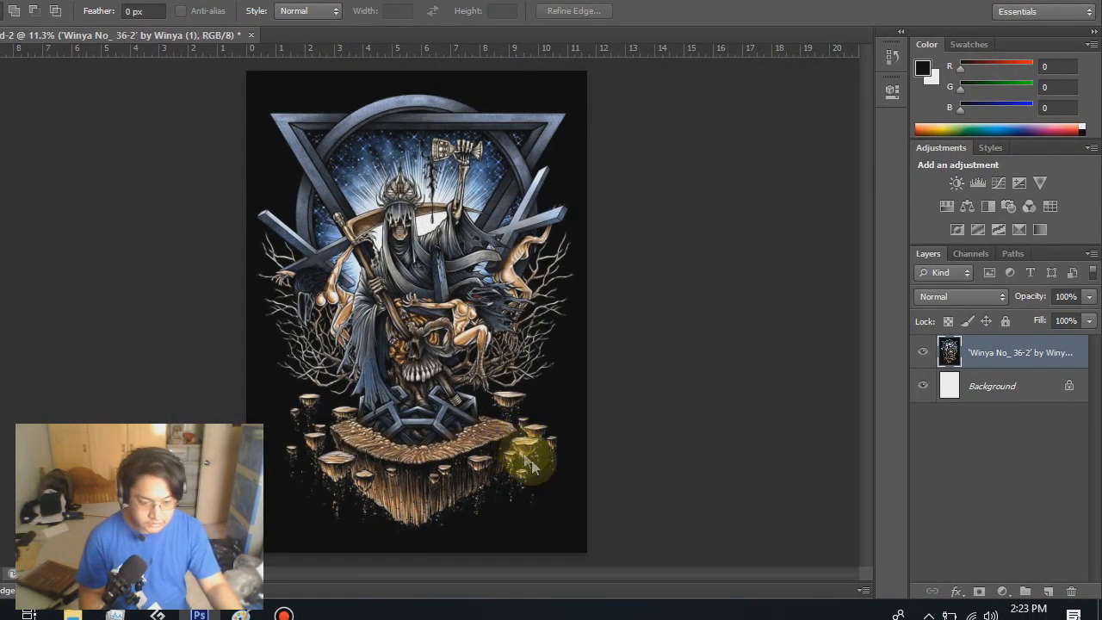
key("ctrl+shift+s")
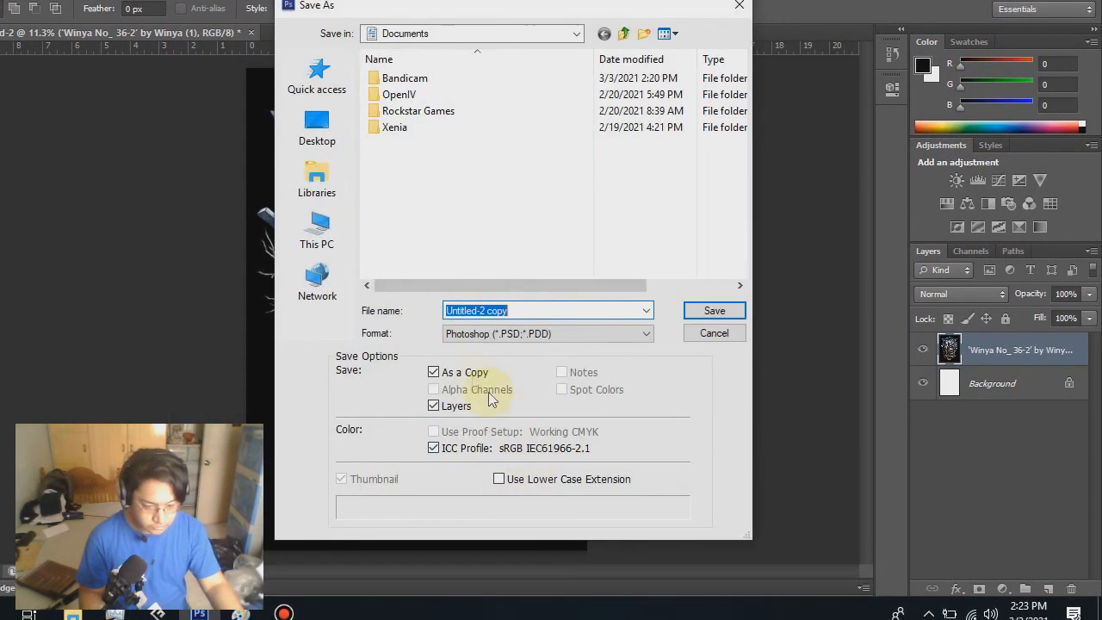
left_click(503, 334)
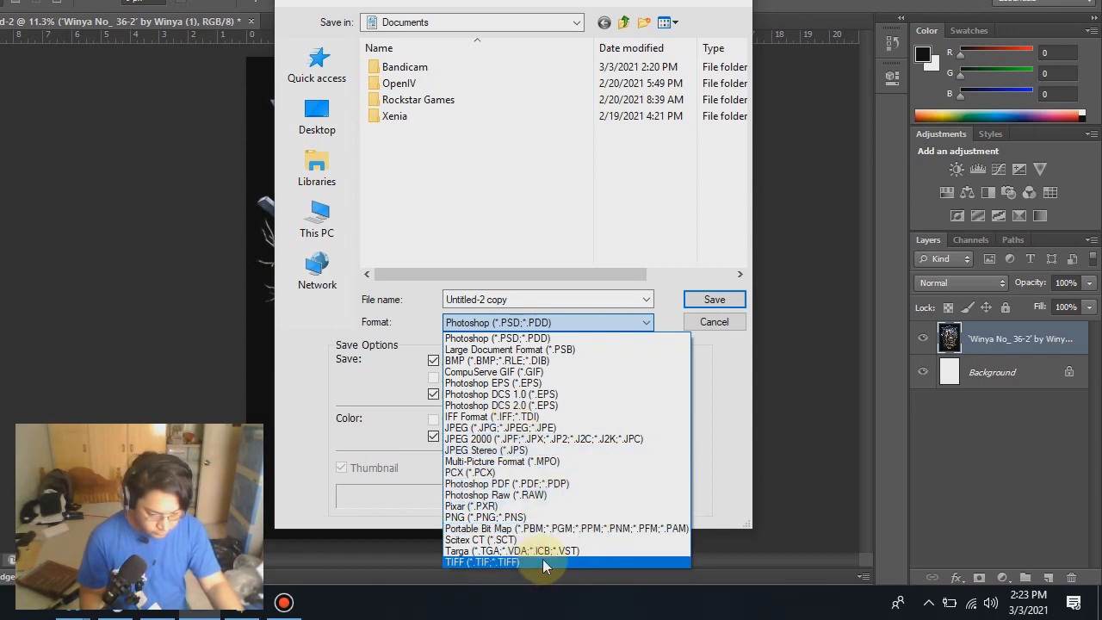
left_click(498, 562)
left_click(317, 117)
left_click(549, 299)
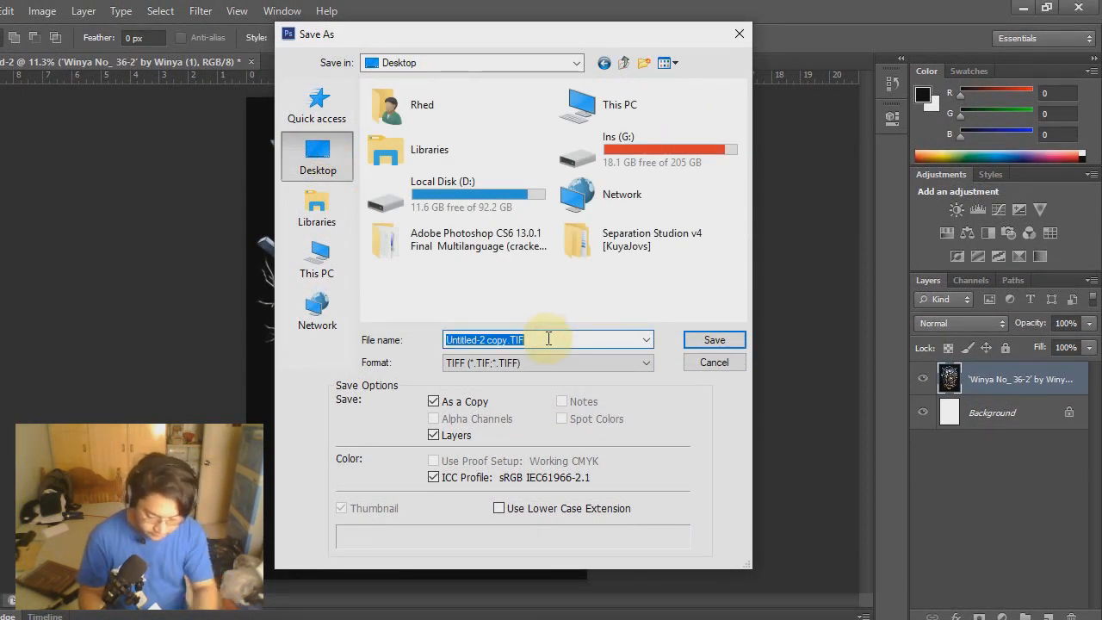
type("Test 1")
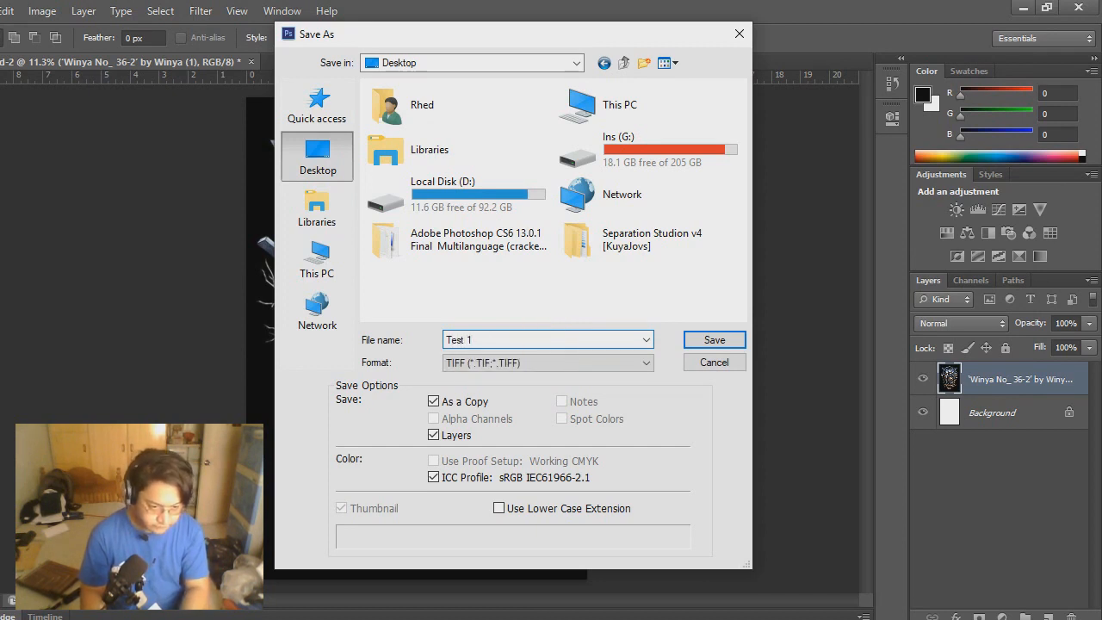
key("Return")
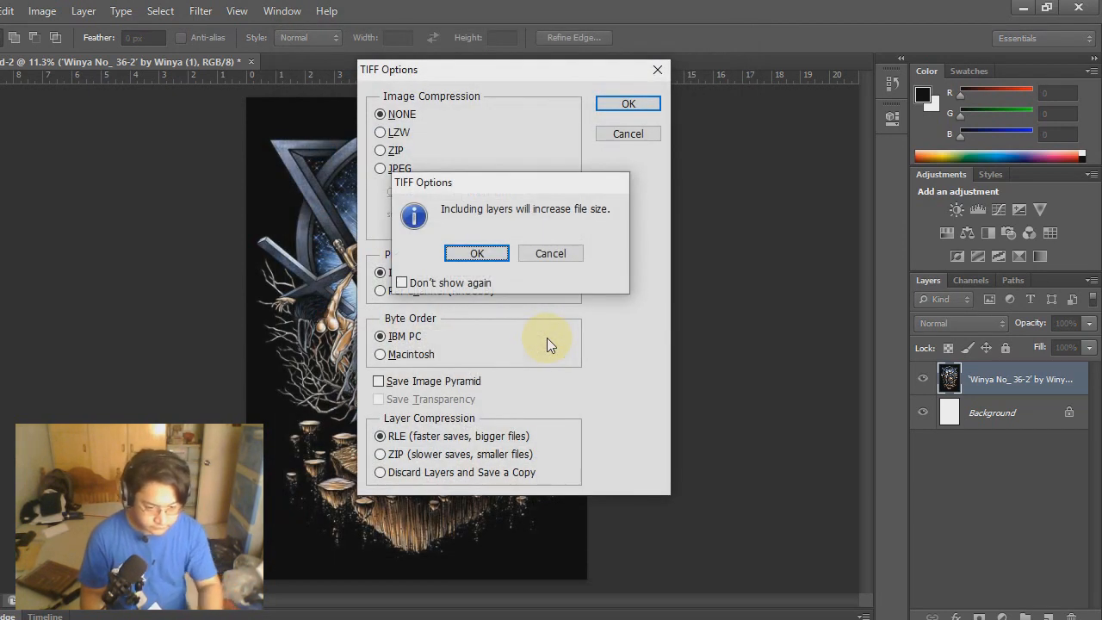
key("Return")
key("Return")
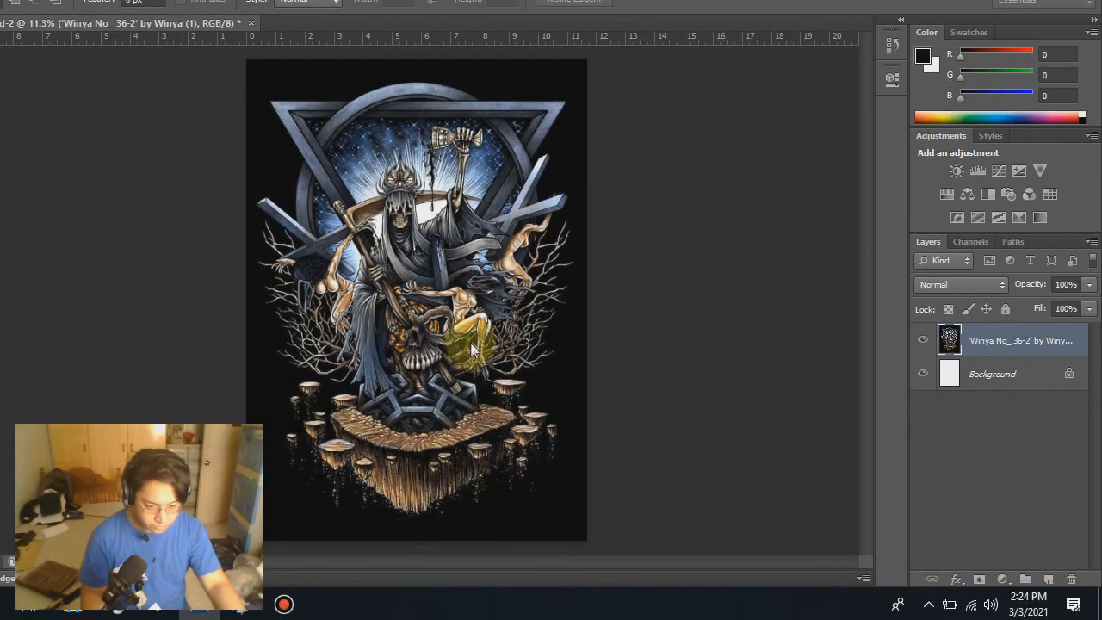
Step: Switch to Separation Studio 4 and open the 'Test 1' image from the Desktop for color separation
left_click(539, 568)
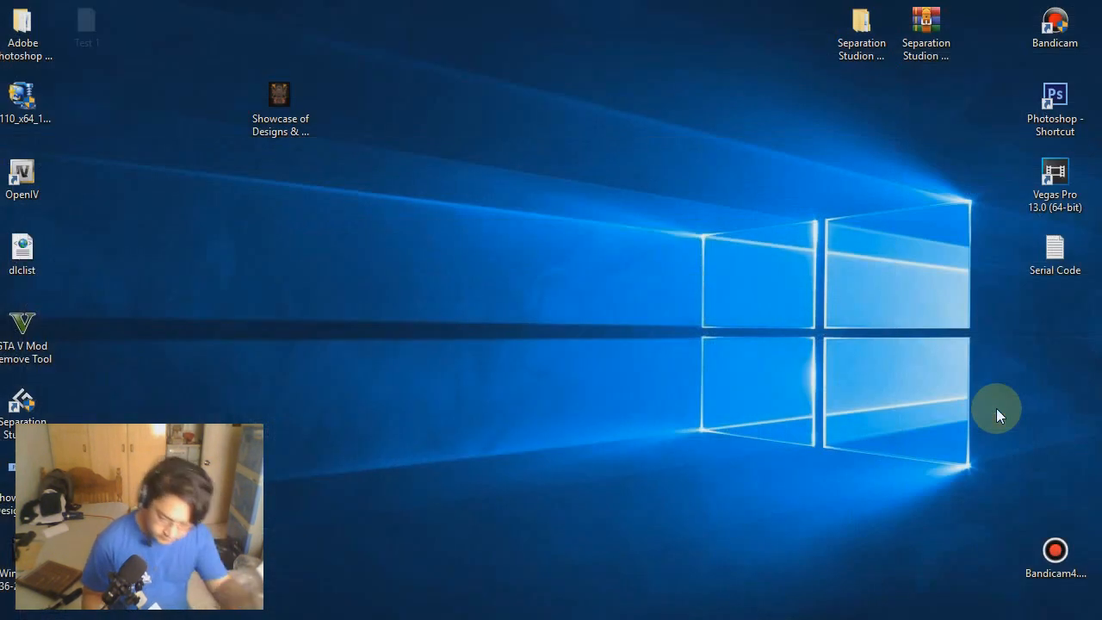
left_click(276, 597)
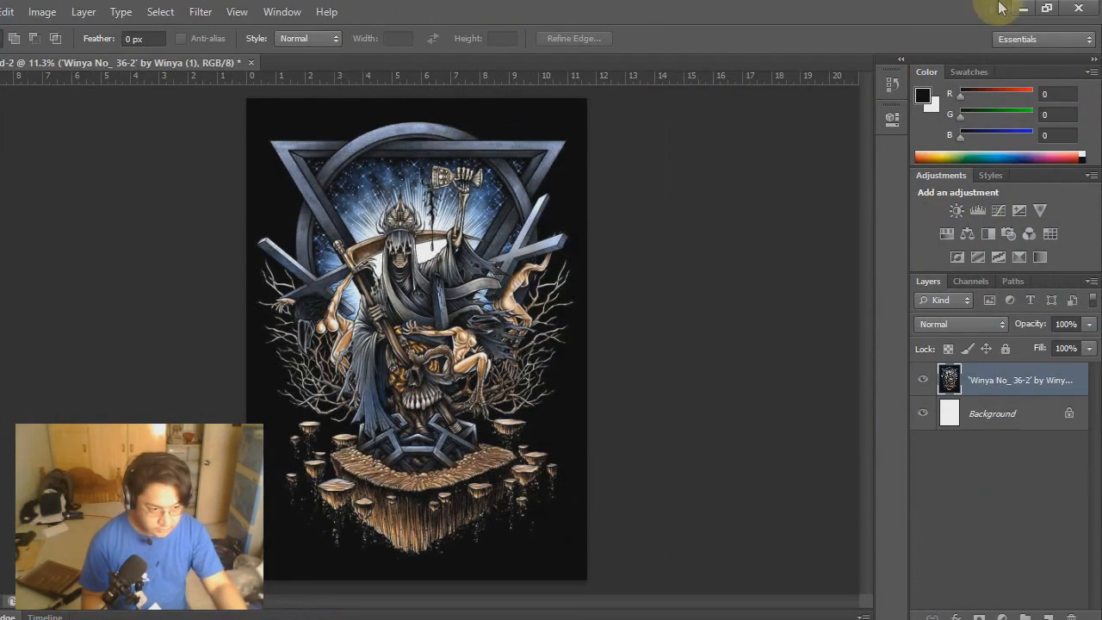
left_click(1023, 8)
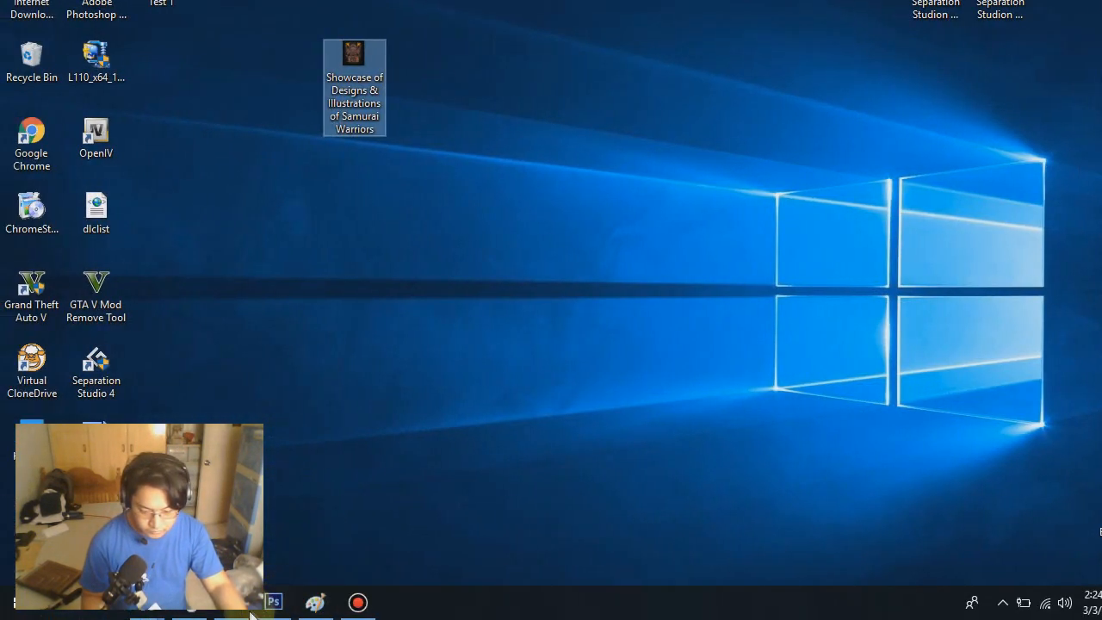
left_click(250, 608)
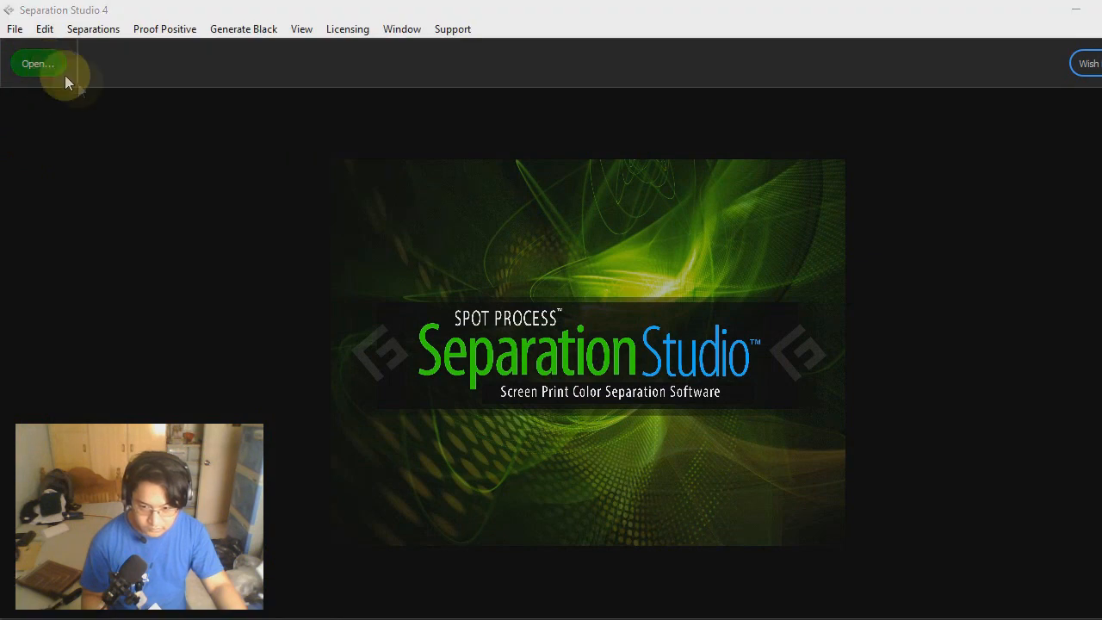
left_click(54, 26)
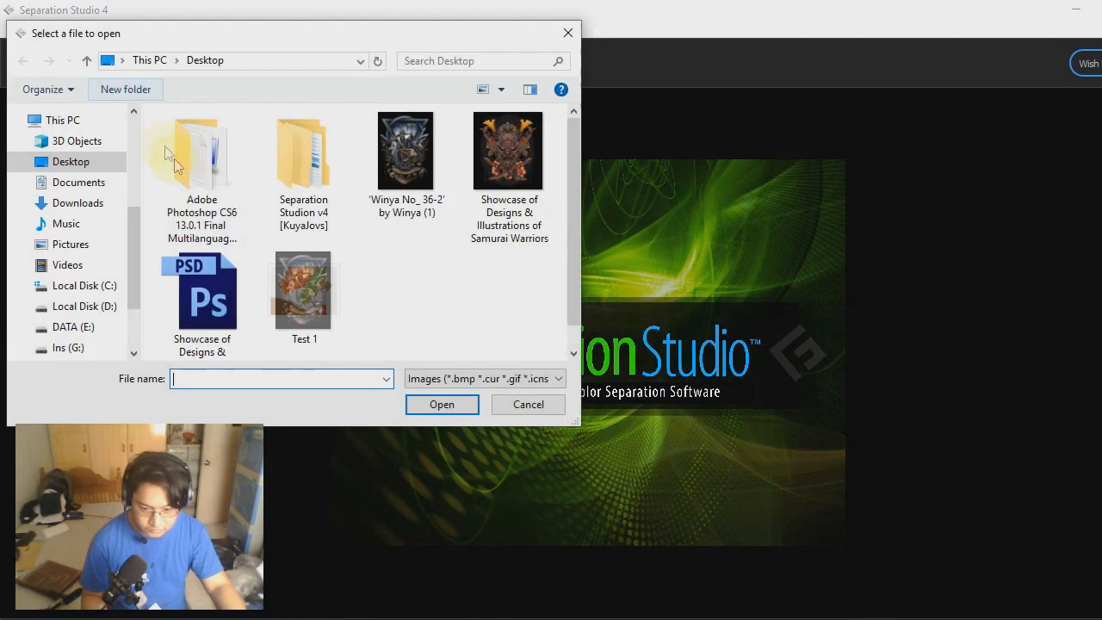
left_click(322, 300)
left_click(443, 410)
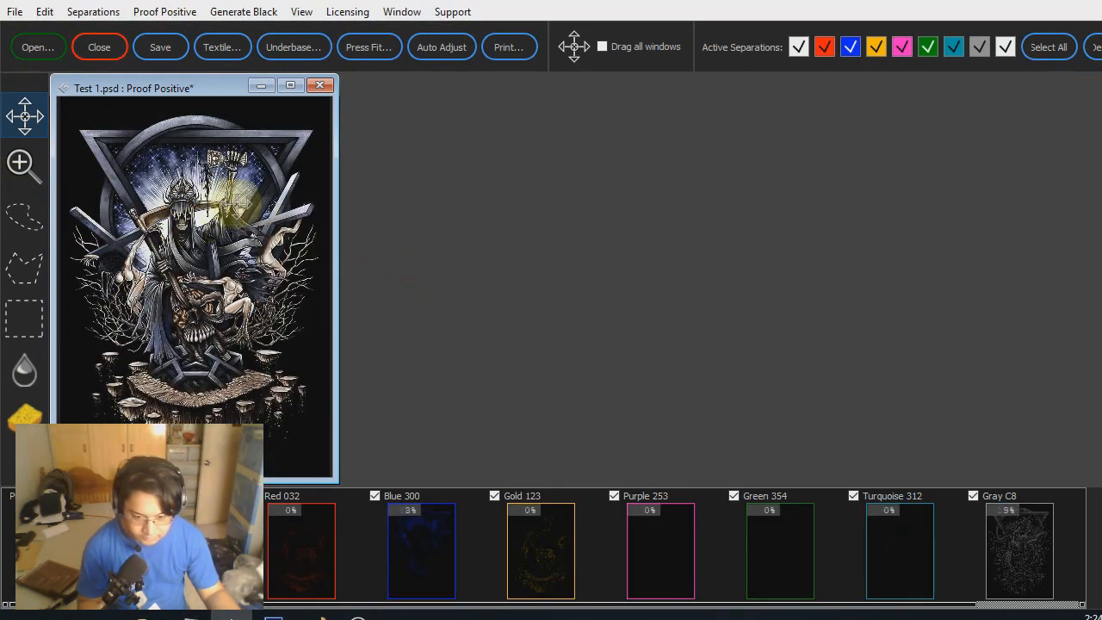
Step: Shrink the Separation Studio window to uncover the desktop and open the 'Test 1' TIFF in Windows Photo Viewer
double_click(708, 14)
left_click_drag(577, 89, 749, 61)
left_click(175, 19)
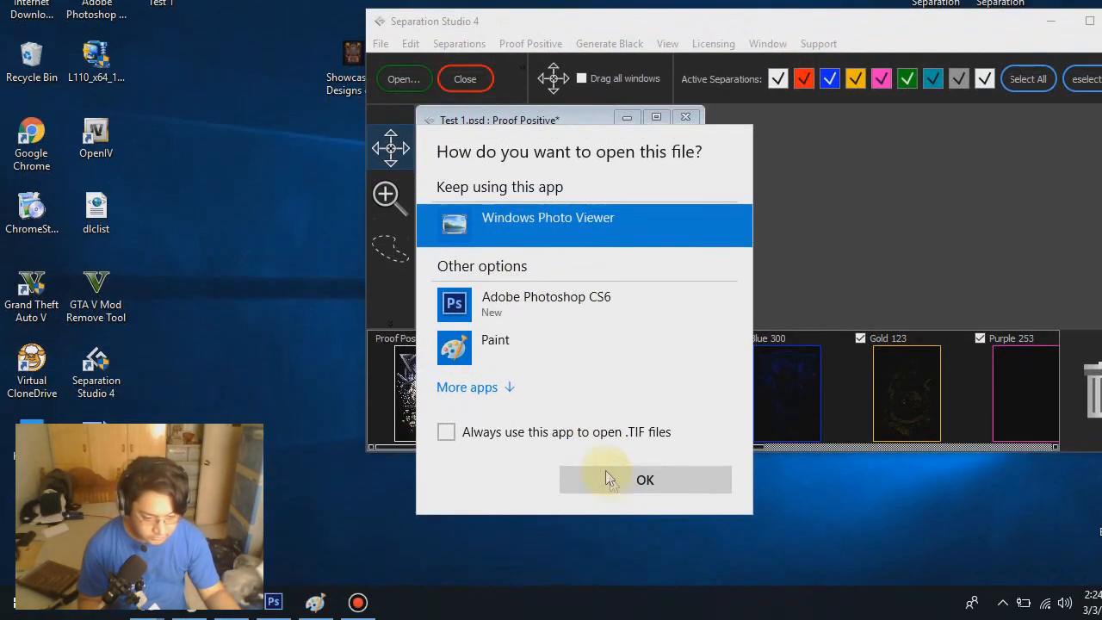
left_click(618, 531)
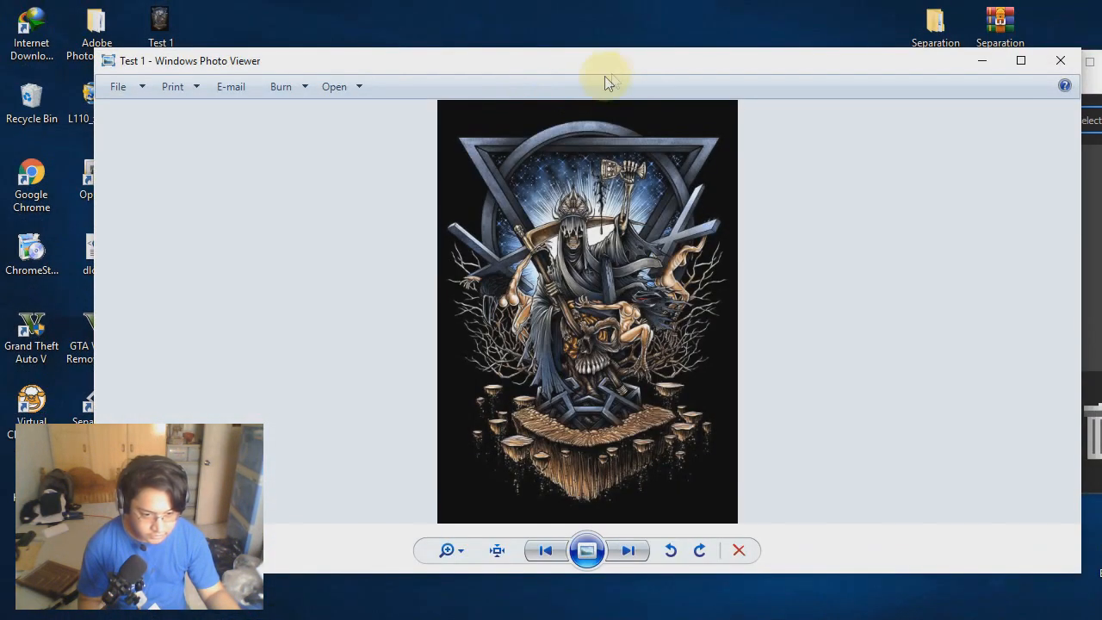
Step: Enlarge the 'Test 1' image in Photo Viewer around the hooded figure and arrange it side by side with the Separation Studio window
left_click_drag(634, 21, 342, 47)
left_click_drag(343, 88, 280, 86)
scroll(216, 260, "up", 5)
left_click_drag(288, 242, 332, 383)
left_click_drag(814, 64, 899, 33)
left_click(558, 413)
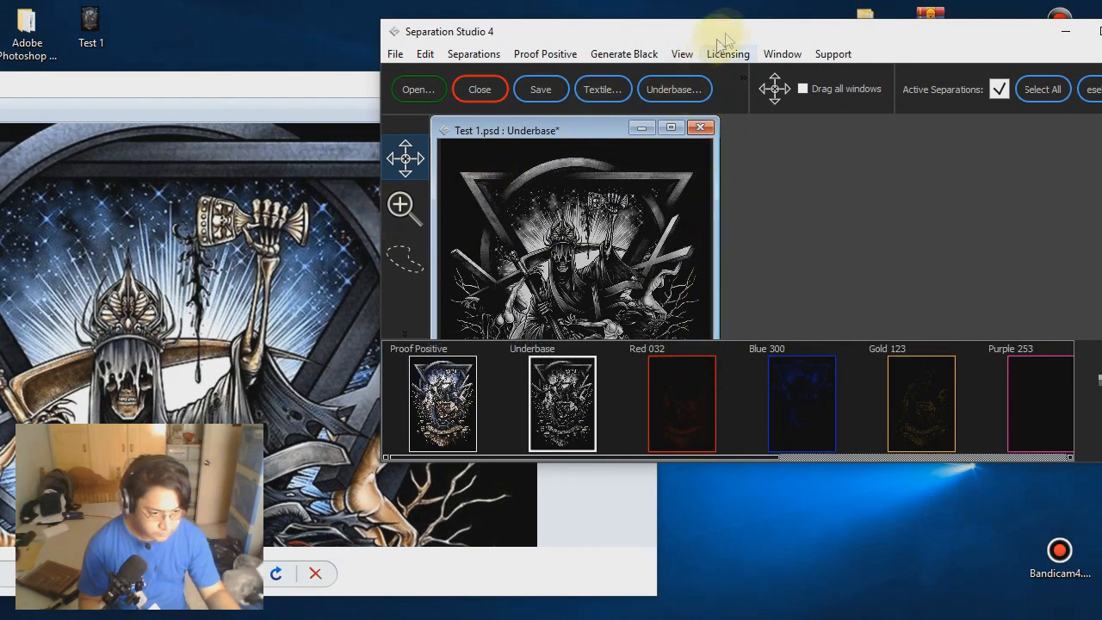
left_click_drag(726, 43, 1101, 33)
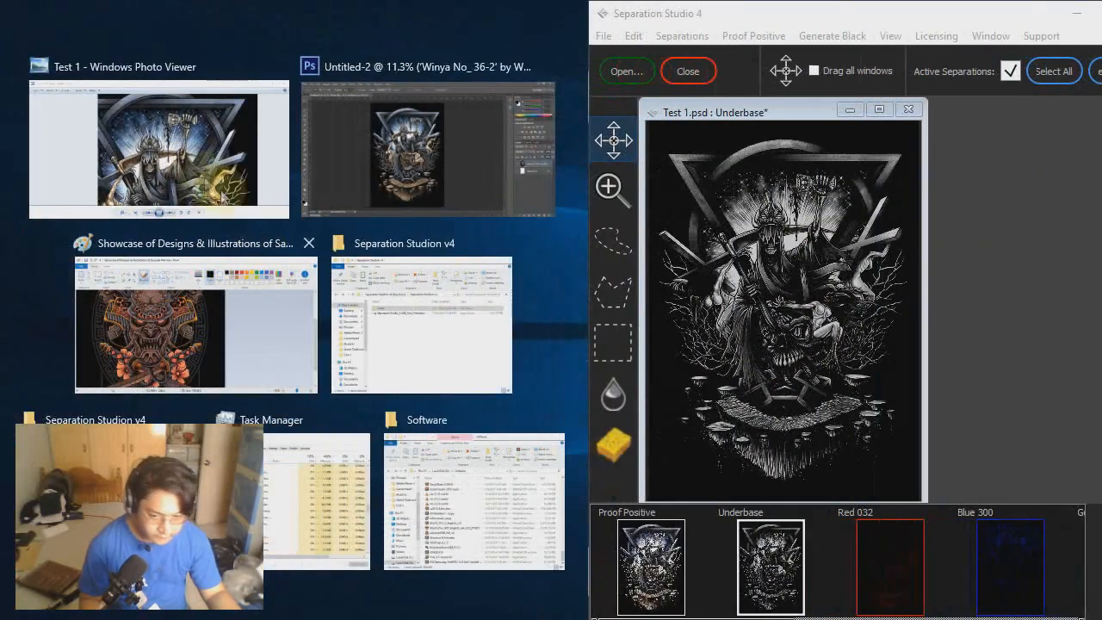
left_click(253, 211)
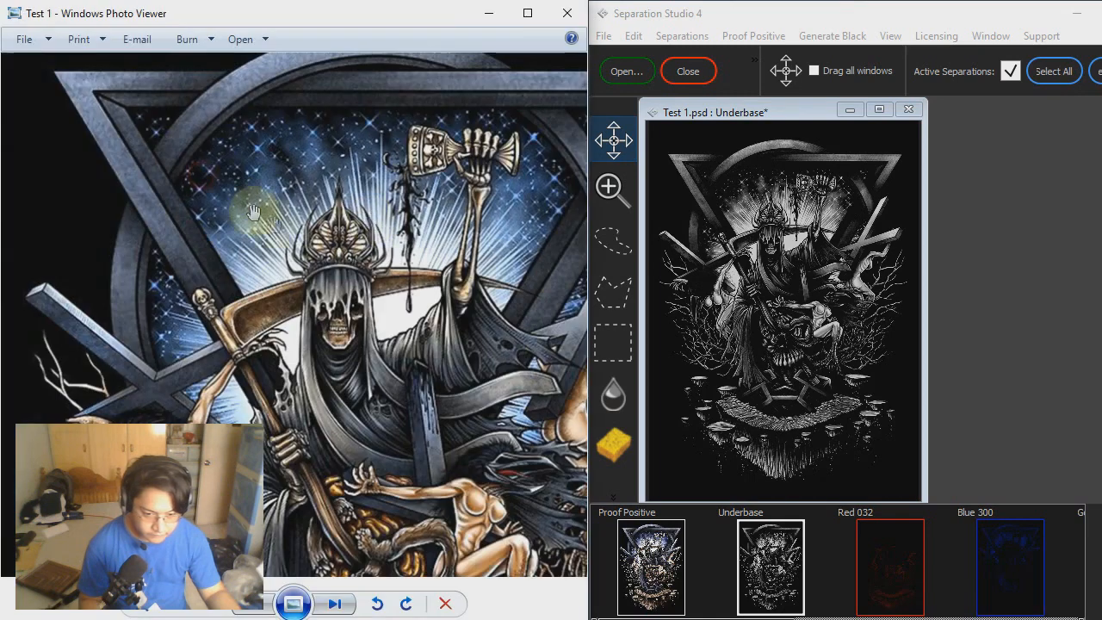
left_click_drag(374, 20, 324, 34)
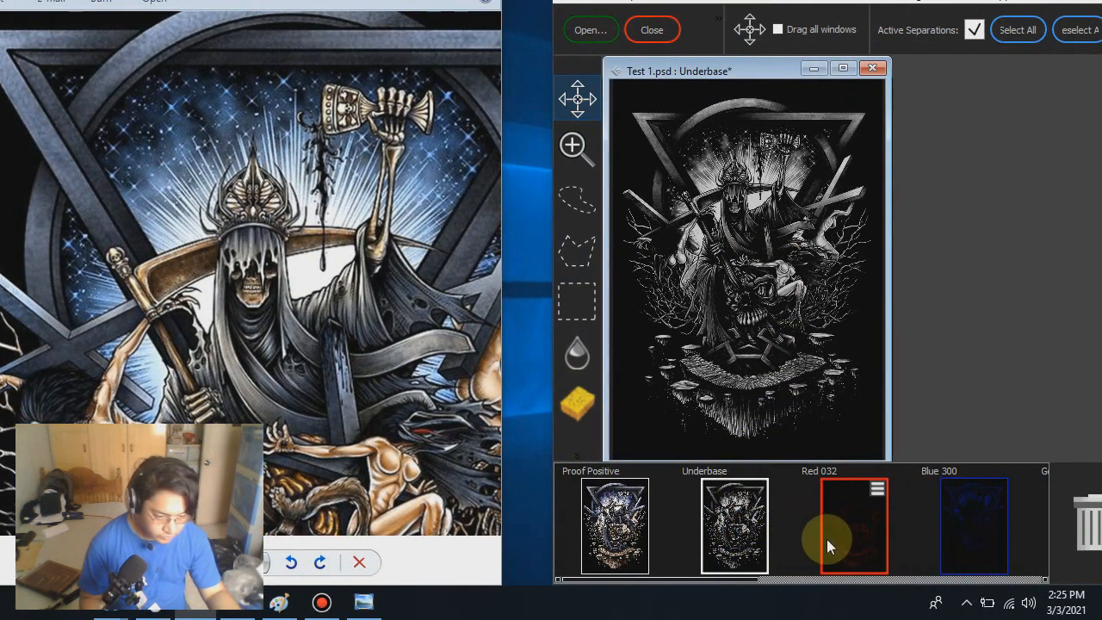
Step: View the Red 032 and Blue 300 separations individually and compare them with the Proof Positive composite
left_click(839, 541)
left_click(963, 539)
left_click(633, 541)
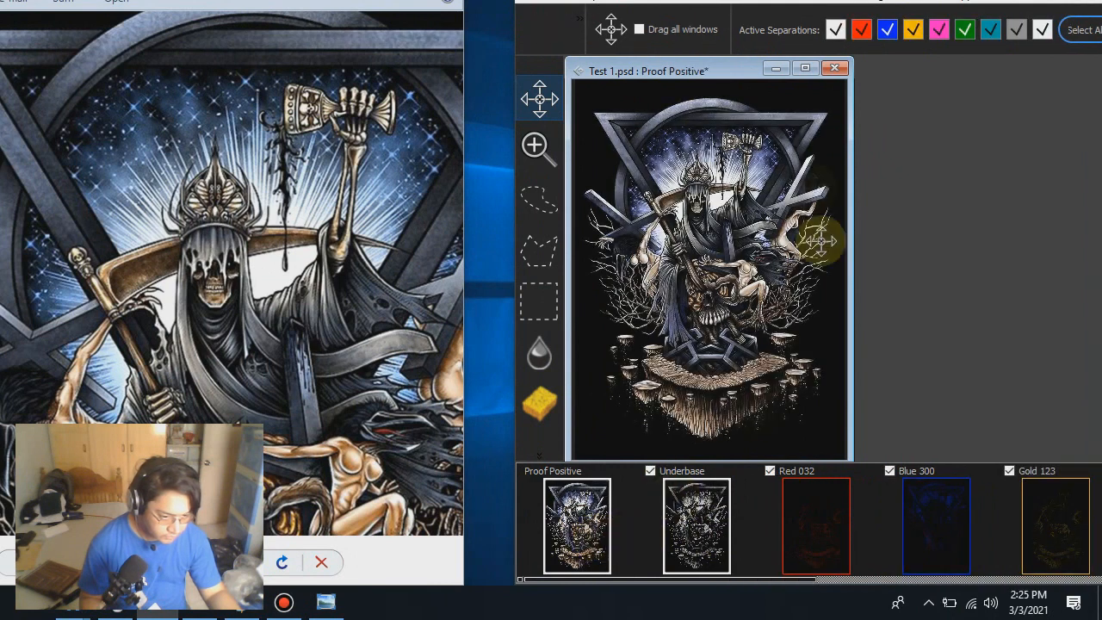
left_click(936, 541)
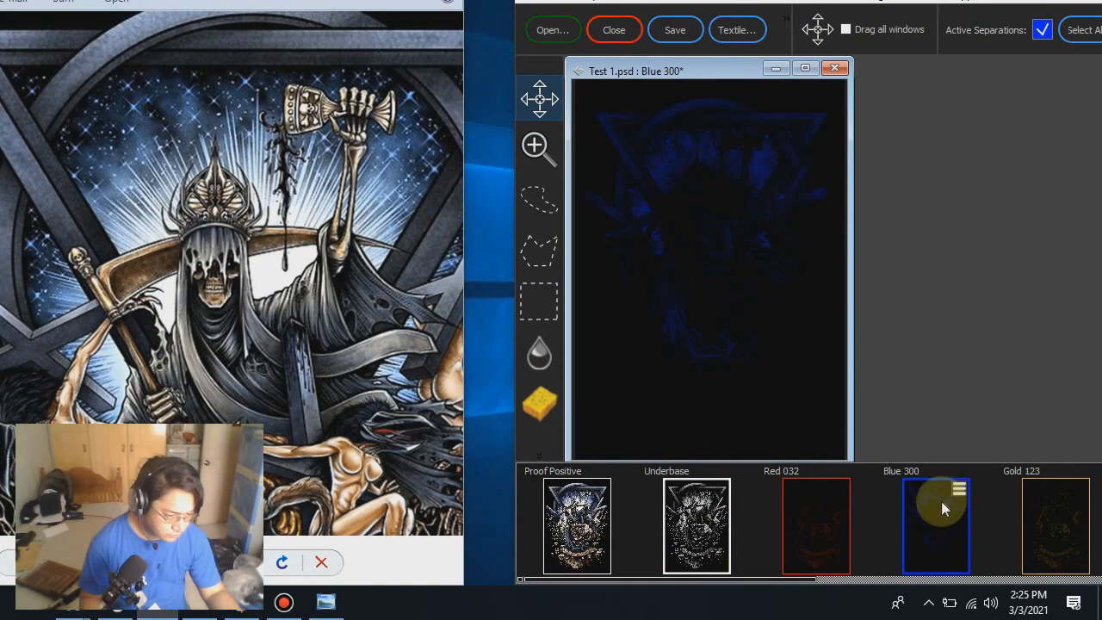
left_click(552, 517)
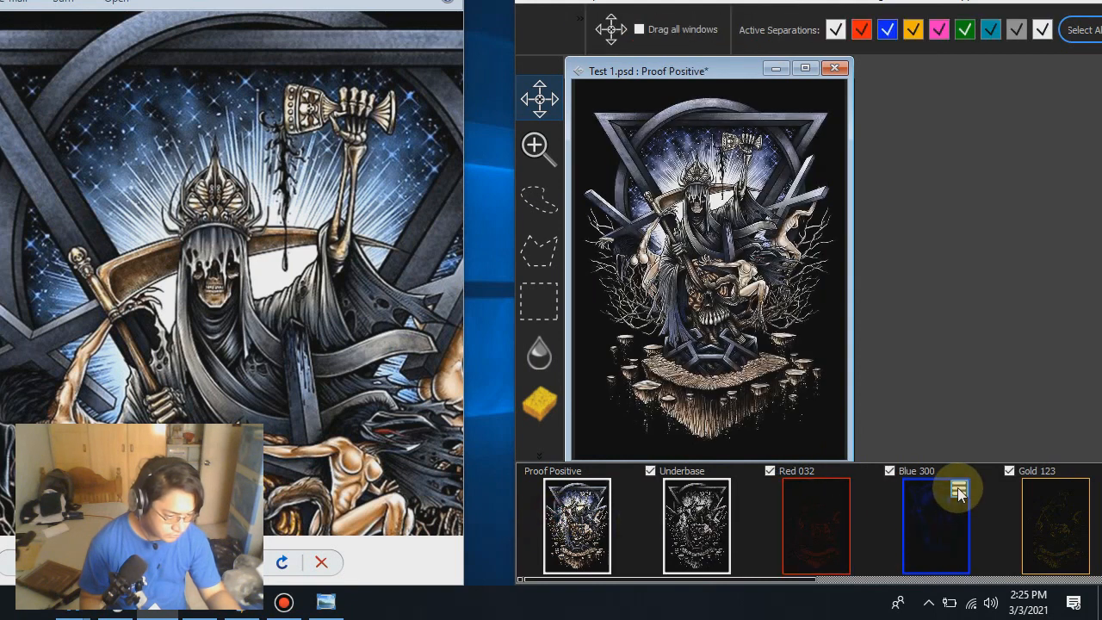
Step: Try adjusting the Blue 300 separation's saturation range to a high saturation of 59 and a low saturation of 60
right_click(954, 487)
left_click(943, 568)
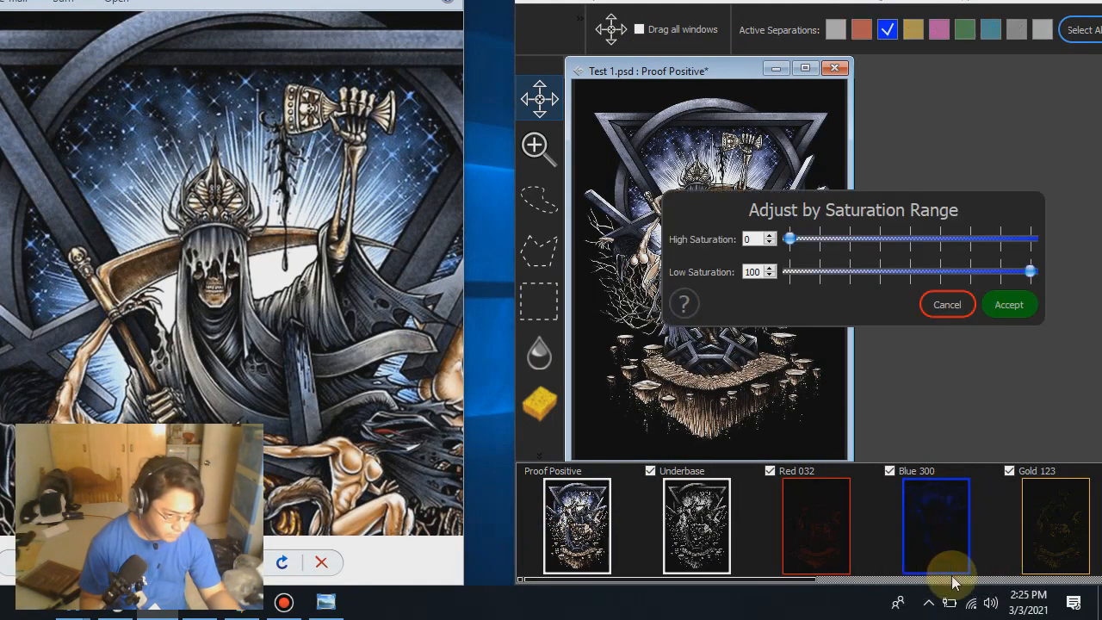
left_click_drag(790, 239, 899, 251)
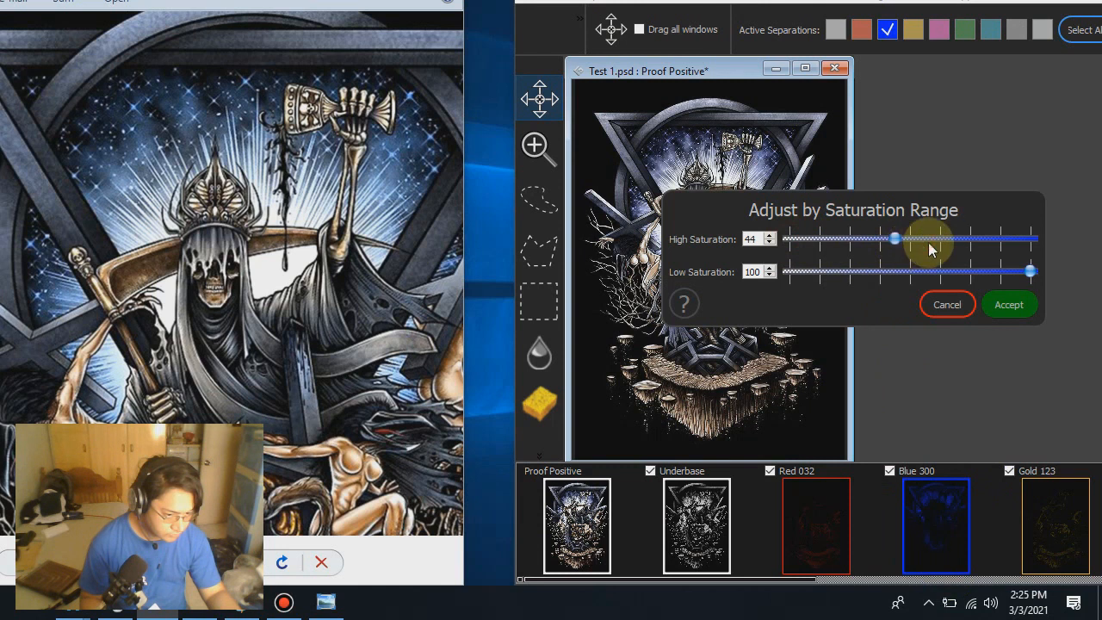
left_click_drag(1030, 271, 1006, 272)
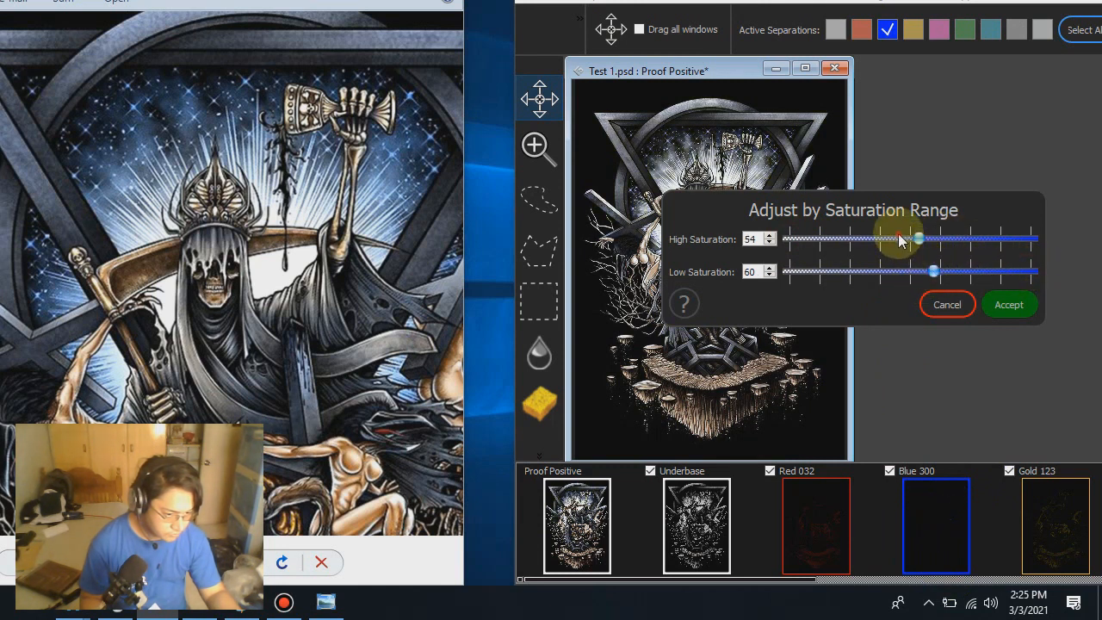
left_click_drag(919, 239, 937, 243)
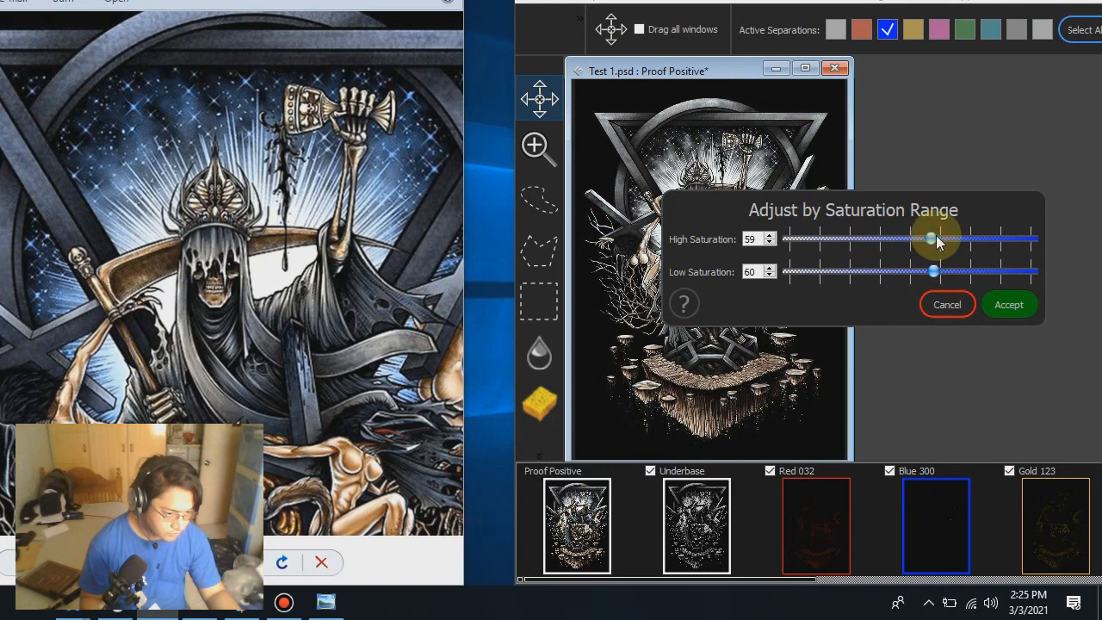
left_click(948, 305)
Step: Change the Blue 300 separation's ink to Process Cyan in the document properties
mouse_move(937, 547)
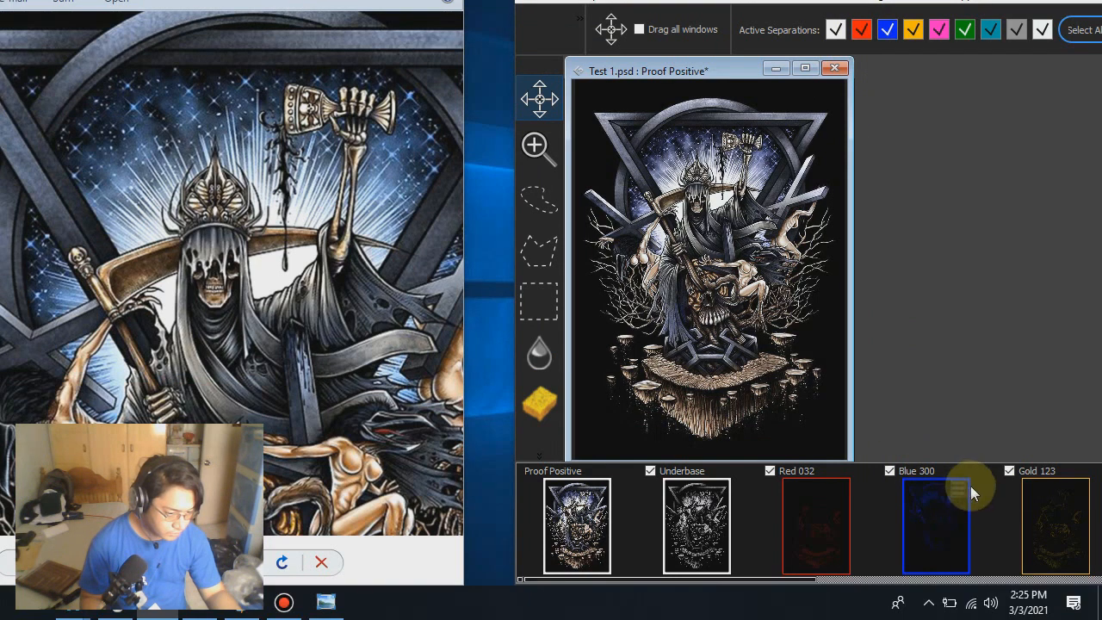
left_click(961, 528)
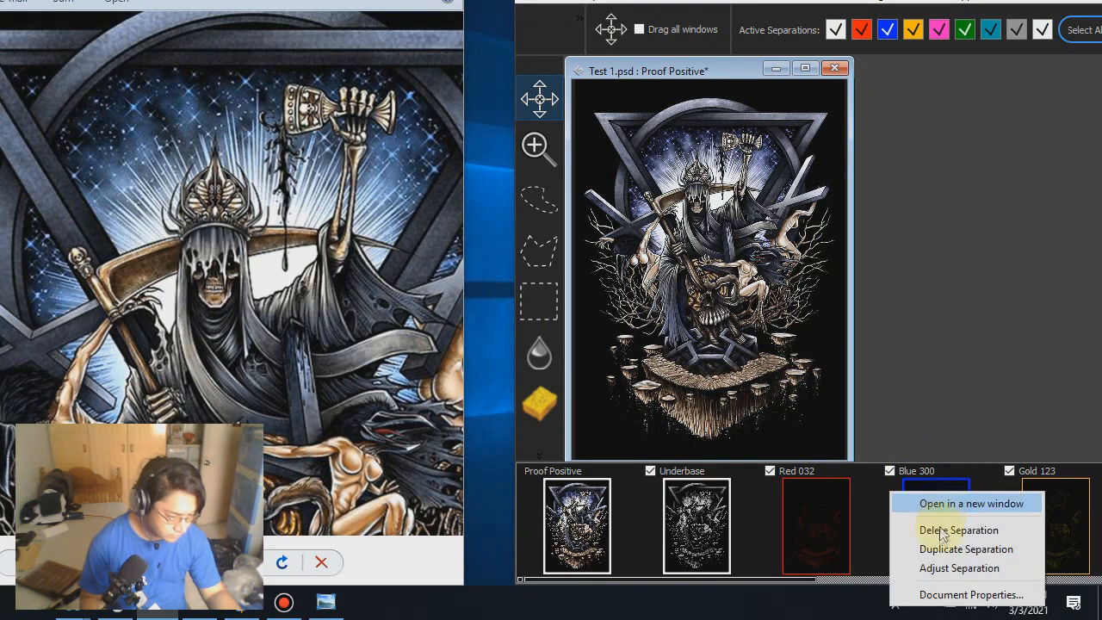
left_click(939, 595)
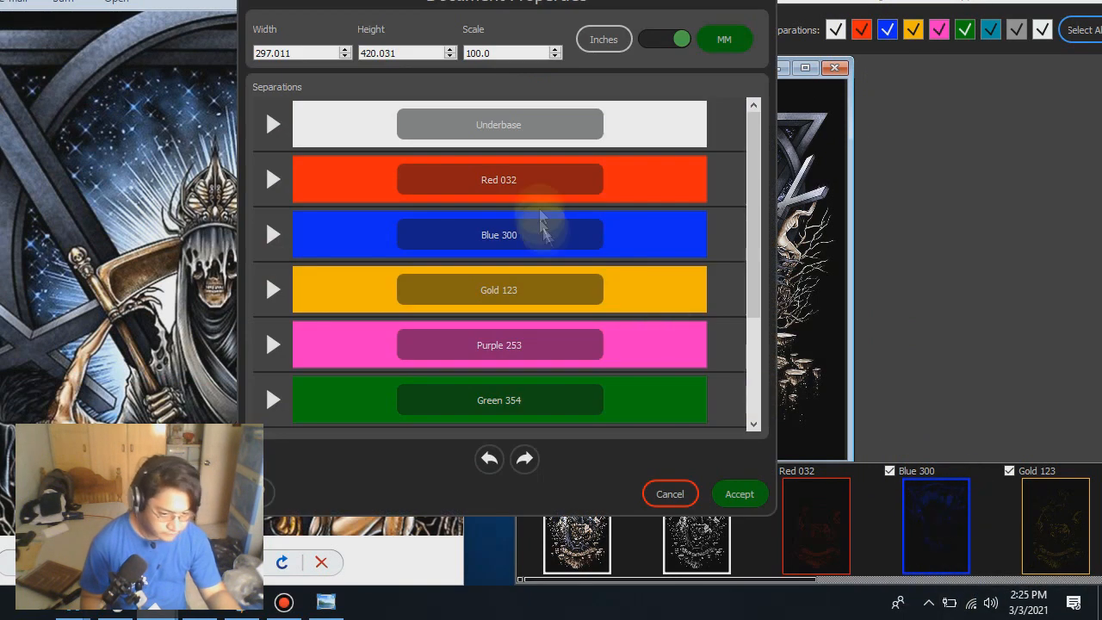
left_click(273, 234)
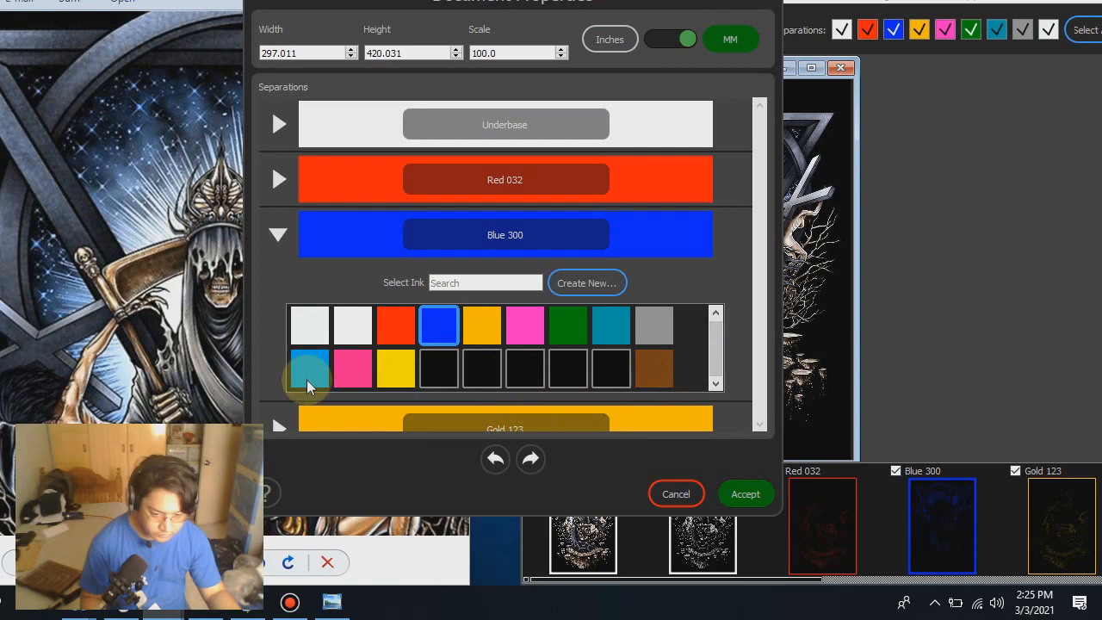
left_click(310, 369)
left_click(746, 493)
Step: Examine the Underbase, Proof Positive and Process Cyan previews to judge the ink change
left_click(699, 521)
left_click(586, 536)
left_click(696, 537)
left_click(936, 536)
Step: Set the Process Cyan separation's ink back to Blue 300 in the document properties
left_click(961, 490)
left_click(951, 595)
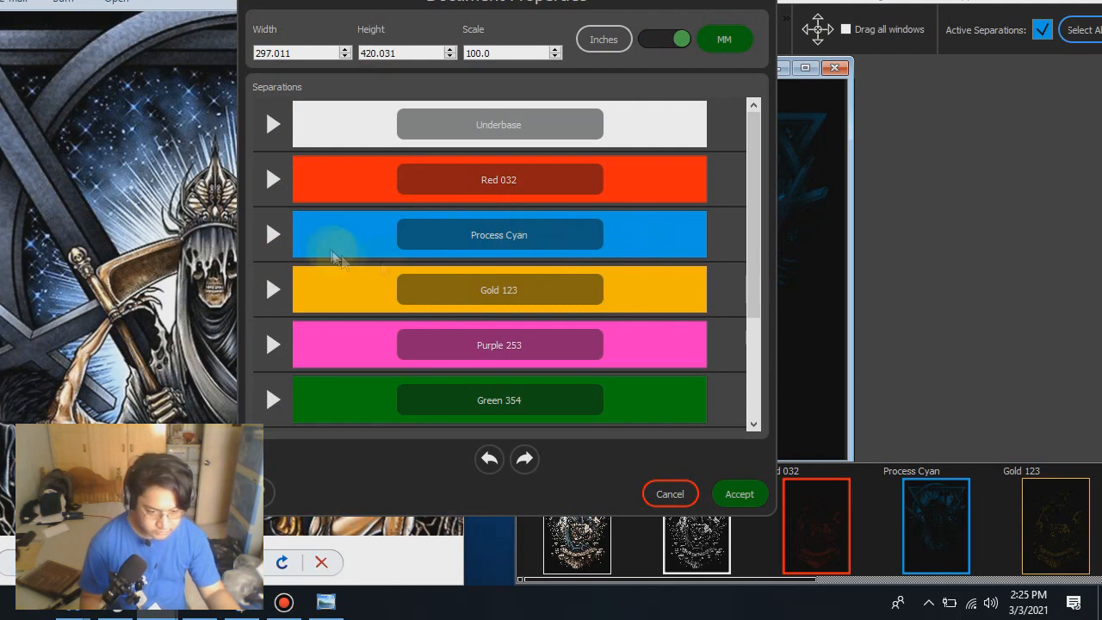
left_click(338, 258)
left_click(564, 344)
left_click(316, 371)
left_click(445, 326)
right_click(476, 238)
left_click(475, 282)
type("b")
key("BackSpace")
type("b")
key("BackSpace")
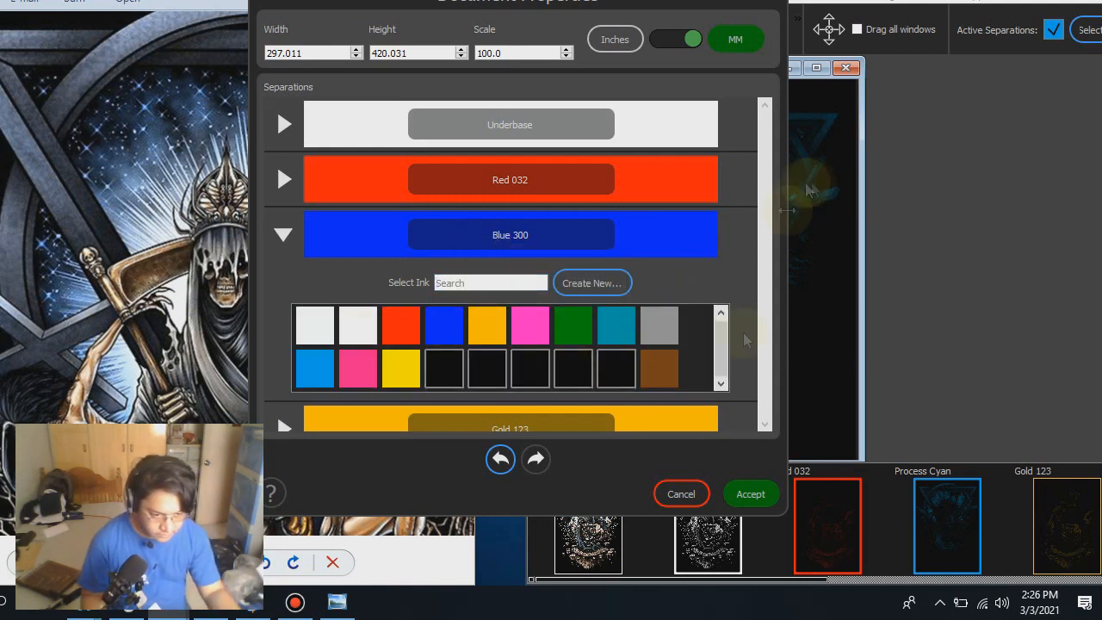
left_click(750, 494)
Step: Minimize Photo Viewer, maximize the Separation Studio window and display the Proof Positive composite
left_click(564, 534)
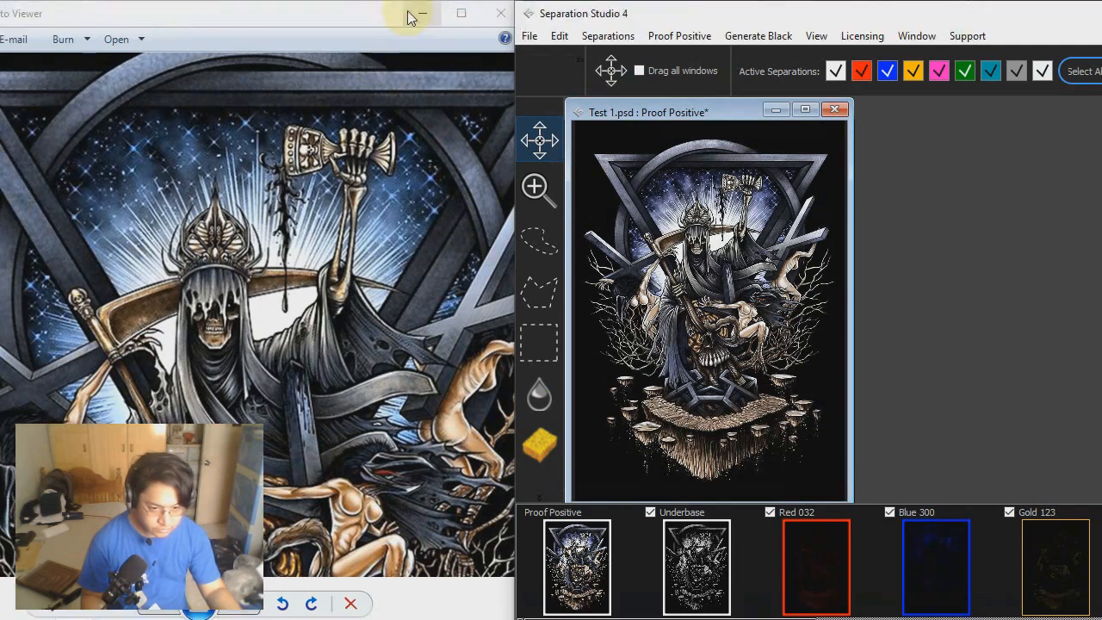
left_click(412, 14)
mouse_move(841, 6)
left_mouse_down()
mouse_move(882, 17)
mouse_move(883, 1)
left_mouse_up()
left_click(299, 534)
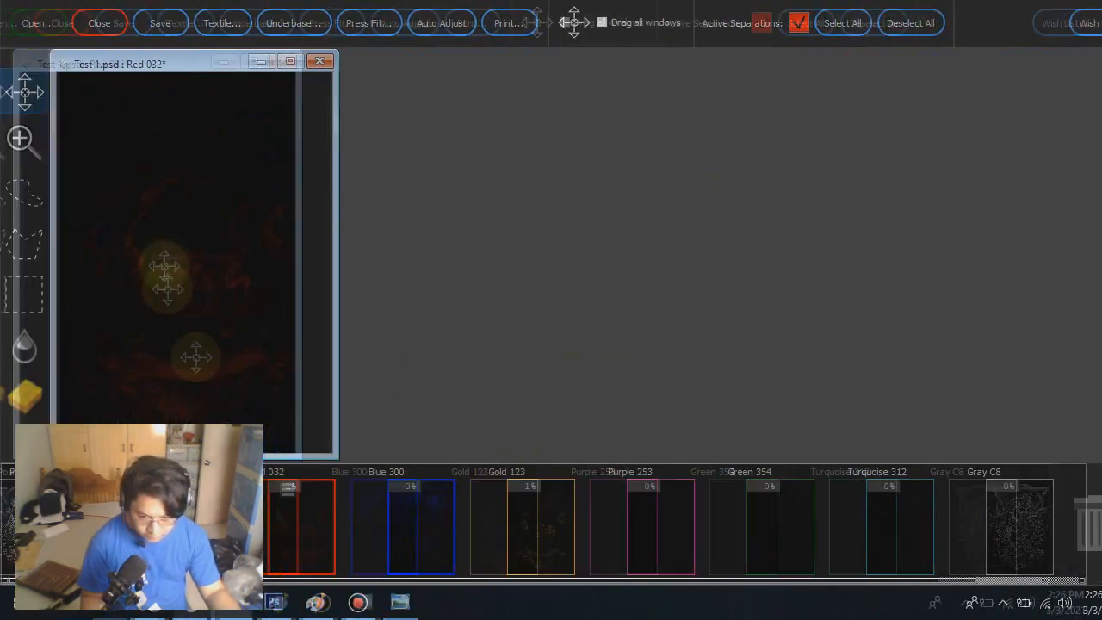
left_click(62, 527)
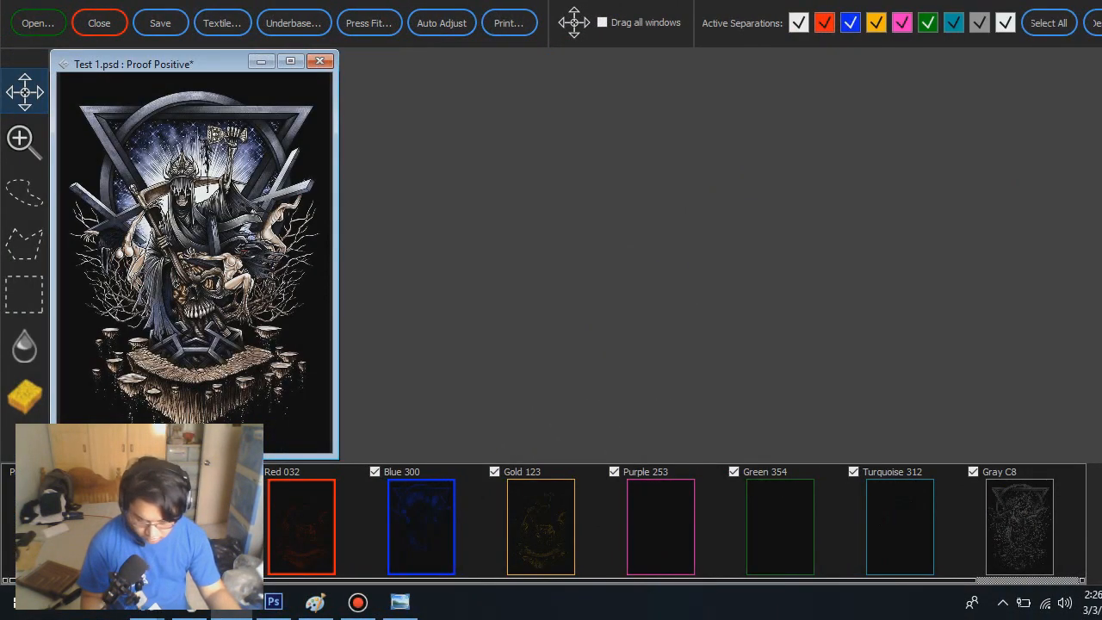
Step: Review the separation inks in the document properties, and preview the Red 032 and Blue 300 separations
double_click(62, 527)
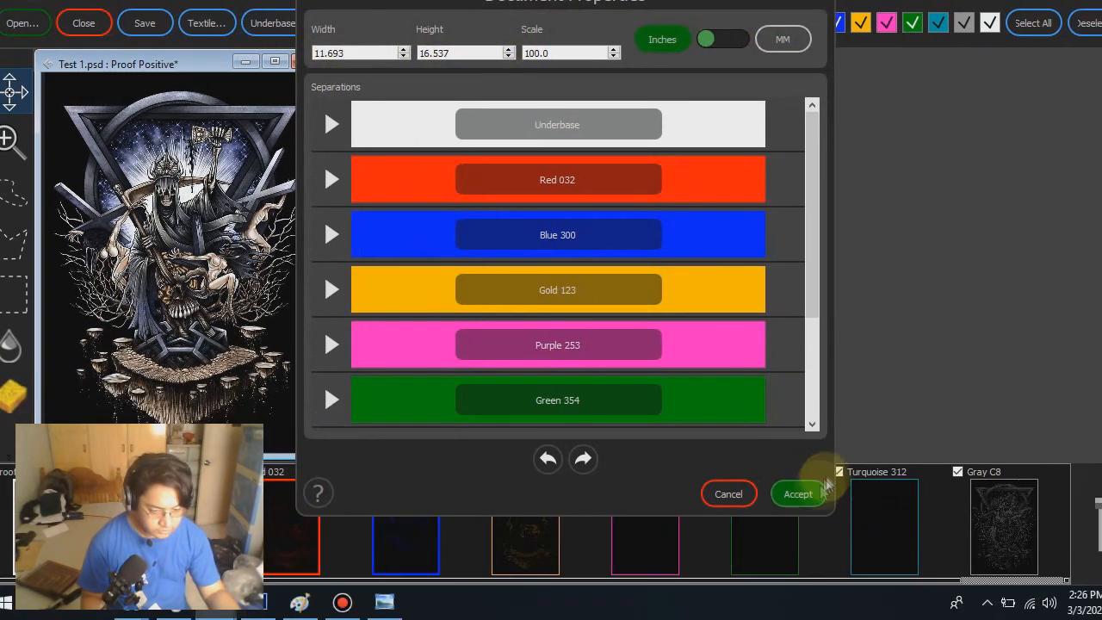
left_click(807, 535)
left_click(298, 572)
left_click(413, 586)
Step: Delete the nearly empty Purple 253, Green 354 and Turquoise 312 separations from Test 1
left_click(645, 530)
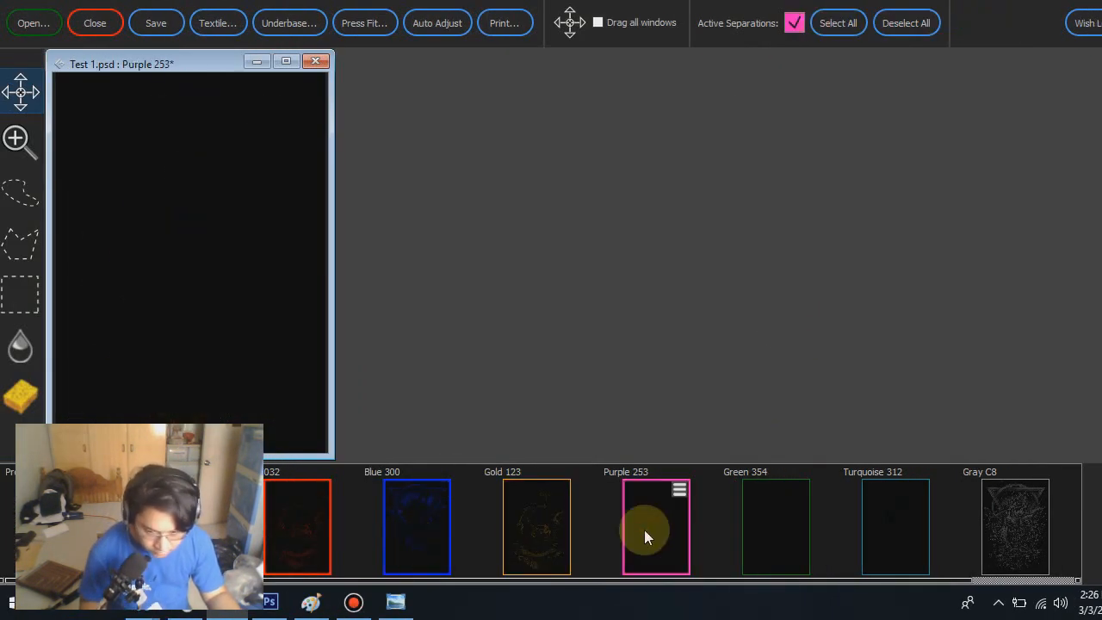
right_click(629, 509)
left_click(676, 437)
left_click(661, 531)
right_click(660, 532)
left_click(724, 457)
left_click(660, 527)
right_click(658, 521)
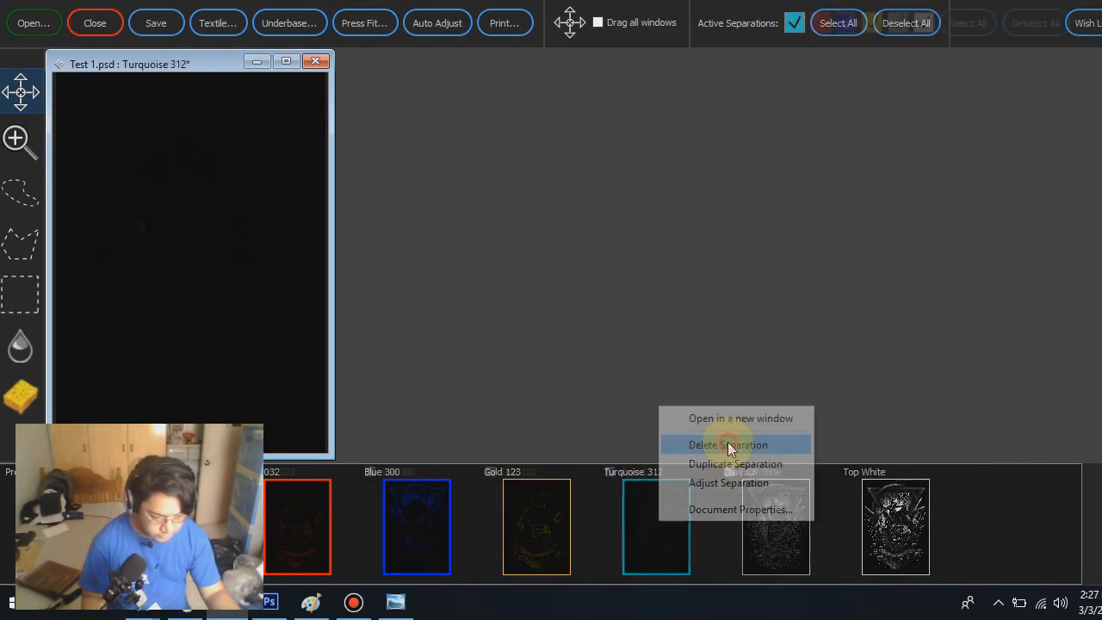
left_click(724, 444)
Step: Preview the remaining Red 032, Blue 300, Gold 123, Gray C8 and Top White separations and the Proof Positive composite
left_click(297, 542)
left_click(409, 541)
left_click(544, 534)
left_click(657, 529)
left_click(754, 527)
left_click(656, 529)
left_click(69, 529)
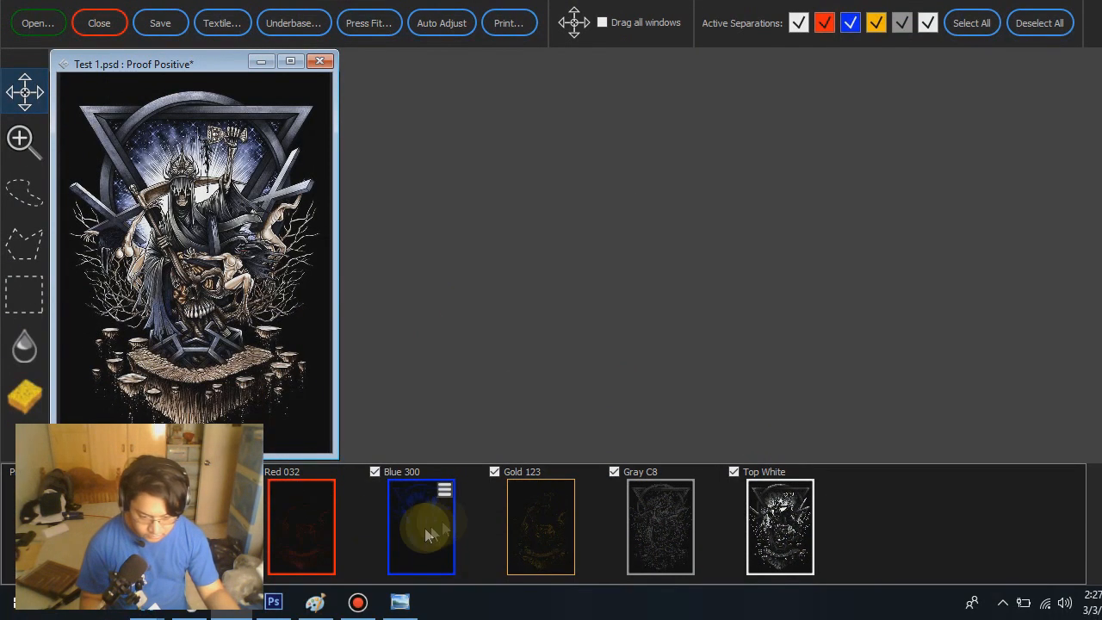
Step: Adjust the Gold 123 separation by saturation range, with High Saturation 30 and Low Saturation 90
right_click(424, 525)
right_click(542, 571)
right_click(542, 571)
left_click(594, 529)
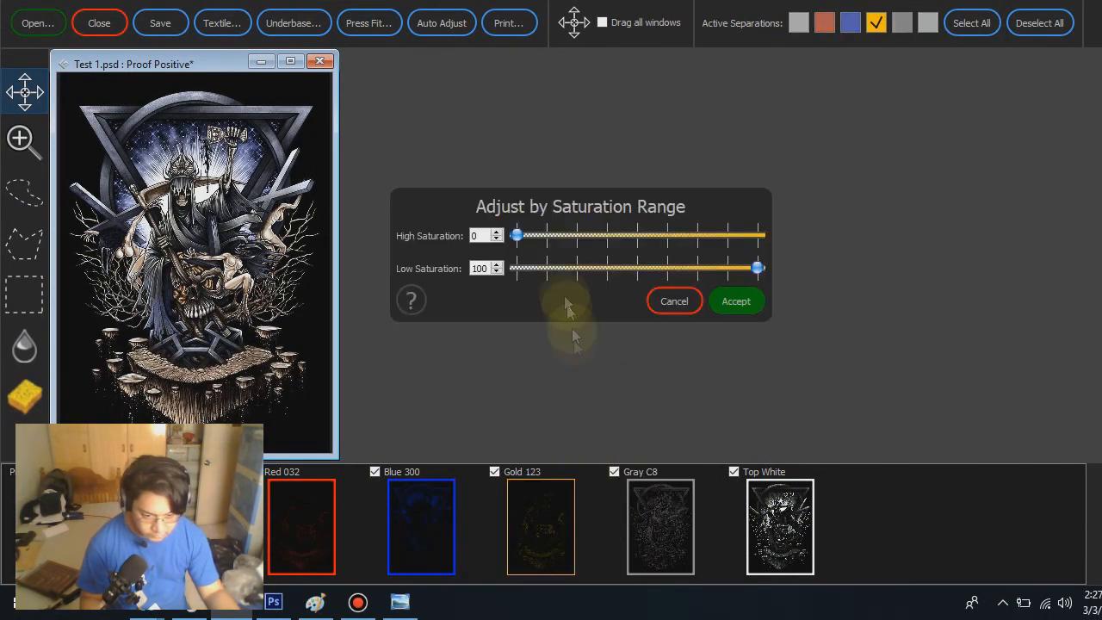
left_click(629, 246)
left_click_drag(732, 269, 748, 270)
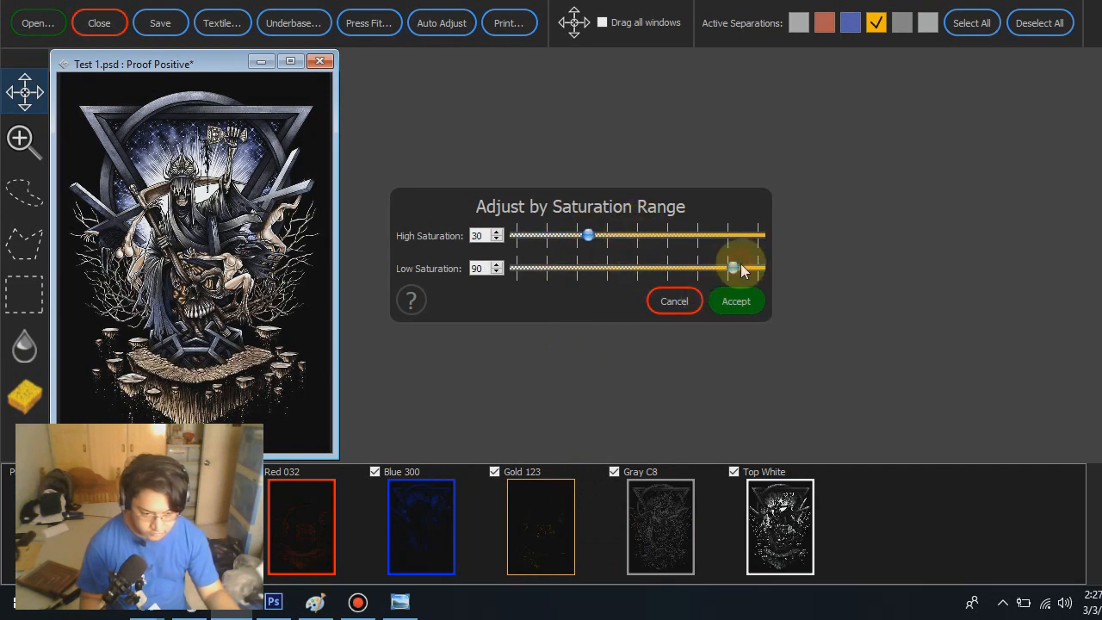
left_click(734, 300)
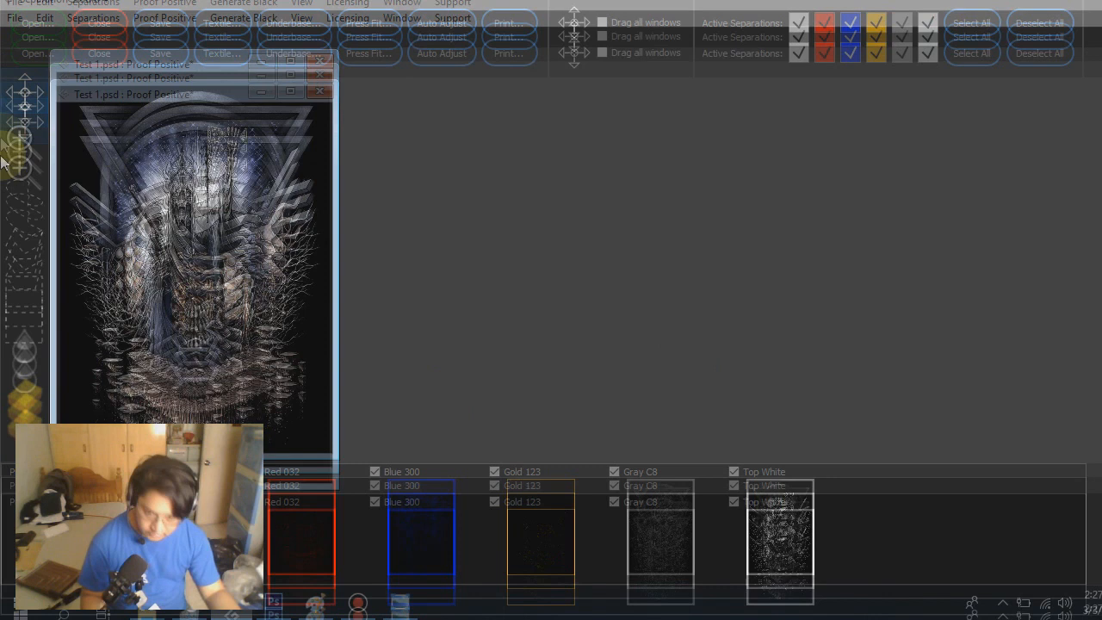
Step: Save the separations to the Desktop as the Photoshop file Test 1-1
left_click(14, 27)
left_click(57, 146)
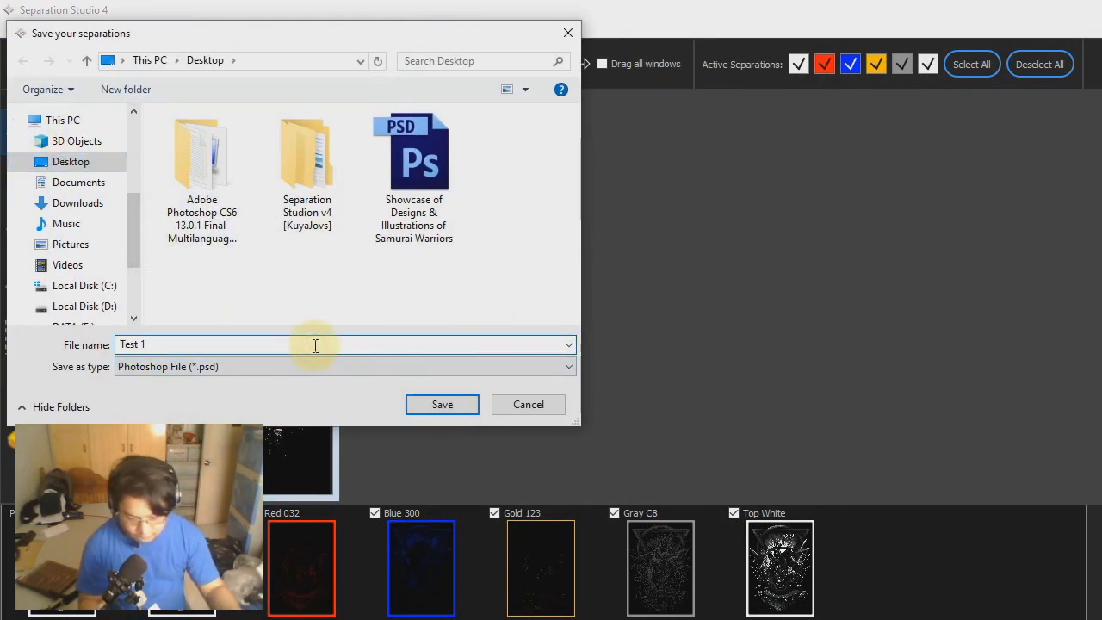
left_click(446, 403)
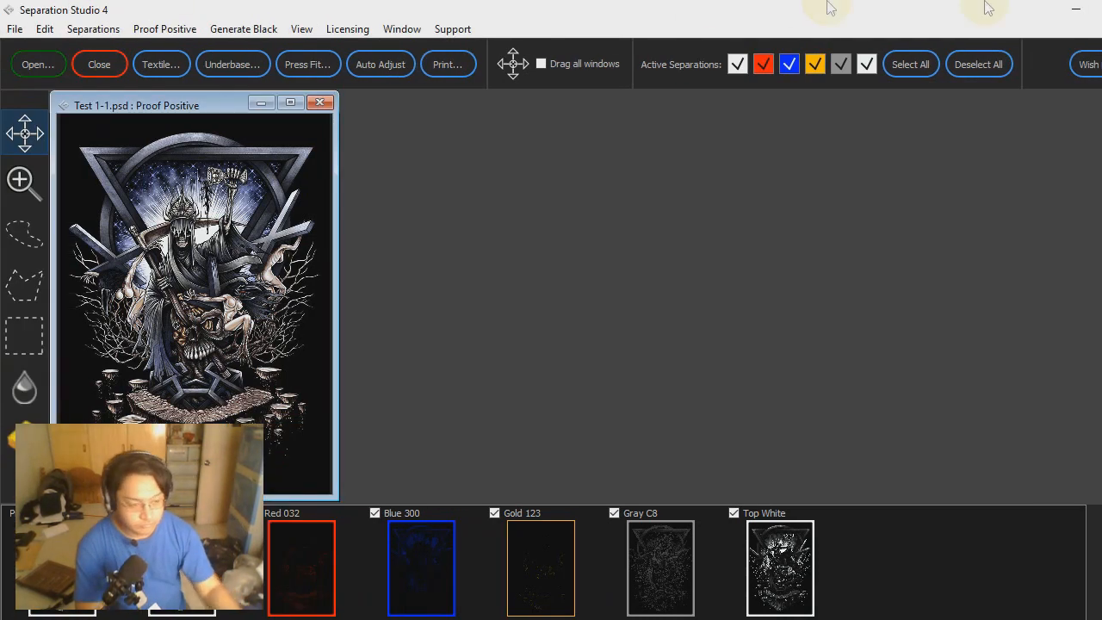
Step: Switch to Photoshop, compare Test 1-1.psd with the original Winya artwork, and examine its separation channels
left_click(1016, 9)
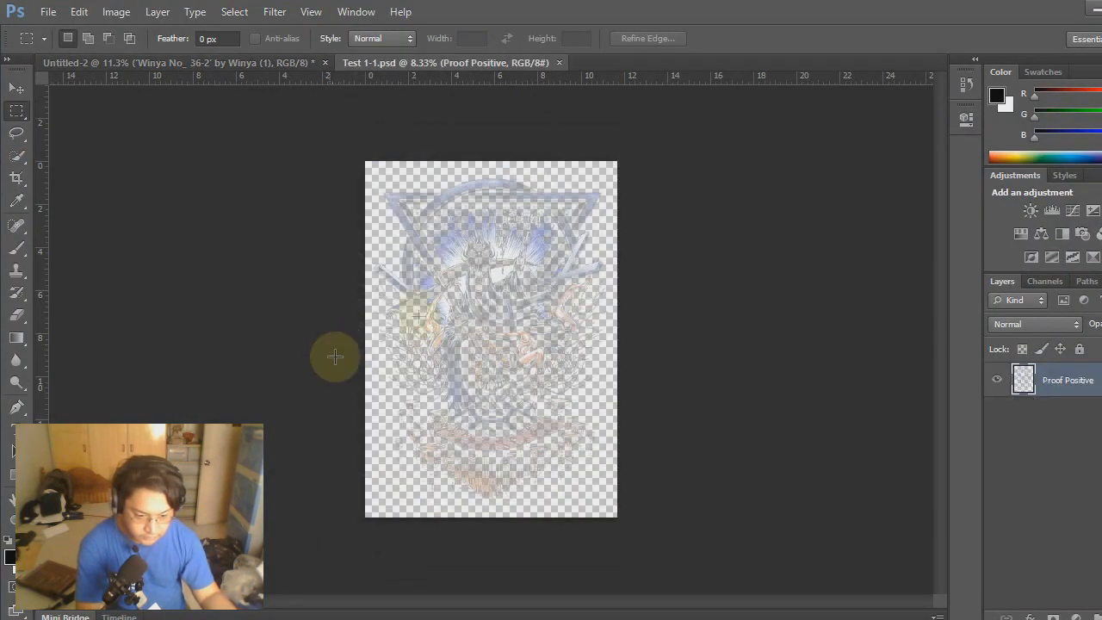
left_click(185, 66)
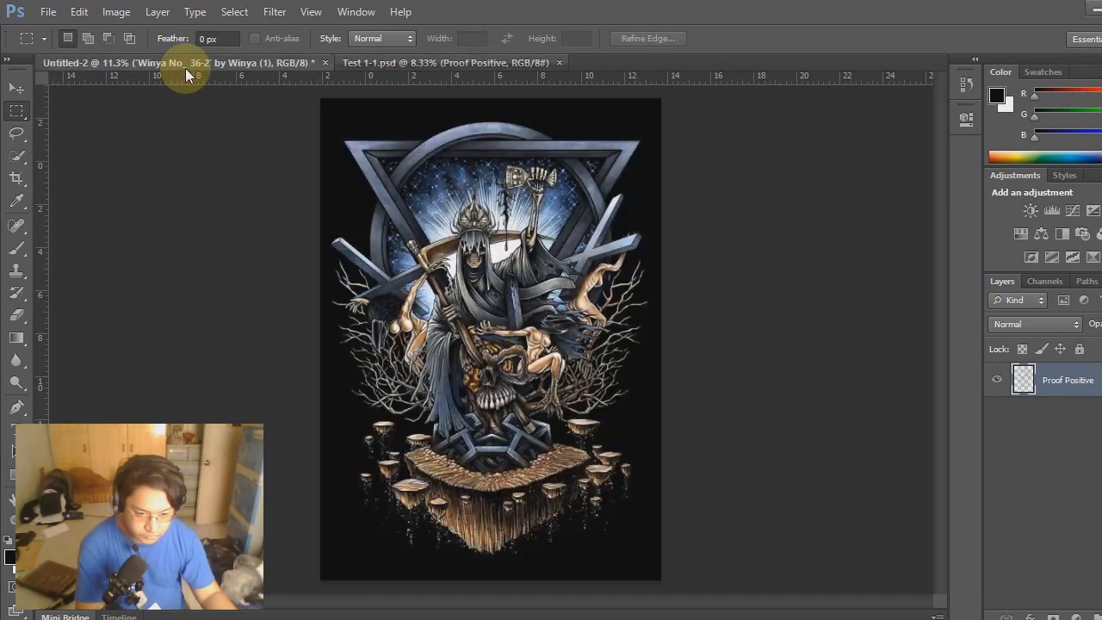
left_click(418, 65)
left_click(1057, 448)
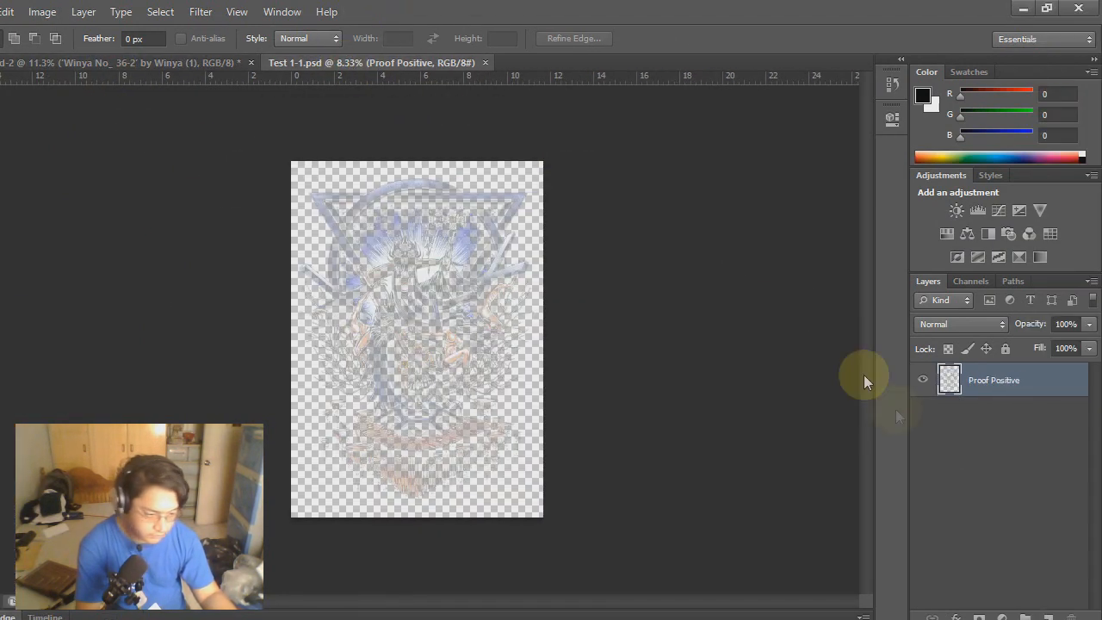
left_click(972, 282)
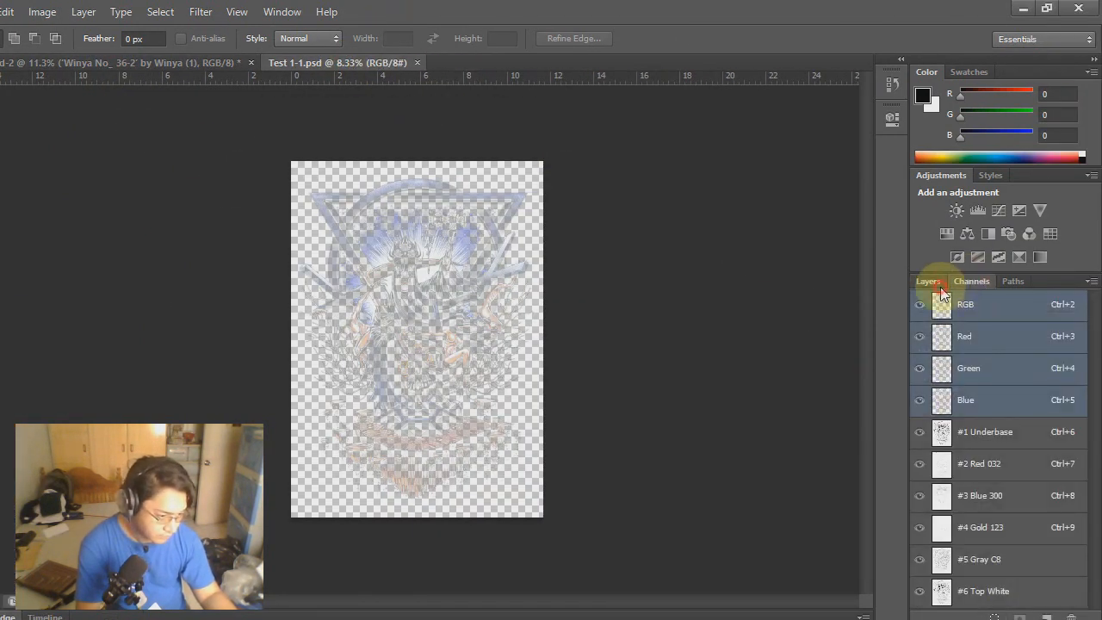
Step: Add a solid color fill layer in black (000000) to Test 1-1.psd
left_click(939, 288)
left_click(1005, 580)
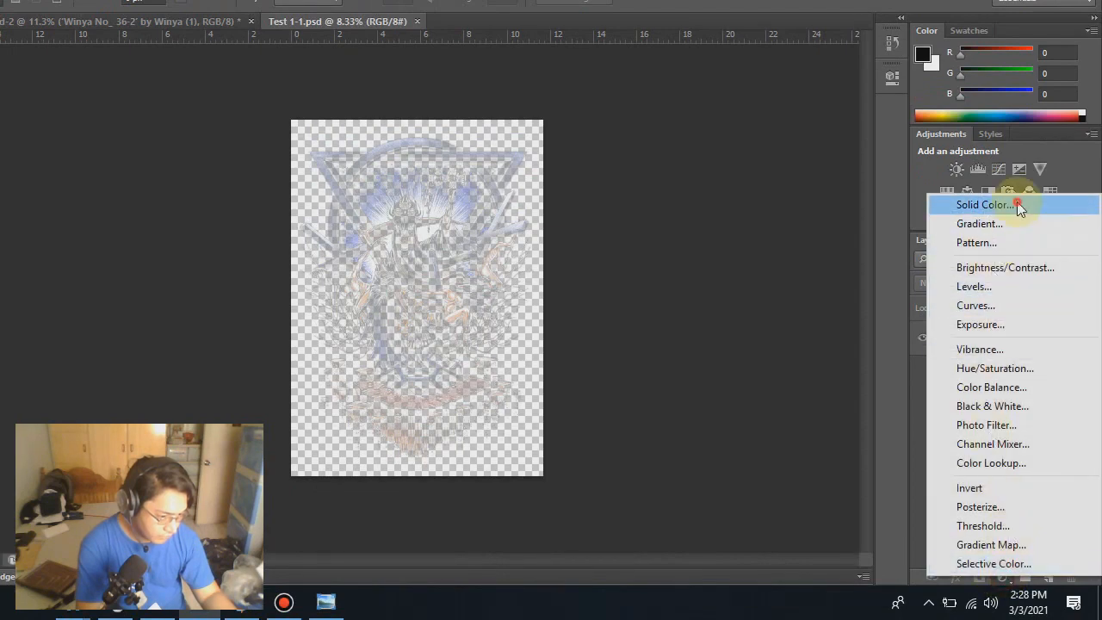
left_click(984, 205)
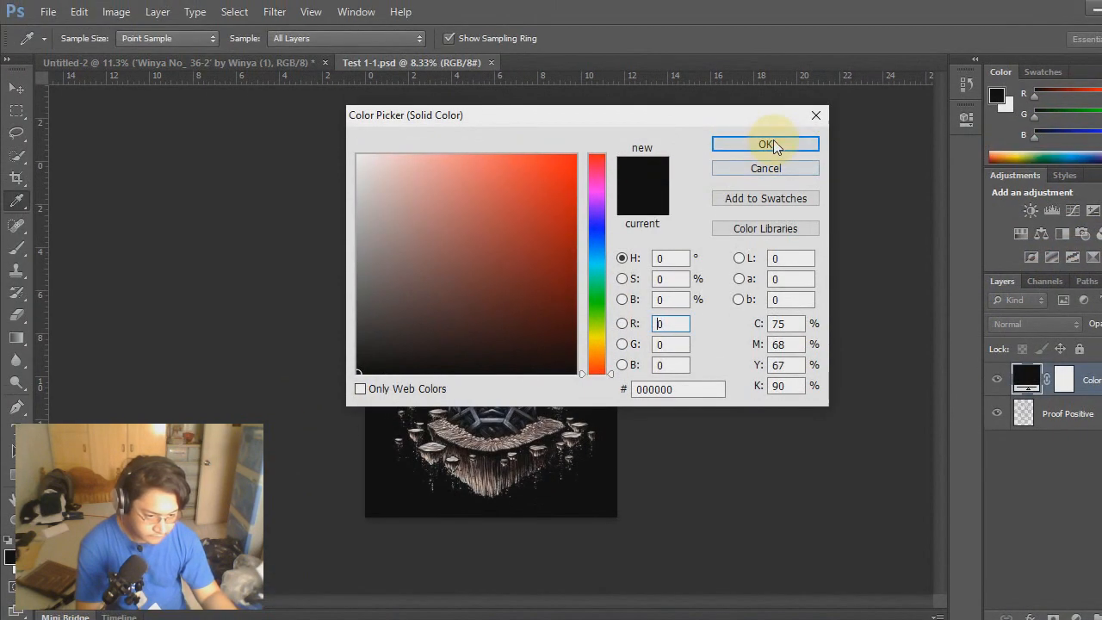
left_click(767, 144)
key("m")
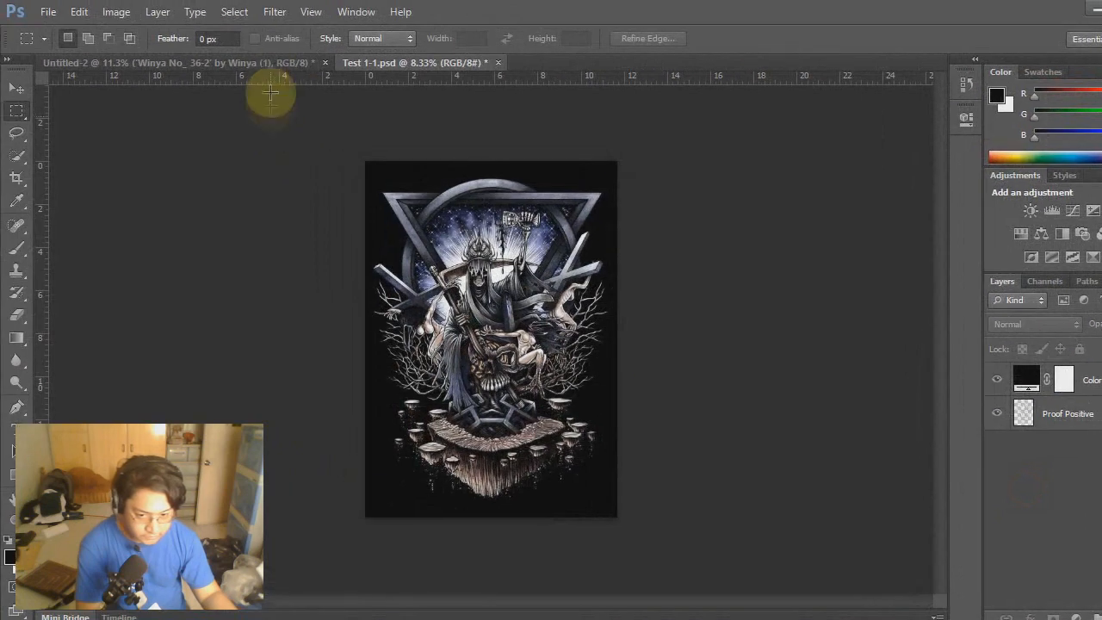
Step: Compare the original artwork with the Separation Studio composite, and view the Test 1 image in Windows Photo Viewer
left_click(275, 63)
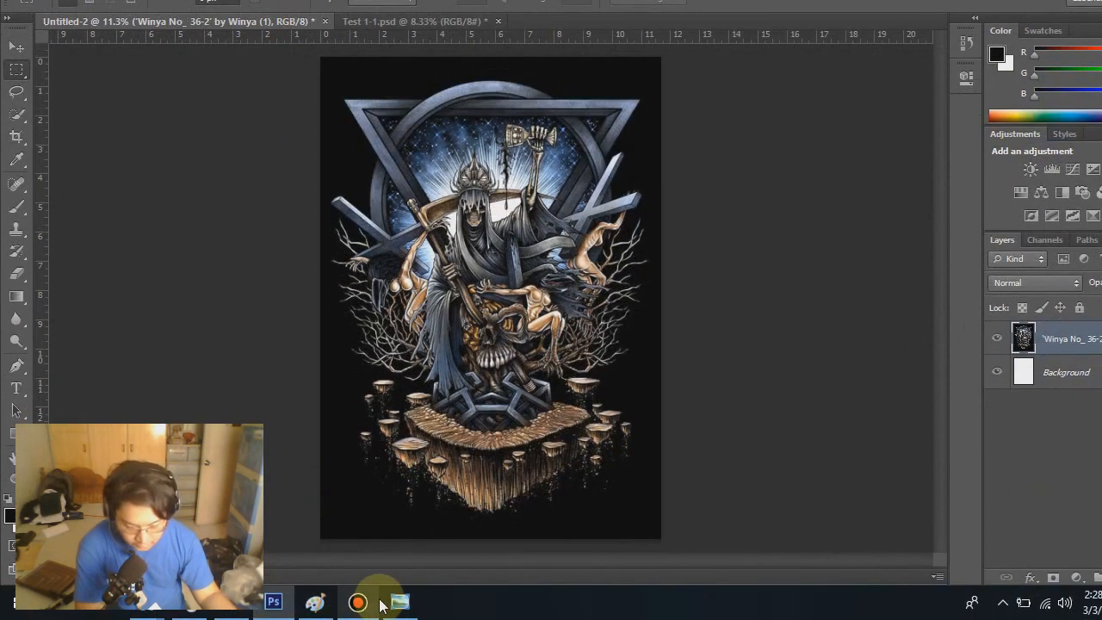
left_click(238, 608)
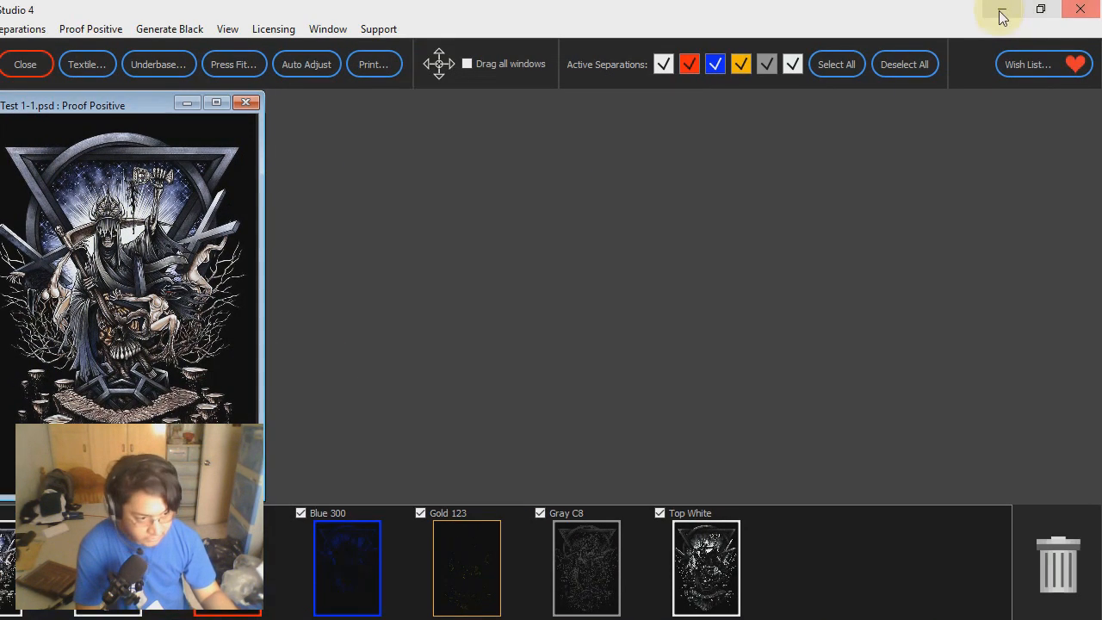
left_click(1002, 17)
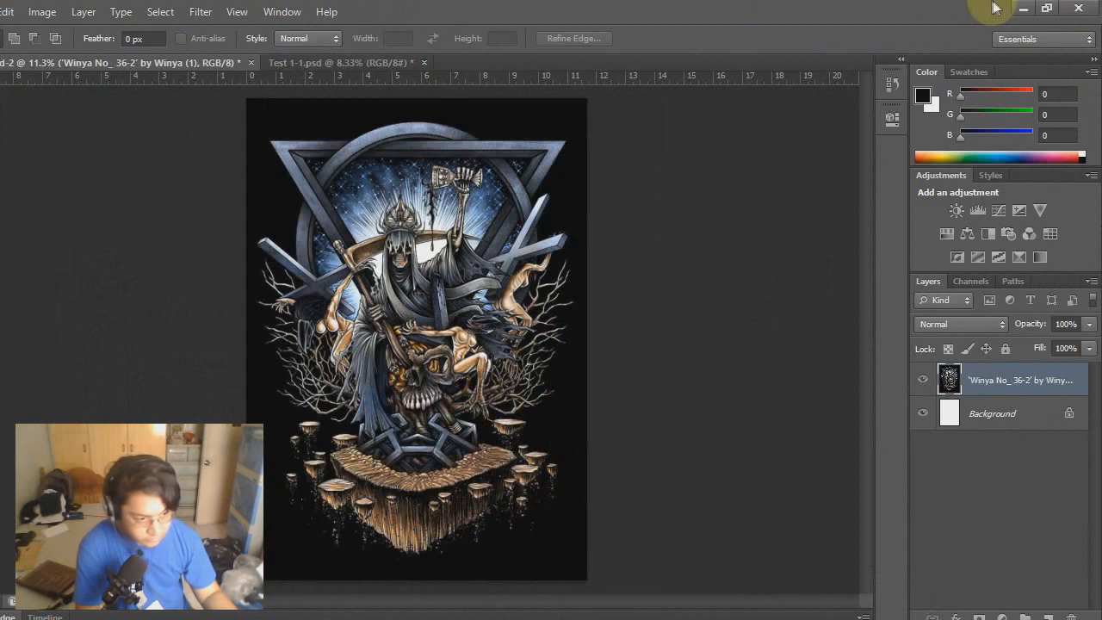
left_click(1025, 8)
double_click(165, 30)
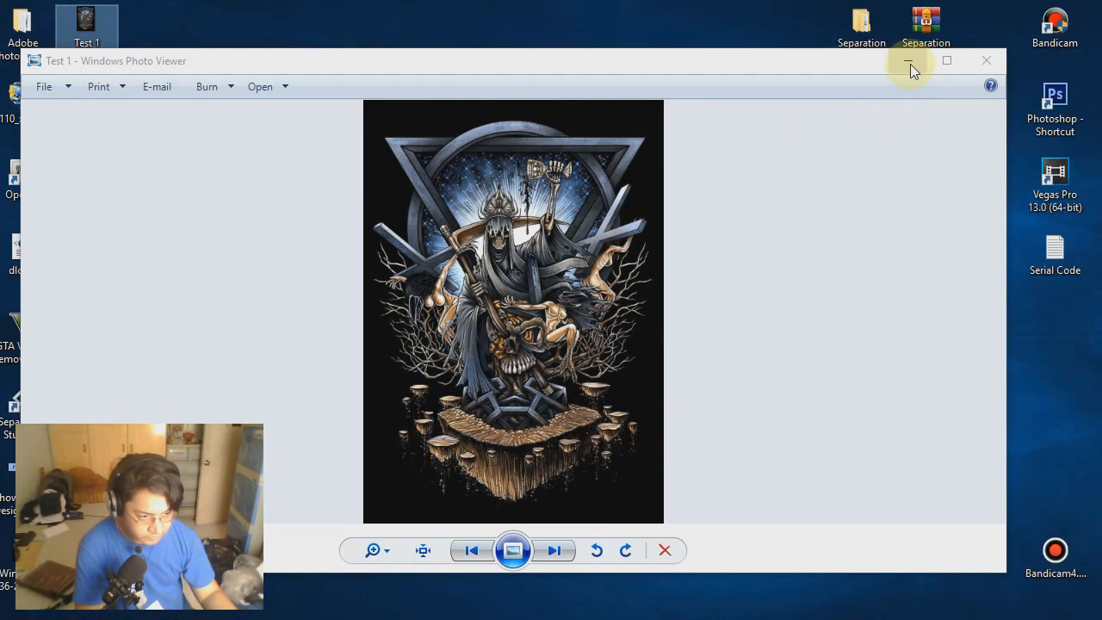
left_click(982, 60)
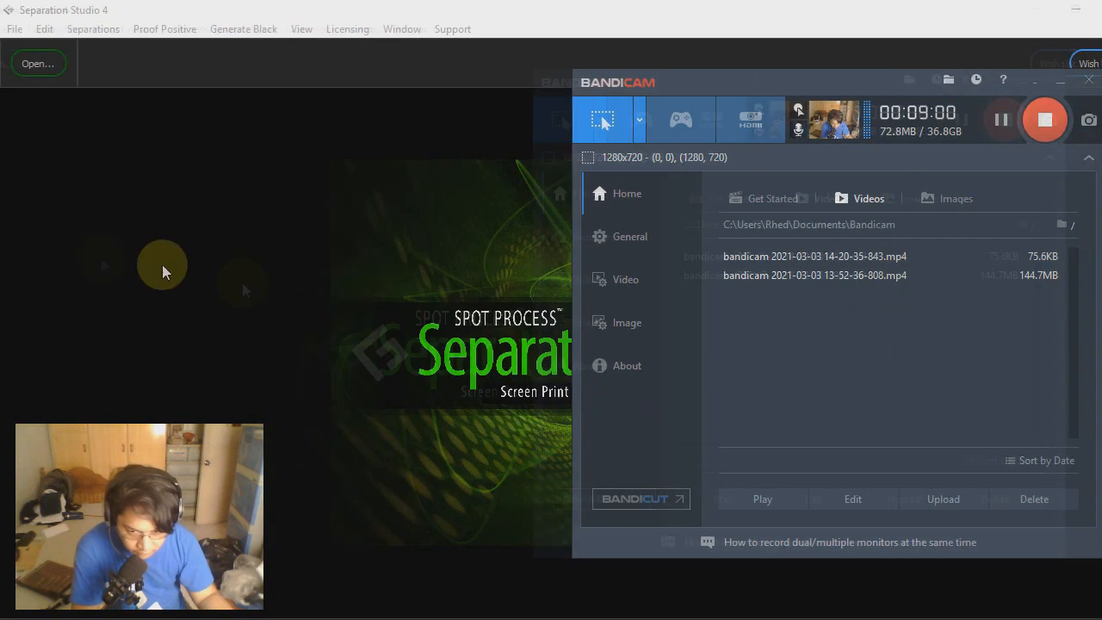
Step: Switch to Separation Studio 4 and open the naruto-vector image from the Desktop
left_click(117, 338)
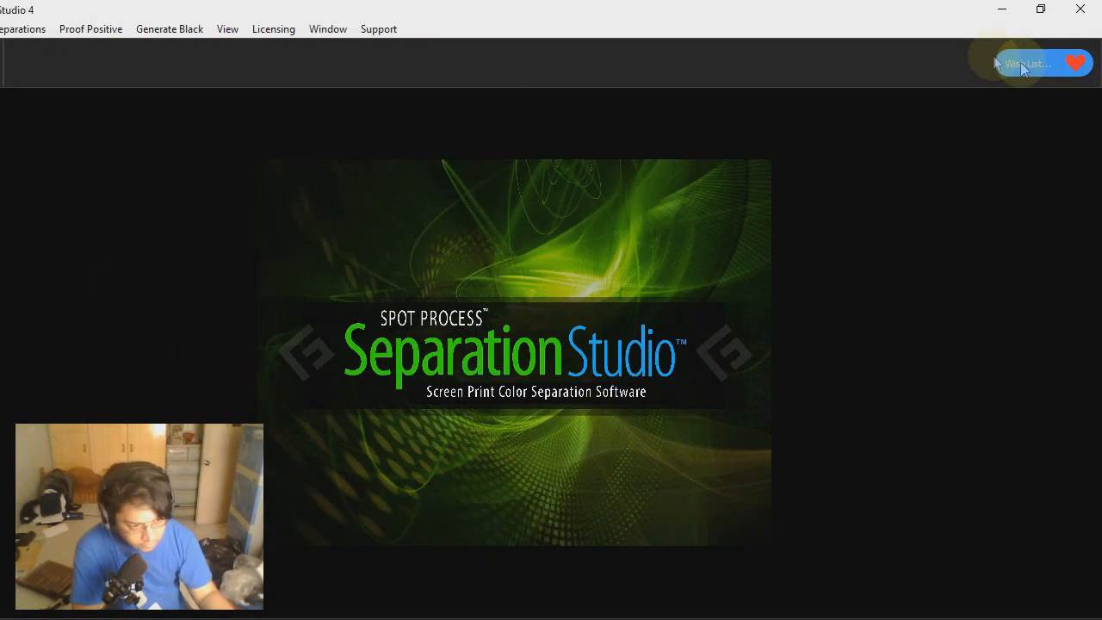
left_click(1014, 8)
left_click_drag(228, 411, 297, 411)
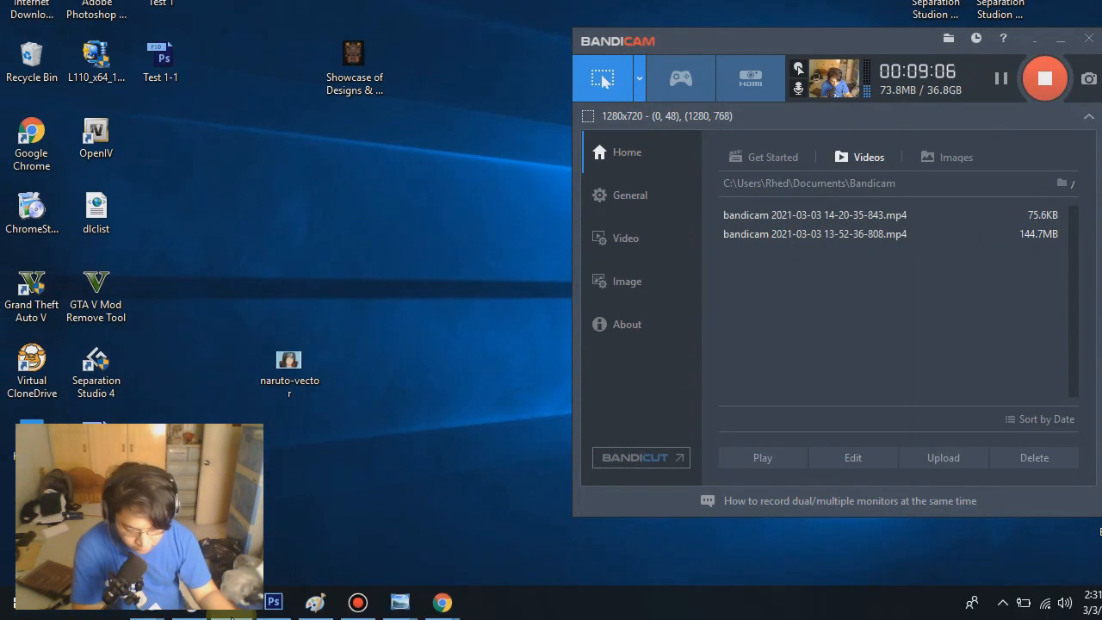
left_click(231, 617)
left_click(33, 64)
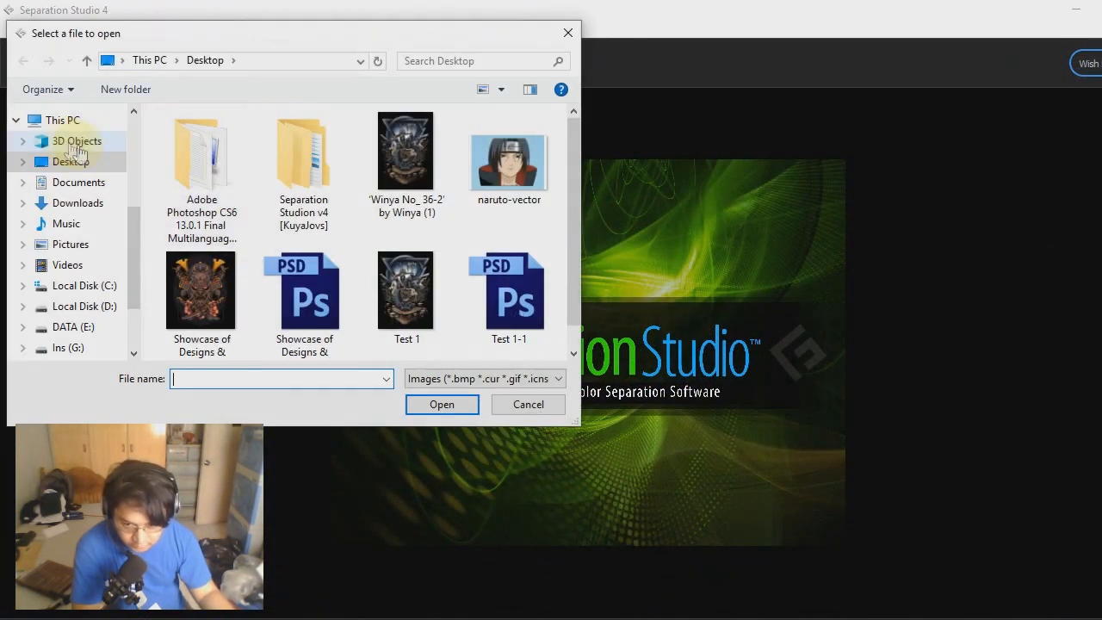
left_click(517, 160)
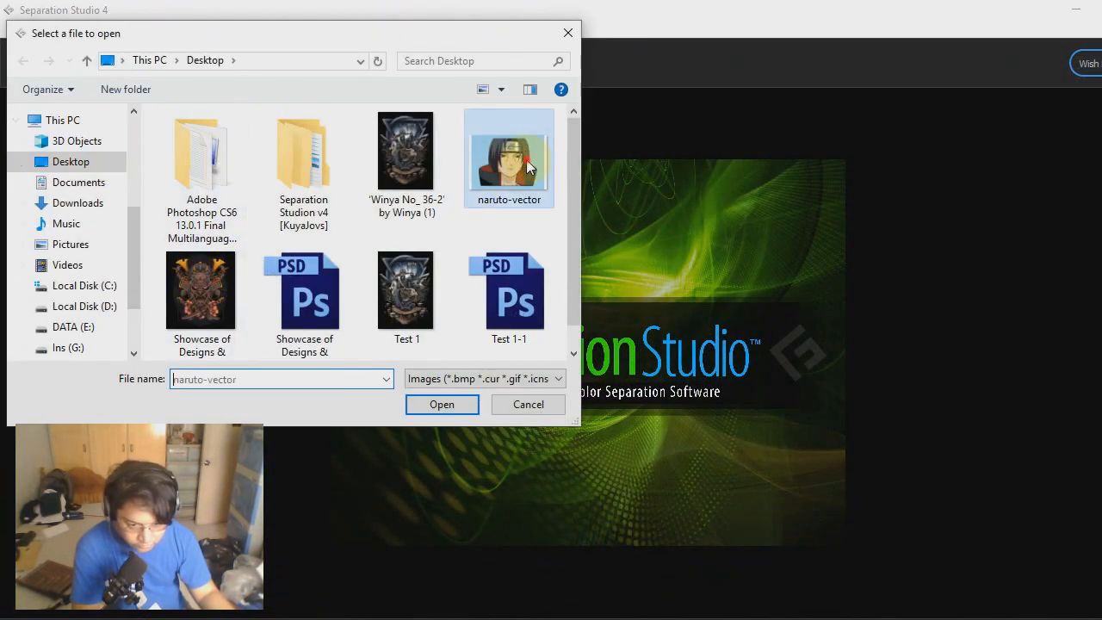
left_click(450, 399)
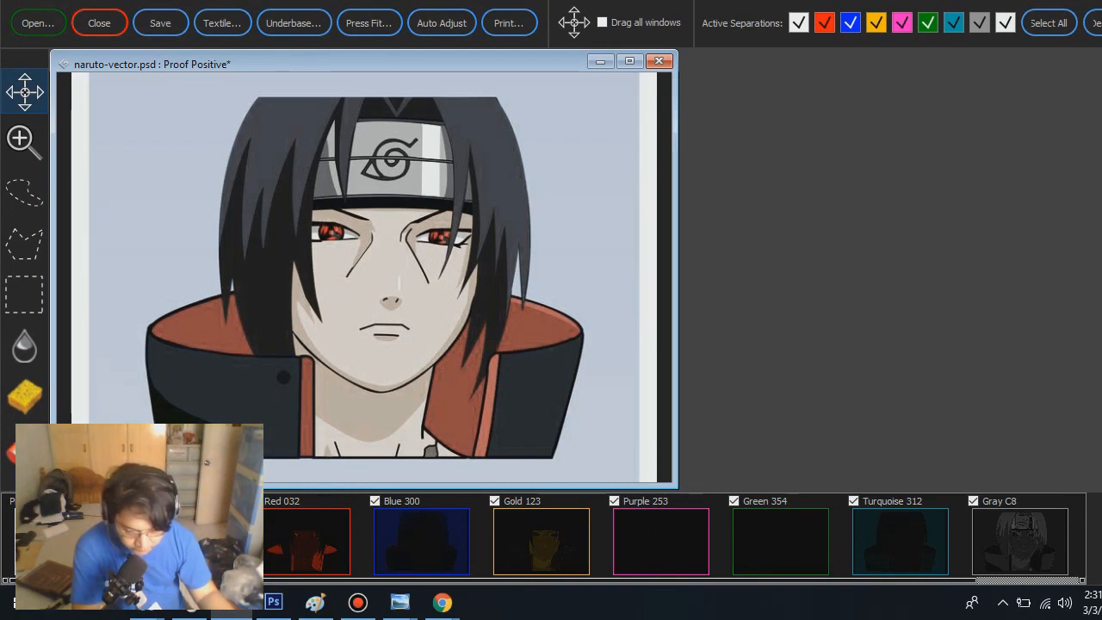
Step: Check the Blue 300 separation of naruto-vector against the Proof Positive composite
right_click(183, 550)
left_click(816, 345)
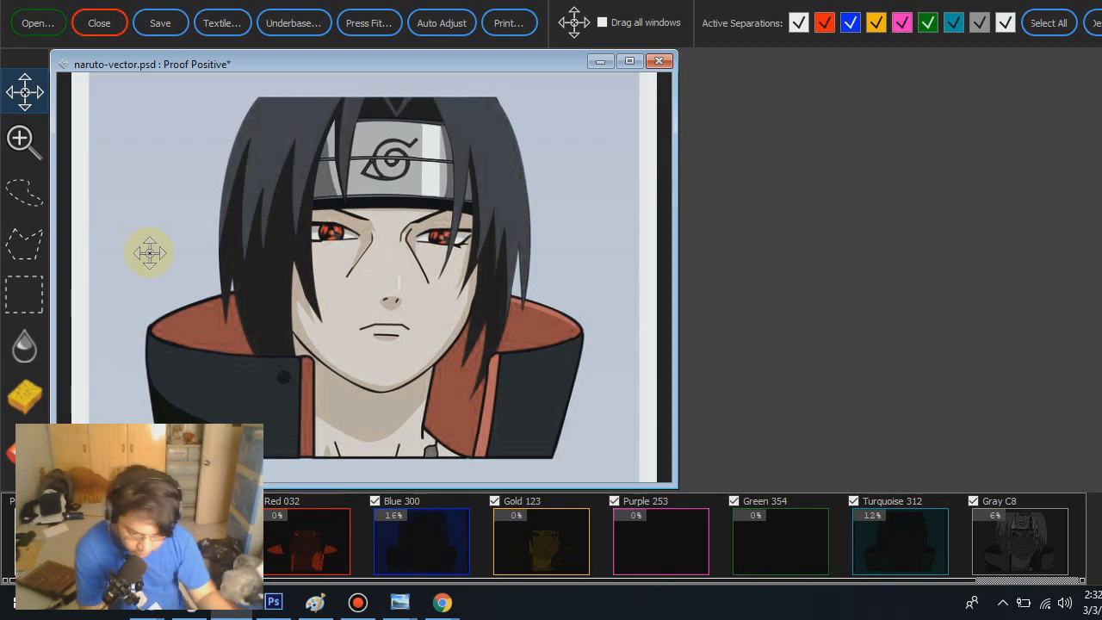
left_click(430, 555)
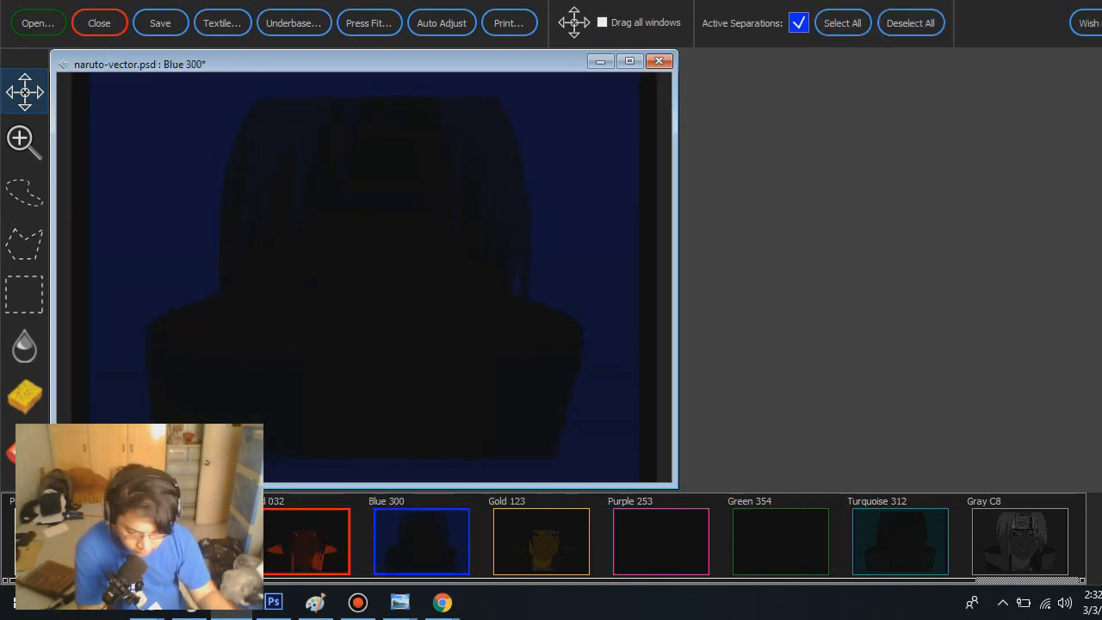
left_click(65, 543)
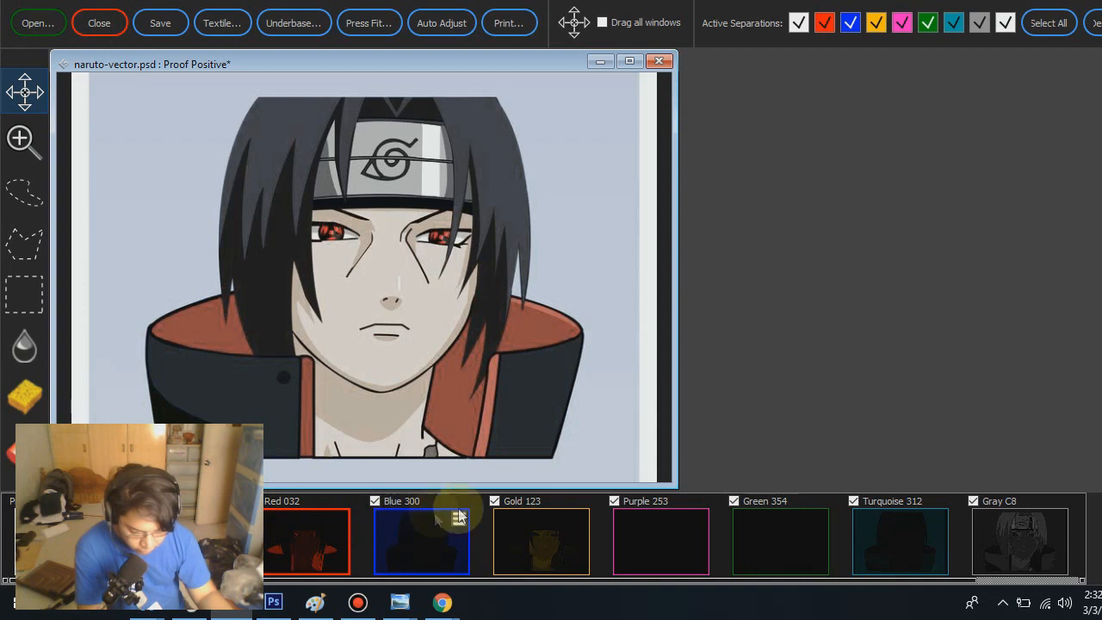
Step: Delete the Purple 253 and Green 354 separations from naruto-vector
left_click(660, 530)
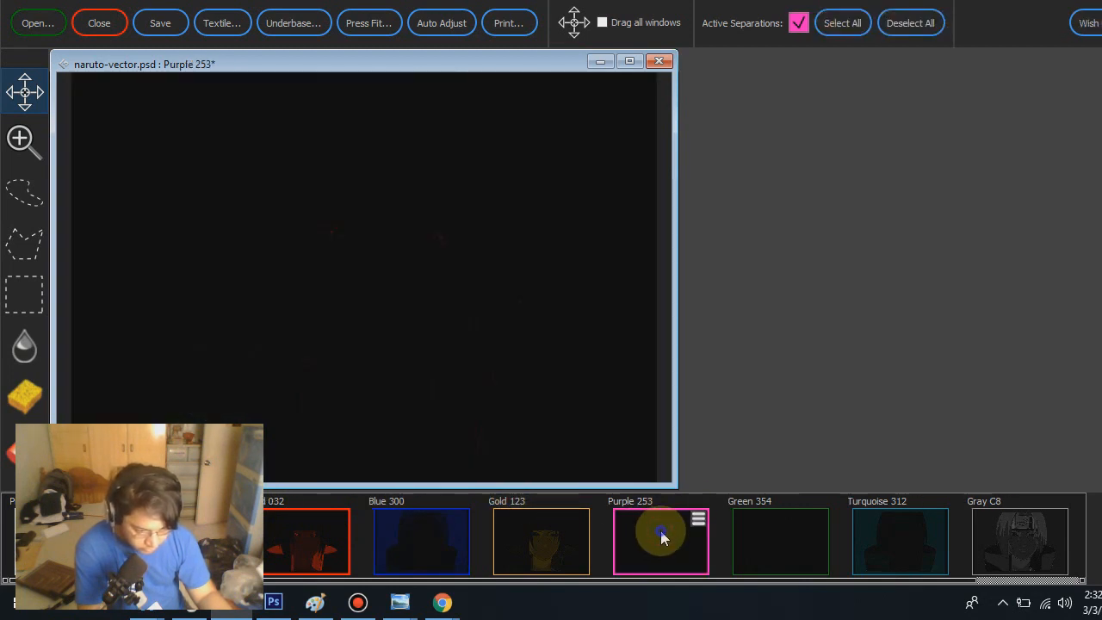
right_click(660, 531)
left_click(730, 454)
left_click(653, 536)
right_click(653, 536)
left_click(724, 463)
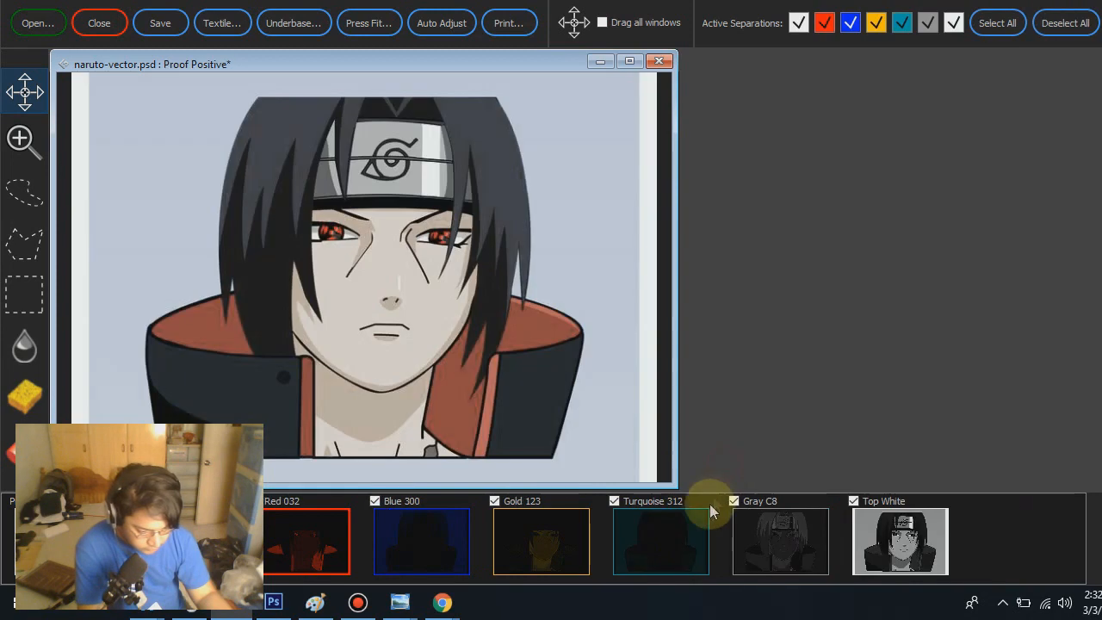
Step: Delete the Turquoise 312 and Gray C8 separations from naruto-vector
left_click(676, 541)
right_click(672, 539)
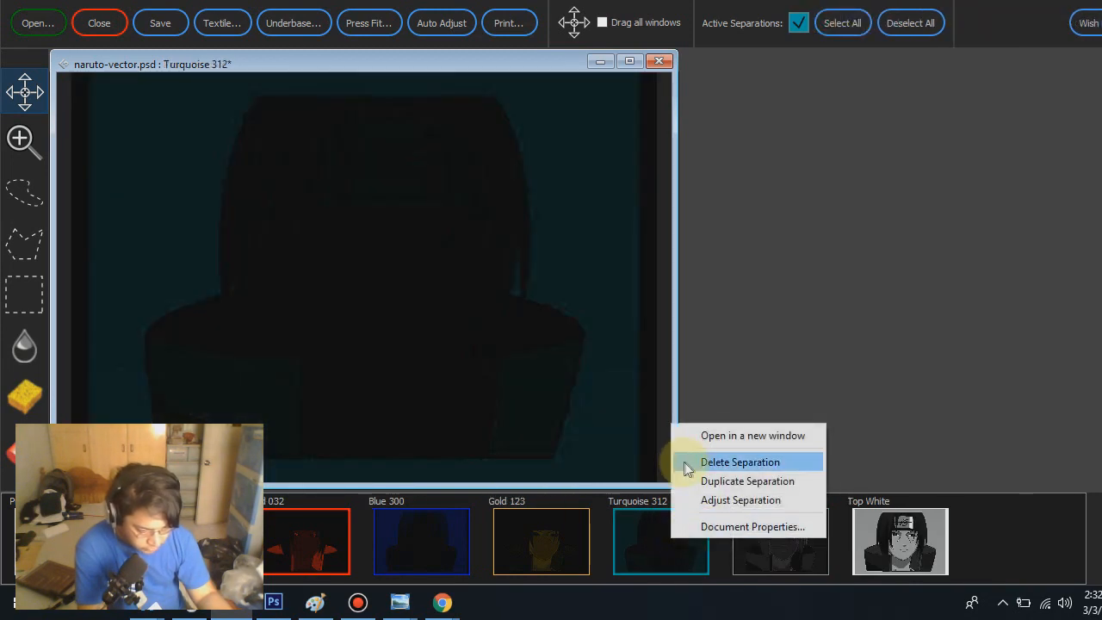
left_click(688, 466)
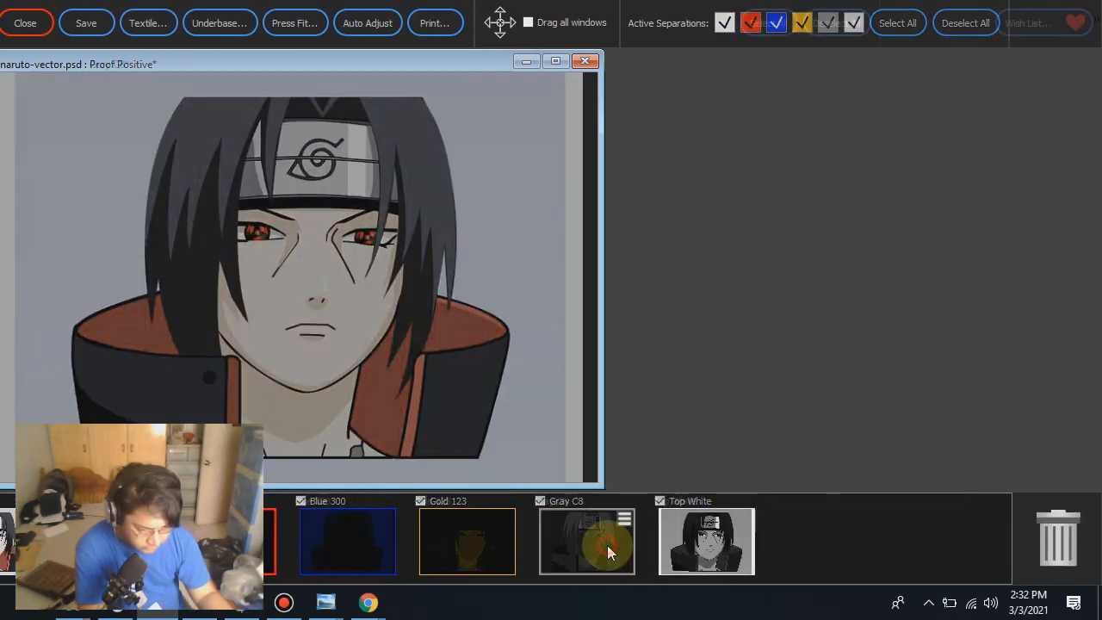
left_click(674, 545)
right_click(563, 558)
left_click(601, 480)
Step: Preview the remaining Top White, Gold 123, Blue 300 and Red 032 separations of naruto-vector
left_click(586, 555)
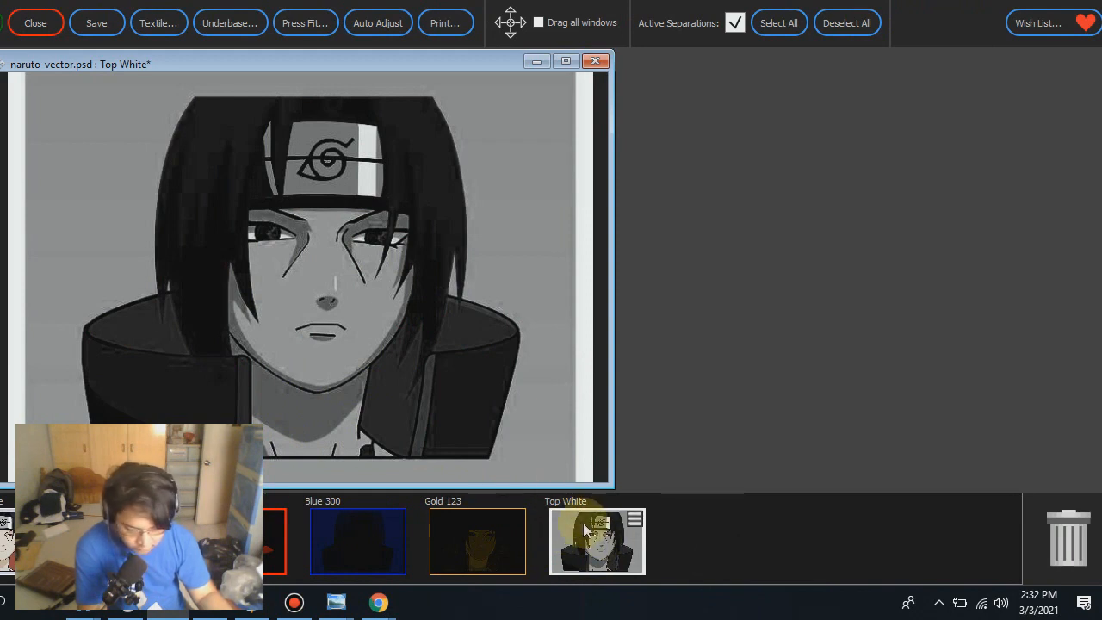
left_click(606, 543)
left_click(505, 546)
left_click(348, 549)
left_click(236, 548)
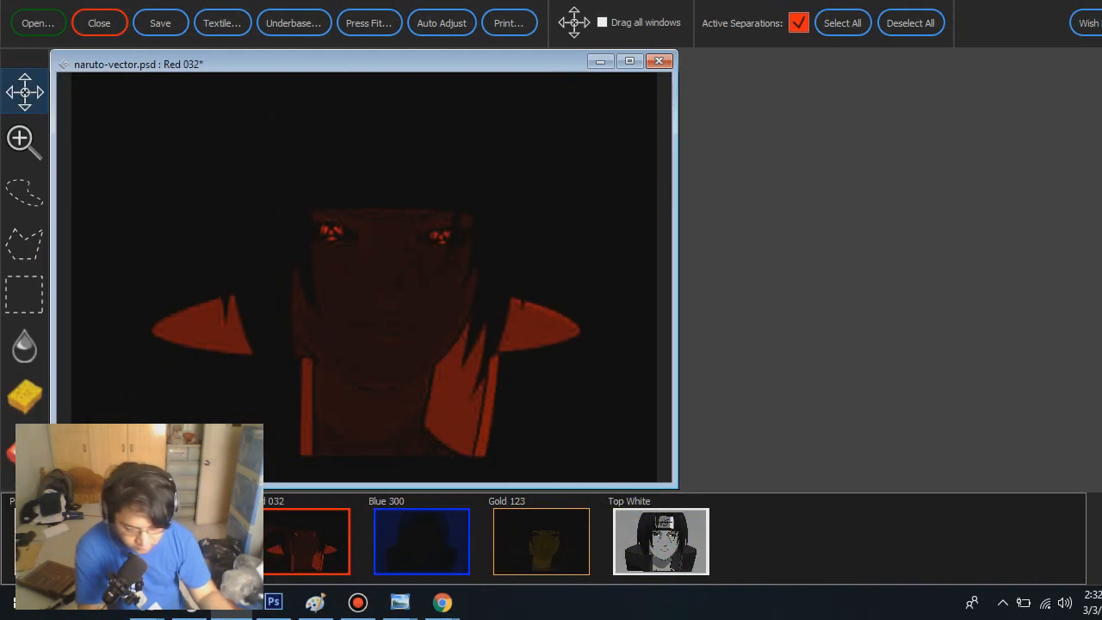
Step: Generate a Detailed black separation for naruto-vector from the Proof Positive view, using the naruto-vector image as the source file
left_click(120, 547)
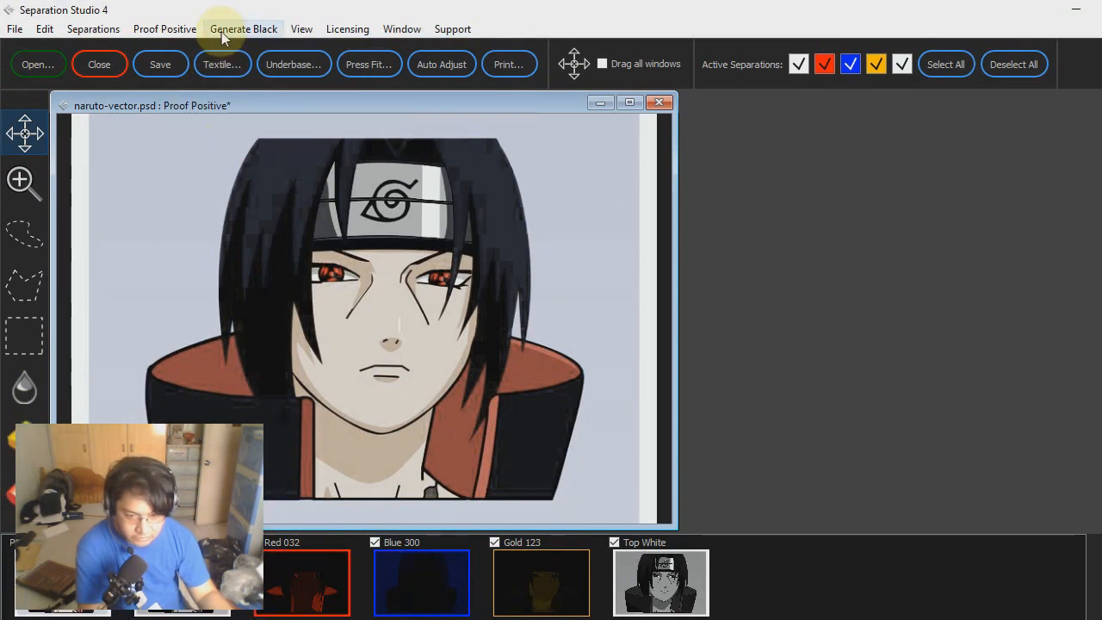
left_click(244, 29)
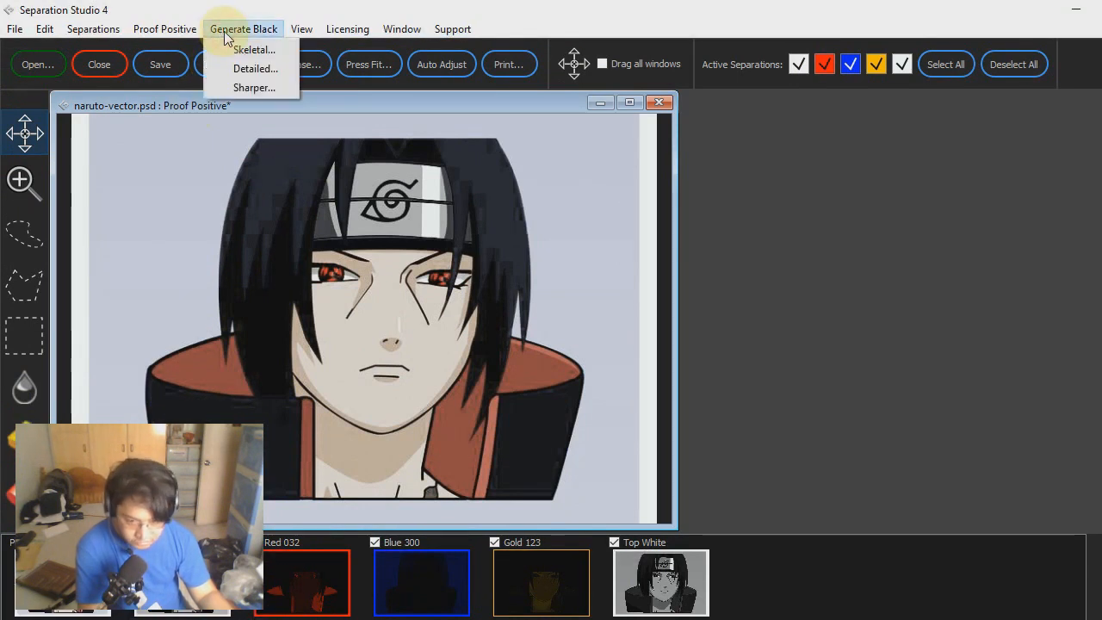
left_click(275, 71)
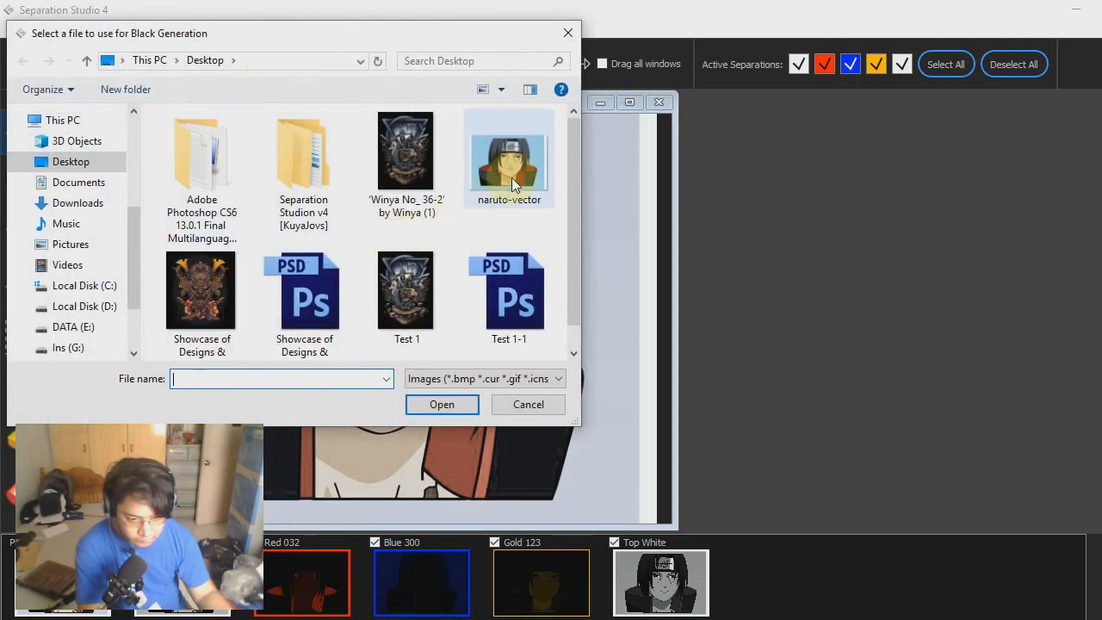
left_click(512, 177)
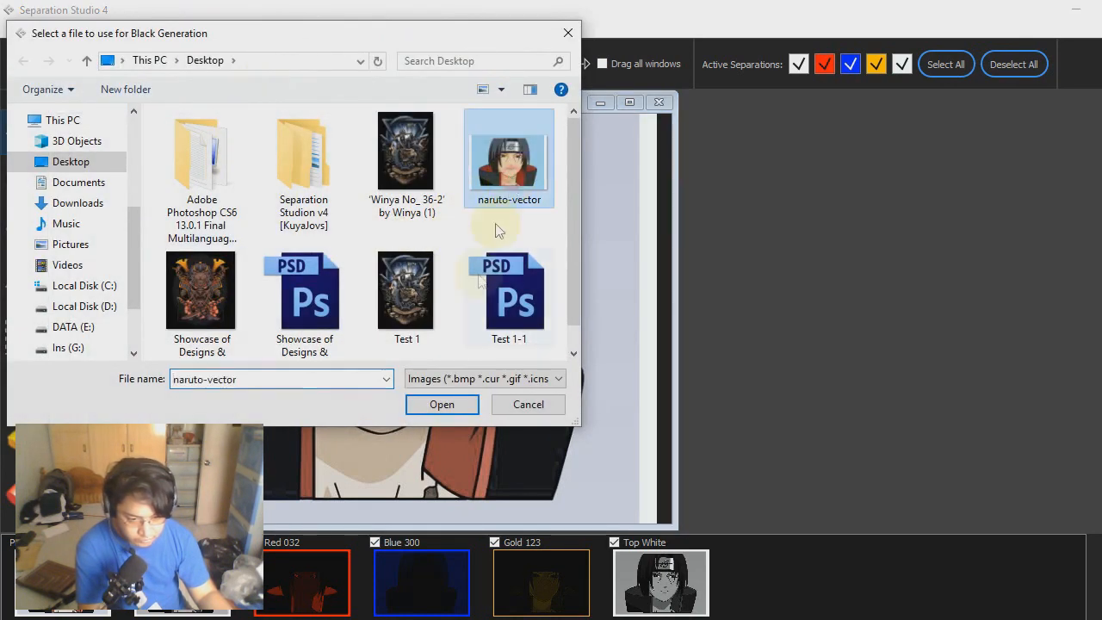
left_click(442, 405)
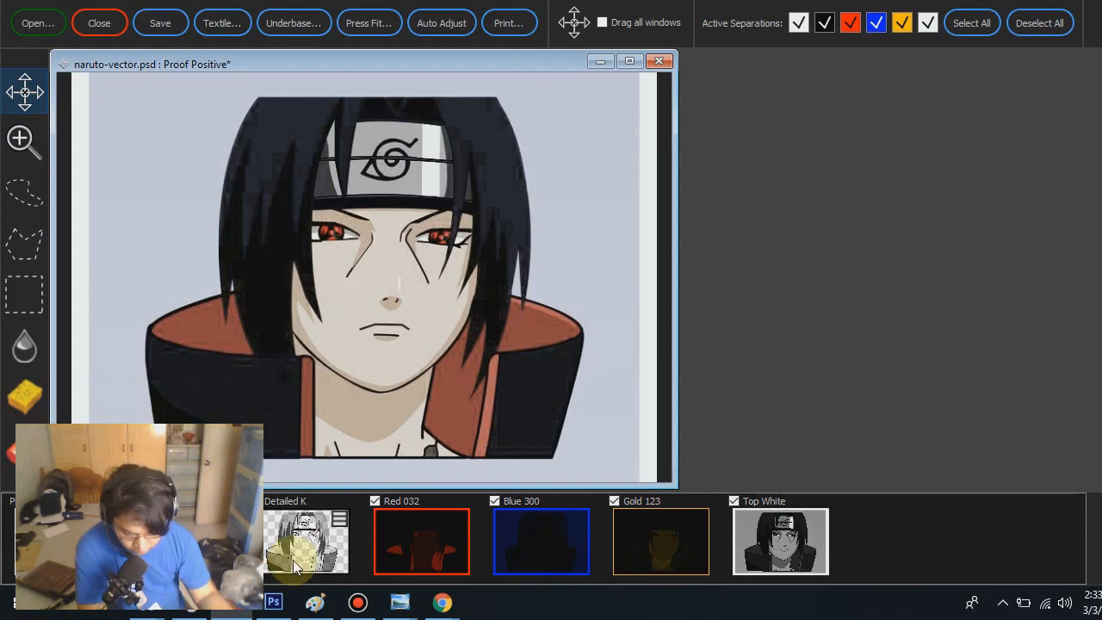
Step: Preview the Detailed K separation of naruto-vector on its own against a light background
double_click(293, 559)
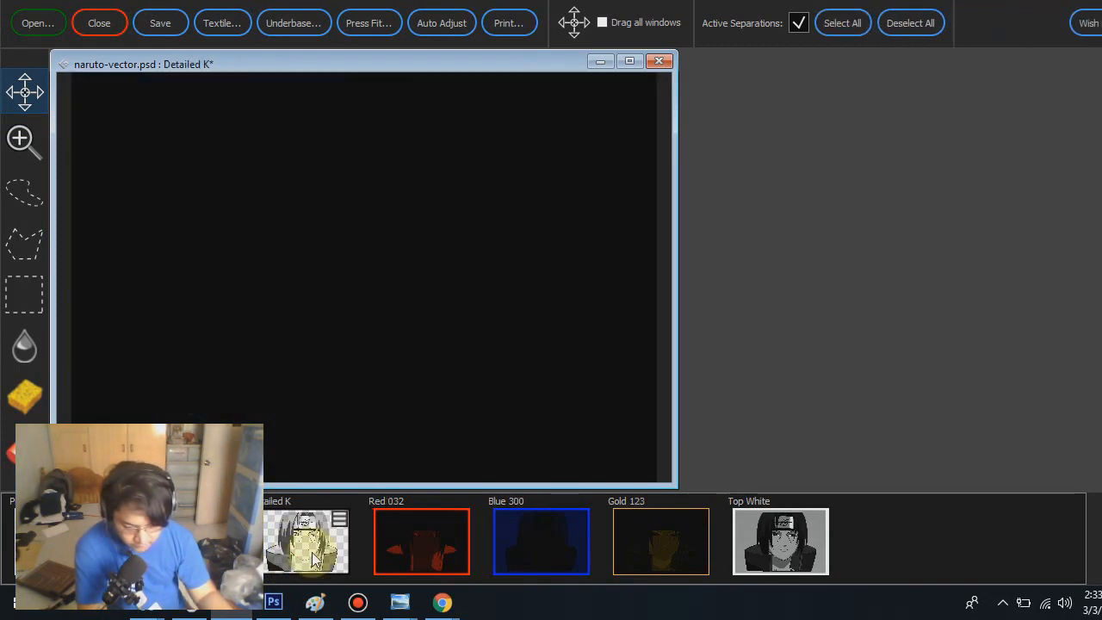
right_click(318, 208)
left_click(406, 216)
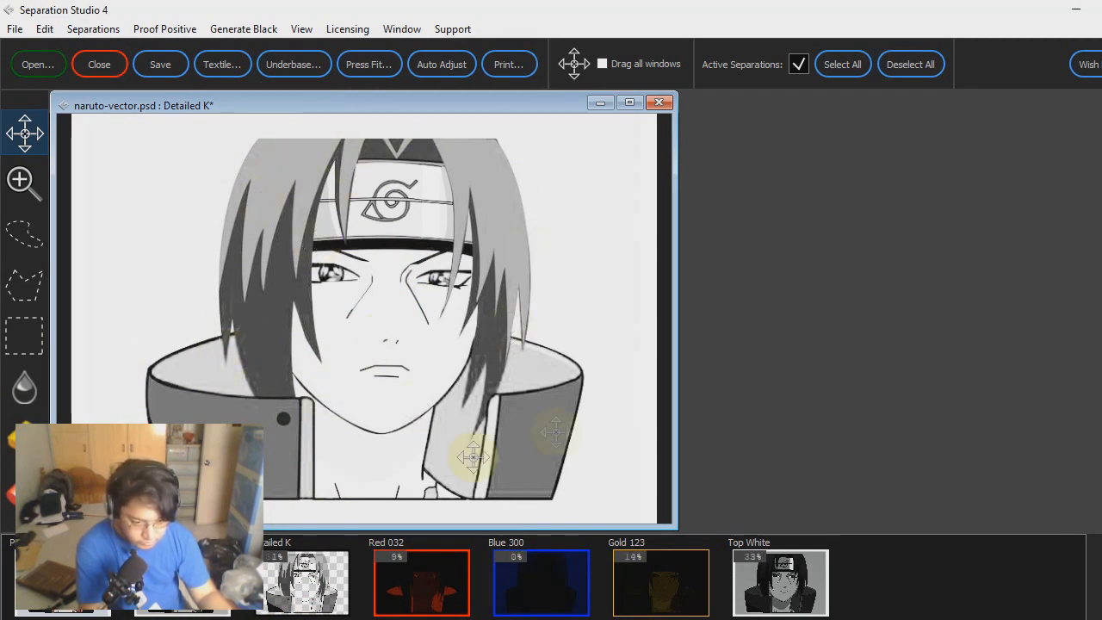
Step: Close naruto-vector.psd without saving its changes and exit Separation Studio 4
left_click(659, 103)
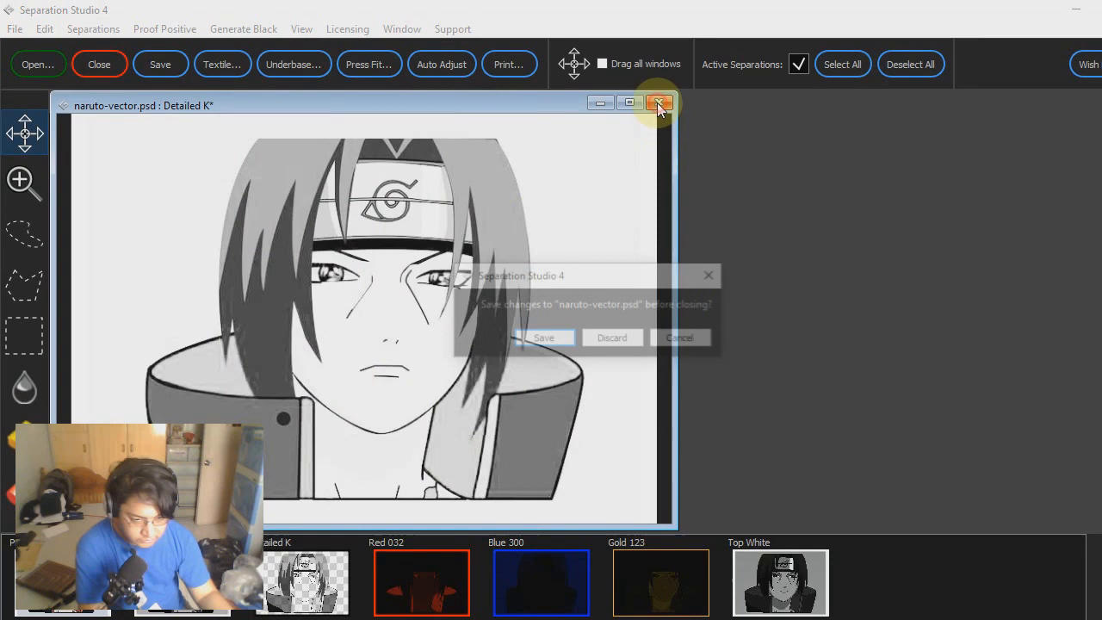
left_click(627, 337)
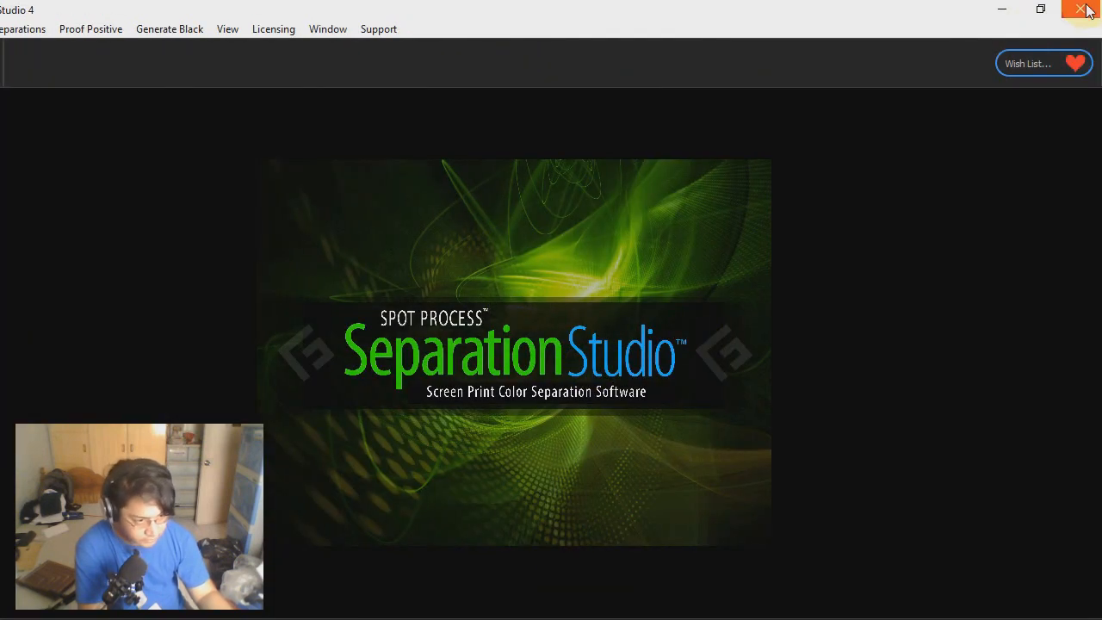
left_click(1087, 10)
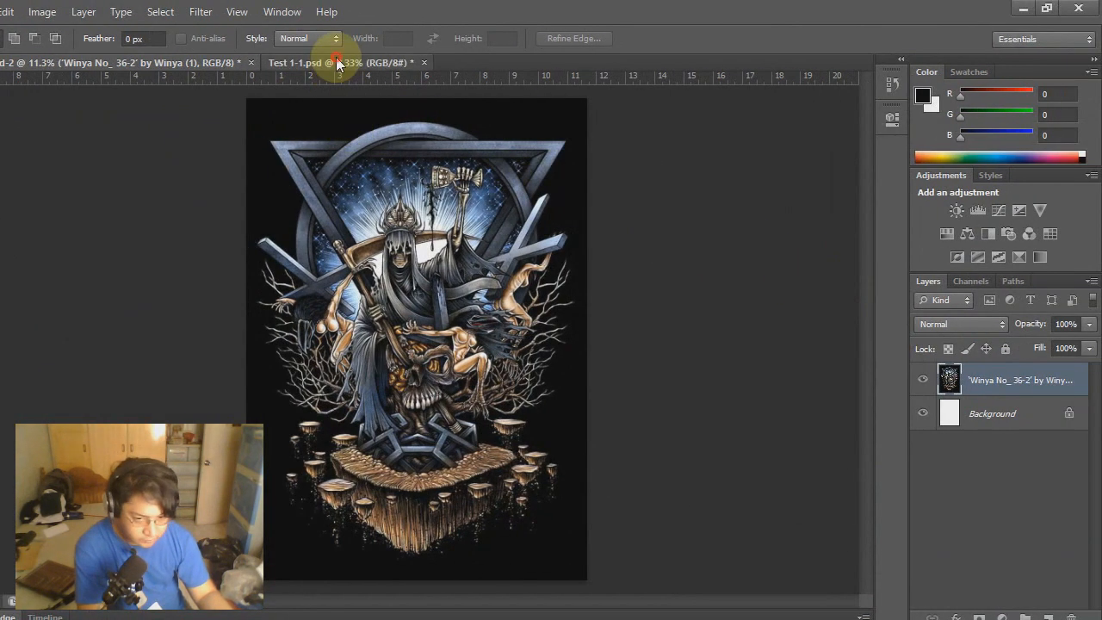
Step: Compare the original Untitled-2 artwork with the separated Test 1-1.psd in Photoshop, examining the separated details up close
left_click(455, 62)
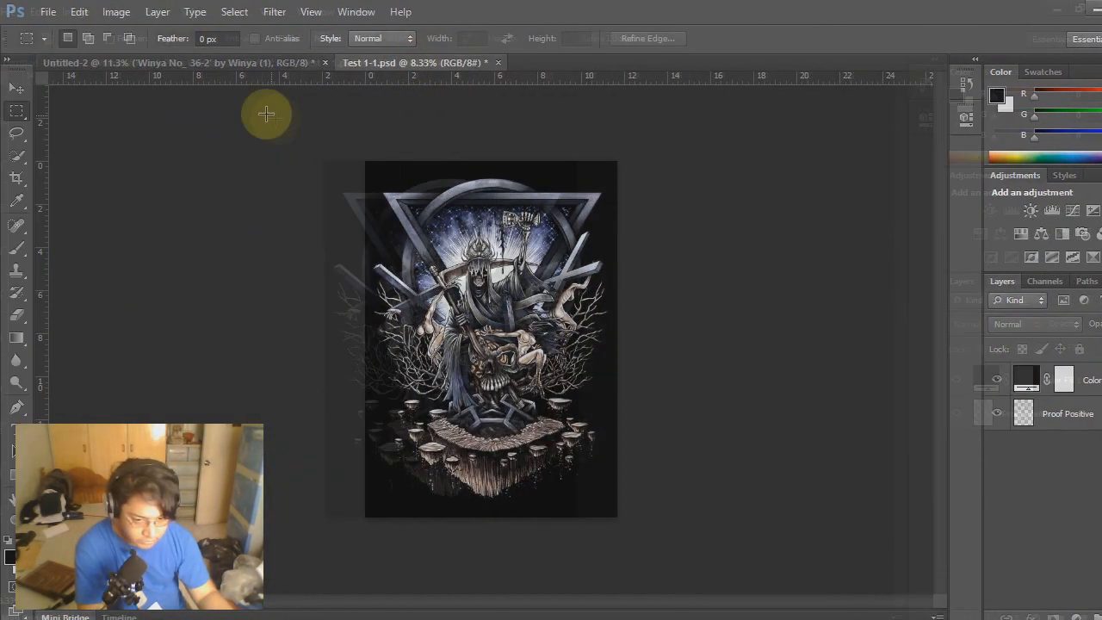
left_click(237, 62)
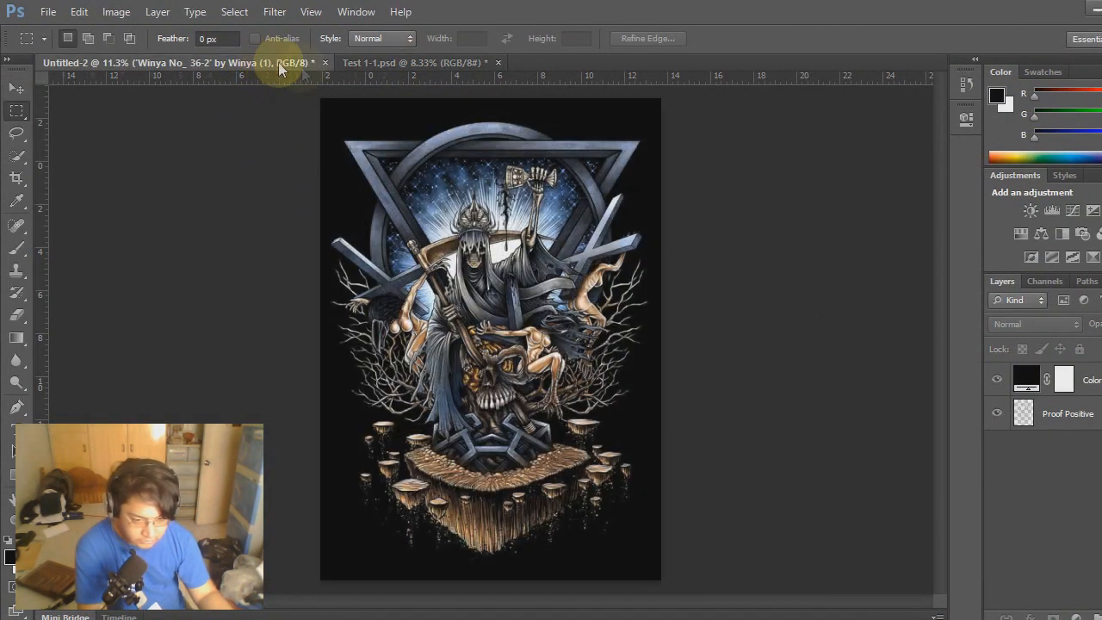
left_click(425, 65)
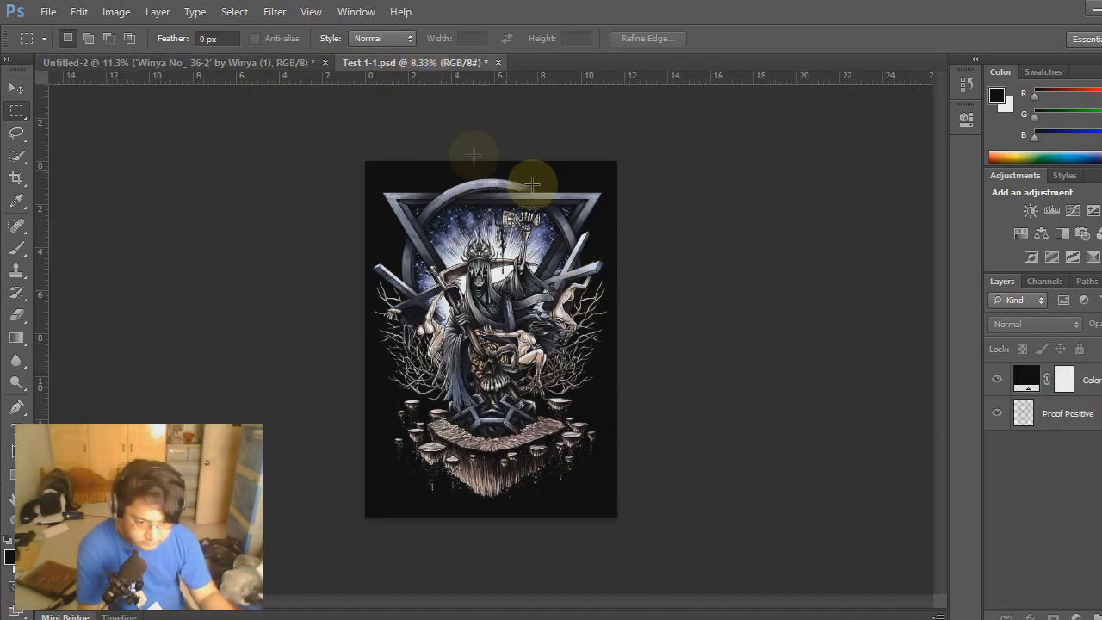
scroll(572, 308, "up", 3)
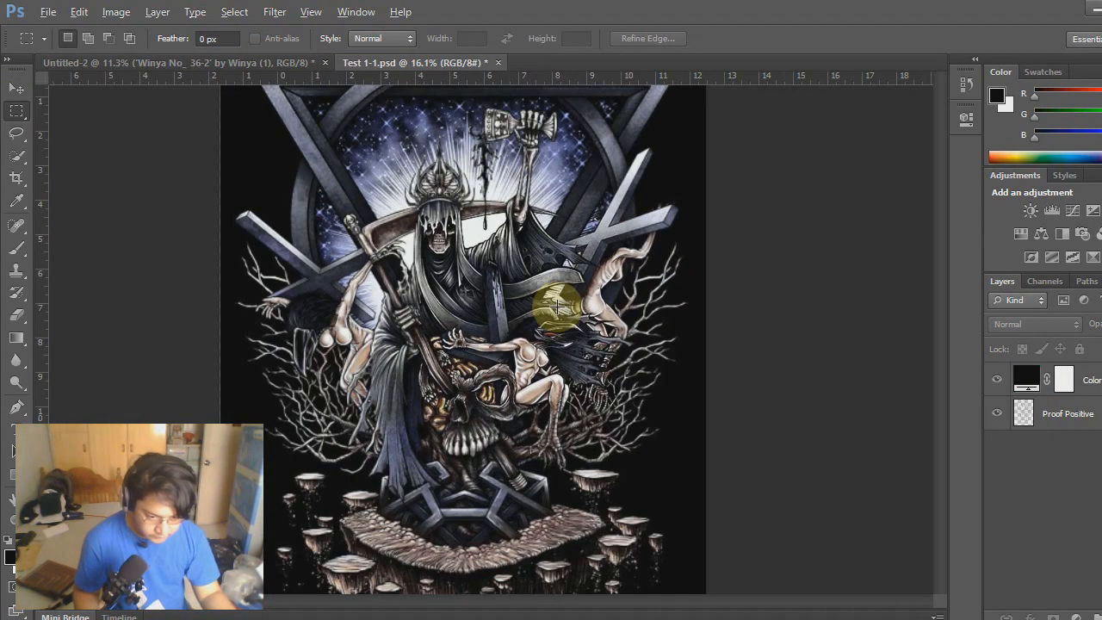
scroll(559, 307, "up", 3)
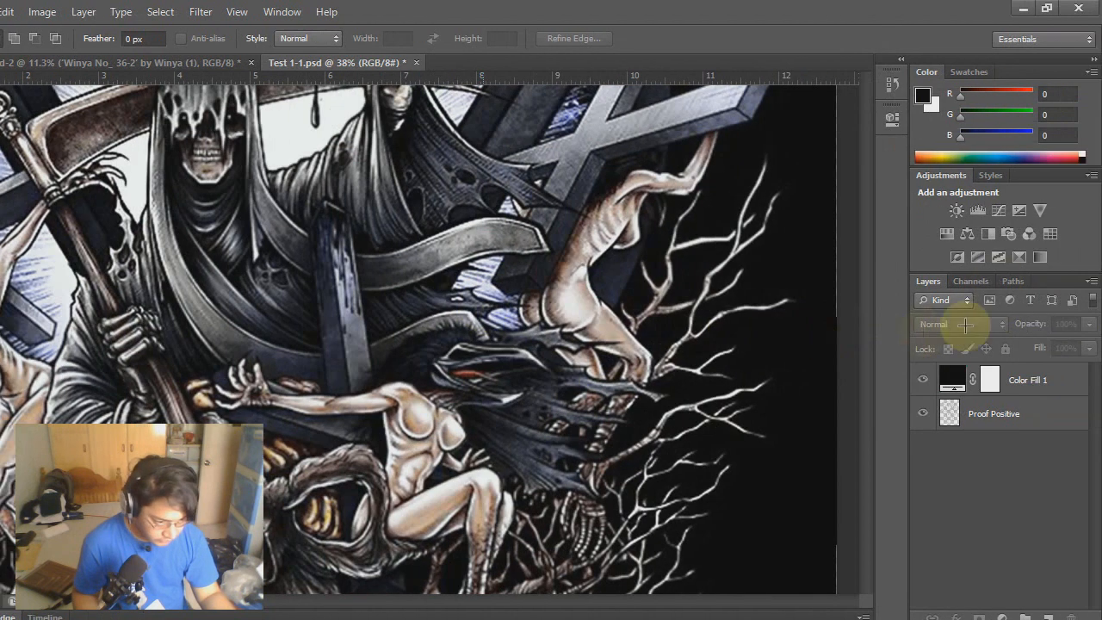
Step: Check the spot channels of Test 1-1.psd by hiding #1 Underbase, #2 Red 032 and #3 Blue 300, and restore their visibility
left_click(971, 281)
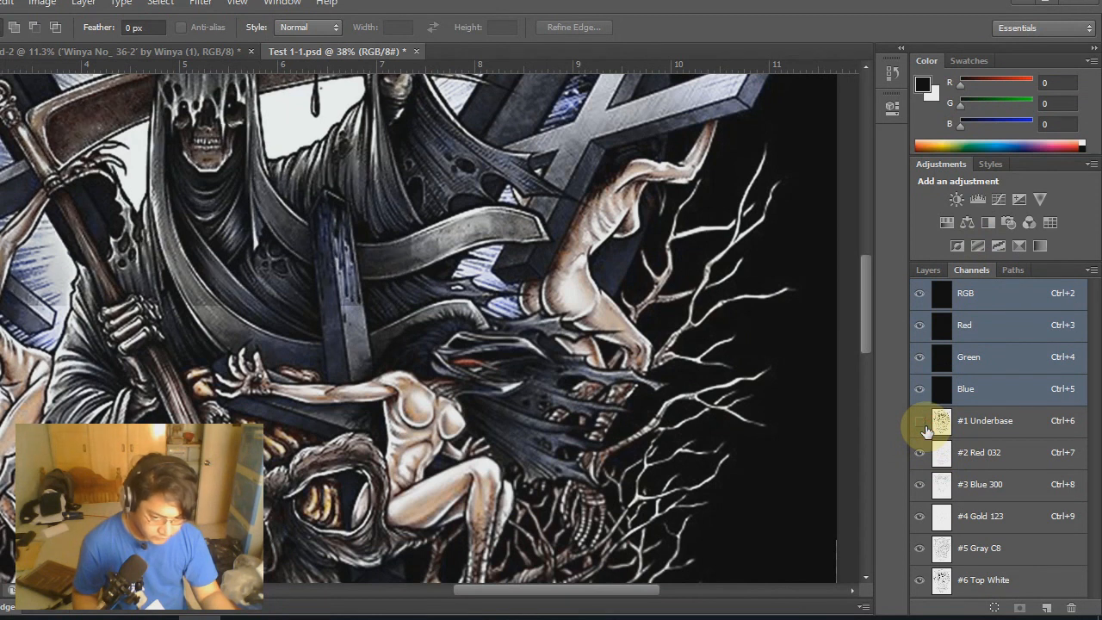
left_click(922, 424)
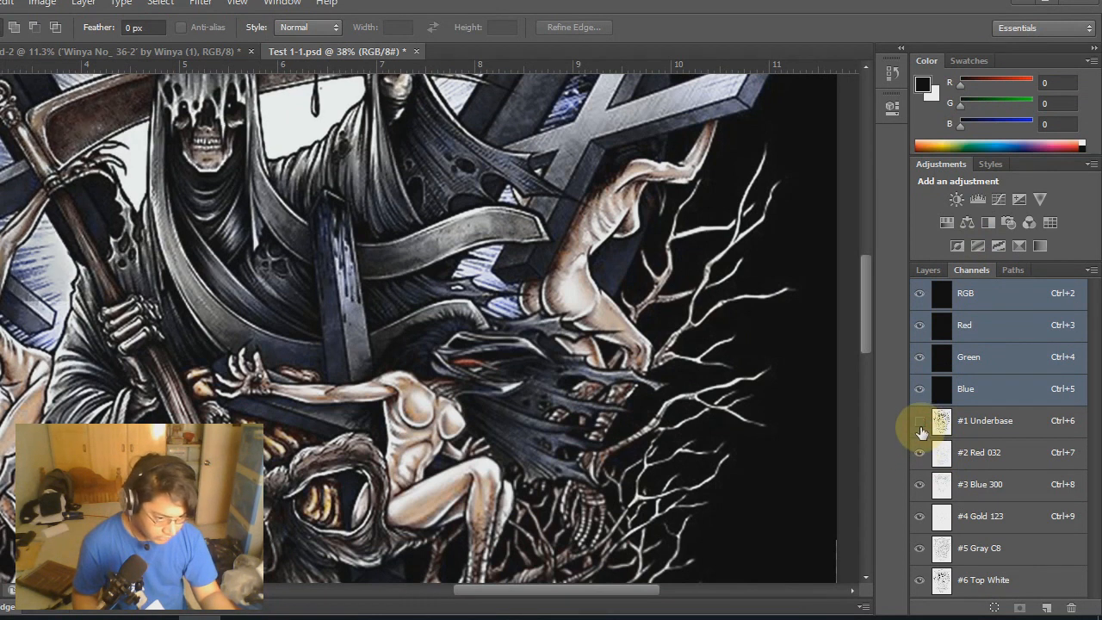
left_click(920, 454)
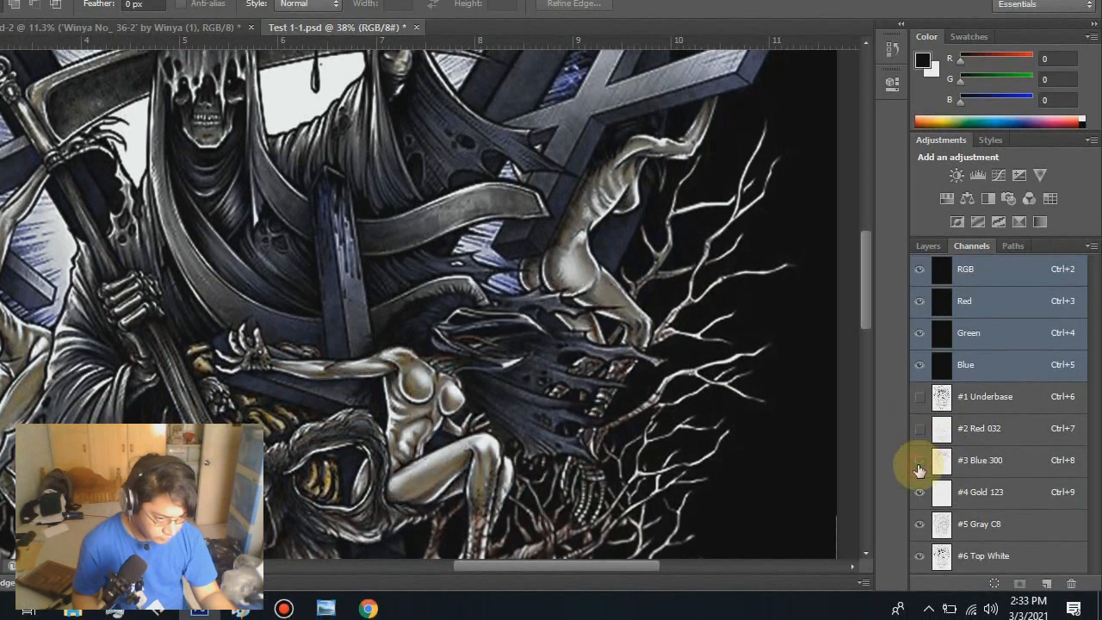
left_click(919, 463)
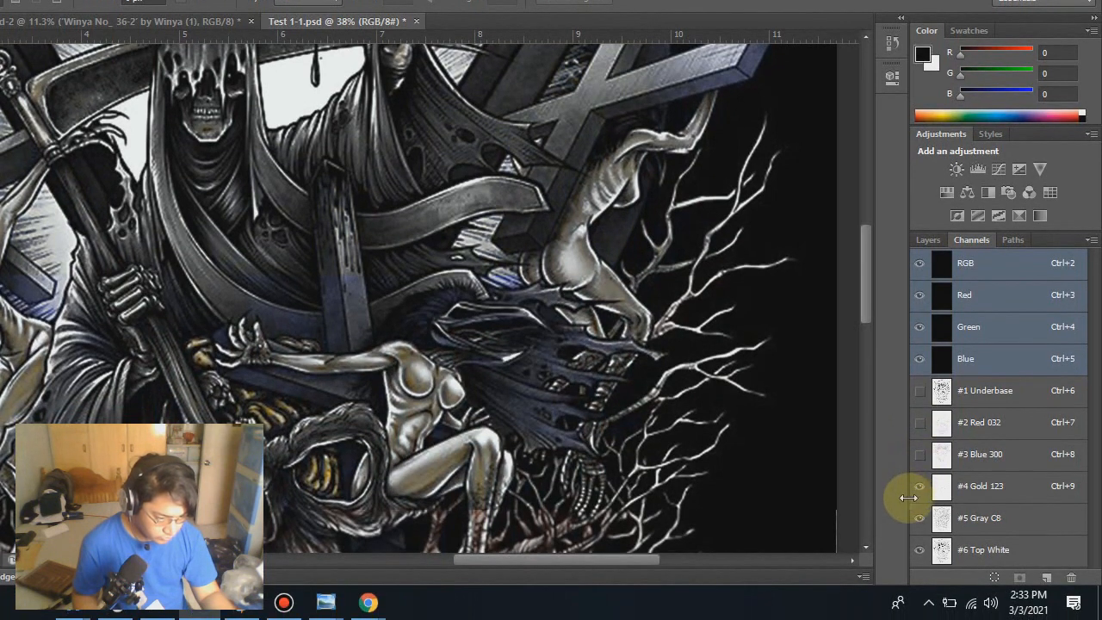
left_click(916, 392)
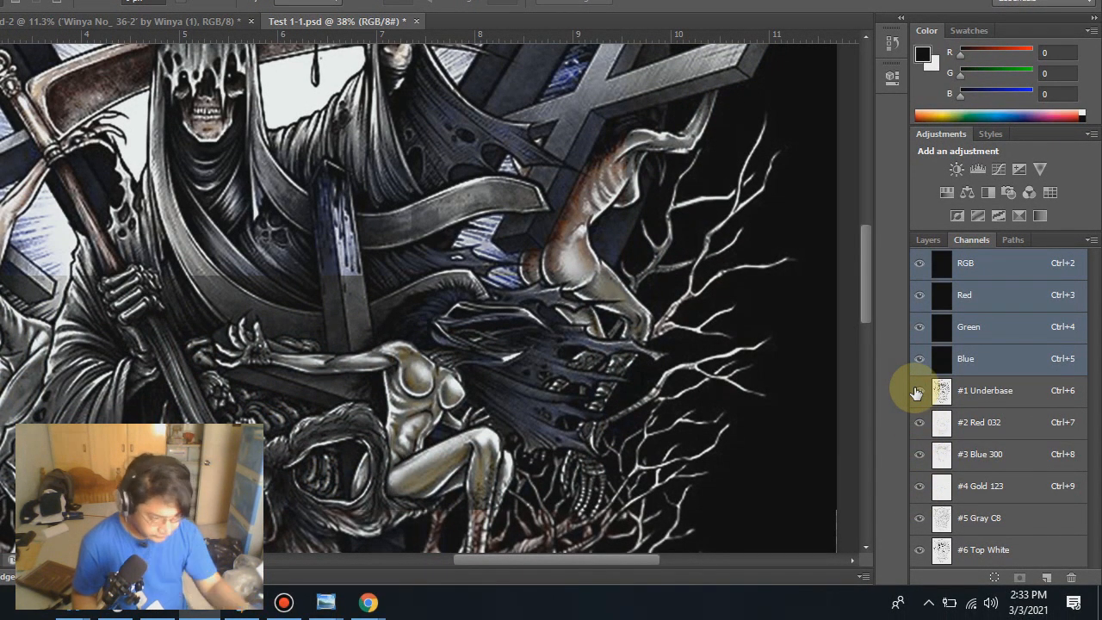
Step: Delete the RGB, Red, Green and Blue channels from Test 1-1.psd, flattening the layers
left_click(1034, 334)
left_click(1022, 267)
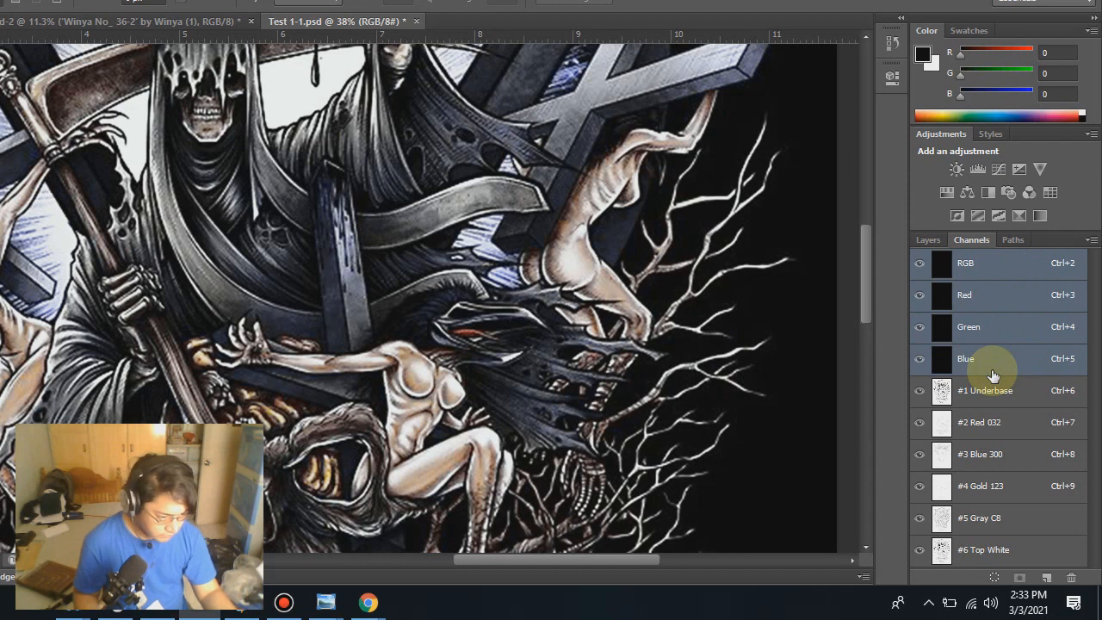
right_click(993, 379)
left_click(1004, 403)
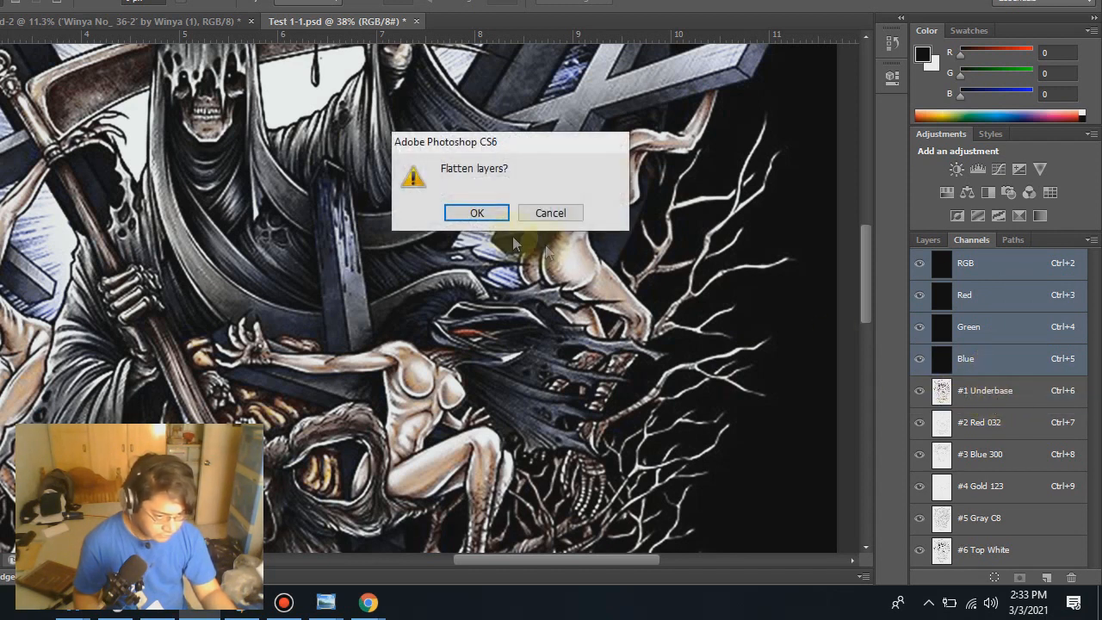
left_click(477, 214)
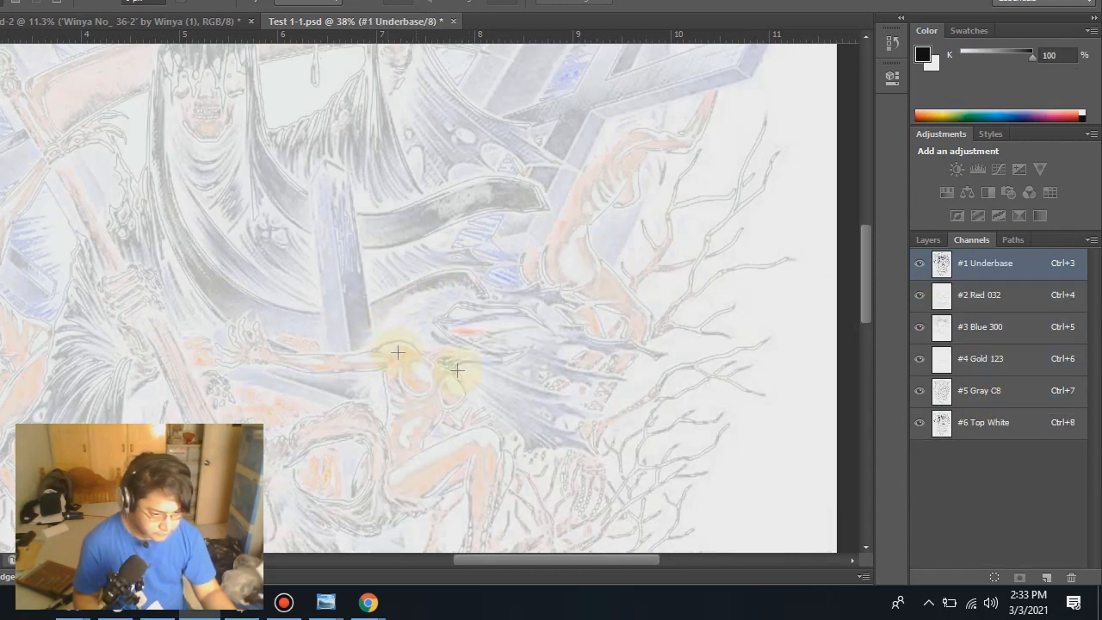
Step: Detach the Untitled-2 artwork into its own floating window and minimize it
scroll(397, 414, "down", 6)
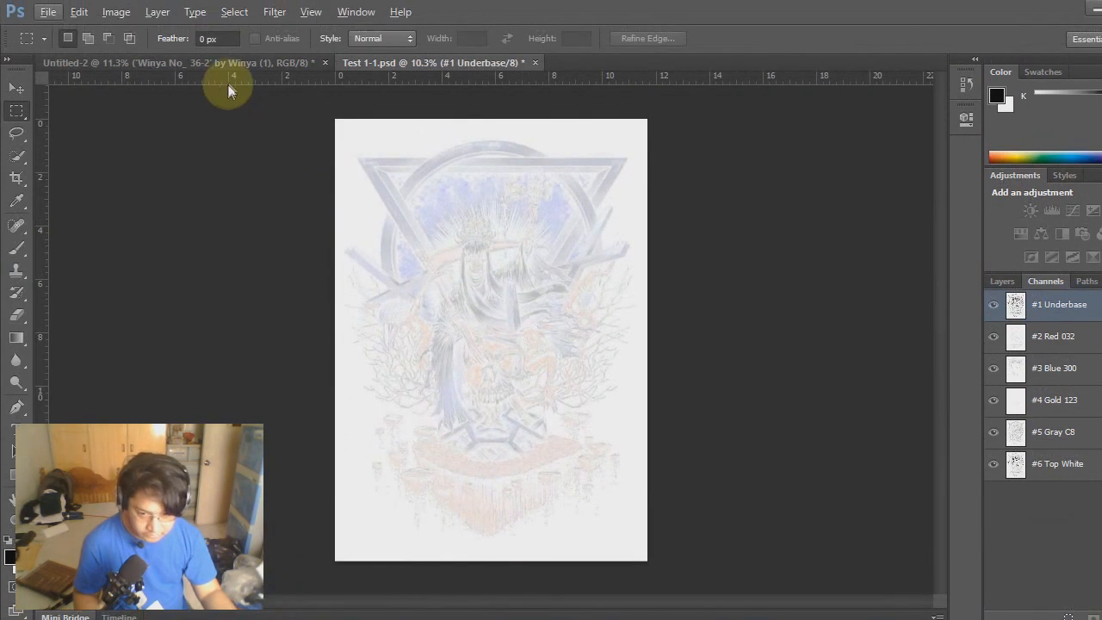
left_click(153, 24)
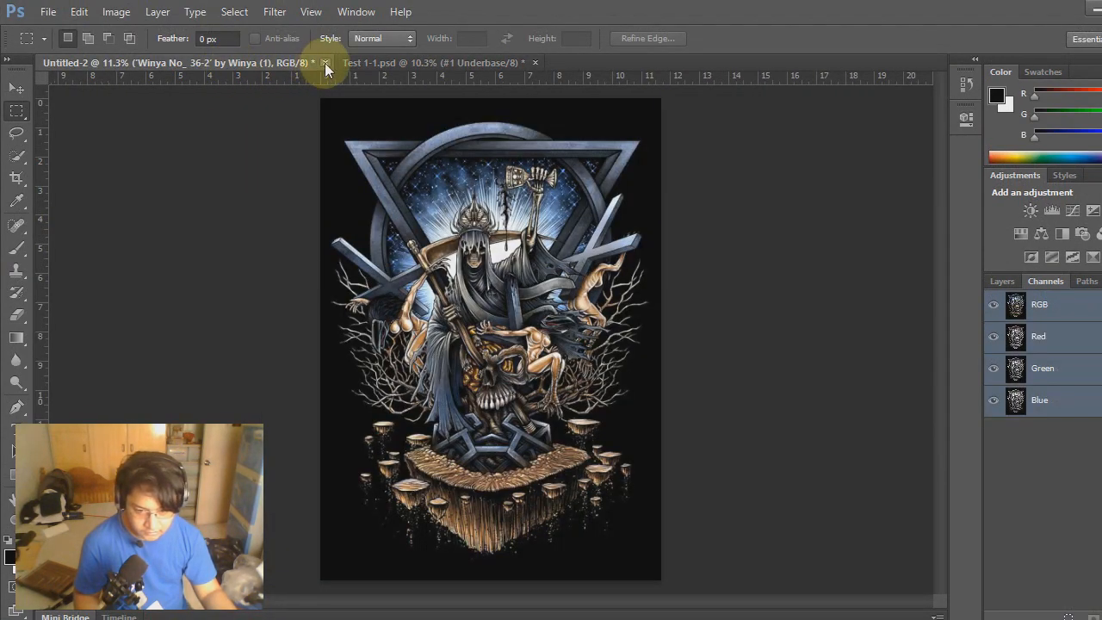
left_click_drag(247, 72, 239, 136)
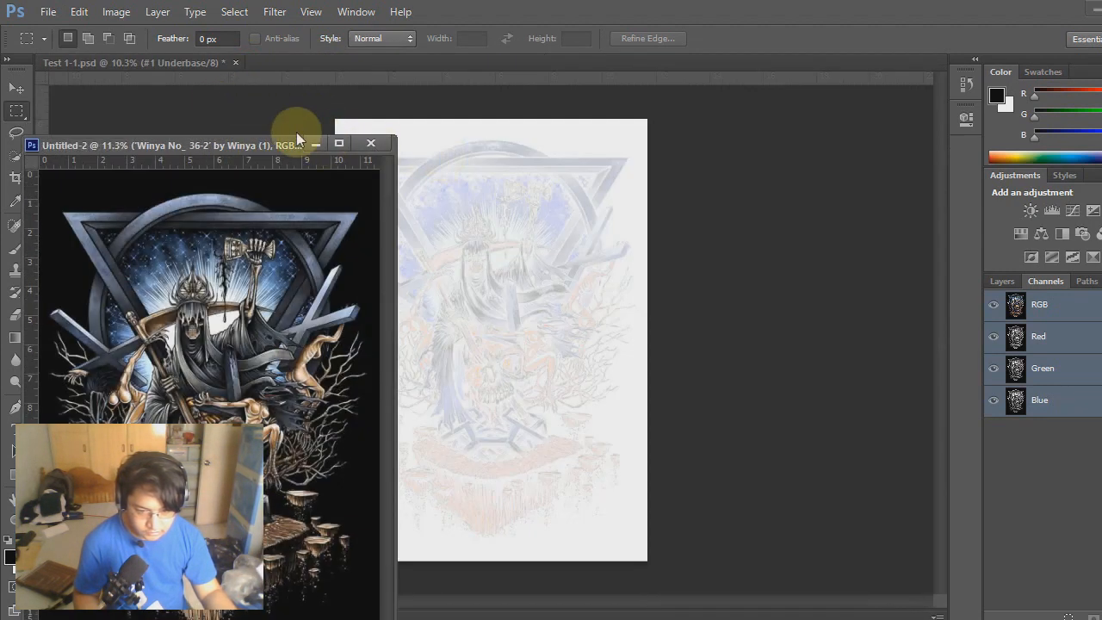
left_click(312, 142)
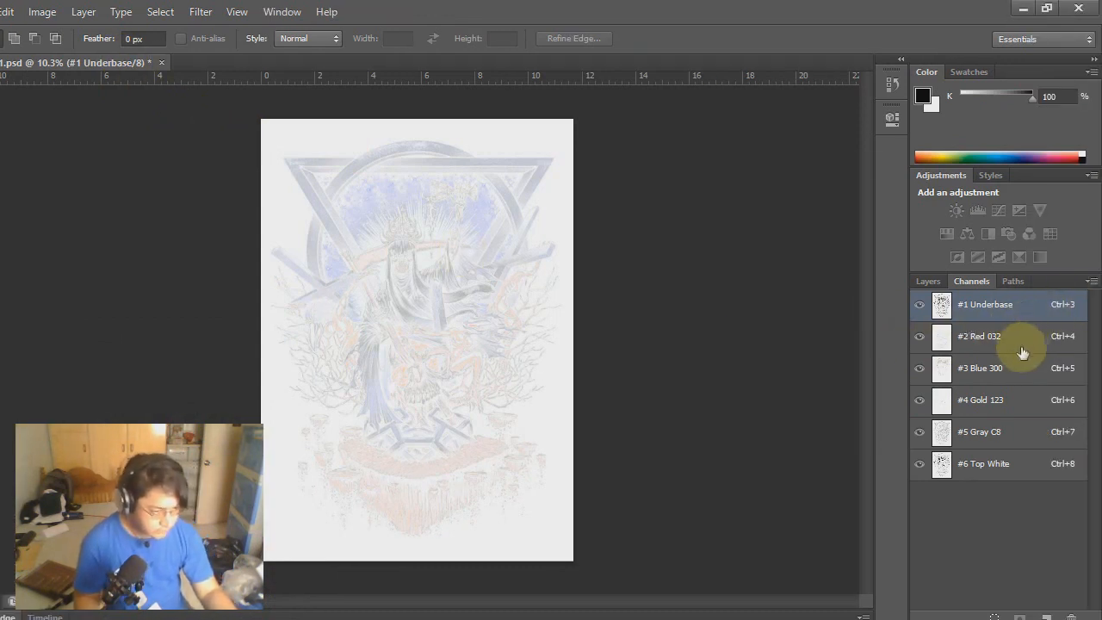
Step: Split the spot channels of Test 1-1.psd into separate grayscale documents
left_click(987, 454)
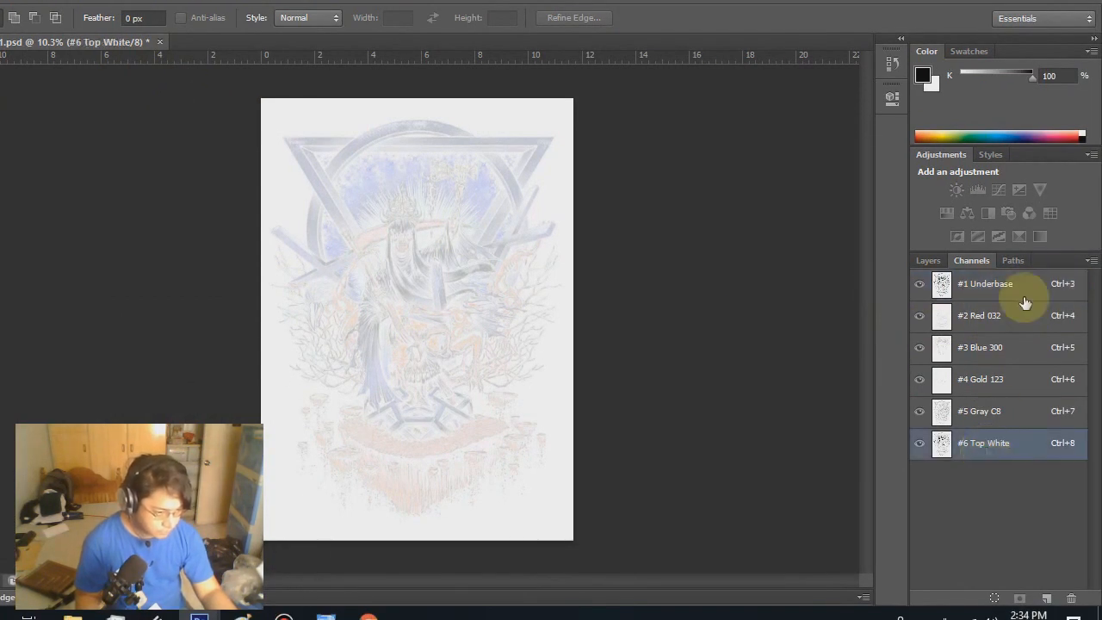
left_click(1033, 293)
left_click(1091, 260)
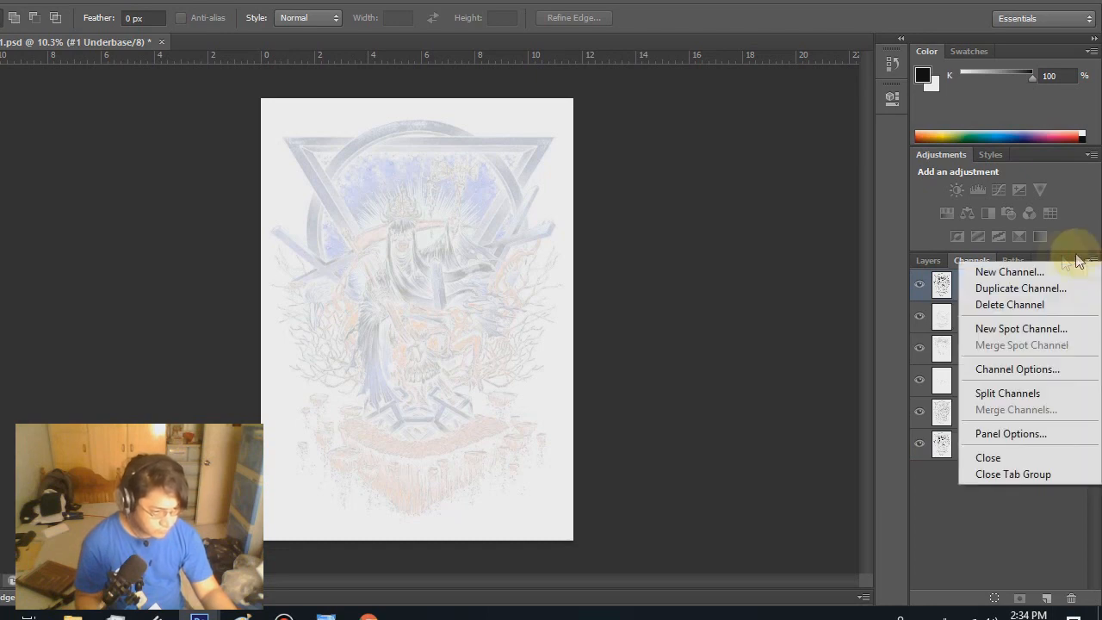
left_click(1006, 392)
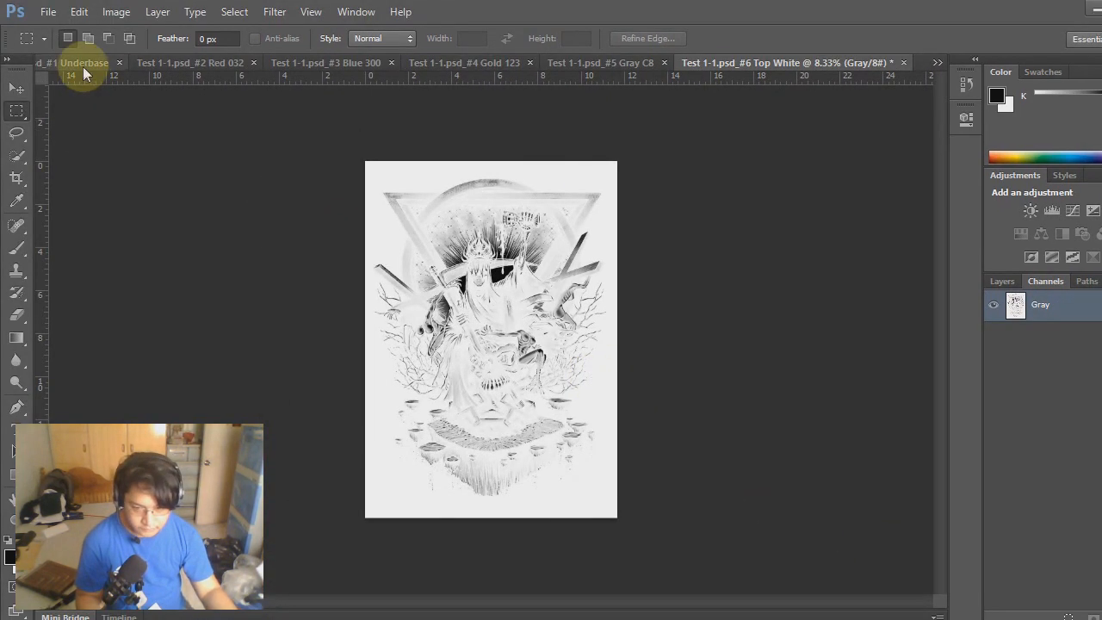
Step: In the #1 Underbase document, use Levels to set the white point by sampling the blank background above the artwork
left_click(9, 35)
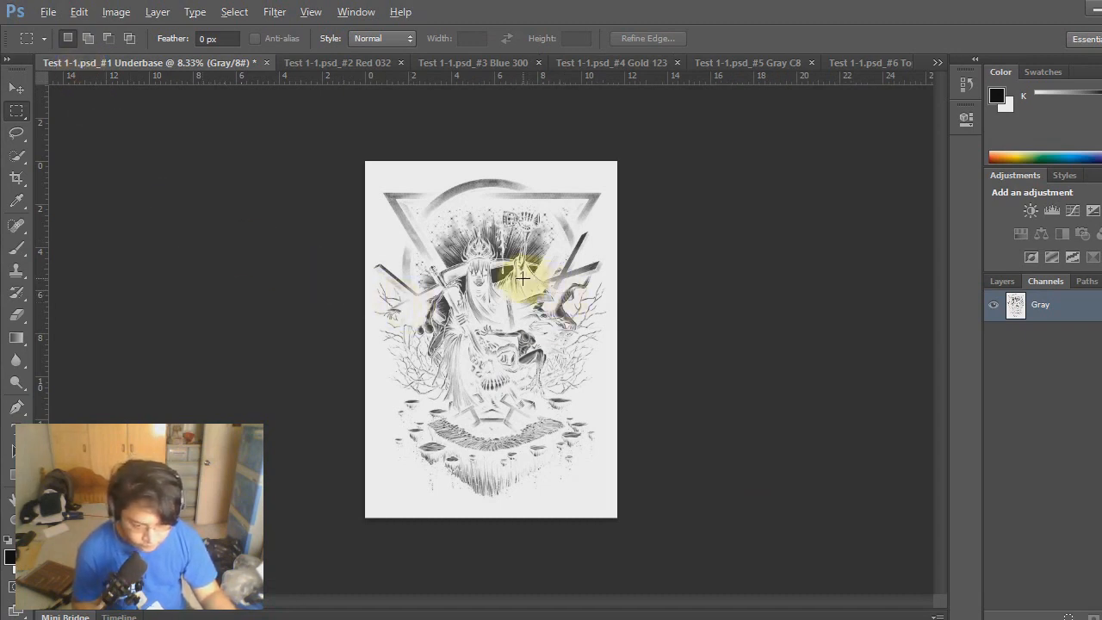
scroll(526, 278, "up", 3)
scroll(510, 277, "up", 3)
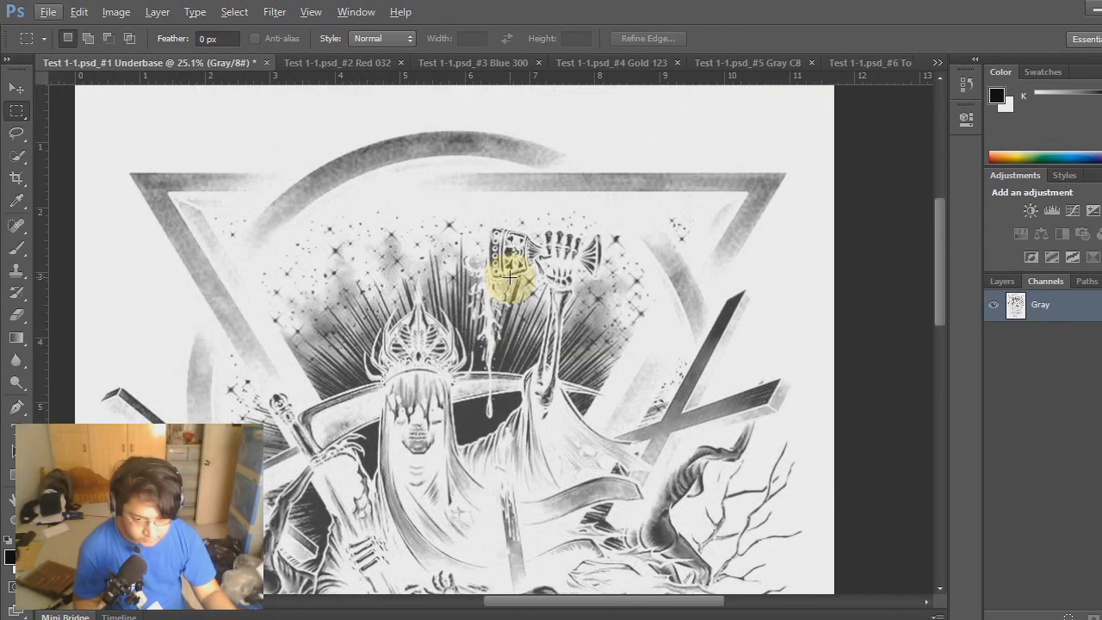
scroll(510, 277, "up", 2)
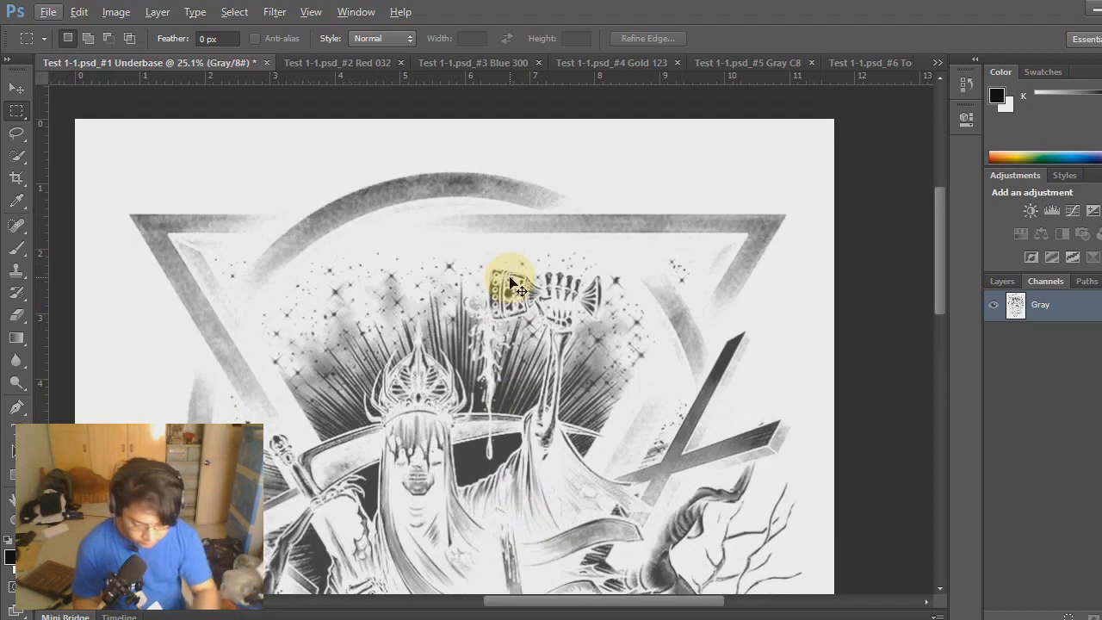
key("ctrl+l")
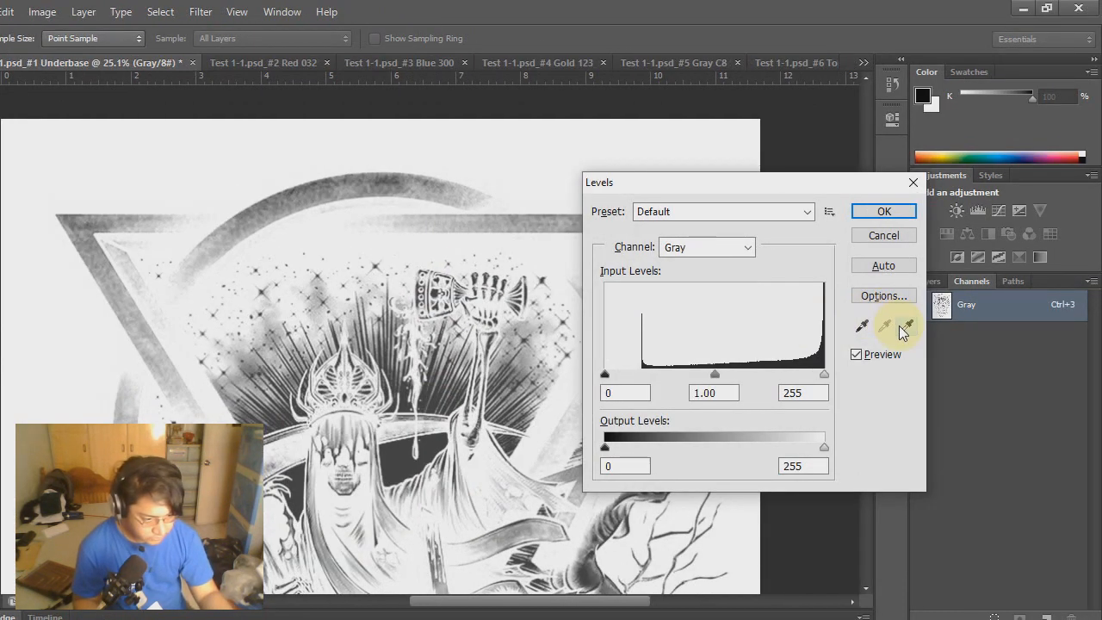
left_click(903, 327)
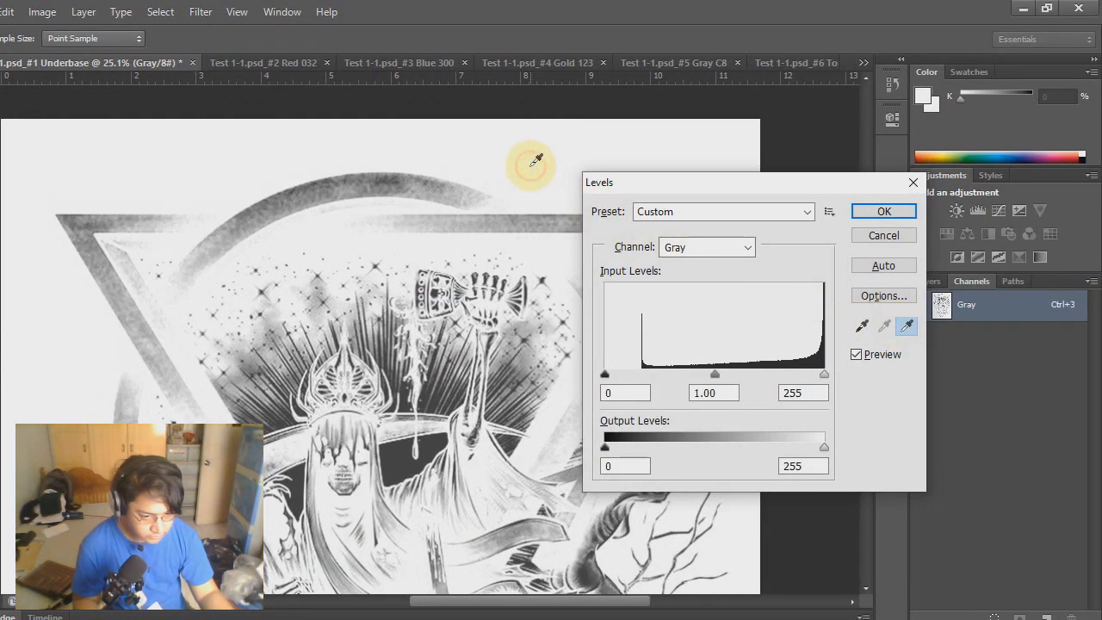
left_click(885, 213)
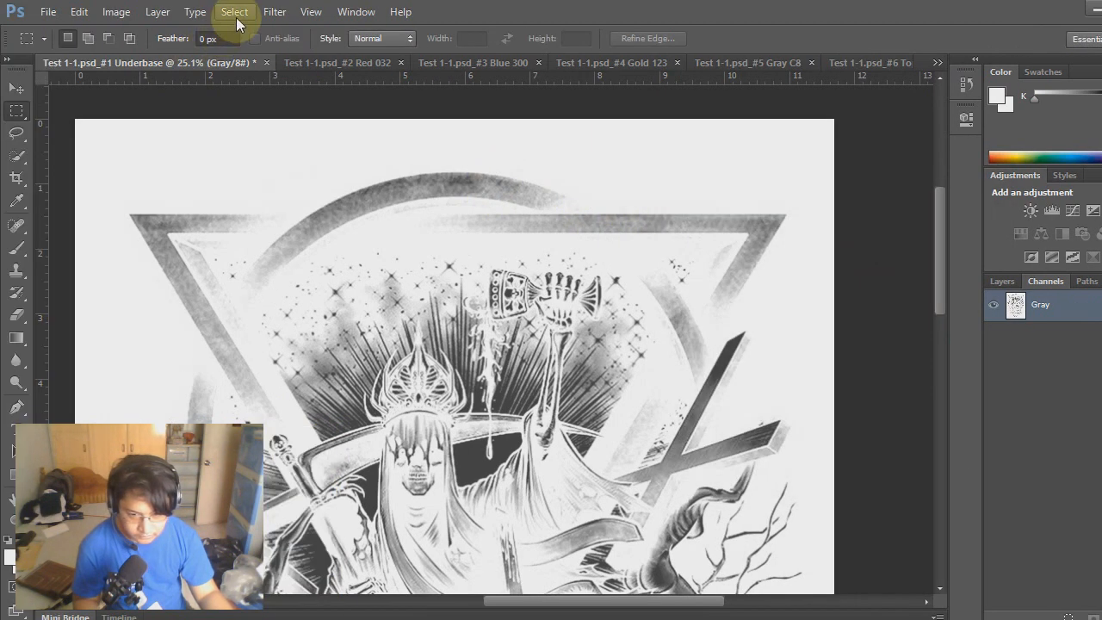
Step: Convert #1 Underbase to a 300 pixels/inch bitmap using a halftone screen of 45 lines/inch, 22.5 degrees and Round dots
left_click(116, 12)
mouse_move(123, 34)
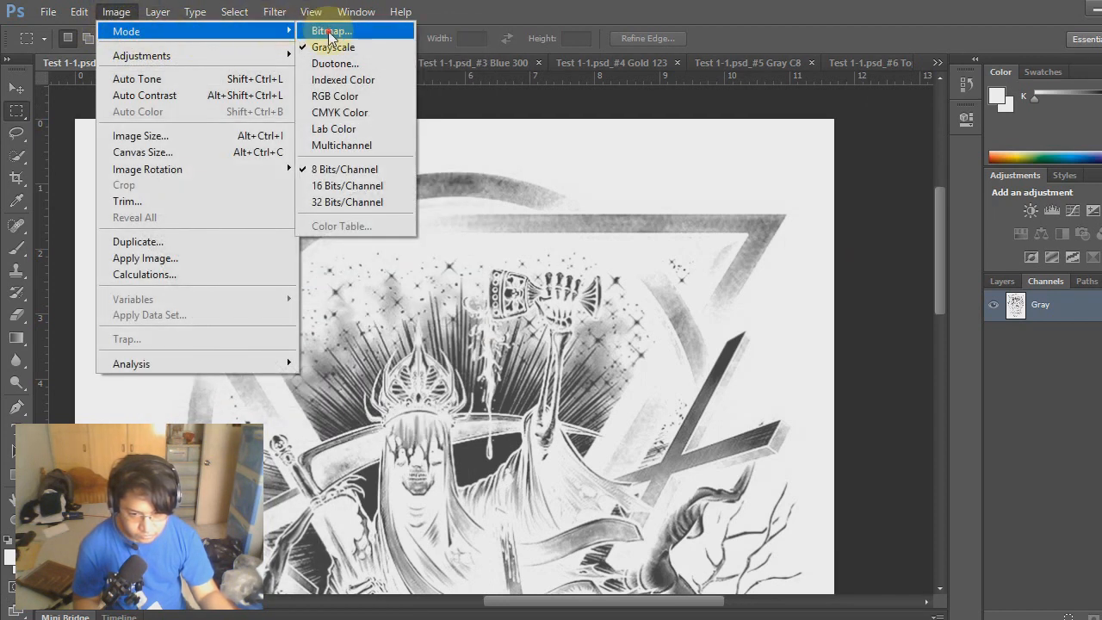
left_click(330, 32)
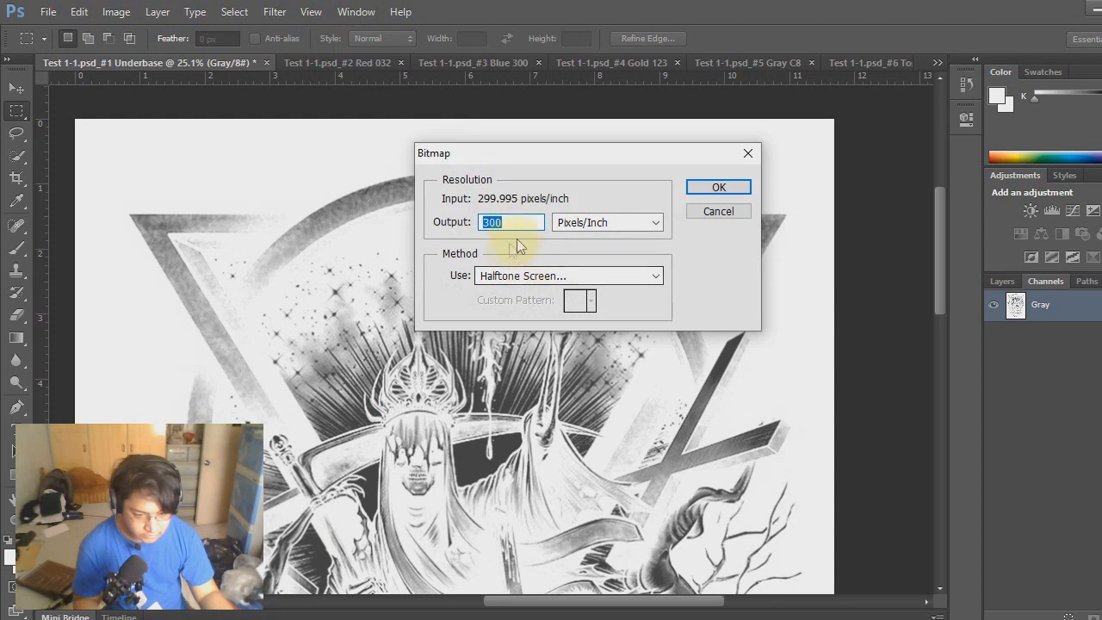
left_click(720, 188)
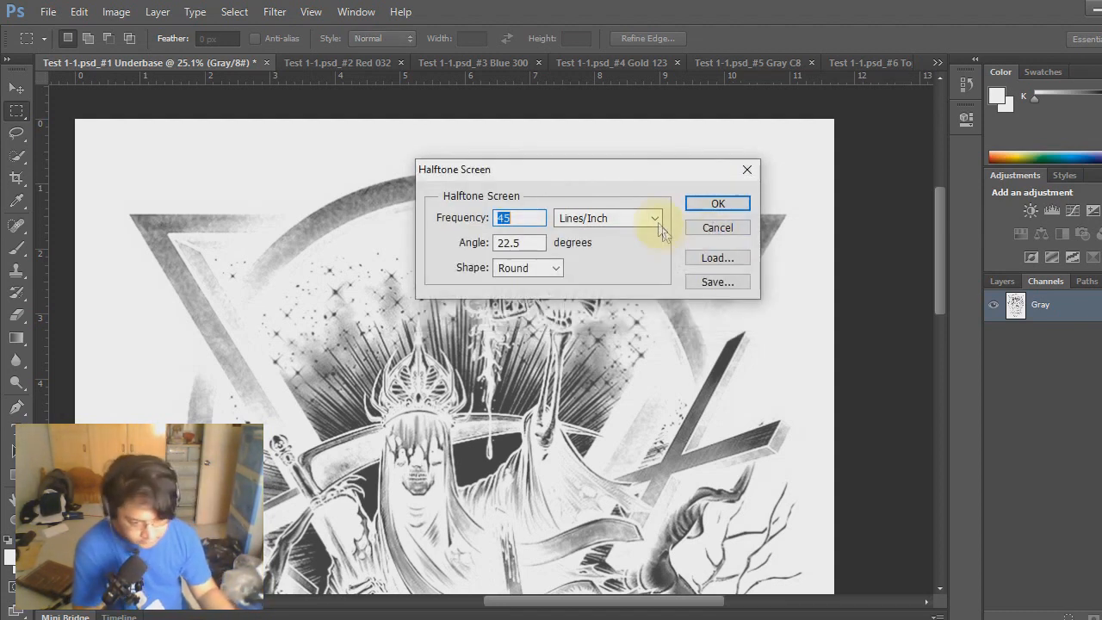
left_click(546, 268)
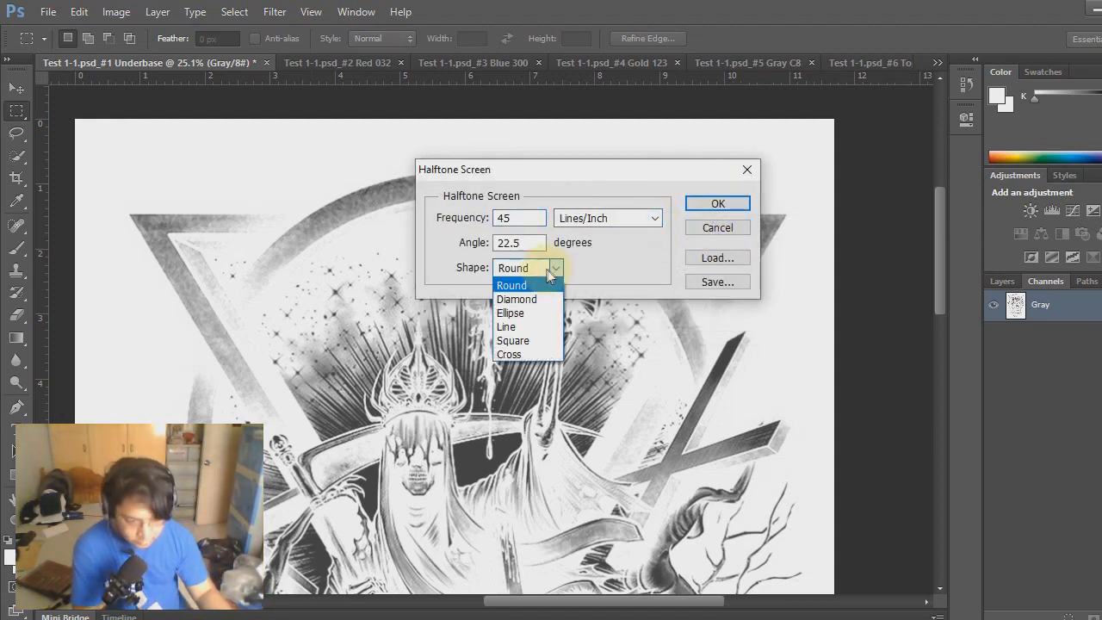
left_click(549, 270)
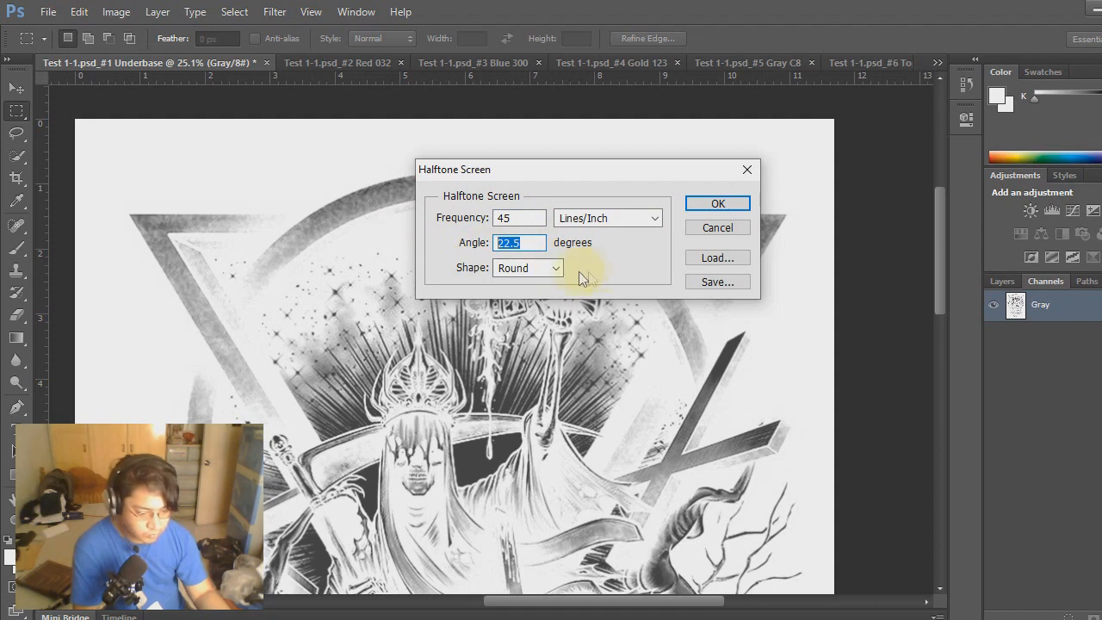
left_click(700, 206)
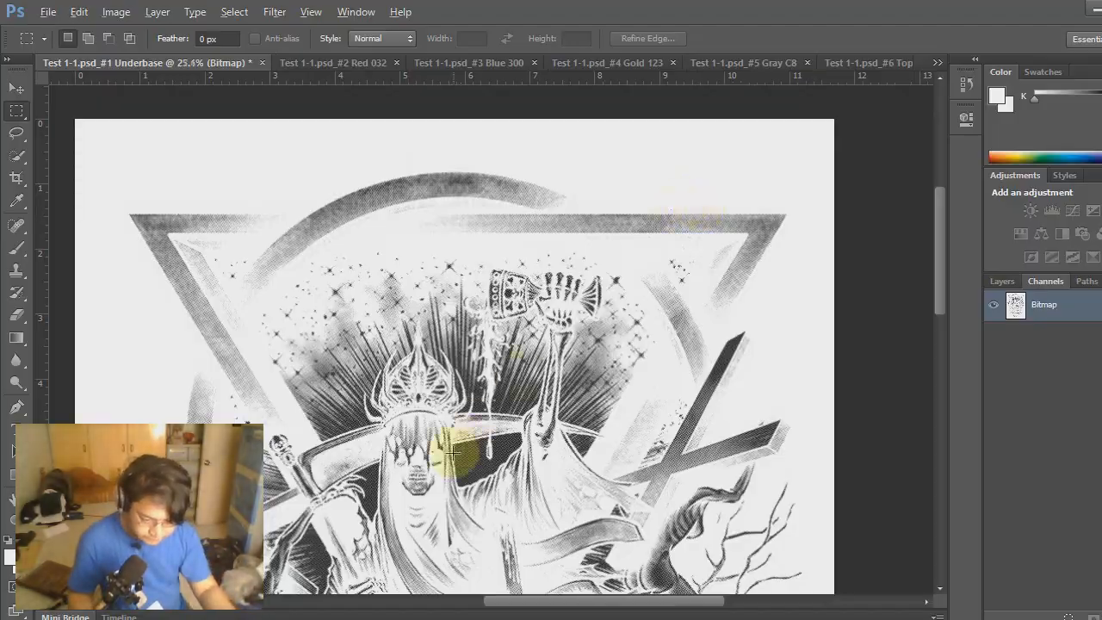
Step: Inspect the Underbase halftone dots up close, and convert the bitmap to Grayscale and on to RGB Color mode
scroll(451, 451, "up", 5)
scroll(452, 451, "up", 4)
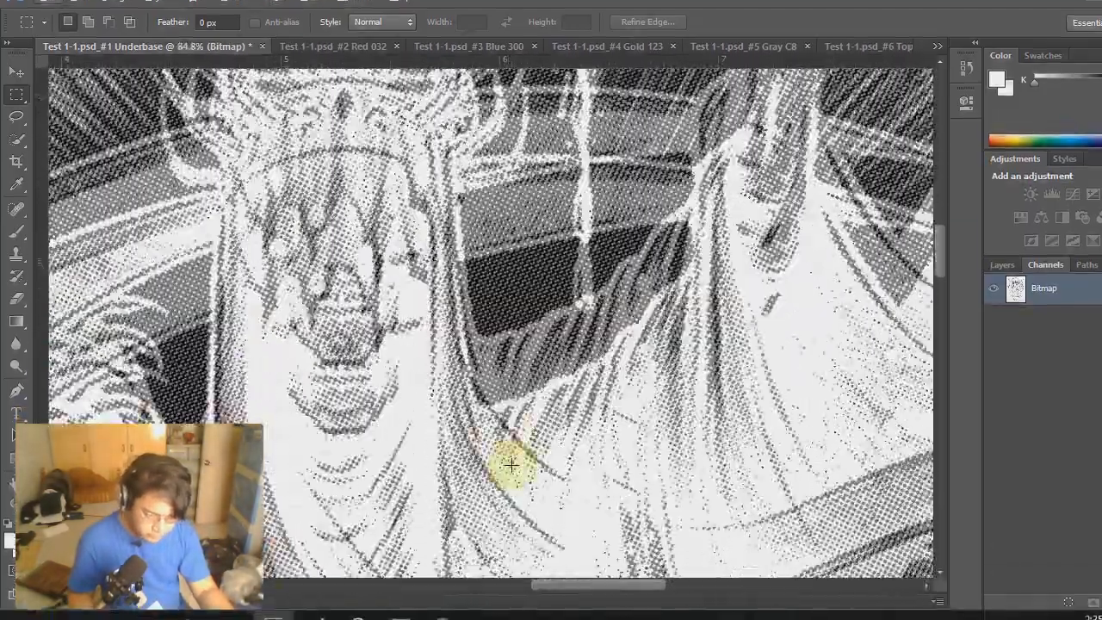
scroll(511, 465, "down", 8)
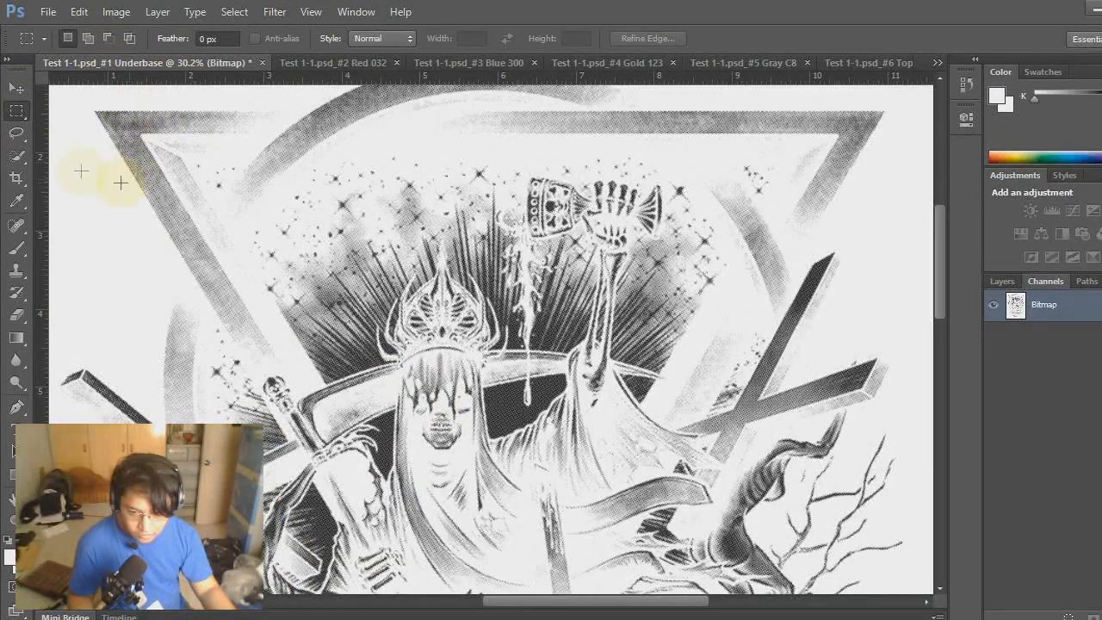
left_click(115, 12)
left_click(115, 12)
left_click(116, 13)
mouse_move(126, 32)
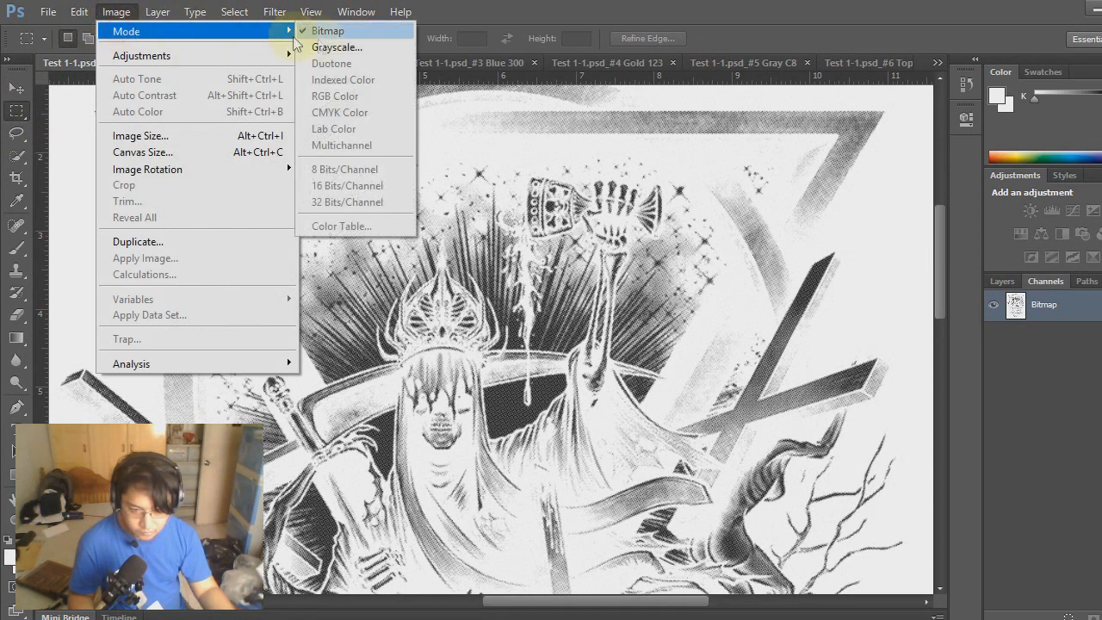
left_click(330, 48)
left_click(644, 218)
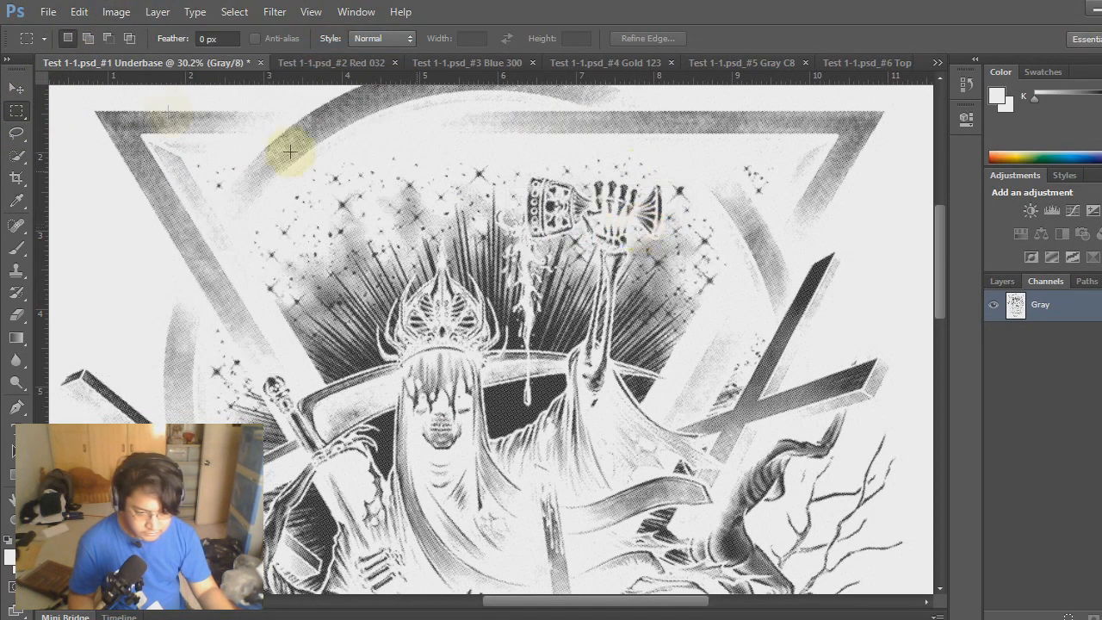
left_click(112, 13)
mouse_move(180, 32)
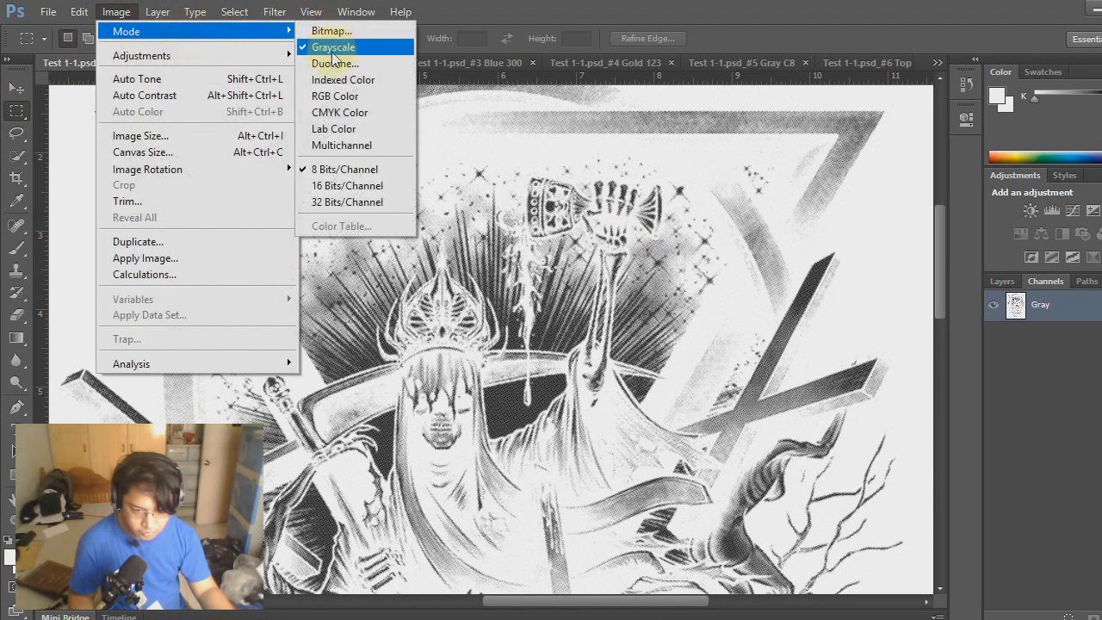
left_click(327, 97)
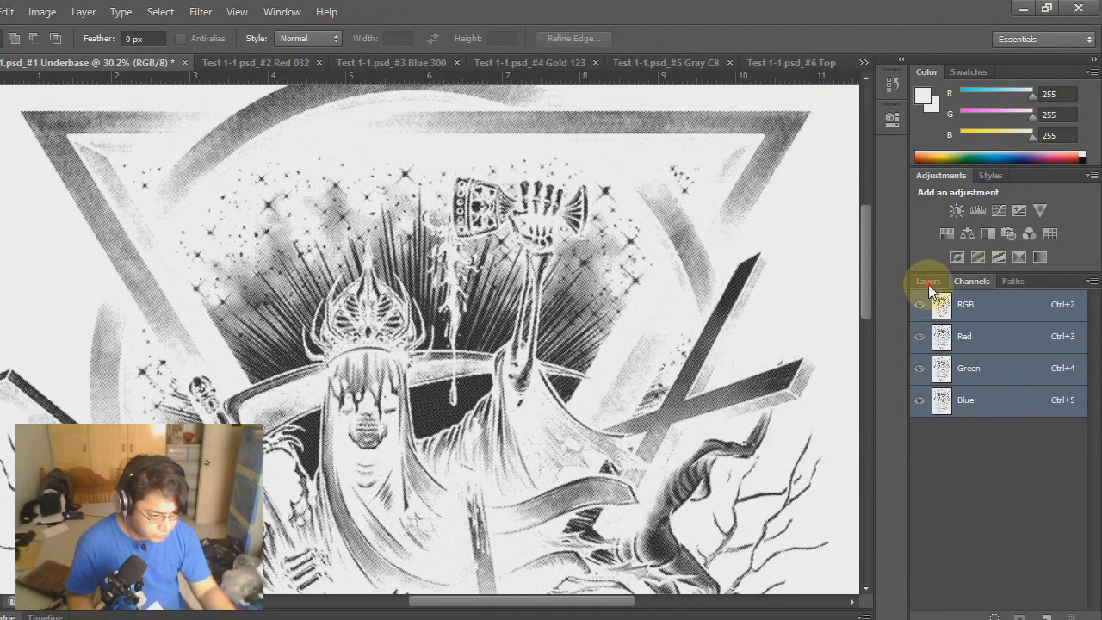
Step: Invert the Background layer of the #1 Underbase document and check the whole artwork
left_click(1003, 281)
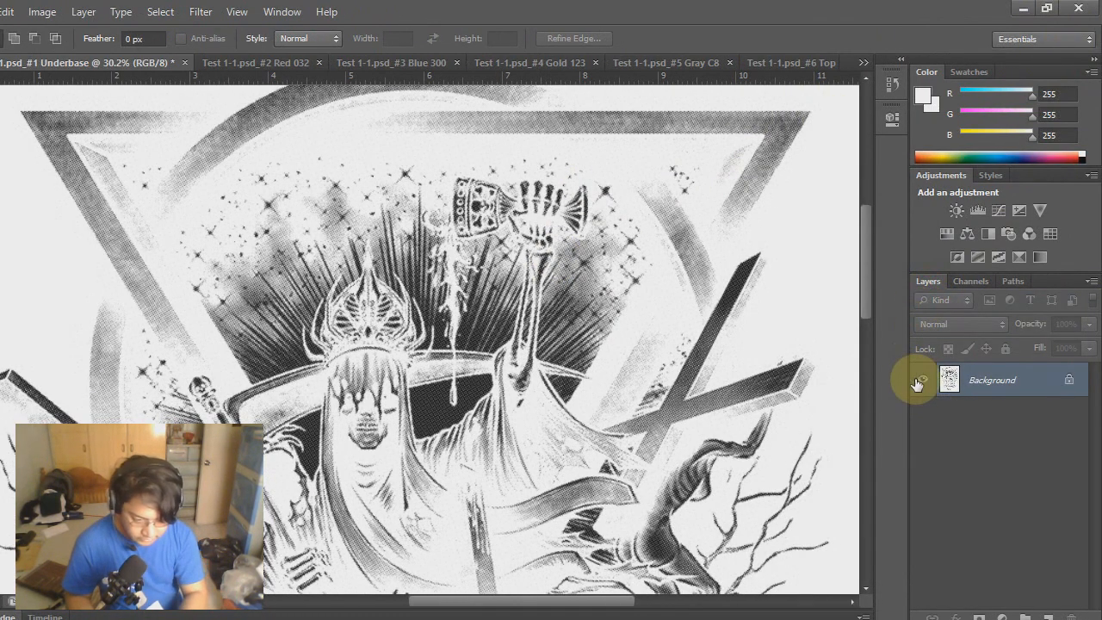
key("ctrl+i")
scroll(596, 417, "down", 4)
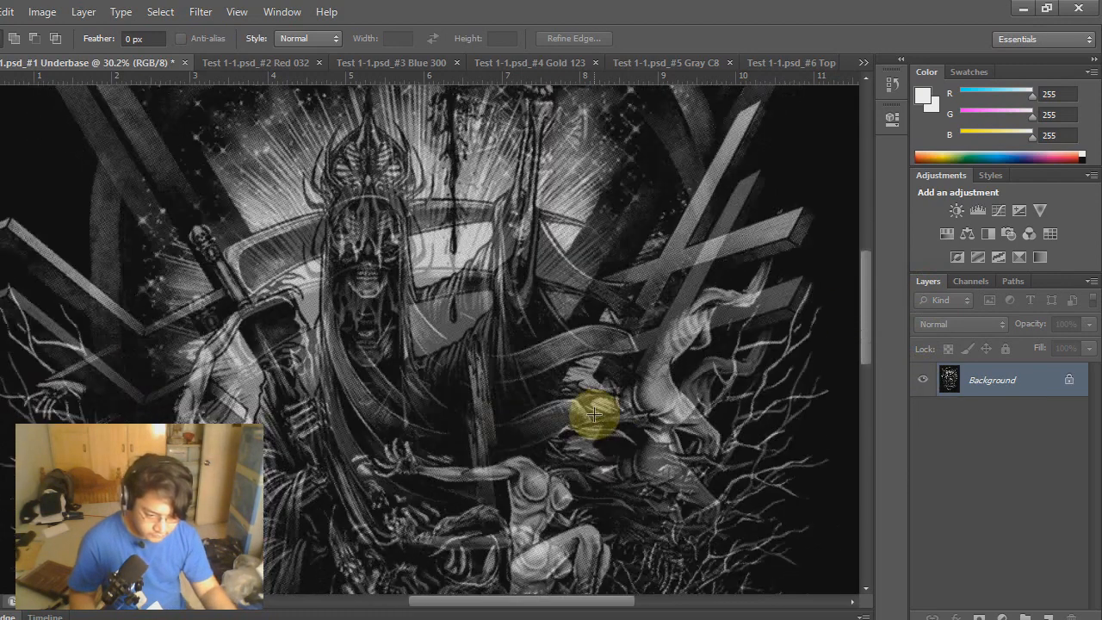
scroll(594, 414, "down", 2)
scroll(593, 416, "down", 2)
scroll(552, 413, "down", 1)
scroll(537, 419, "down", 3)
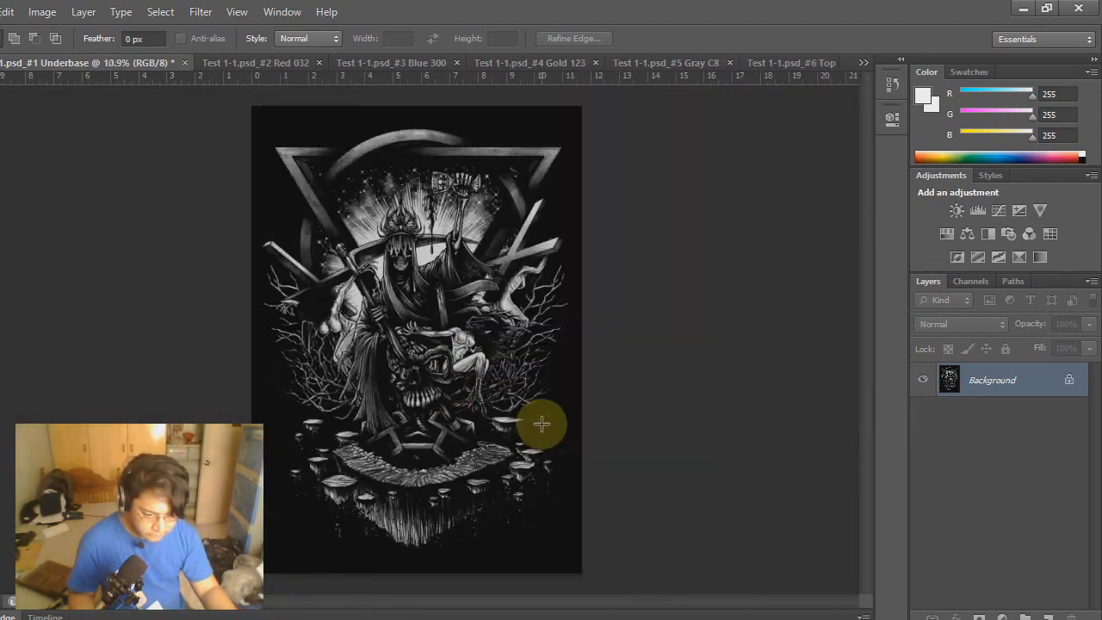
scroll(535, 420, "up", 1)
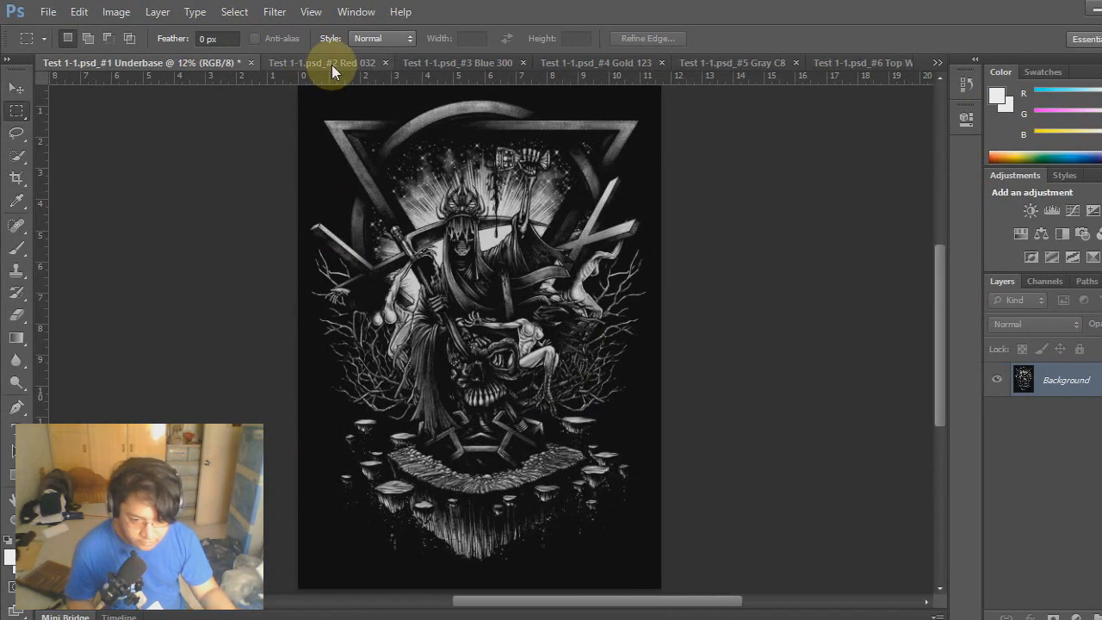
Step: Convert the #2 Red 032 document to a 300 pixels/inch bitmap with a 45 lines/inch, 22.5-degree Round halftone screen
left_click(332, 65)
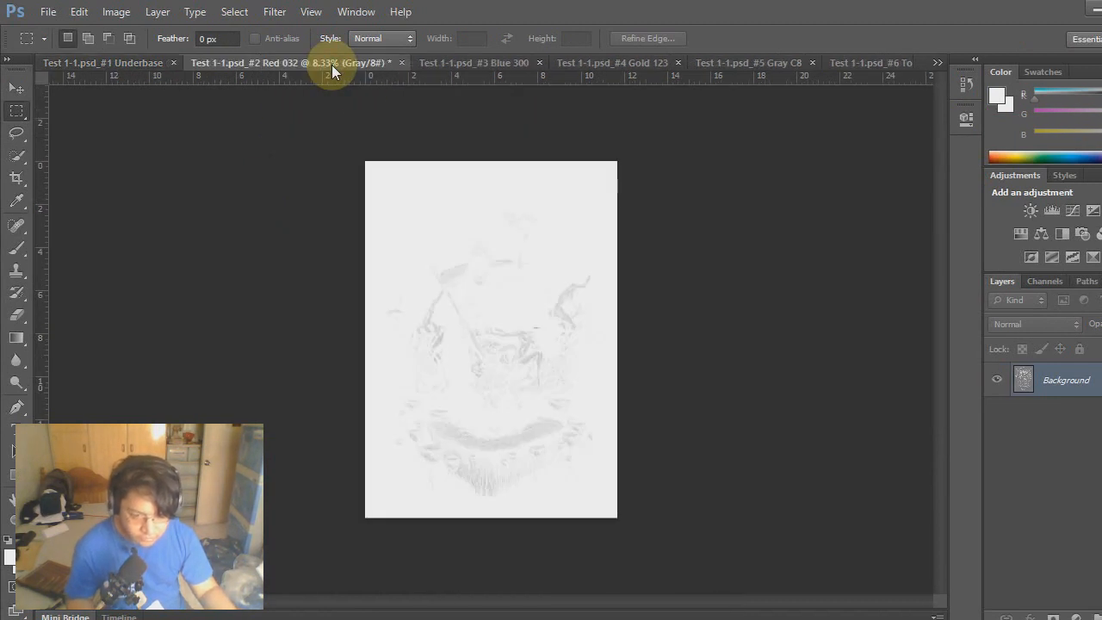
scroll(552, 317, "up", 5)
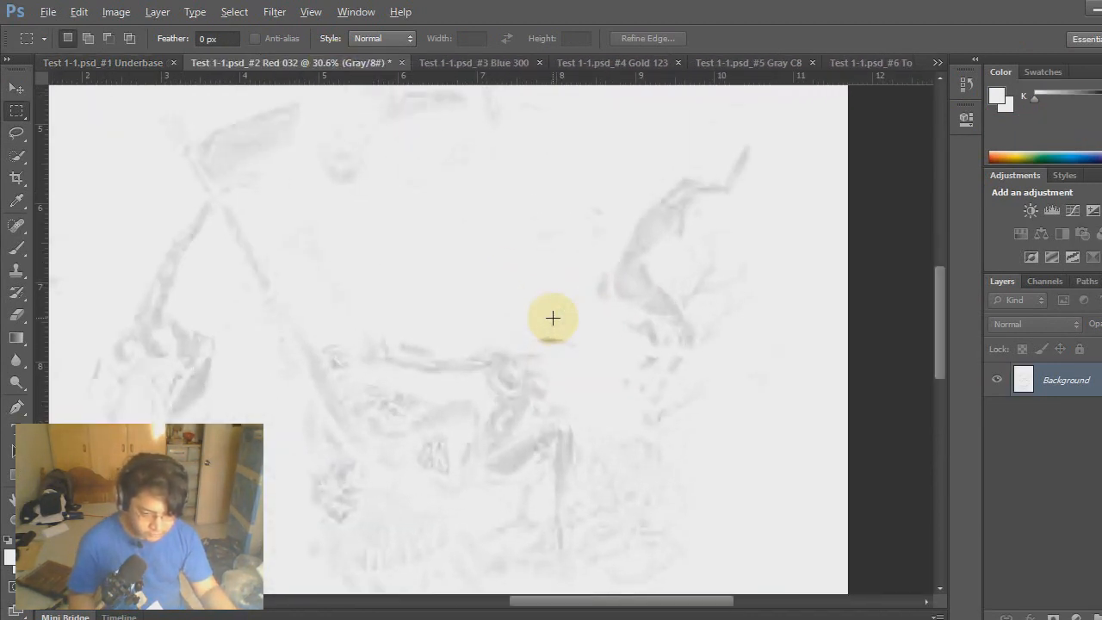
scroll(320, 382, "down", 4)
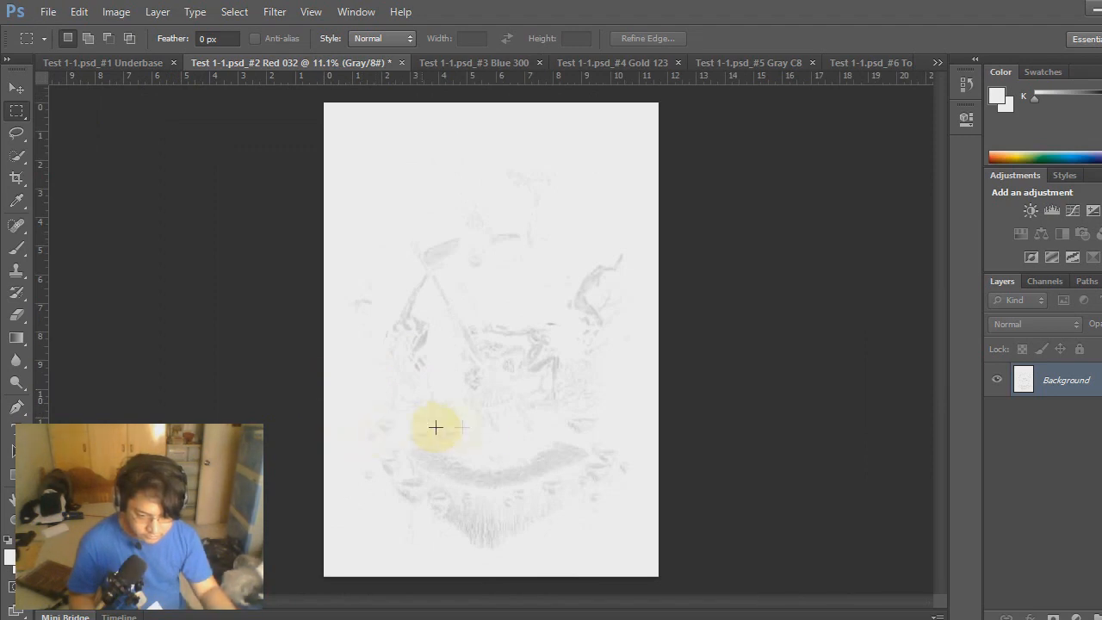
left_click(115, 12)
mouse_move(183, 34)
left_click(328, 31)
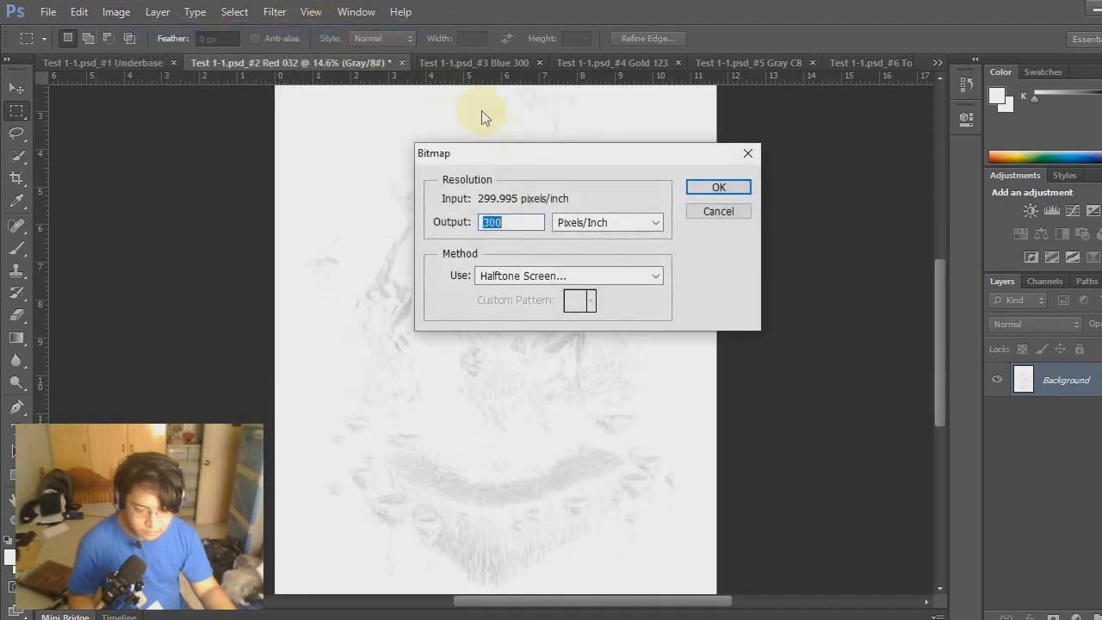
left_click(719, 187)
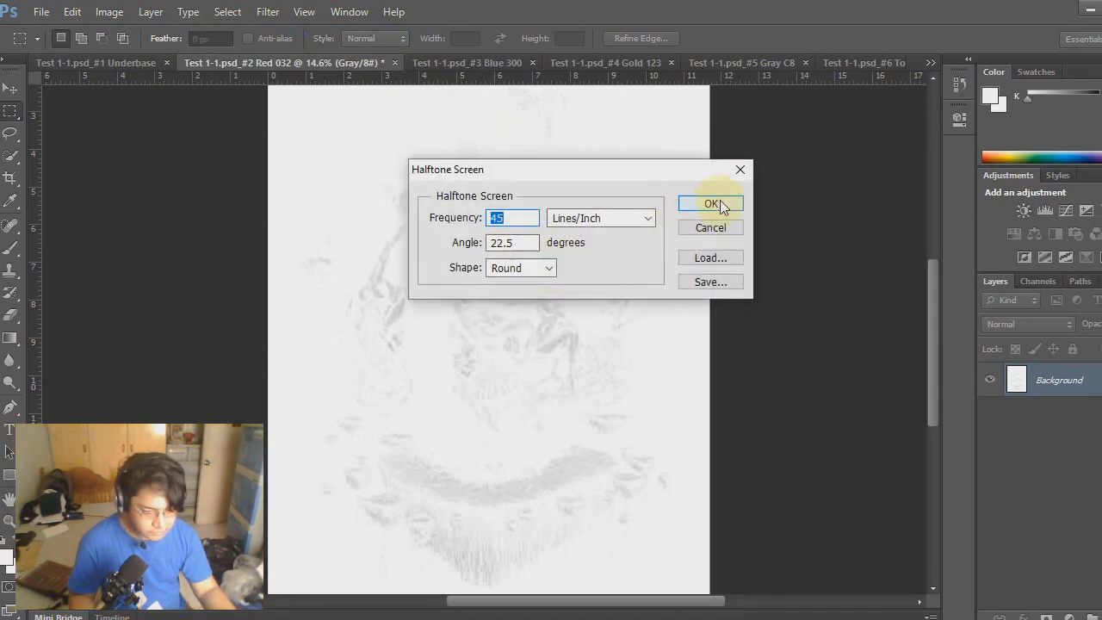
left_click(711, 206)
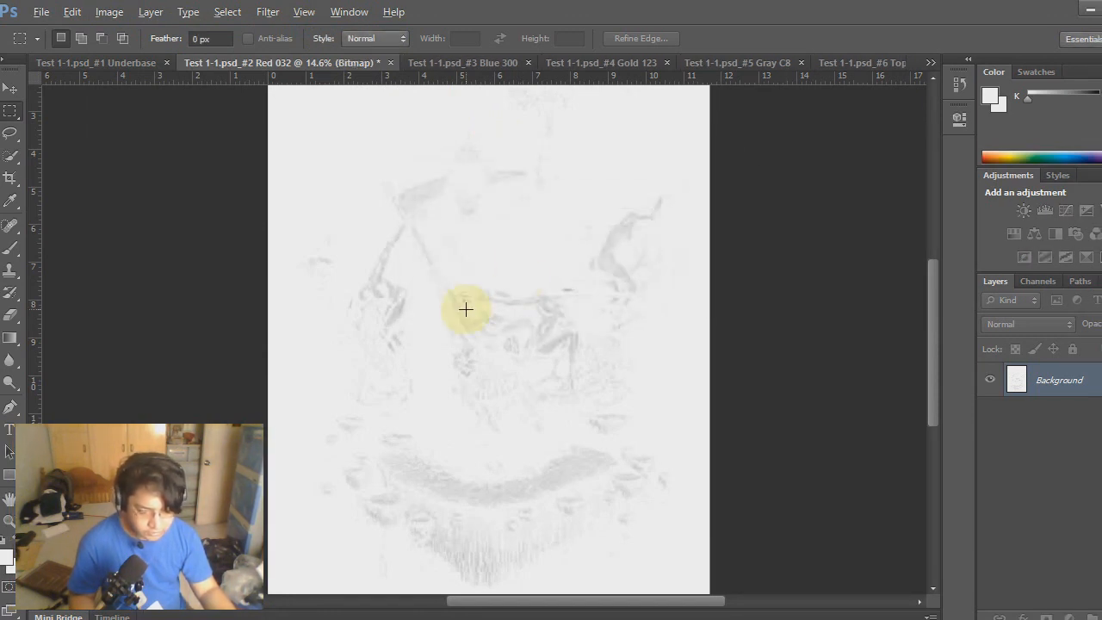
Step: Examine the Red 032 halftone dots up close, and convert the bitmap to Grayscale and on to RGB Color mode
scroll(466, 308, "up", 4)
scroll(465, 309, "up", 2)
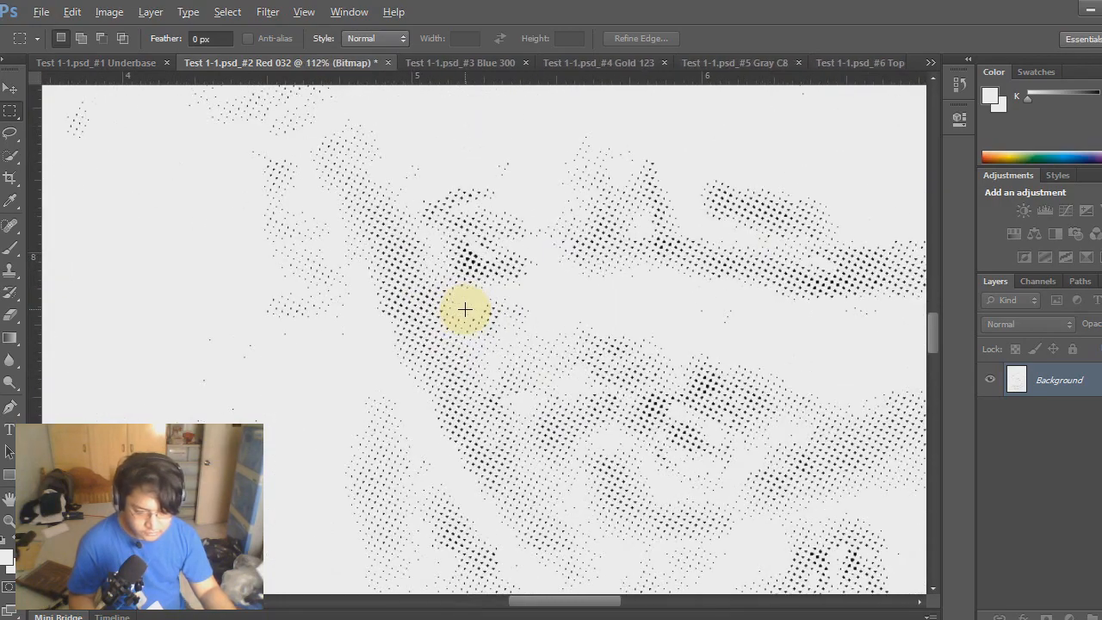
left_click_drag(542, 599, 492, 599)
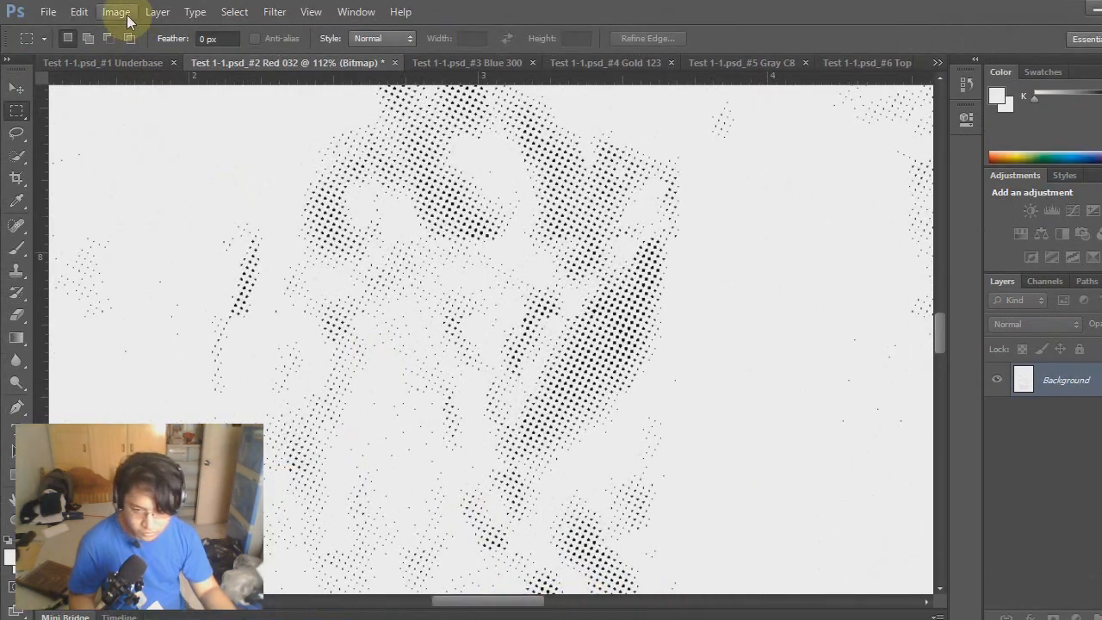
left_click(117, 12)
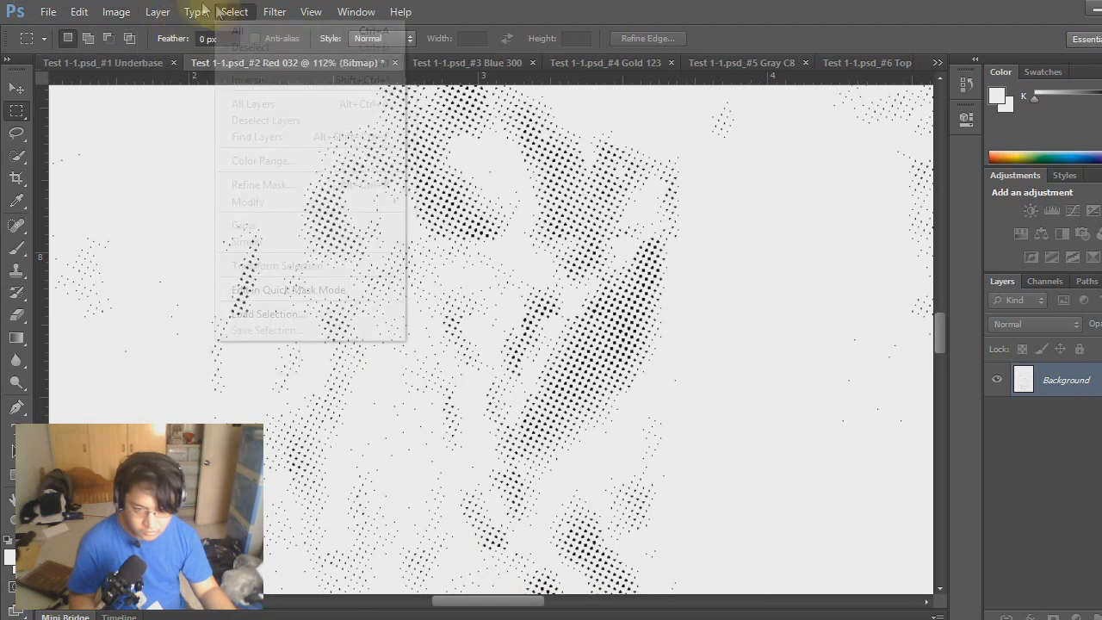
left_click(370, 47)
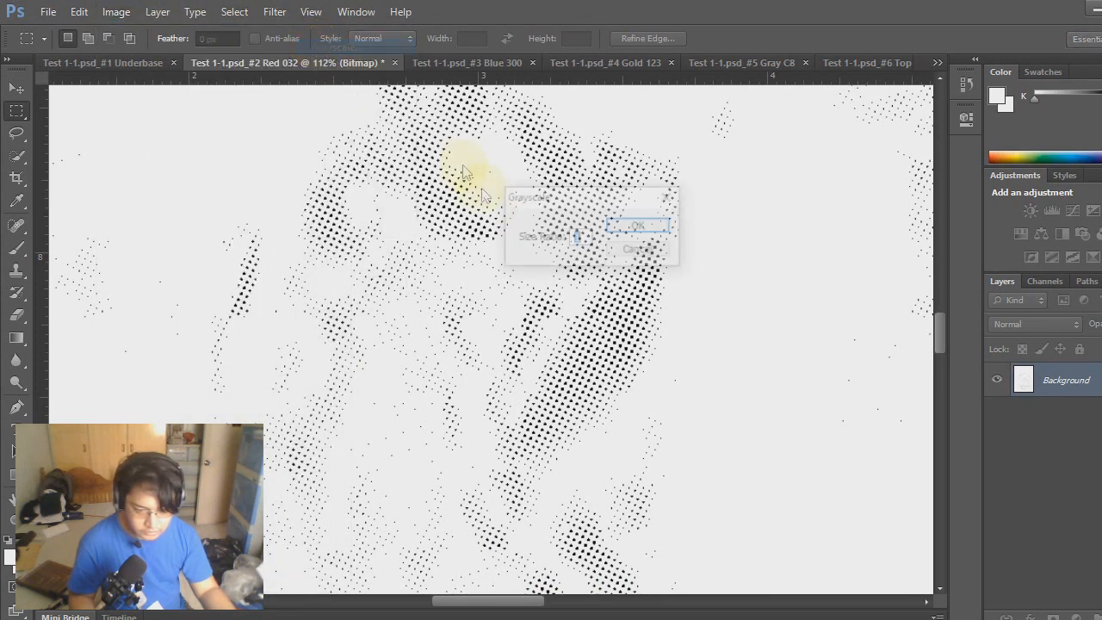
left_click(639, 225)
left_click(115, 12)
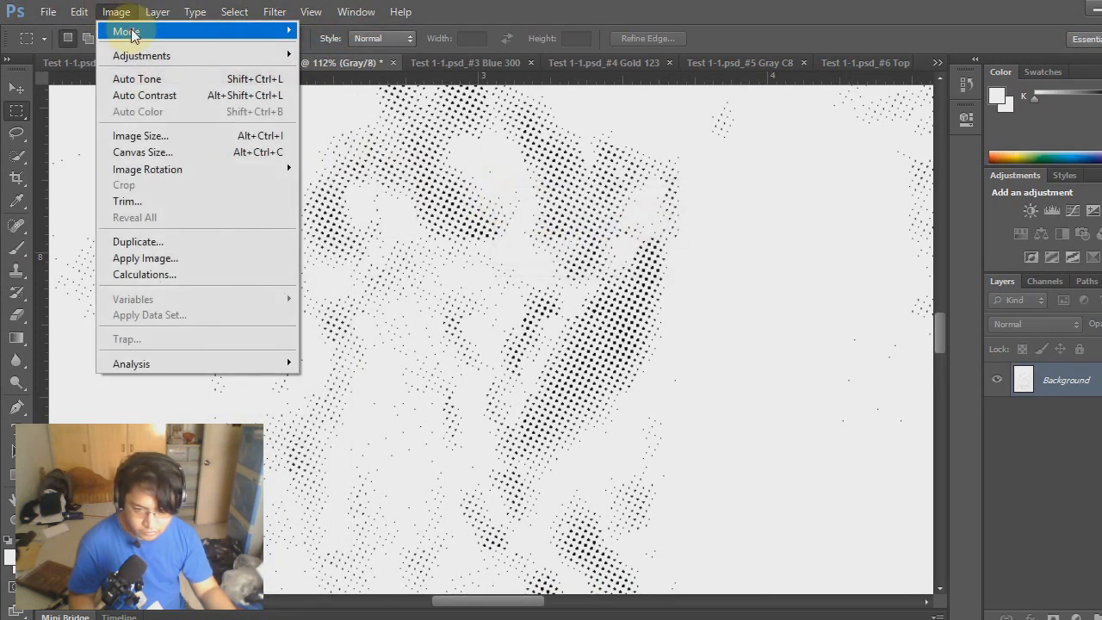
mouse_move(132, 32)
left_click(334, 92)
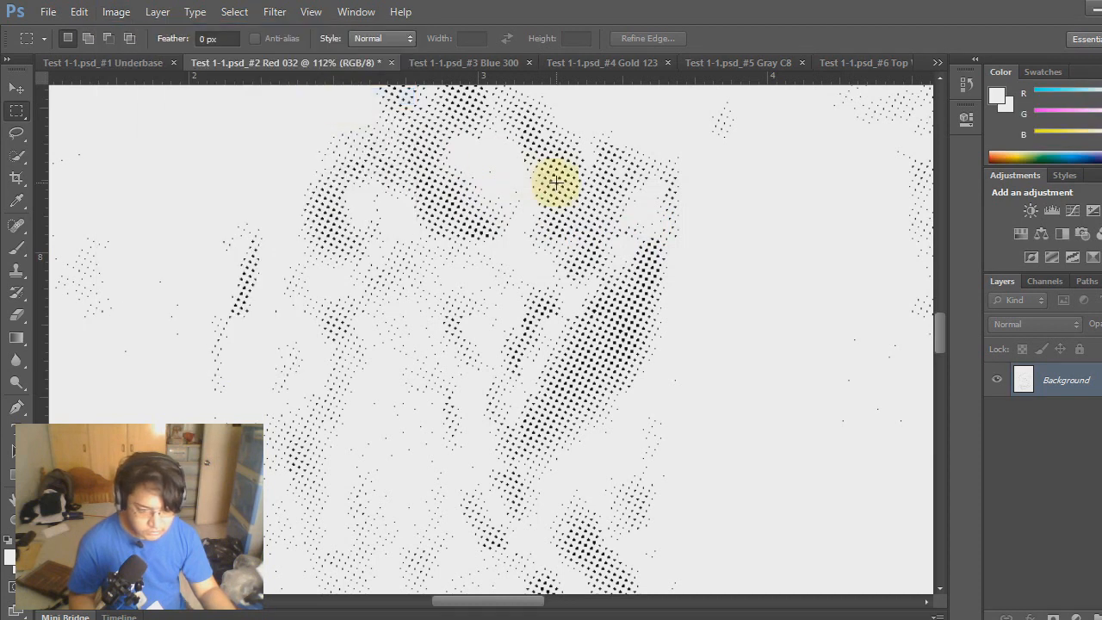
Step: Select the black halftone dots of the #2 Red 032 document with Color Range at Fuzziness 200
left_click(235, 12)
left_click(277, 157)
scroll(265, 298, "up", 6)
left_click(205, 257)
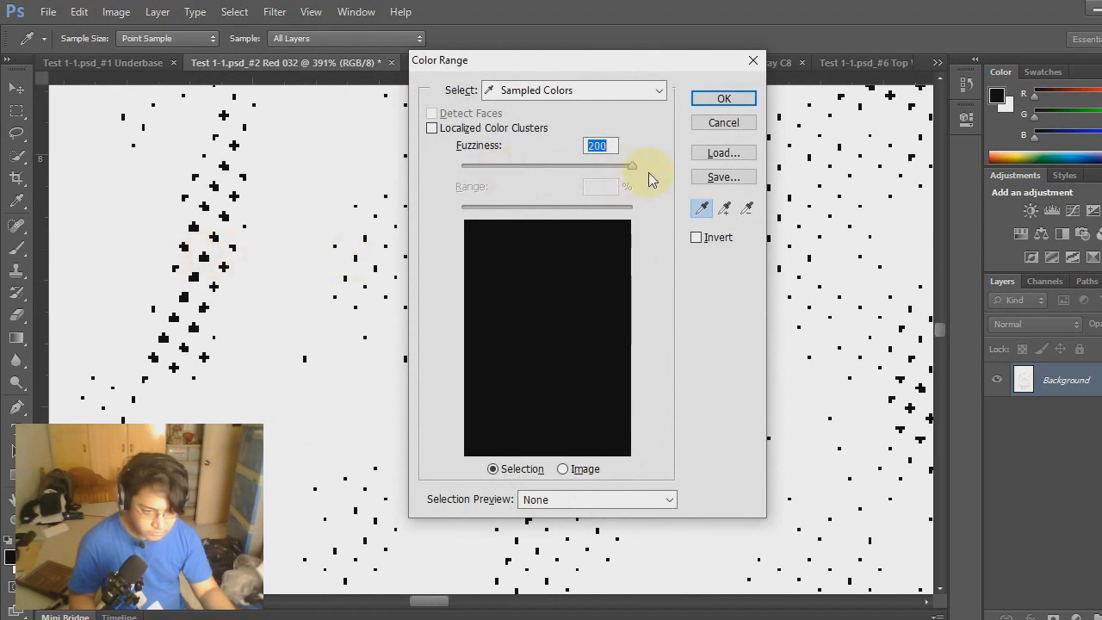
left_click(726, 99)
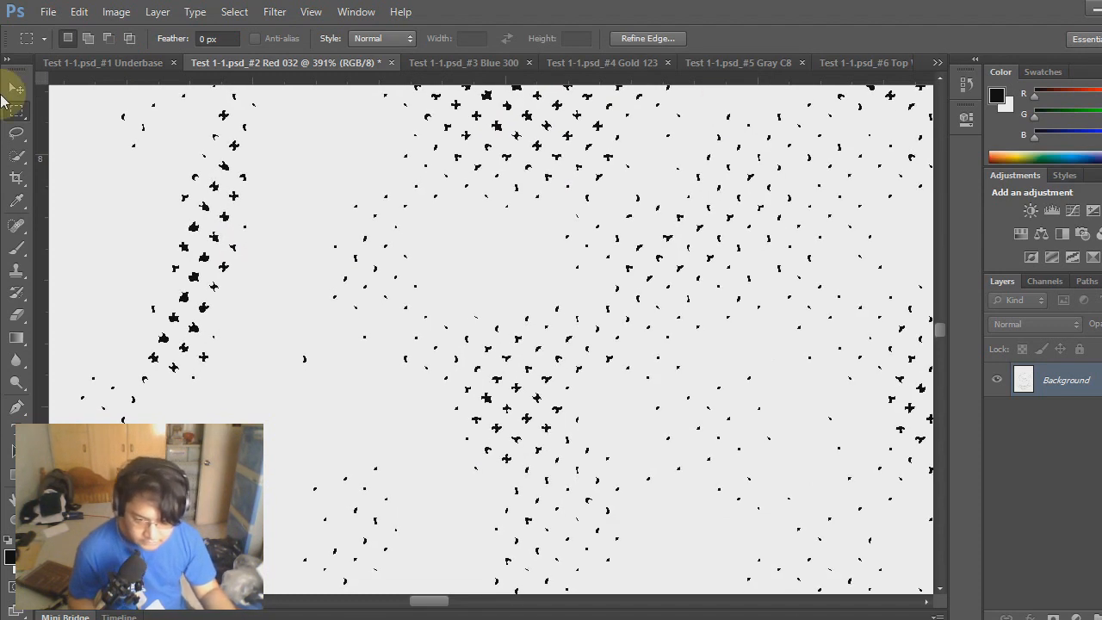
Step: Fill the selected Red 032 dots with pure red (ff0000) in Normal mode at 100% opacity
left_click(78, 11)
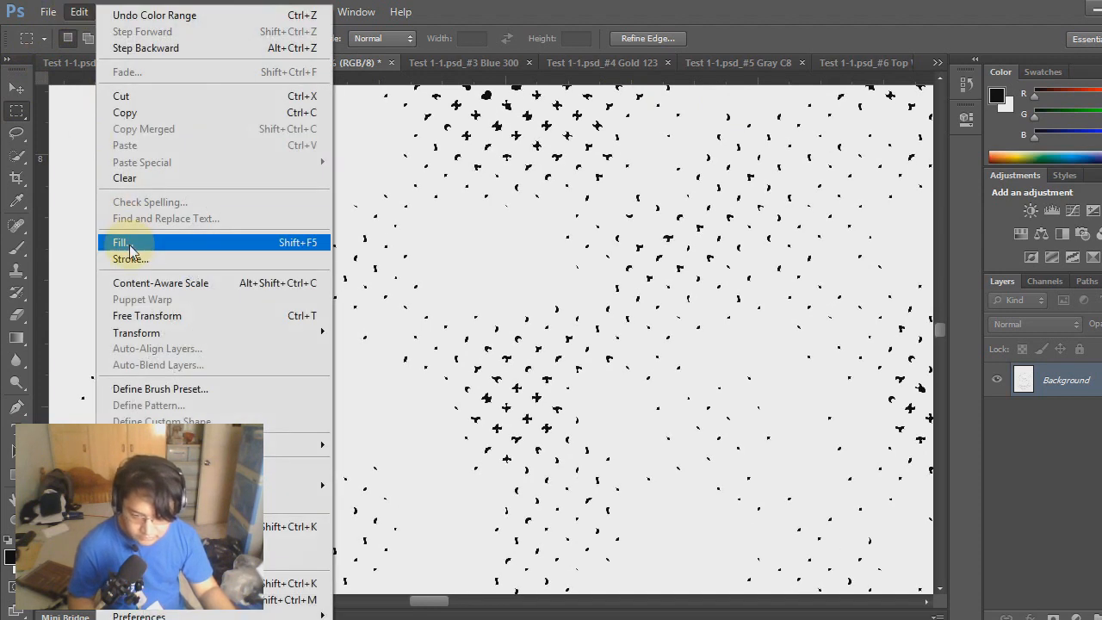
left_click(129, 247)
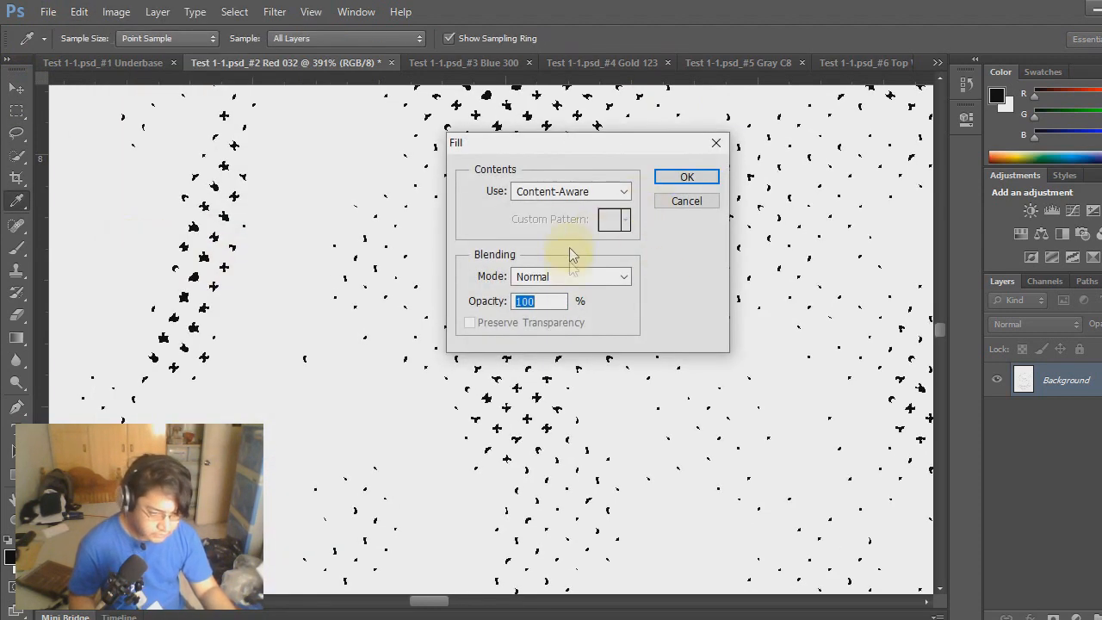
left_click(610, 193)
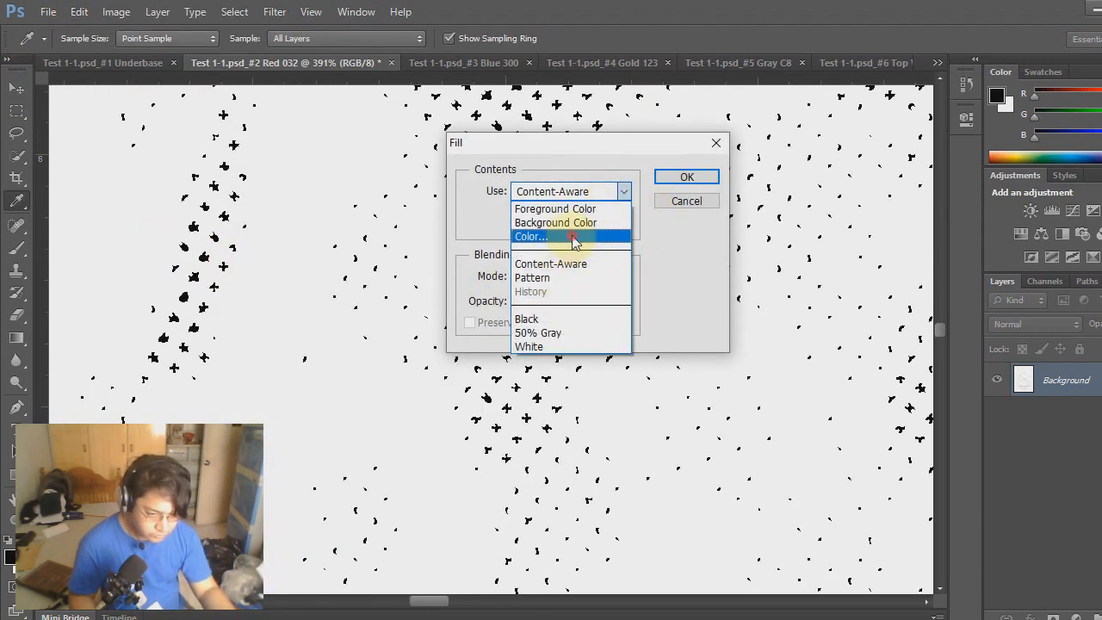
left_click(574, 238)
left_click_drag(550, 232, 579, 155)
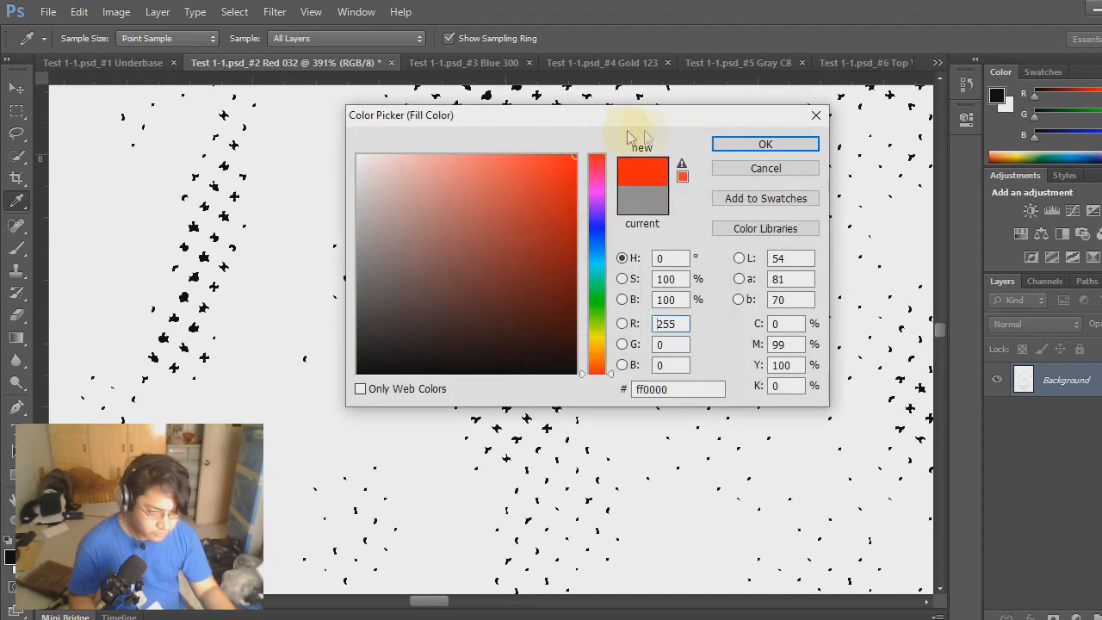
left_click(766, 145)
left_click(688, 179)
key("m")
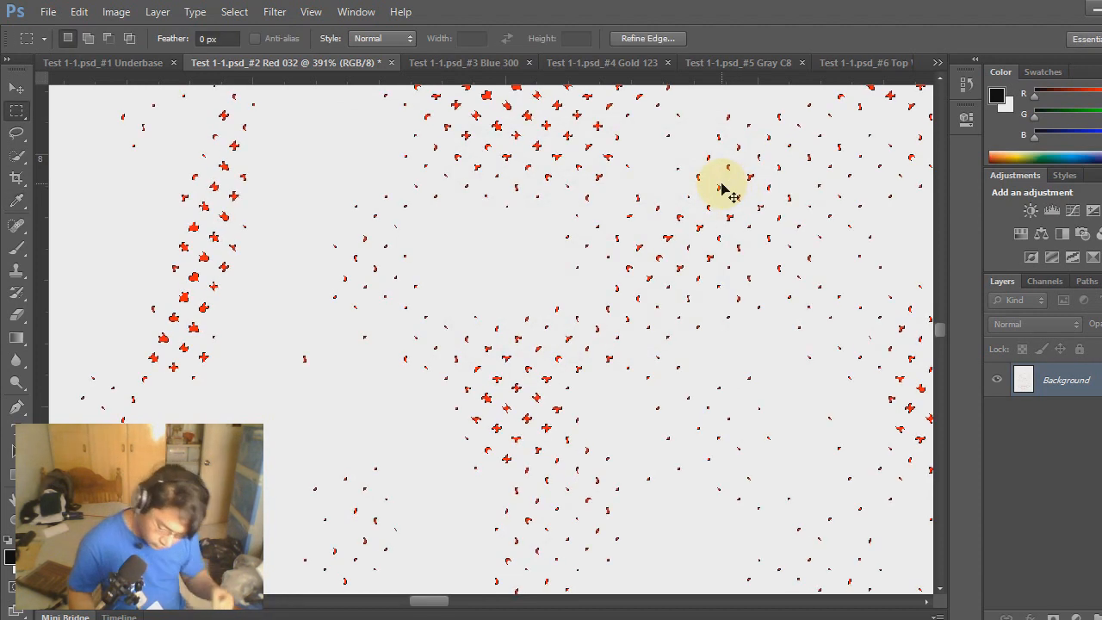
Step: Cut the red dots from the #2 Red 032 document and paste them into the #1 Underbase document
key("ctrl+x")
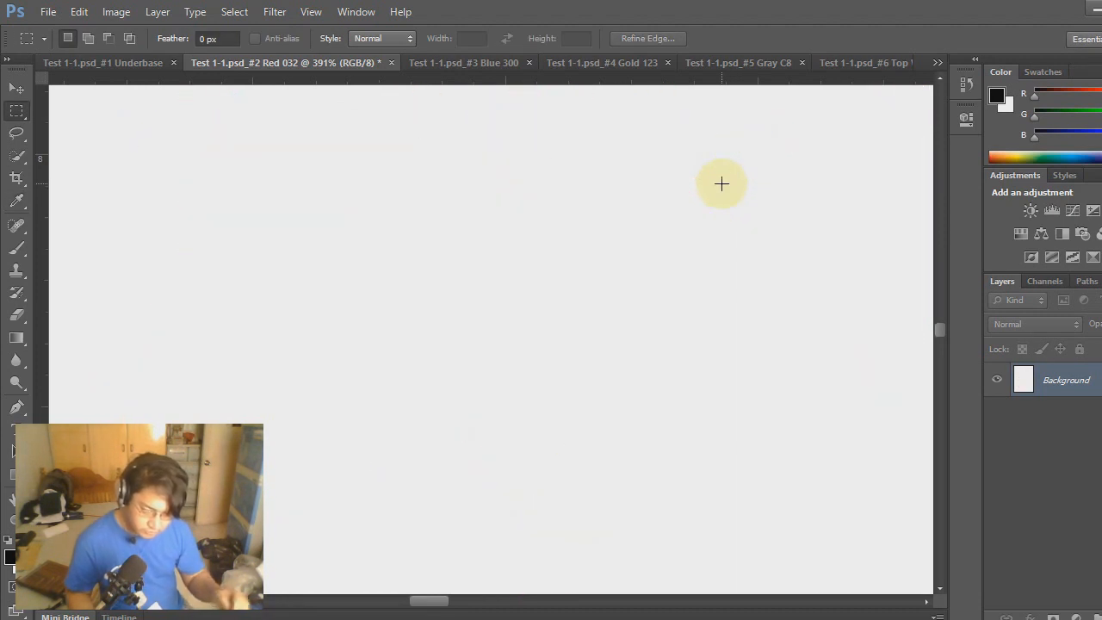
left_click(88, 62)
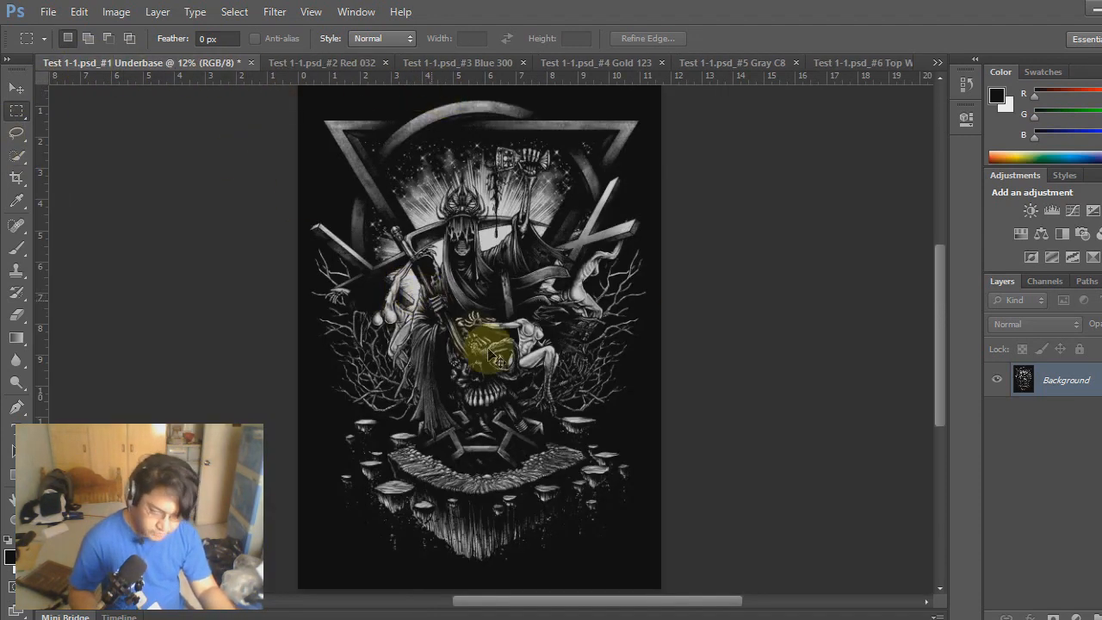
key("ctrl+v")
scroll(554, 456, "up", 2)
scroll(554, 456, "up", 3)
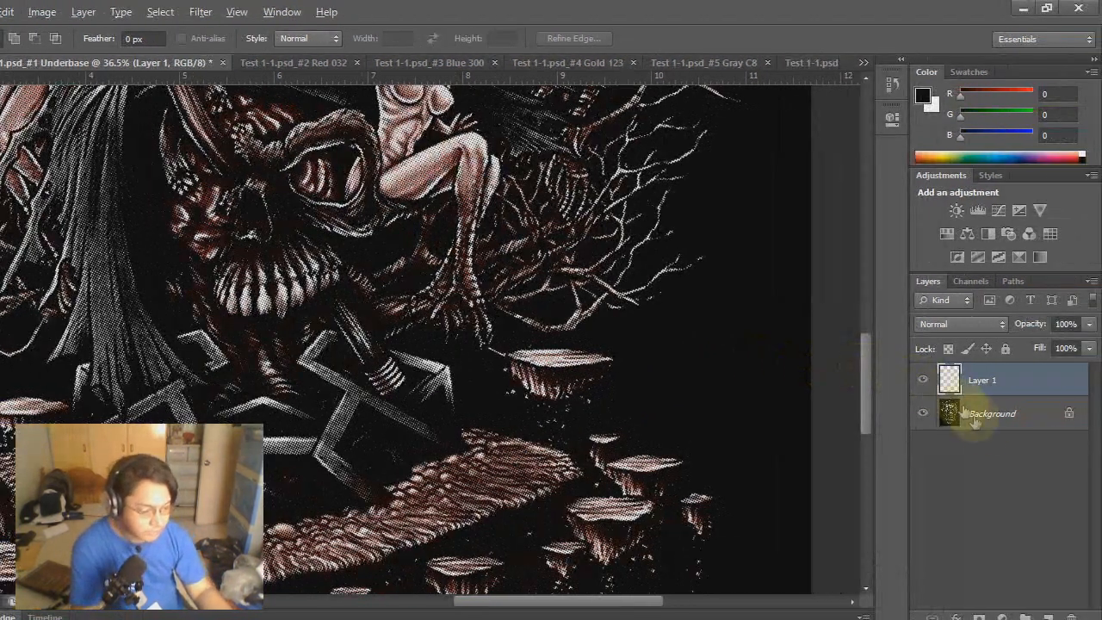
Step: Try the Multiply blend mode on the pasted red dots layer and set it back to Normal
left_click(993, 464)
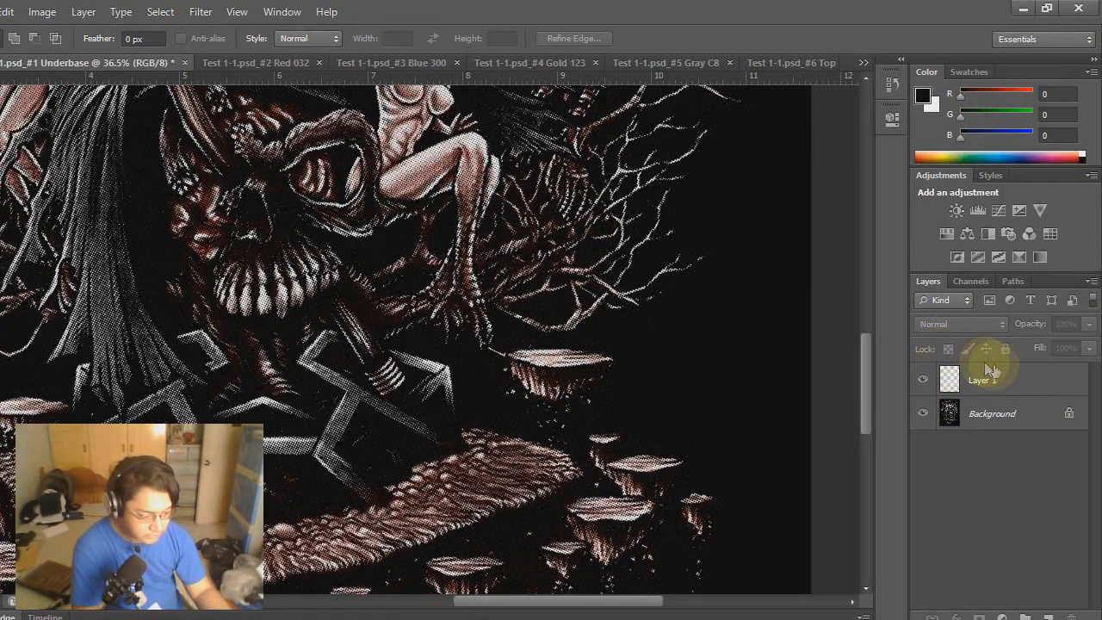
left_click(977, 377)
left_click(960, 325)
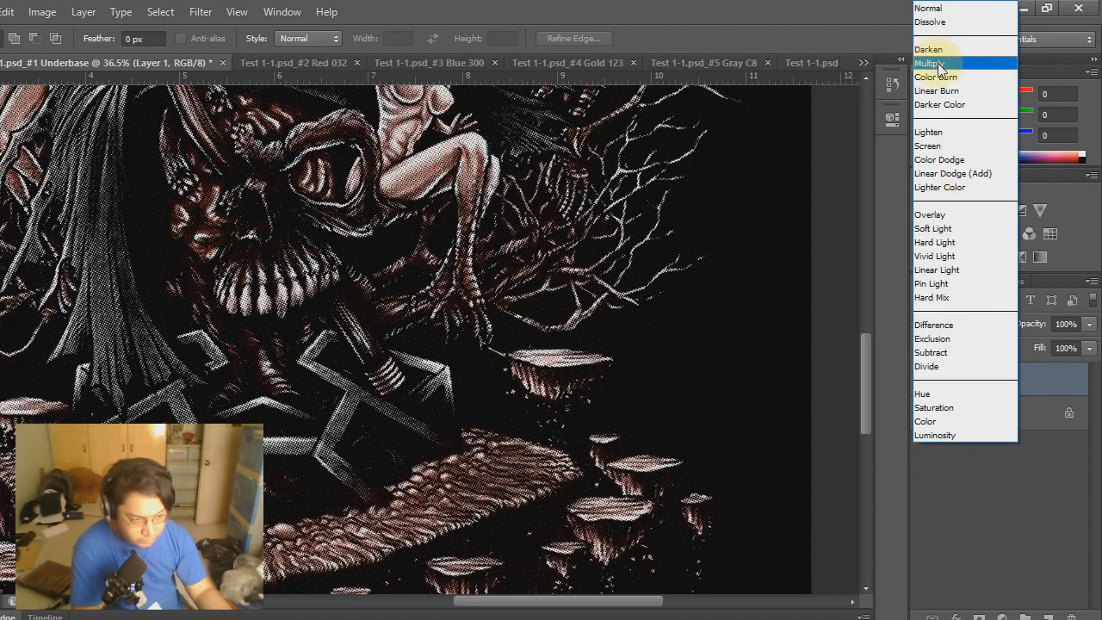
left_click(939, 64)
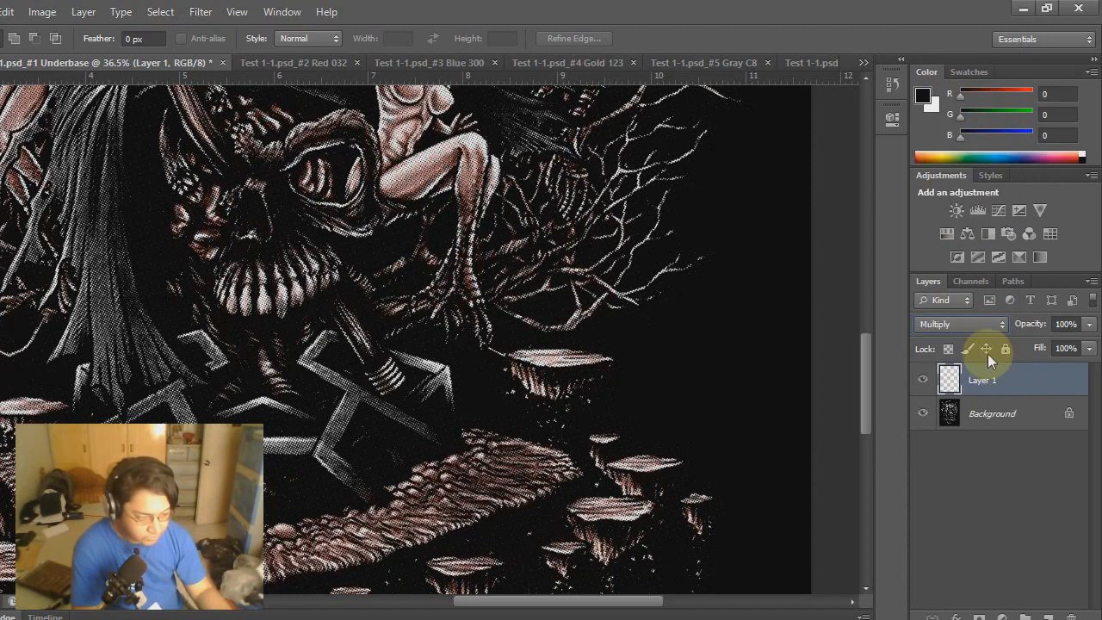
left_click(985, 326)
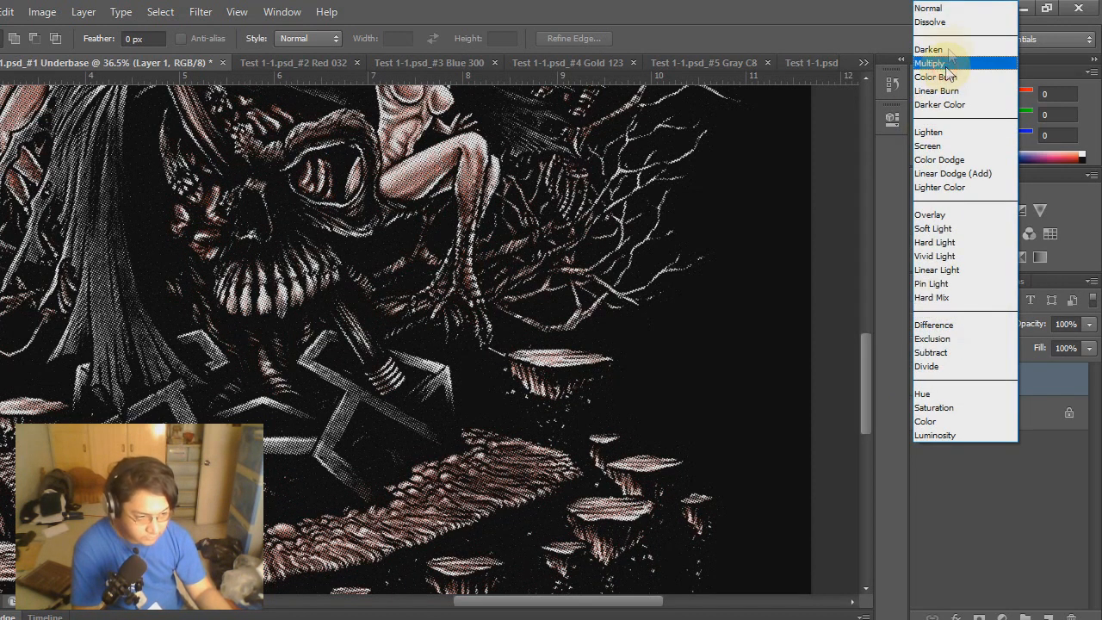
left_click(950, 11)
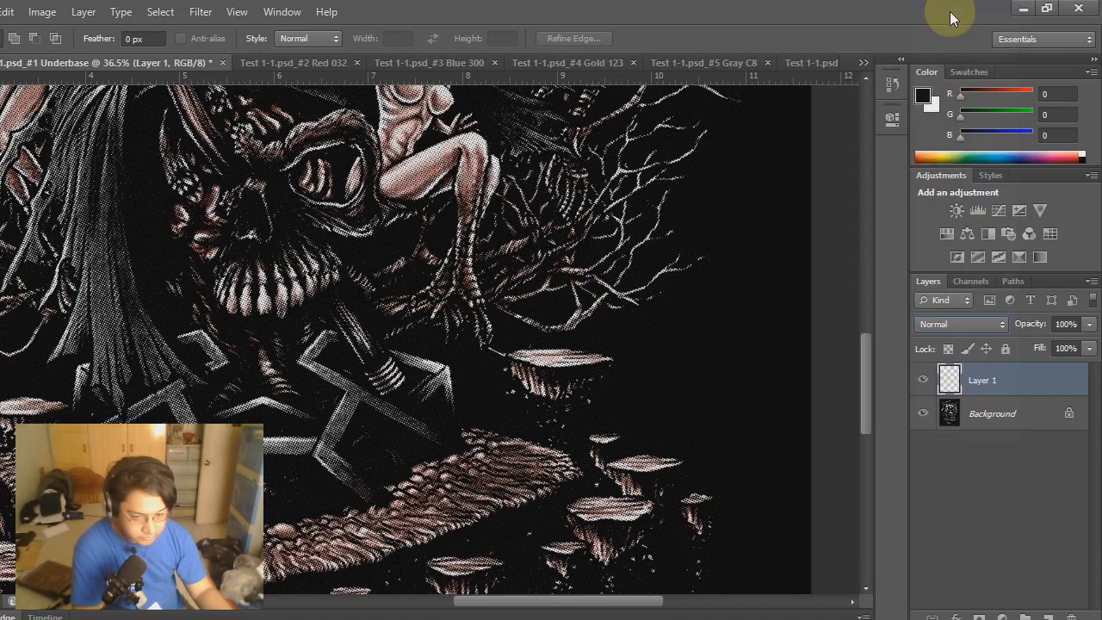
Step: Rename the pasted dots layer as Red and turn the Background into a regular layer named Underbase
double_click(982, 380)
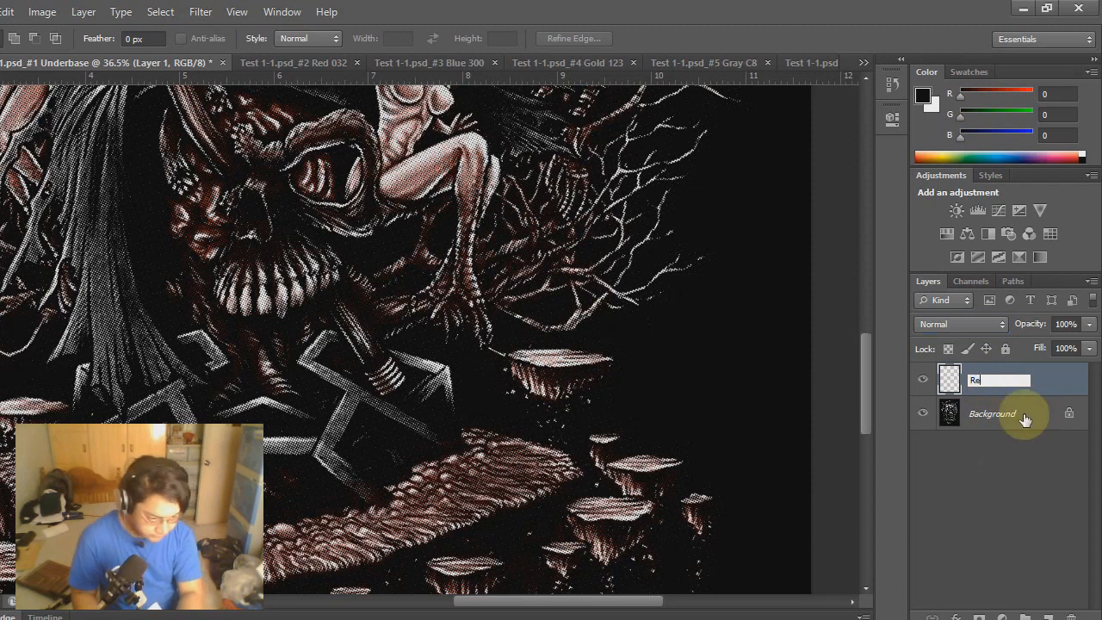
key("Return")
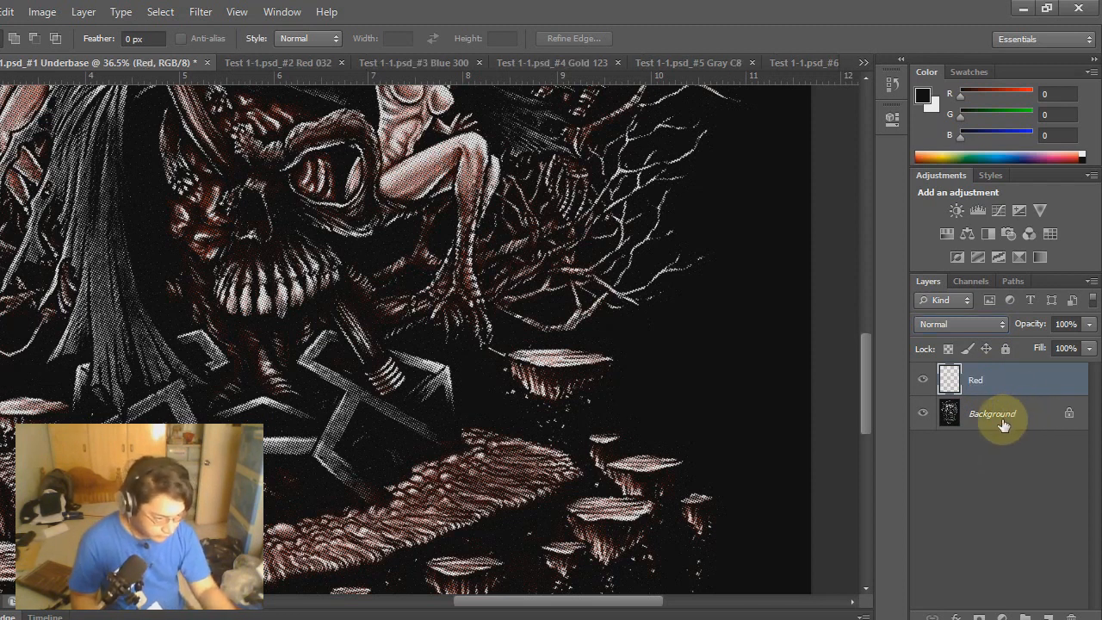
left_click(1003, 418)
double_click(1003, 419)
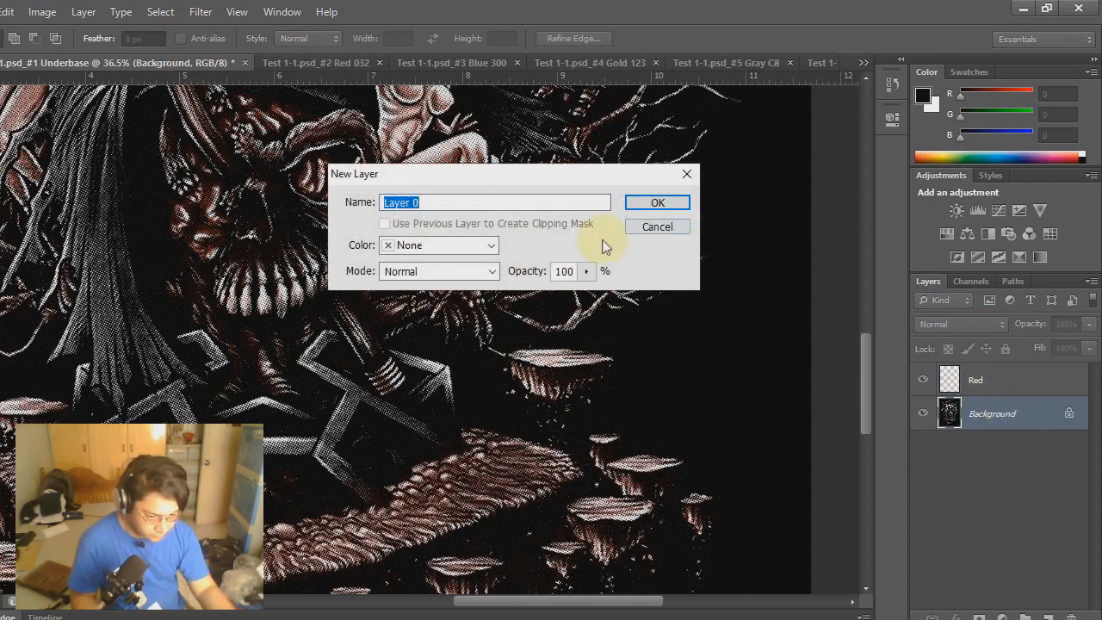
type("Under")
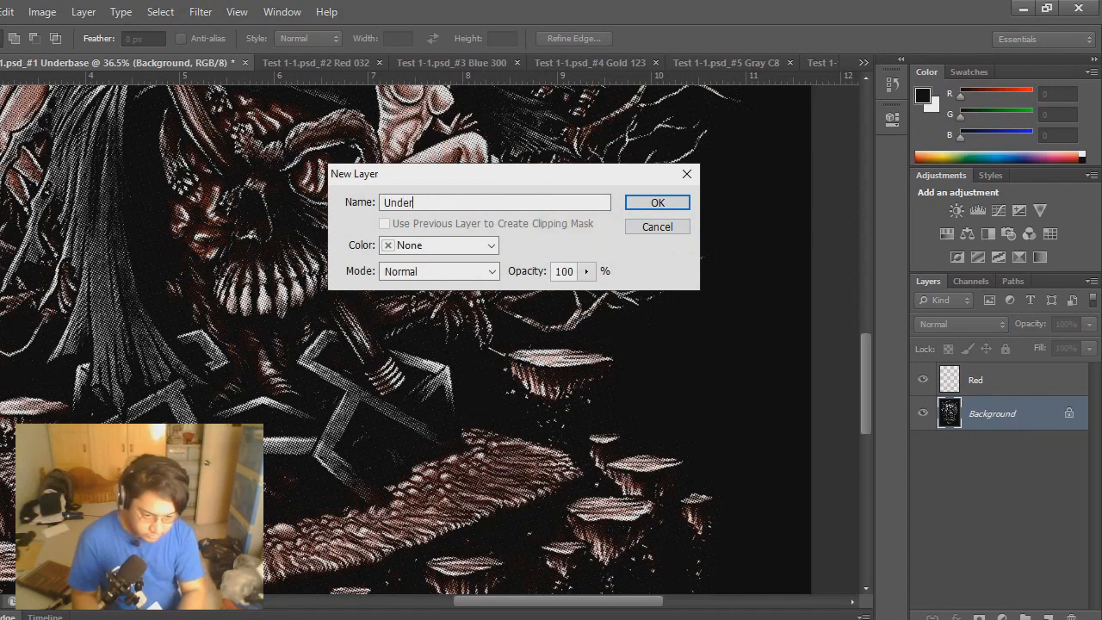
key("Return")
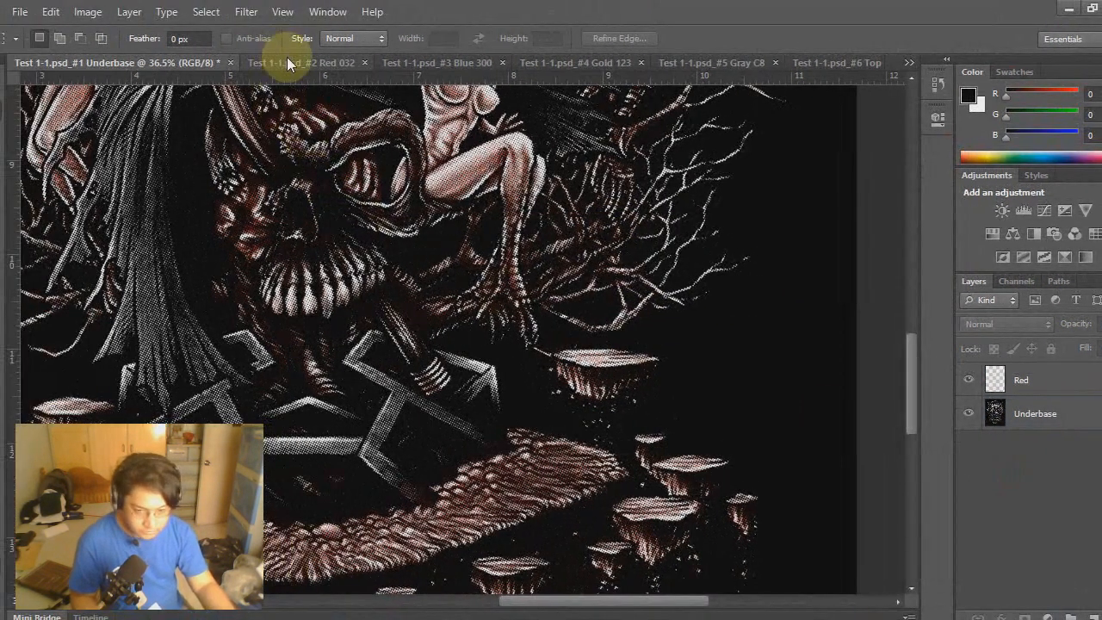
Step: Close the #2 Red 032 document without saving its changes
left_click(271, 59)
left_click(362, 63)
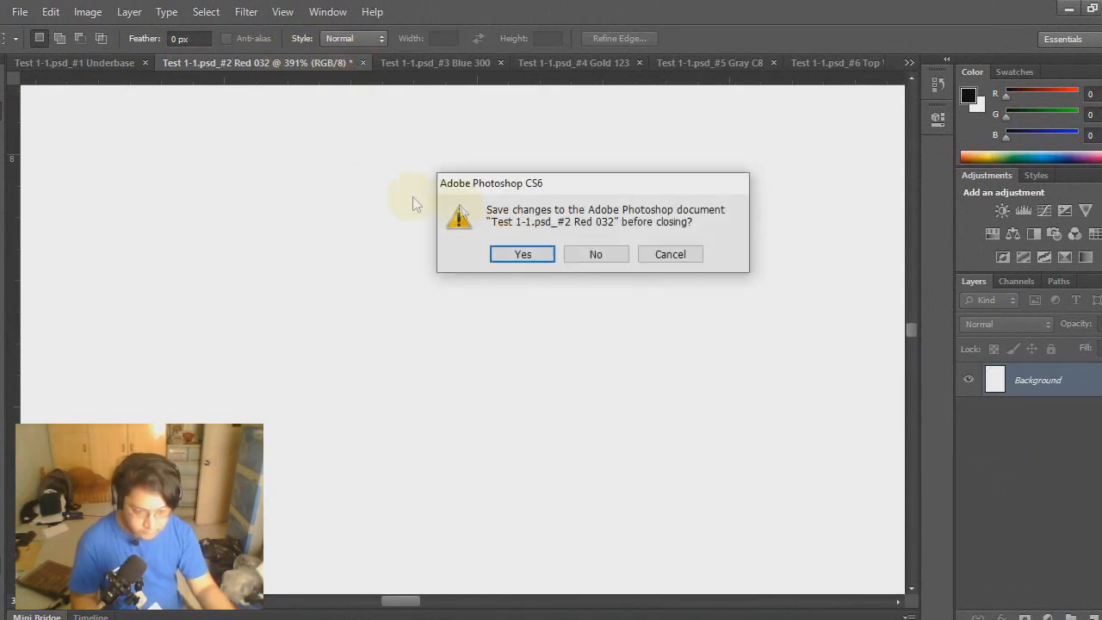
left_click(603, 257)
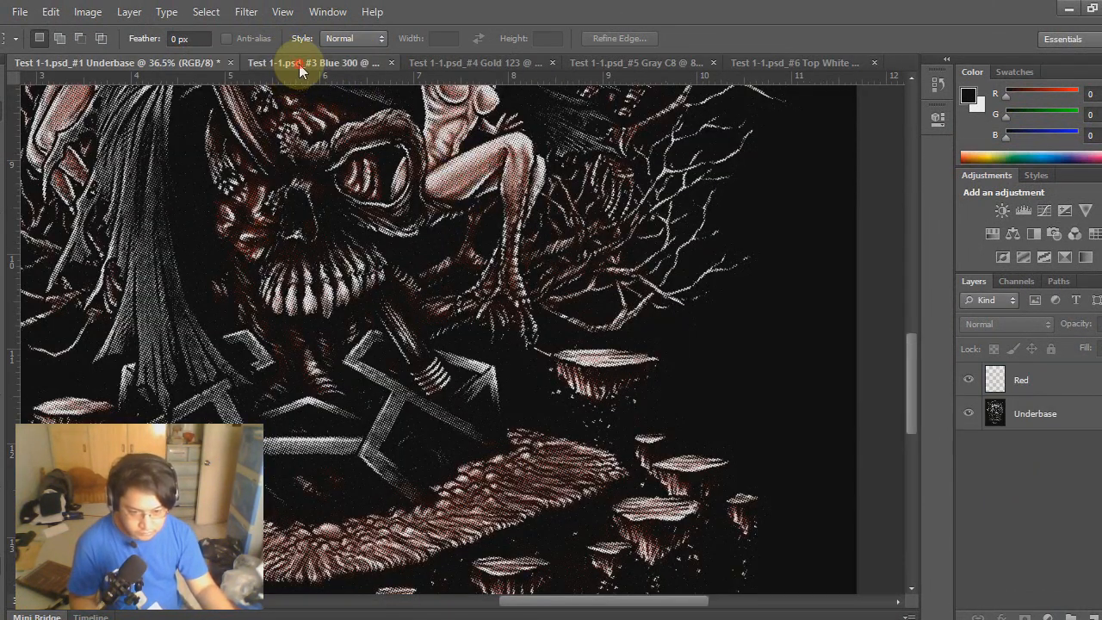
Step: Switch to the #3 Blue 300 document and apply a Levels adjustment with the white point eyedropper chosen
left_click(299, 64)
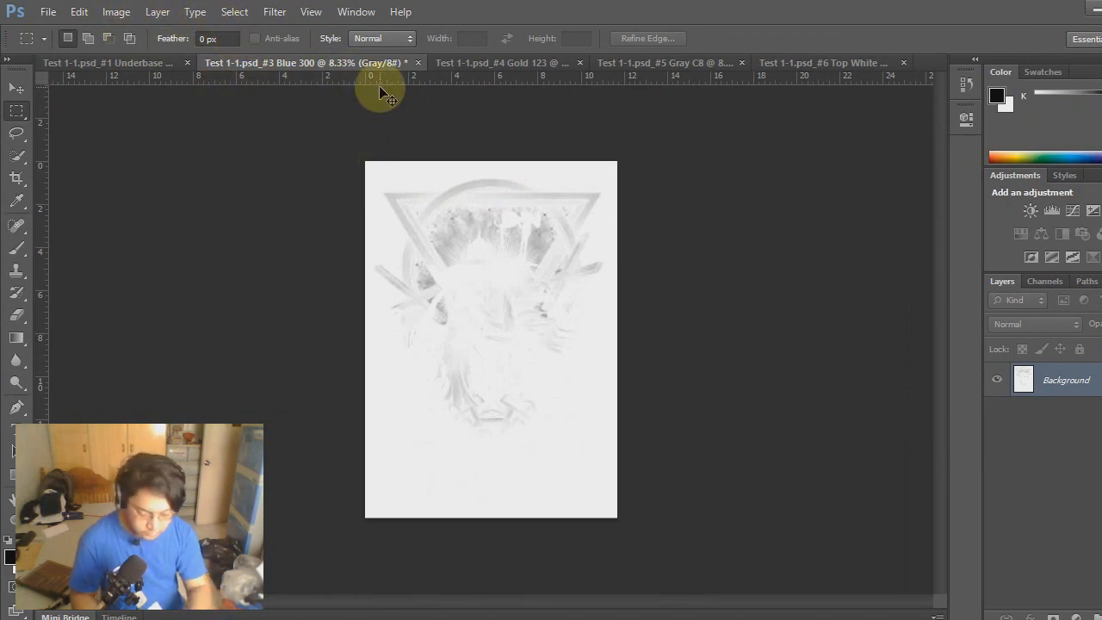
key("ctrl+l")
left_click(906, 327)
left_click(885, 198)
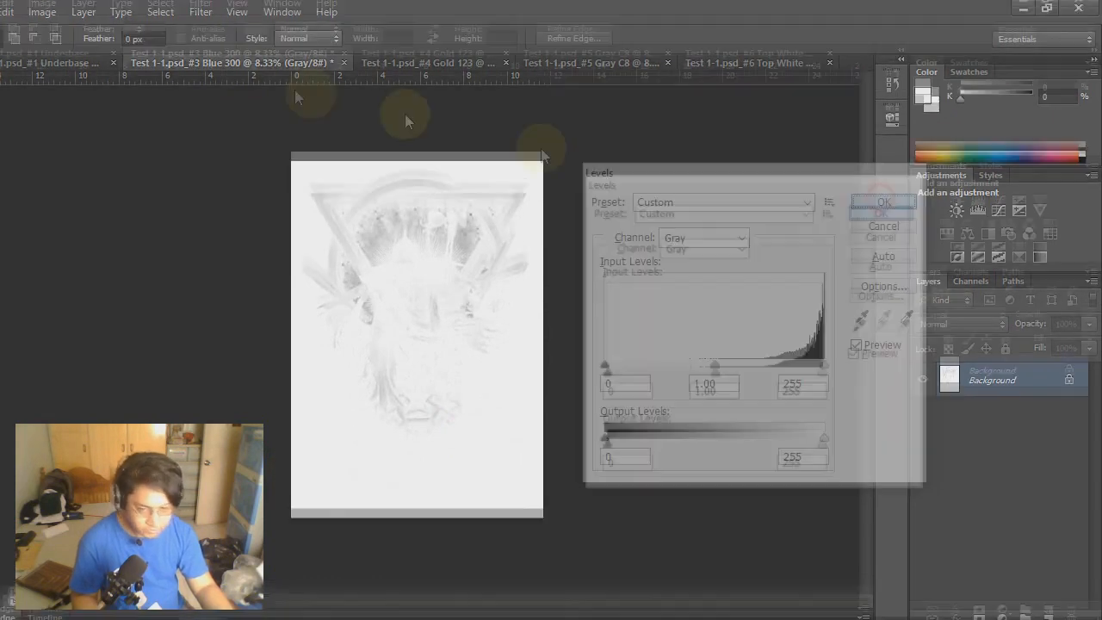
Step: Convert the #3 Blue 300 grayscale document to a bitmap with a halftone screen
left_click(123, 13)
mouse_move(138, 33)
left_click(330, 32)
key("Return")
left_click(713, 201)
Step: Check the Blue 300 halftone dots up close, and convert the bitmap to Grayscale and on to RGB Color mode
scroll(398, 260, "up", 5)
scroll(128, 307, "up", 3)
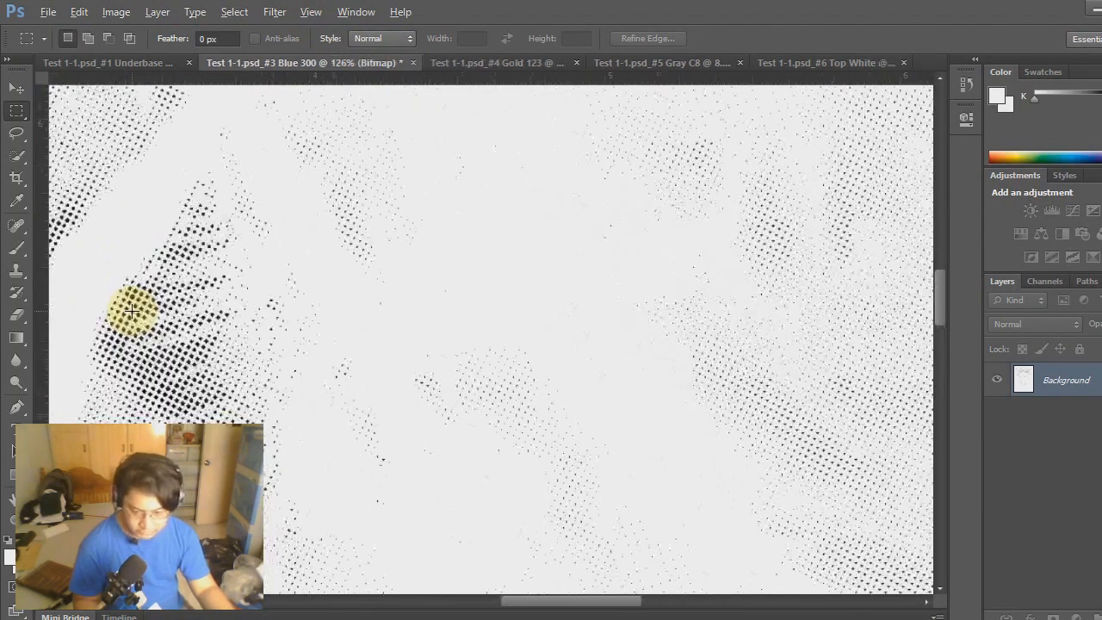
left_click(115, 12)
mouse_move(161, 34)
left_click(337, 47)
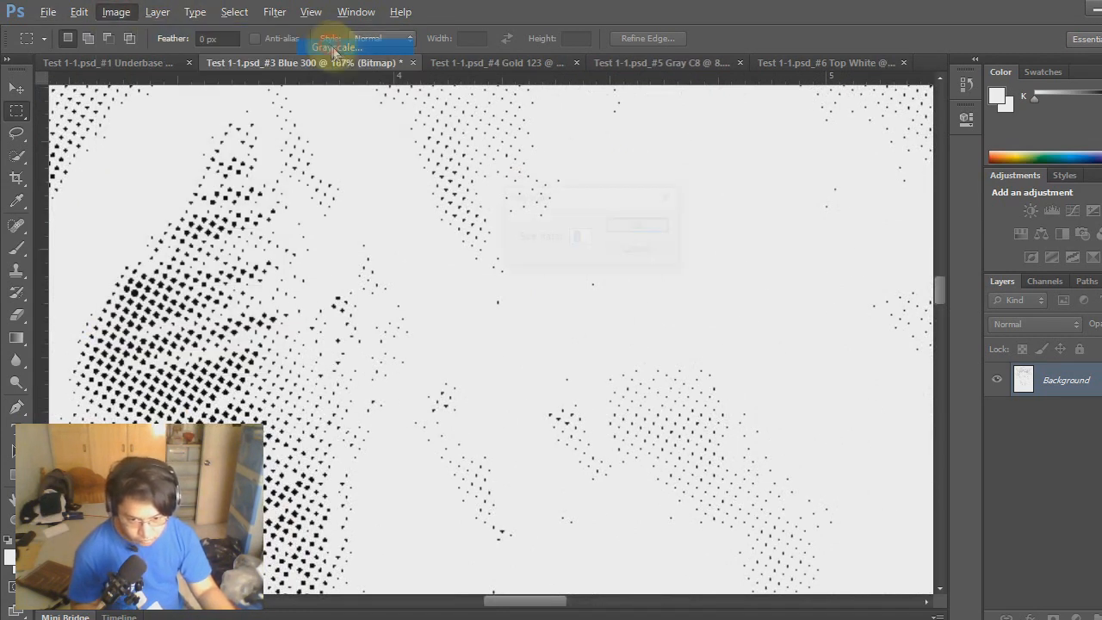
left_click(664, 226)
left_click(115, 12)
left_click(334, 96)
Step: Select the black halftone dots of the #3 Blue 300 document with Color Range at Fuzziness 200
left_click(234, 12)
left_click(256, 158)
left_click(138, 287)
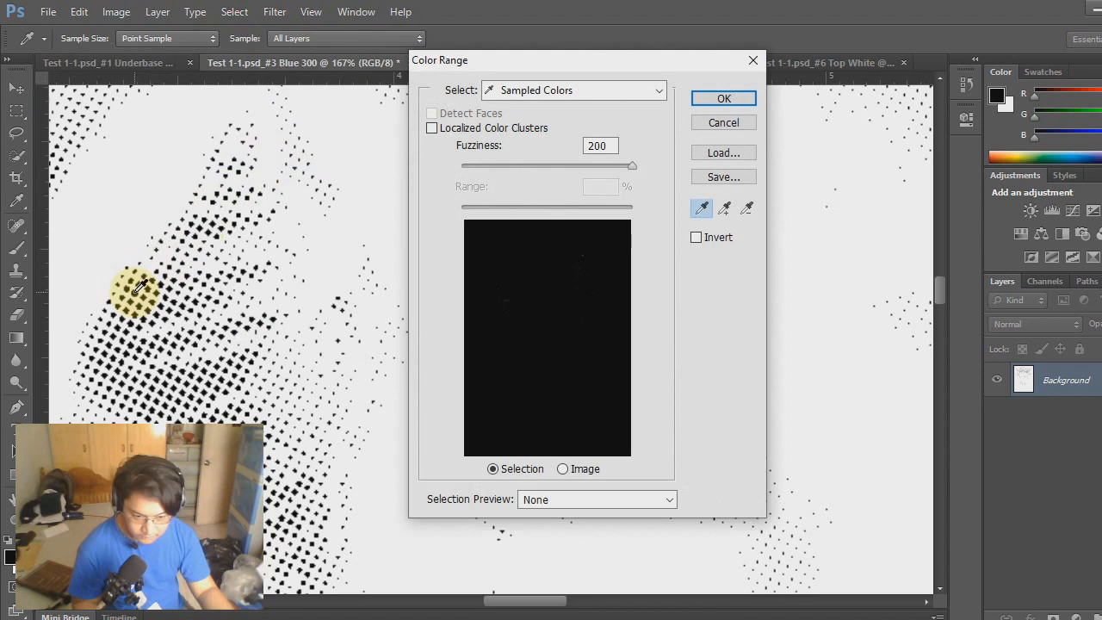
left_click(725, 100)
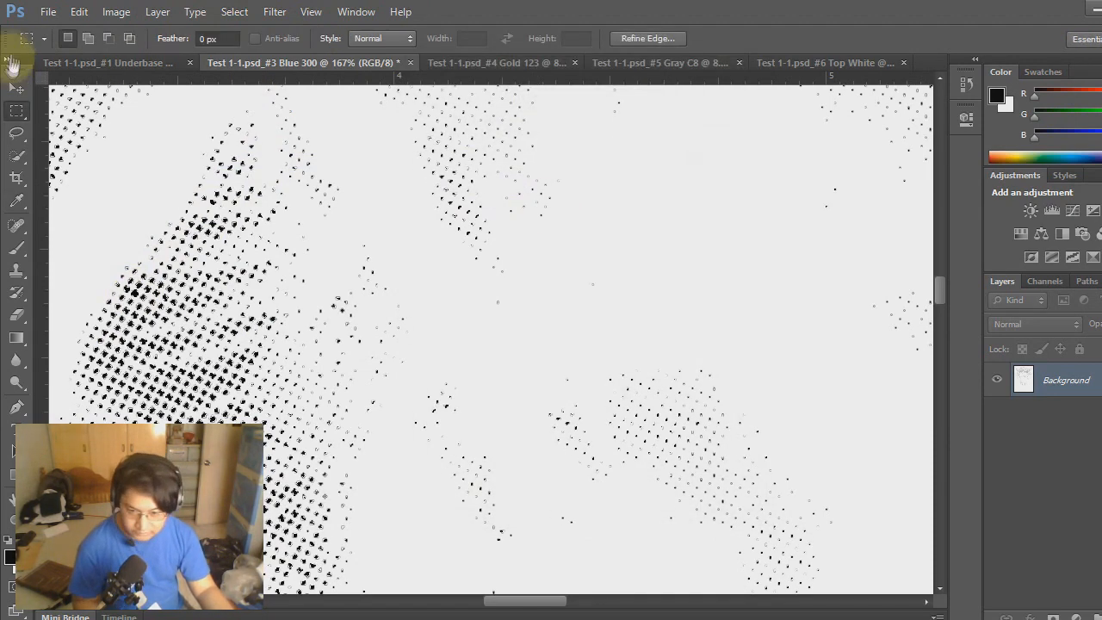
Step: Fill the selected Blue 300 dots with blue (0006ff) in Normal mode at 100% opacity
left_click(80, 12)
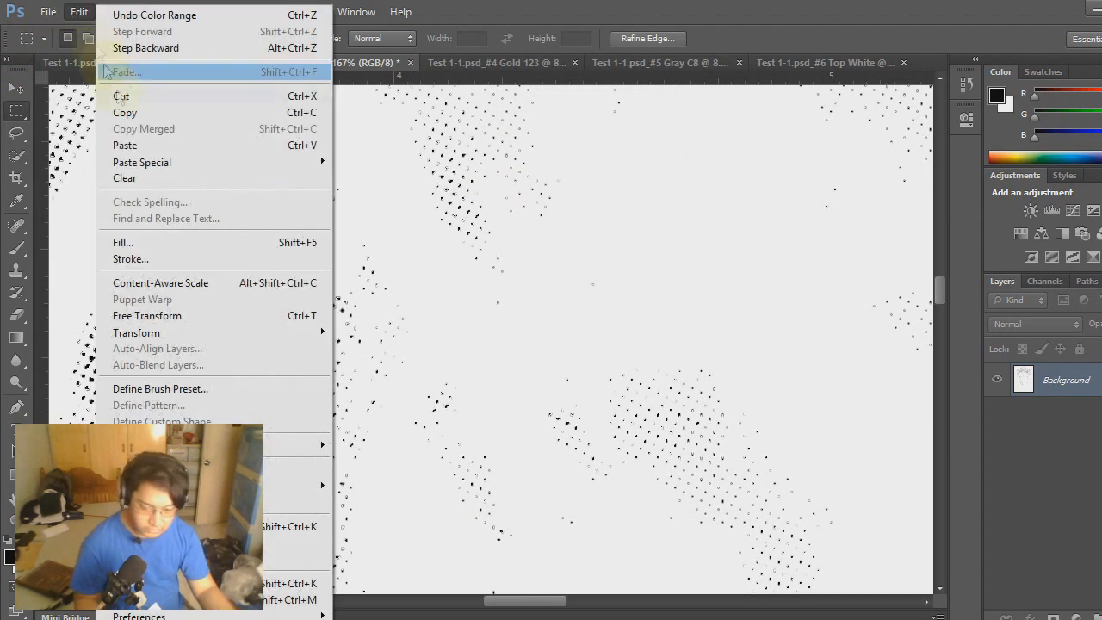
left_click(160, 241)
left_click(616, 198)
left_click(623, 208)
left_click(598, 228)
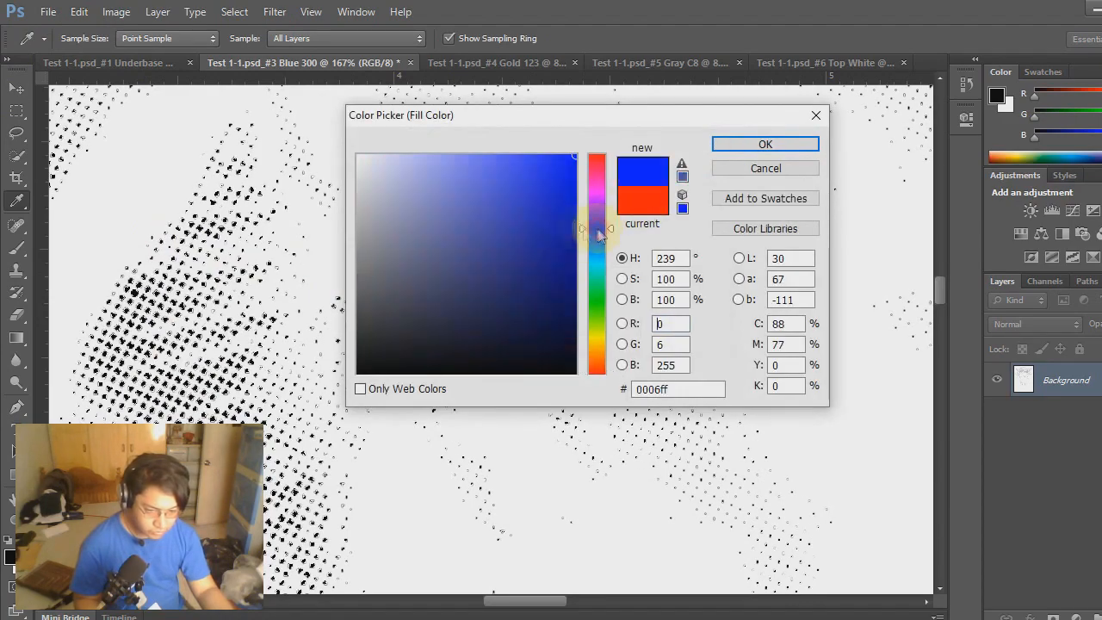
left_click(766, 145)
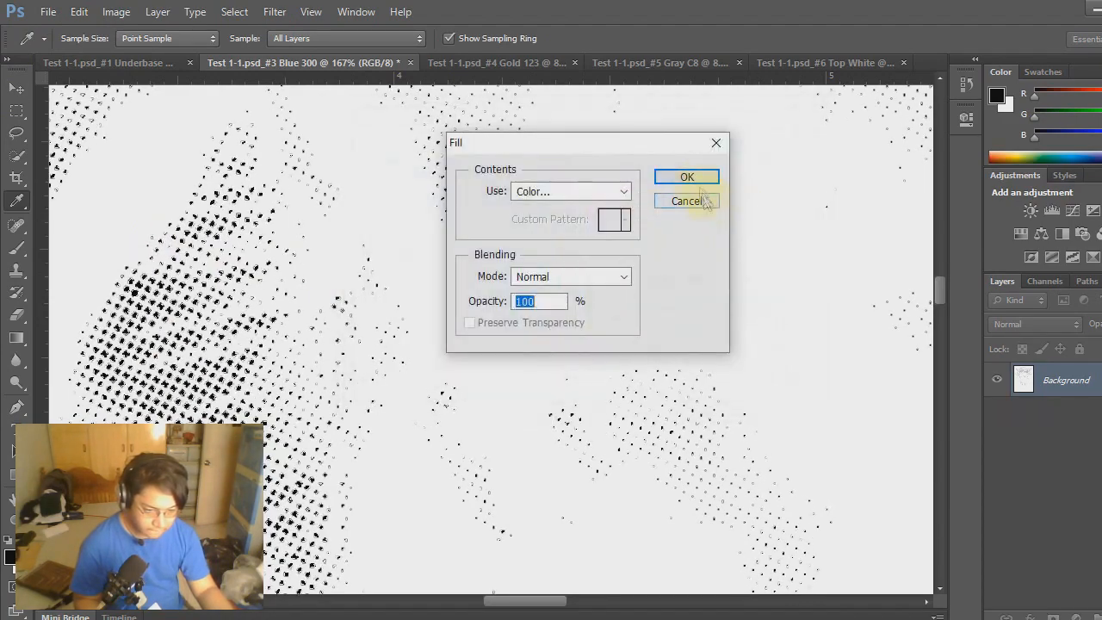
left_click(696, 178)
key("m")
Step: Cut the blue dots from the #3 Blue 300 document, paste them into #1 Underbase and inspect the combined artwork
scroll(185, 402, "up", 5)
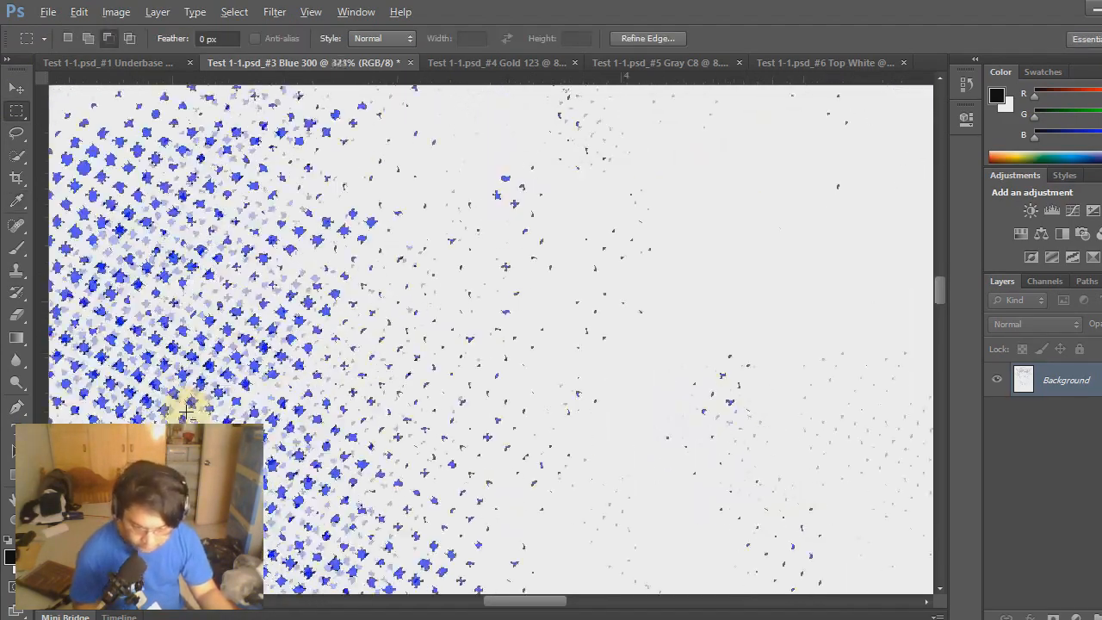
key("ctrl+x")
left_click(118, 67)
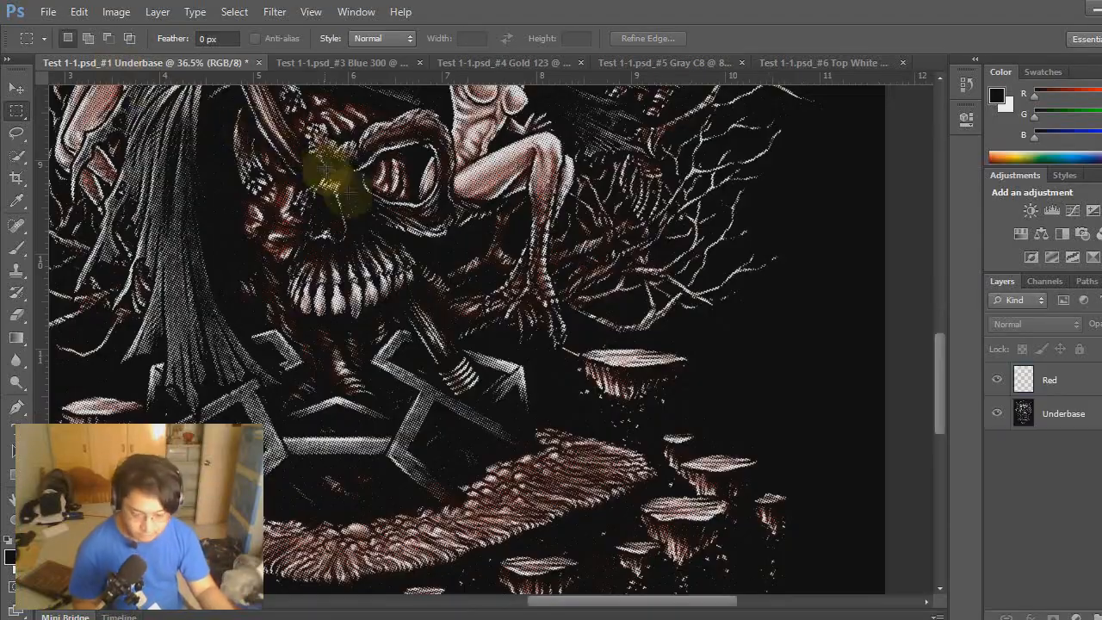
scroll(422, 414, "down", 5)
key("ctrl+v")
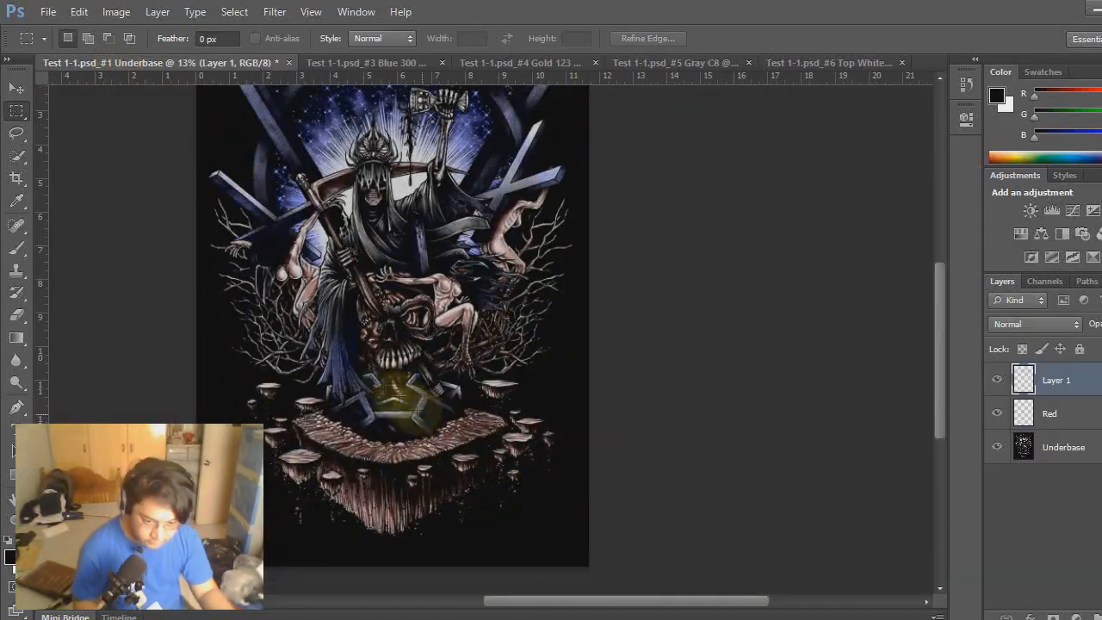
scroll(382, 258, "up", 5)
scroll(379, 125, "down", 6)
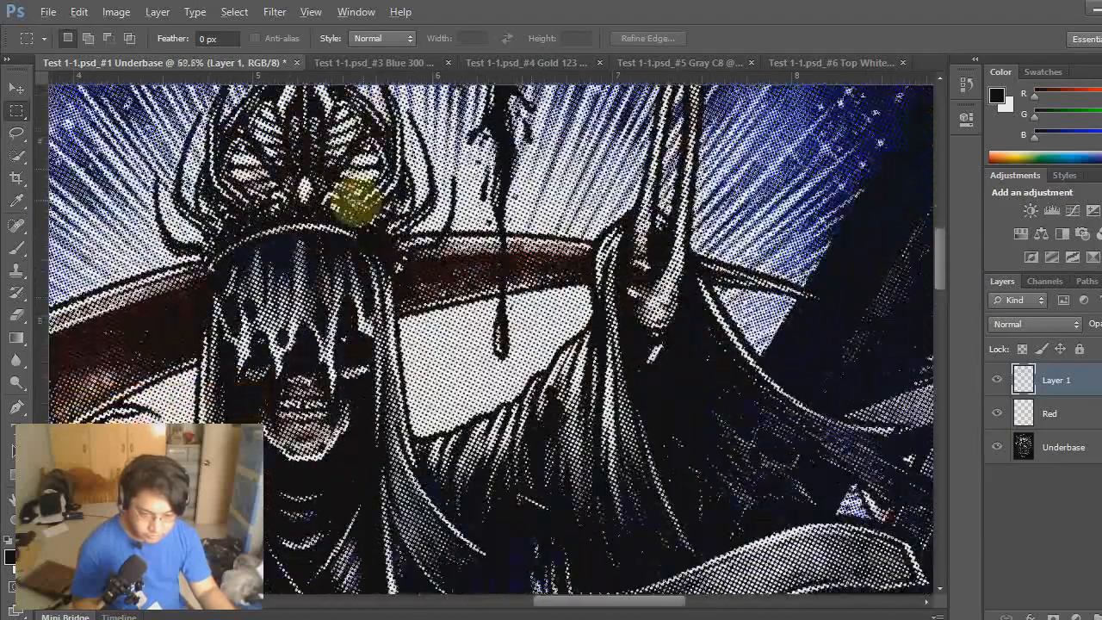
Step: Close the #3 Blue 300 document without saving it and bring up the #4 Gold 123 document
left_click(401, 62)
key("ctrl+w")
left_click(560, 254)
left_click(447, 65)
scroll(534, 374, "up", 4)
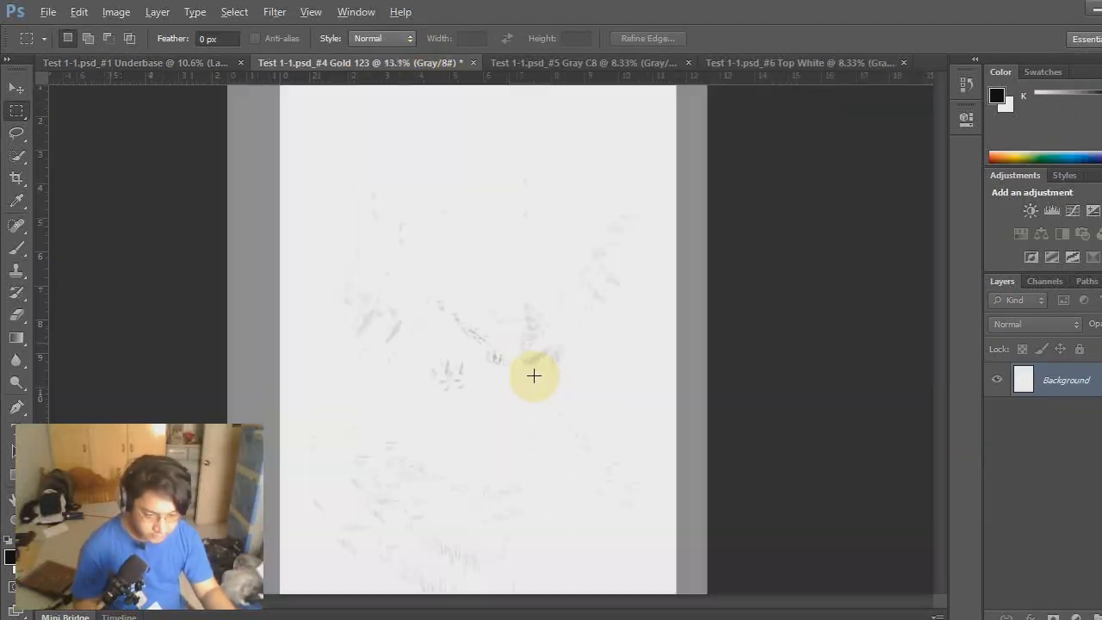
Step: Convert the #4 Gold 123 document to a Bitmap with a halftone screen
left_click(115, 11)
mouse_move(258, 31)
left_click(330, 31)
left_click(716, 186)
left_click(716, 204)
Step: Convert the Gold 123 bitmap to Grayscale and on to RGB Color mode
left_click(116, 11)
left_click(336, 48)
left_click(640, 222)
left_click(116, 11)
left_click(335, 96)
left_click(158, 11)
mouse_move(80, 12)
left_click(108, 31)
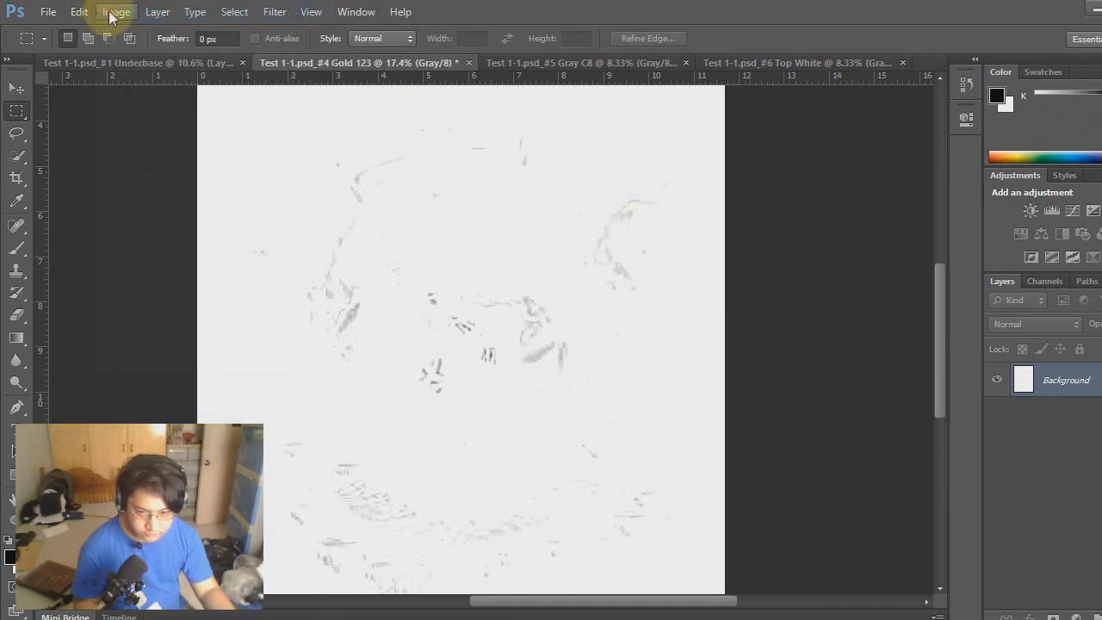
left_click(115, 12)
mouse_move(258, 31)
left_click(347, 97)
Step: Zoom in on the Gold 123 halftone and select its black dots with Color Range
left_click(234, 13)
left_click(445, 304)
scroll(446, 303, "up", 6)
scroll(434, 304, "up", 5)
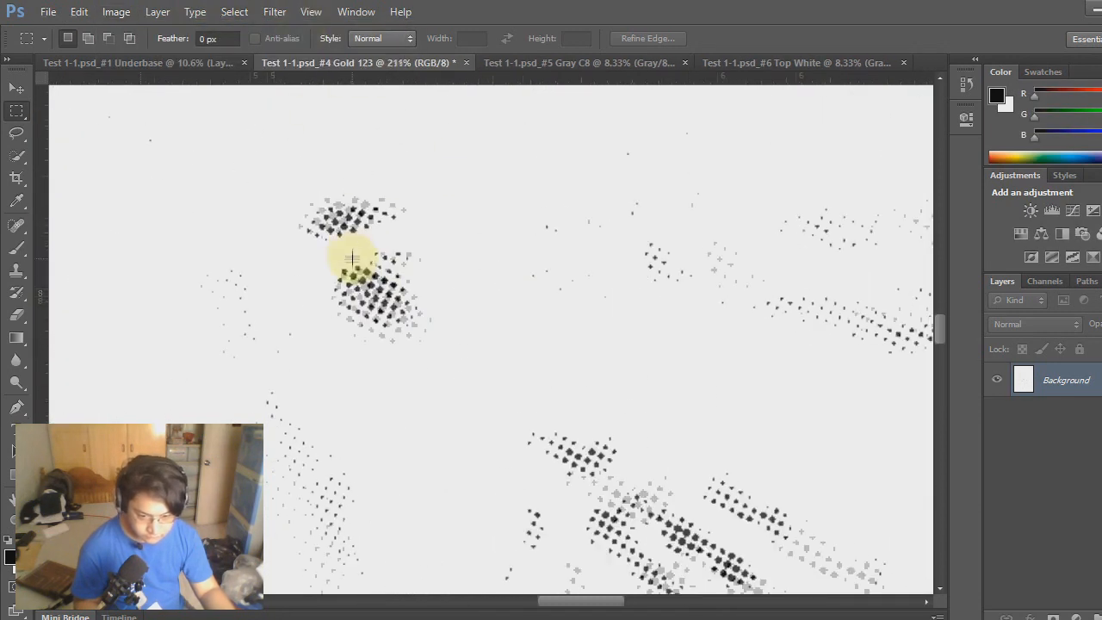
left_click(234, 12)
left_click(263, 158)
left_click(385, 289)
left_click(724, 98)
Step: Fill the selected Gold 123 dots with gold (ffb400) in Normal mode at 100% opacity
left_click(80, 12)
left_click(129, 242)
left_click(566, 192)
left_click(559, 229)
left_click(595, 348)
left_click(766, 145)
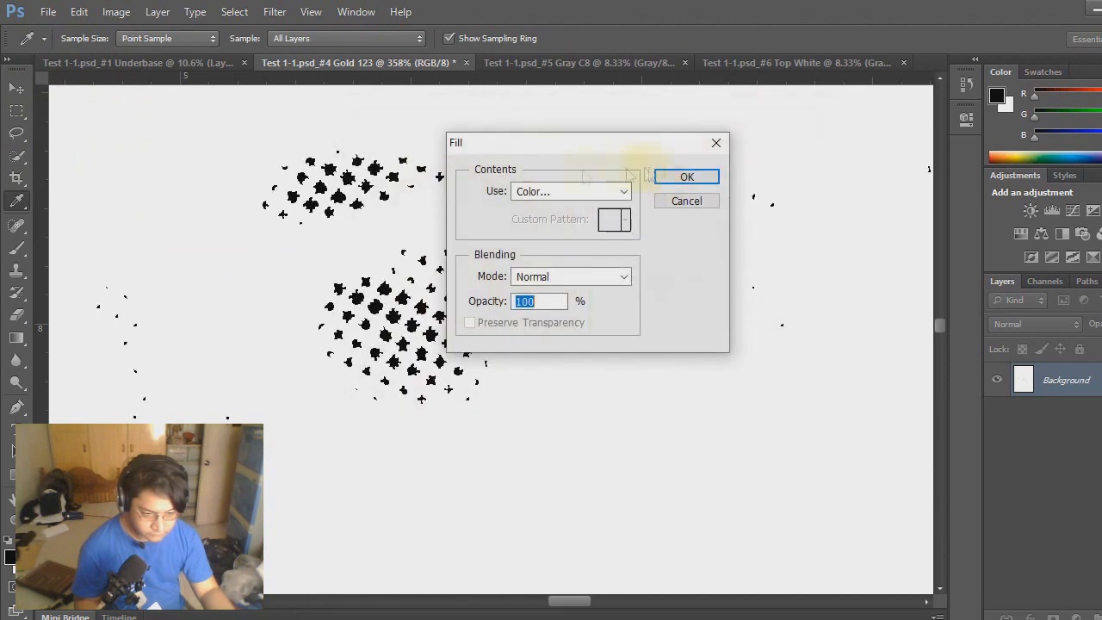
left_click(686, 176)
Step: Copy the gold dots and paste them as a new layer into the #1 Underbase document
key("ctrl+c")
left_click(189, 62)
key("ctrl+v")
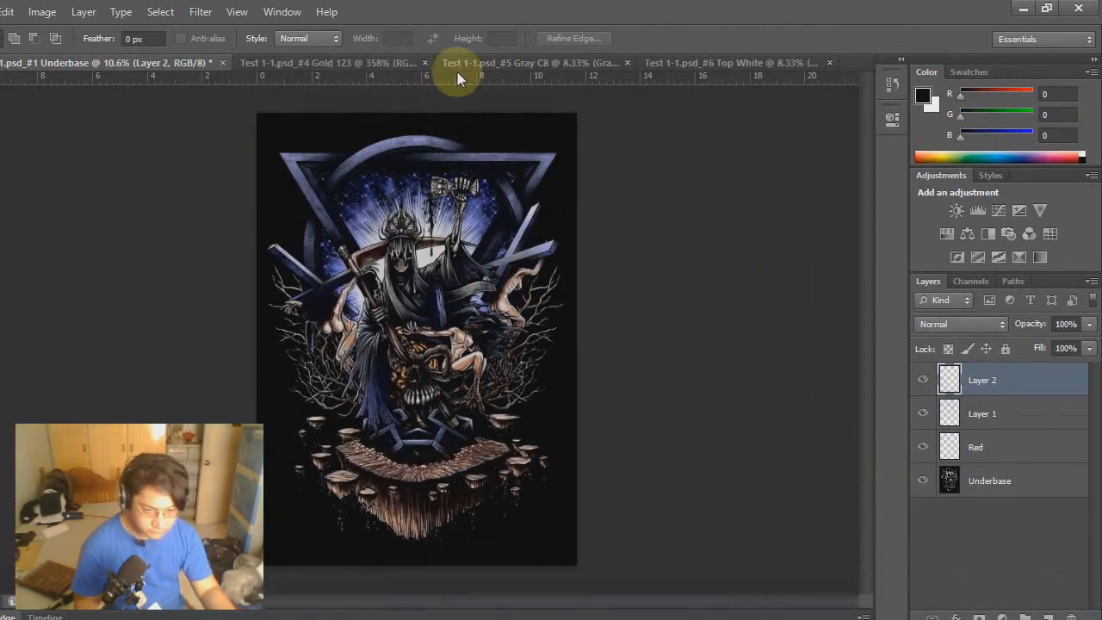
Step: Close the #4 Gold 123 document without saving it and bring up the #5 Gray C8 document
left_click(445, 62)
left_click(477, 63)
left_click(599, 255)
left_click(338, 66)
scroll(426, 282, "up", 3)
left_click(160, 12)
left_click(55, 33)
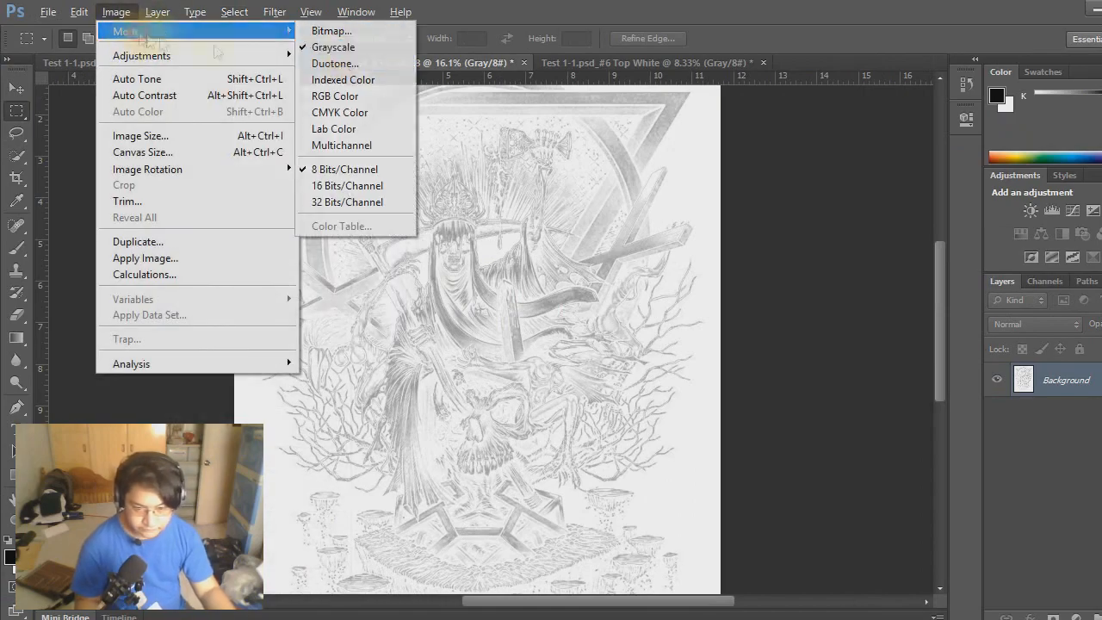
key("Escape")
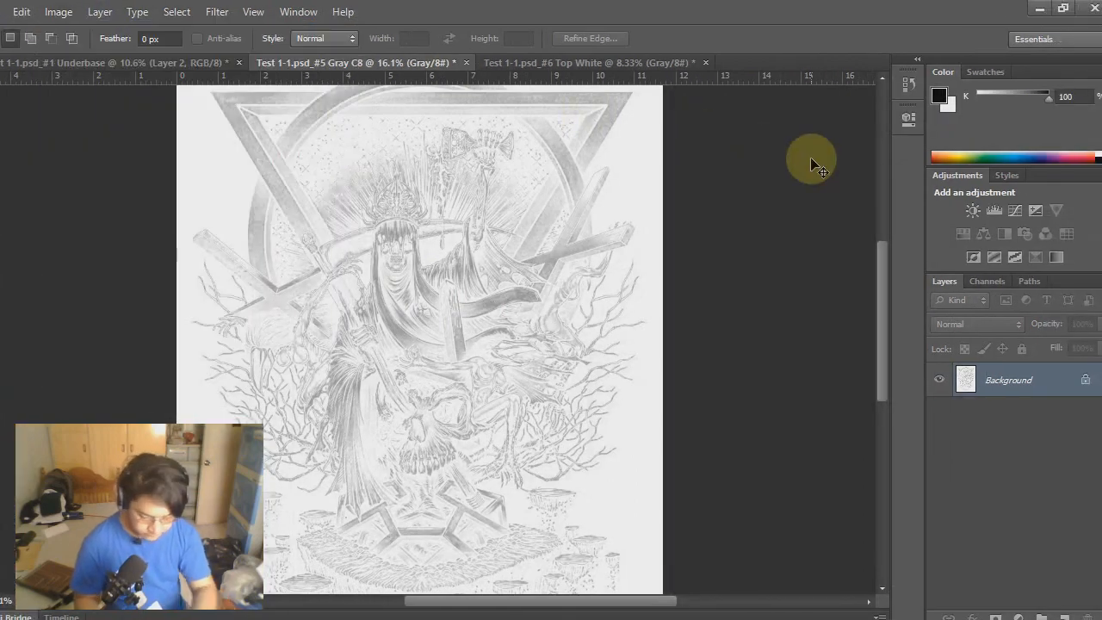
key("ctrl+l")
key("Escape")
Step: Convert the #5 Gray C8 document to a halftone Bitmap and check its dots up close
left_click(44, 12)
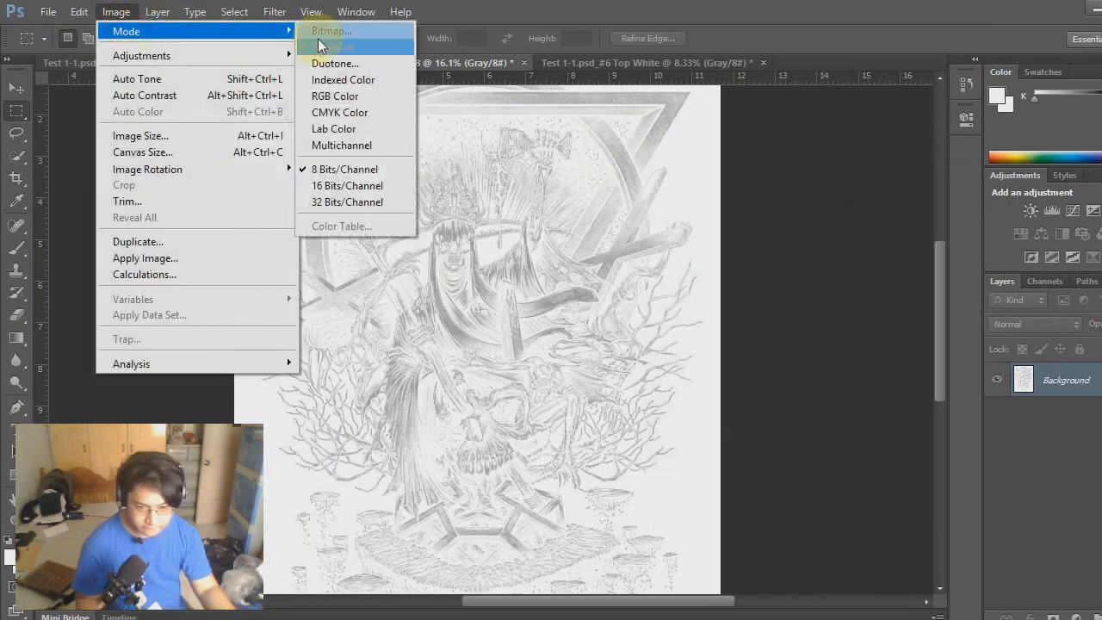
left_click(272, 30)
left_click(643, 184)
scroll(387, 251, "up", 5)
Step: Convert the Gray C8 bitmap to Grayscale and on to RGB Color mode
left_click(116, 12)
mouse_move(126, 31)
left_click(333, 47)
key("Return")
left_click(115, 12)
left_click(334, 97)
Step: Select the black halftone dots of the Gray C8 document with Color Range
left_click(235, 12)
left_click(262, 160)
key("Return")
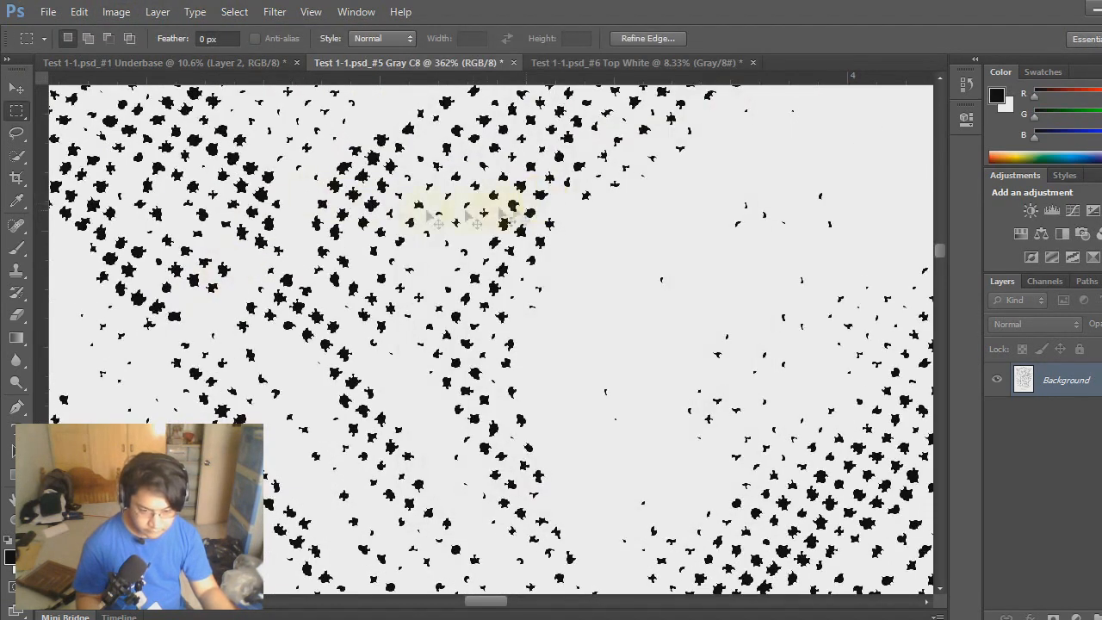
Step: Fill the selected Gray C8 dots with gray (666666)
left_click(79, 12)
left_click(161, 242)
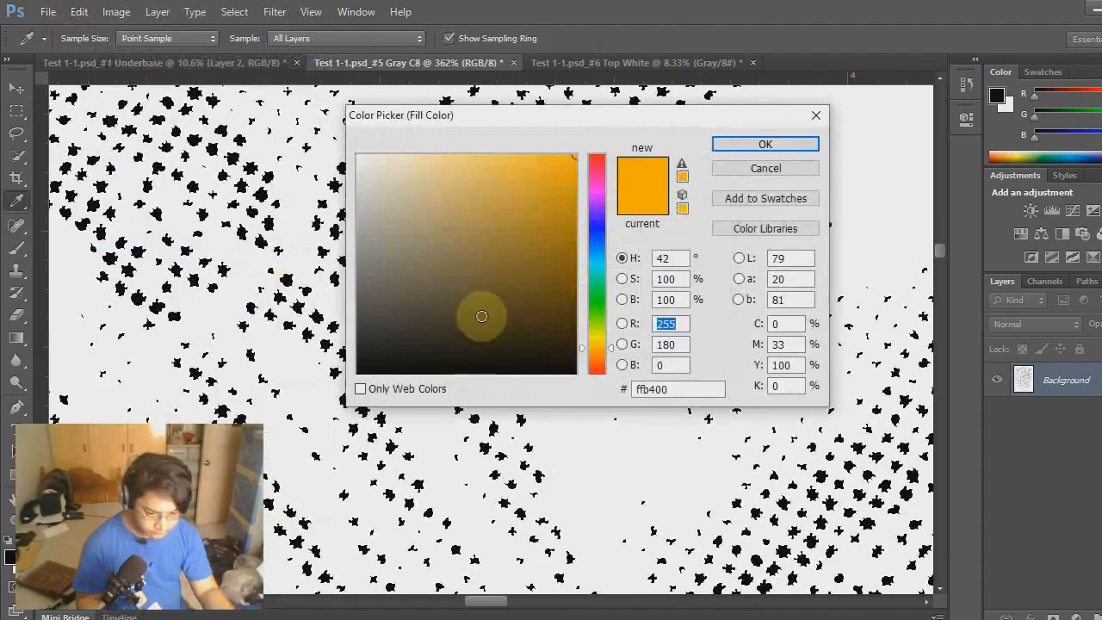
mouse_move(253, 244)
left_mouse_down()
mouse_move(319, 212)
mouse_move(307, 281)
mouse_move(504, 283)
mouse_move(586, 140)
left_mouse_up()
left_click(336, 288)
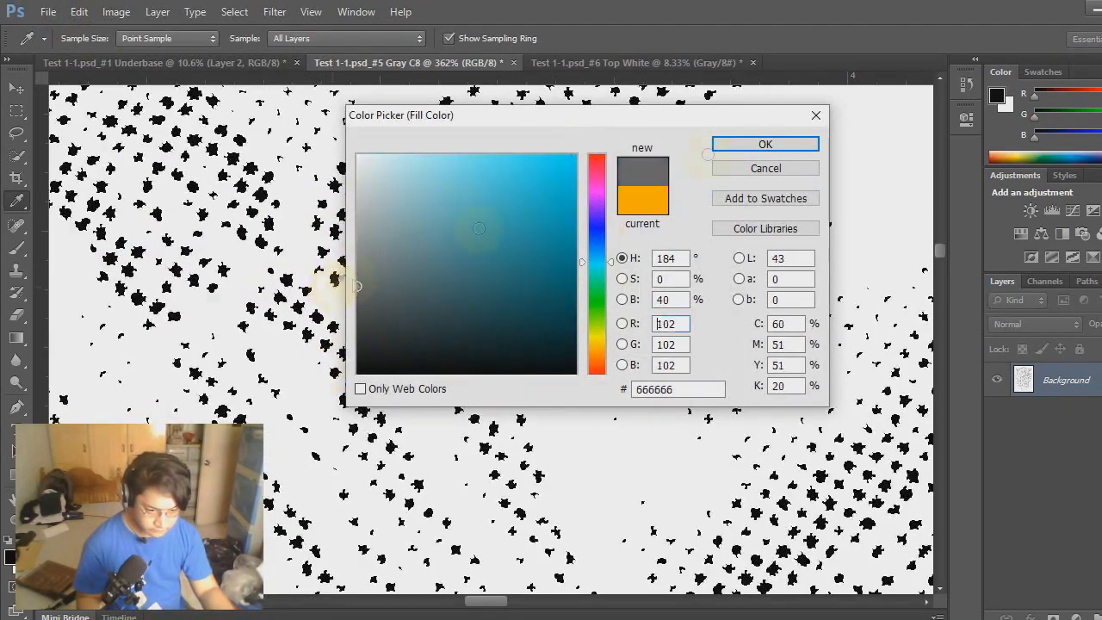
left_click(766, 143)
left_click(670, 178)
key("m")
Step: Paste the gray dots as a new layer into #1 Underbase and inspect the combined artwork
left_click(149, 63)
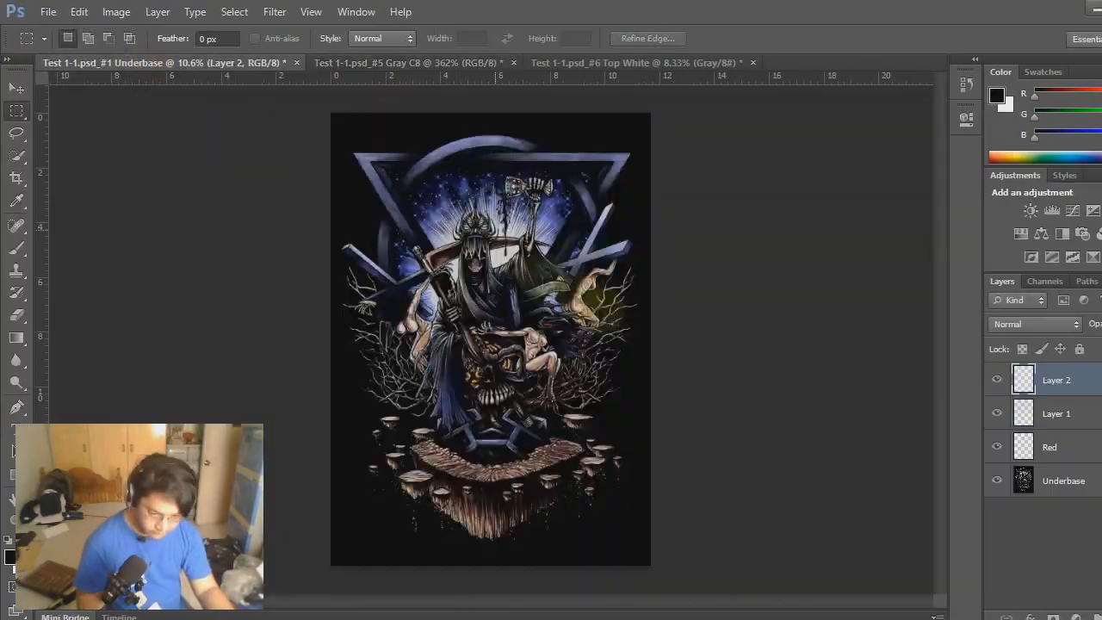
key("ctrl+v")
scroll(551, 332, "up", 7)
scroll(526, 268, "down", 5)
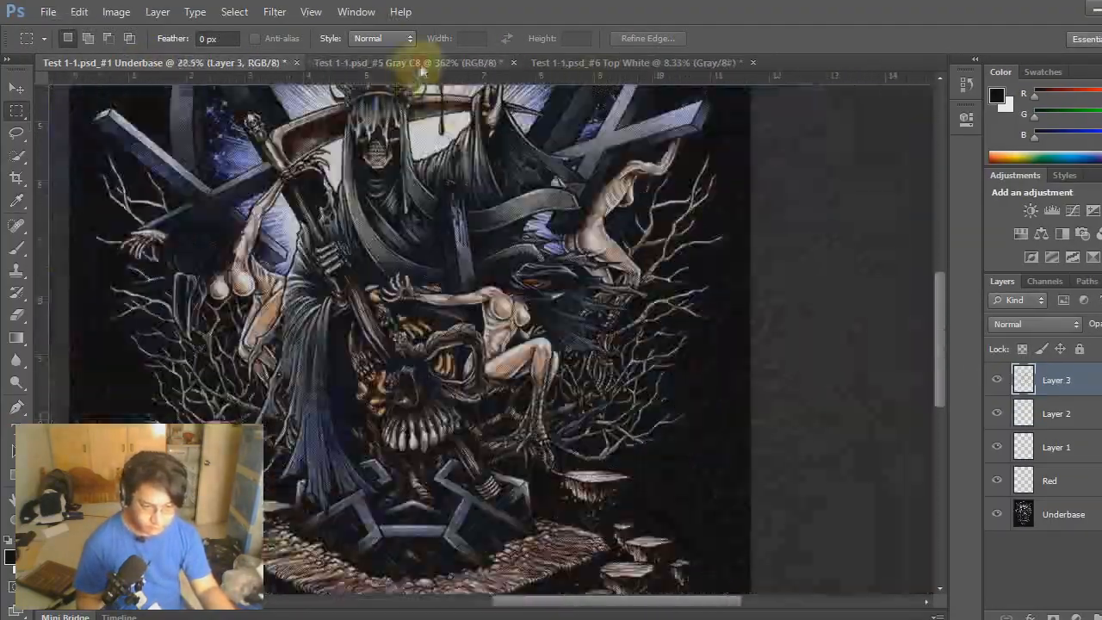
Step: Close the #5 Gray C8 document without saving it and look over the #6 Top White document
left_click(421, 65)
left_click(514, 63)
left_click(635, 253)
left_click(508, 64)
scroll(539, 255, "up", 5)
scroll(517, 249, "up", 2)
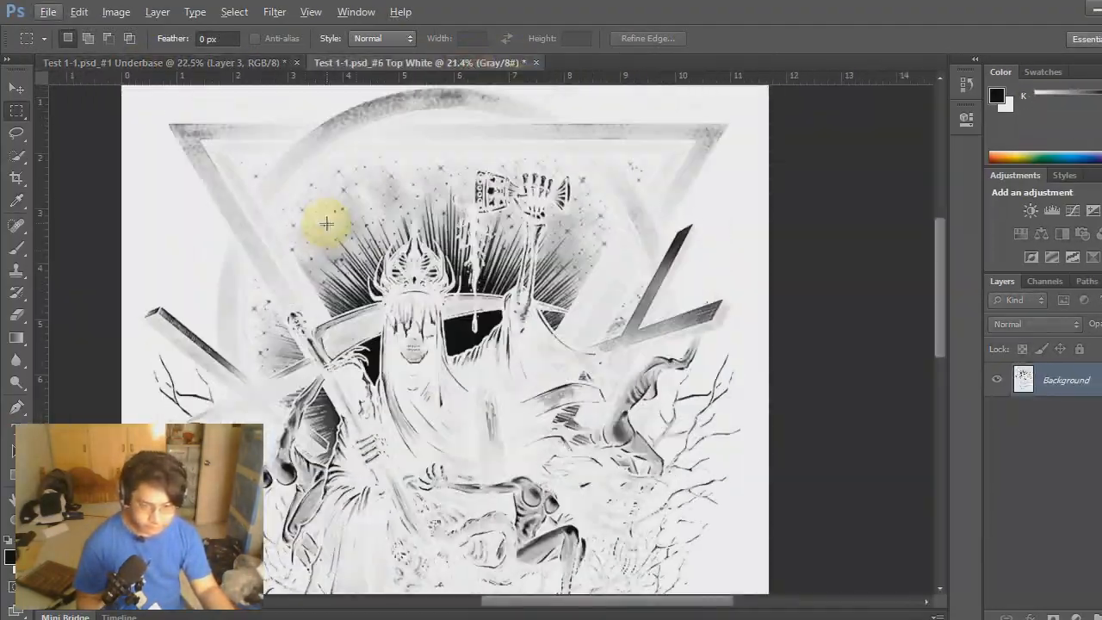
scroll(472, 329, "up", 2)
left_click(116, 11)
mouse_move(255, 32)
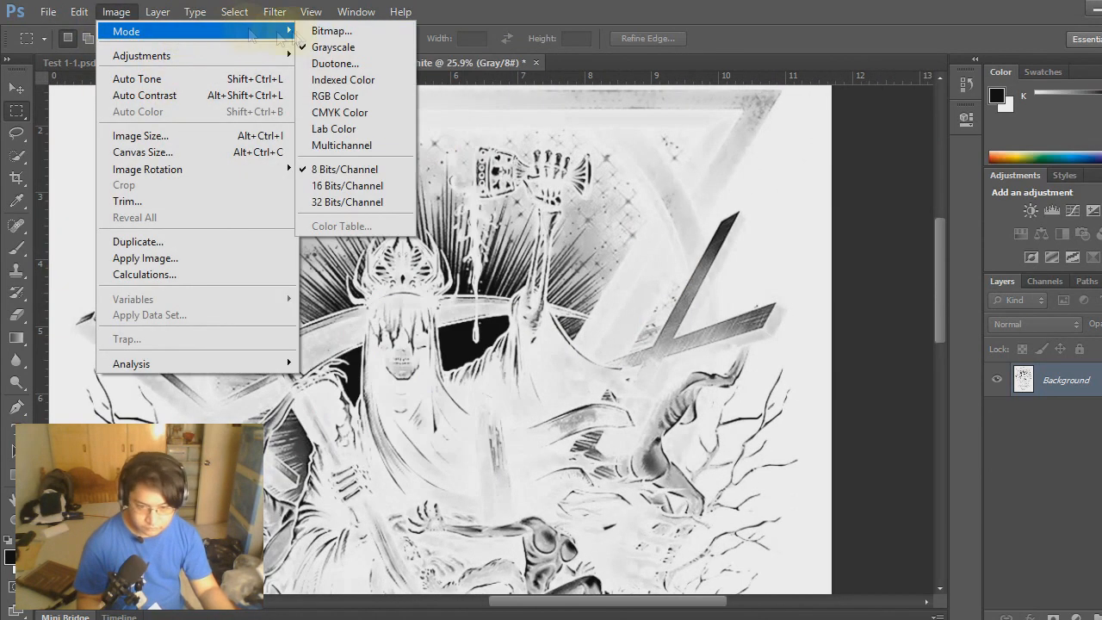
left_click(329, 31)
left_click(750, 157)
Step: Set the white point of the #6 Top White image in Levels by sampling its light background
key("ctrl+l")
left_click(980, 327)
left_click(733, 141)
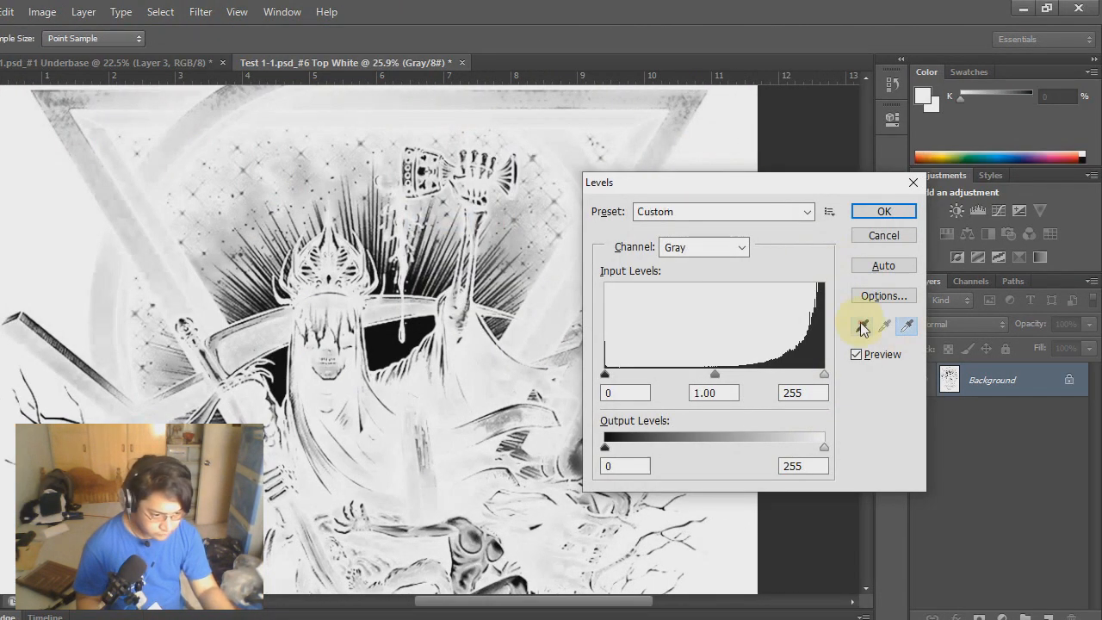
left_click(884, 211)
Step: Convert the #6 Top White document to a Bitmap at 300 pixels/inch using the Halftone Screen method
left_click(42, 12)
mouse_move(181, 32)
left_click(255, 31)
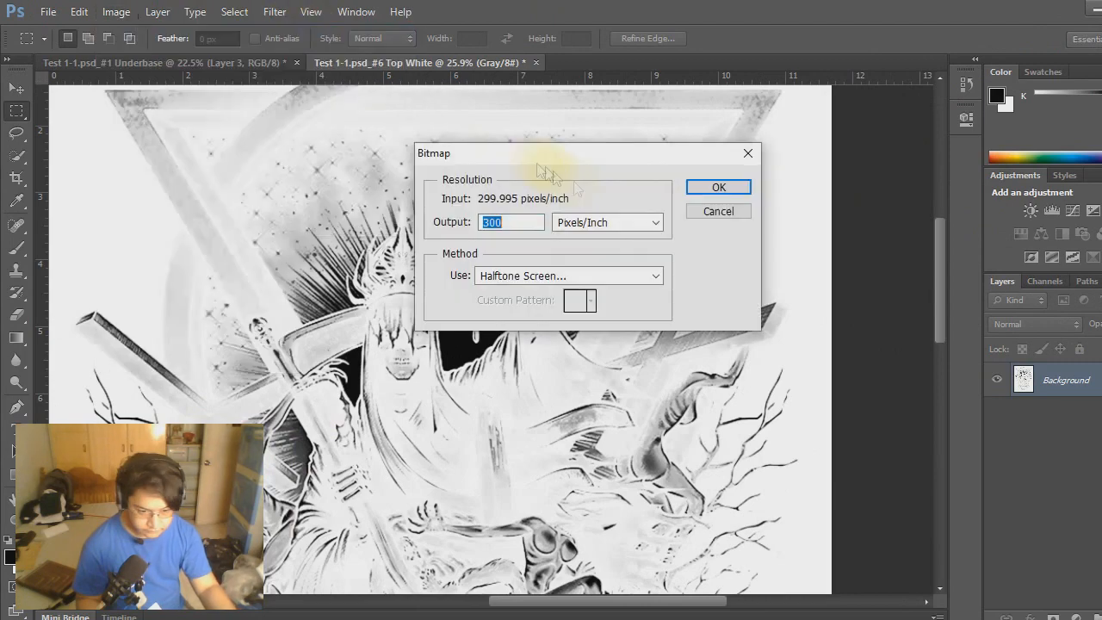
left_click(640, 184)
left_click(721, 206)
scroll(451, 326, "up", 4)
Step: Convert the Top White bitmap to Grayscale and on to RGB Color mode
left_click(116, 13)
mouse_move(255, 32)
left_click(361, 47)
left_click(115, 11)
mouse_move(137, 30)
left_click(333, 98)
Step: Select the black halftone dots of the Top White document with Color Range at Fuzziness 200
left_click(235, 11)
left_click(280, 161)
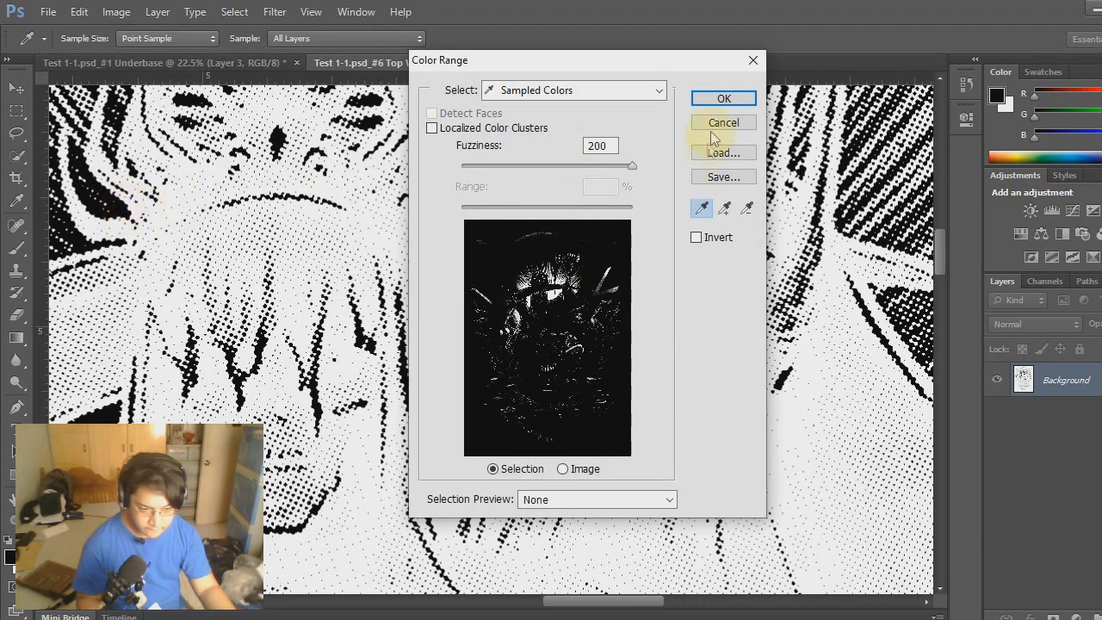
left_click(723, 100)
key("m")
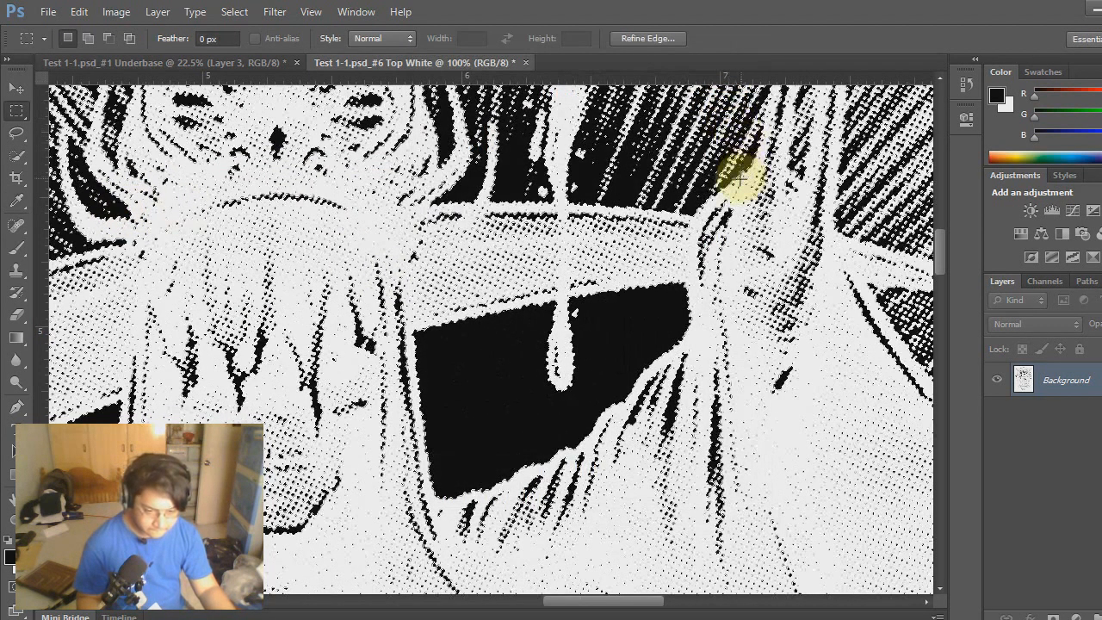
Step: Fill the selected Top White dots with white (ffffff)
scroll(697, 336, "down", 3)
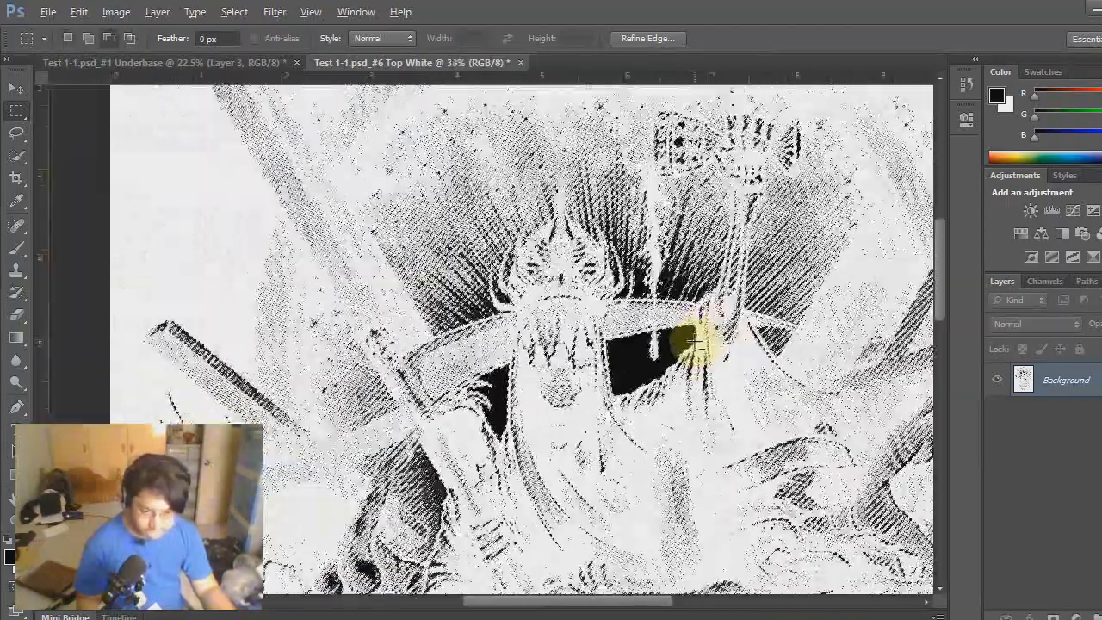
scroll(694, 341, "down", 1)
left_click(78, 11)
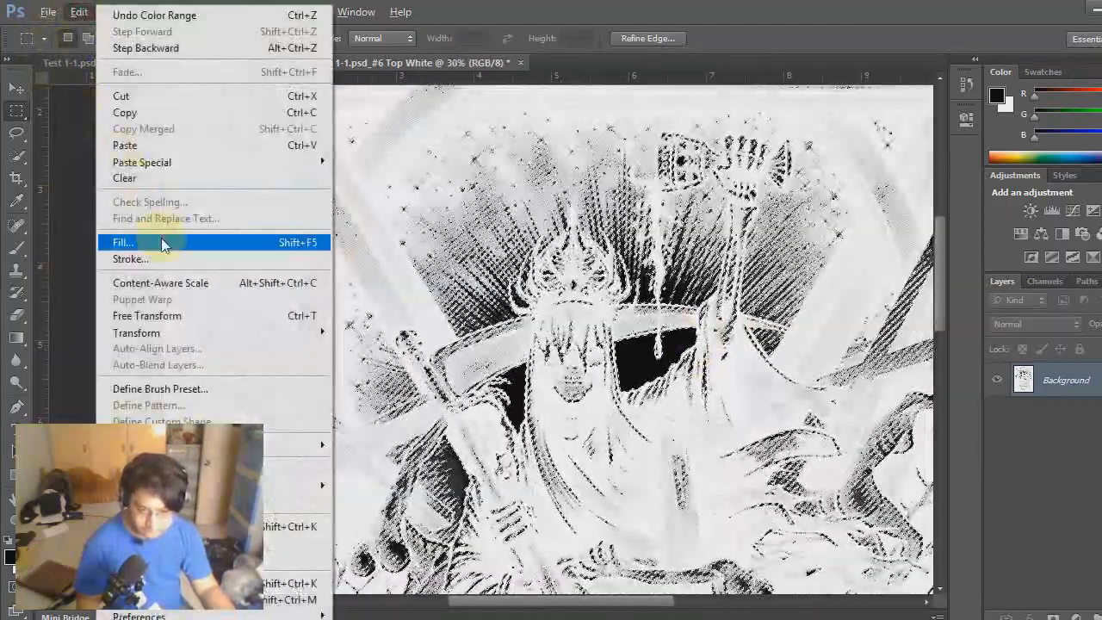
left_click(165, 242)
left_click(593, 188)
left_click(594, 191)
left_click_drag(473, 219, 358, 156)
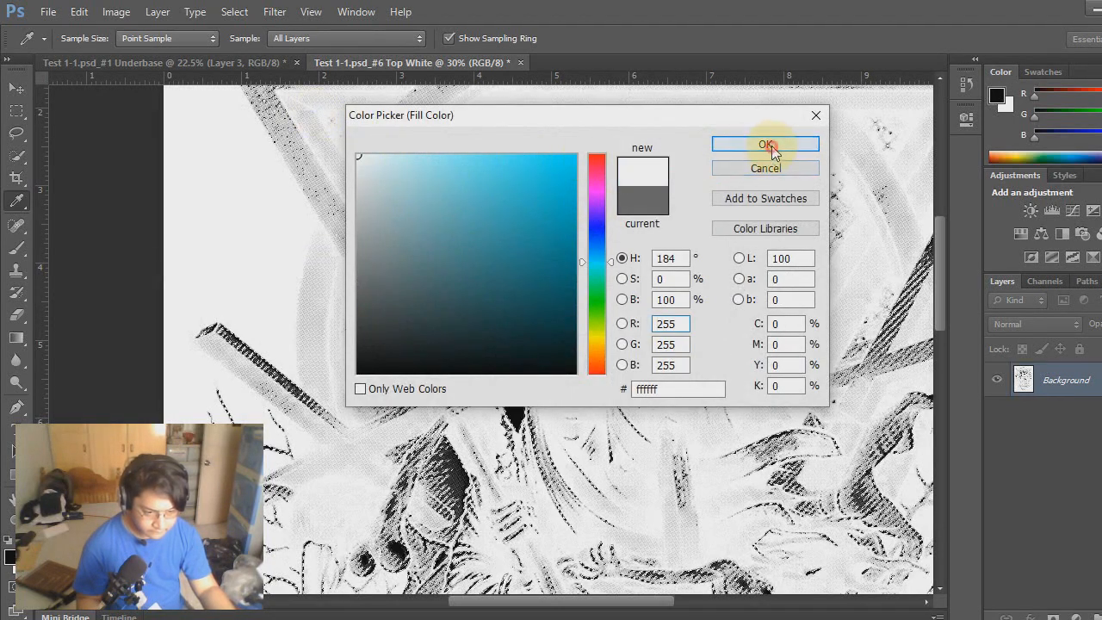
left_click(772, 151)
left_click(687, 177)
key("m")
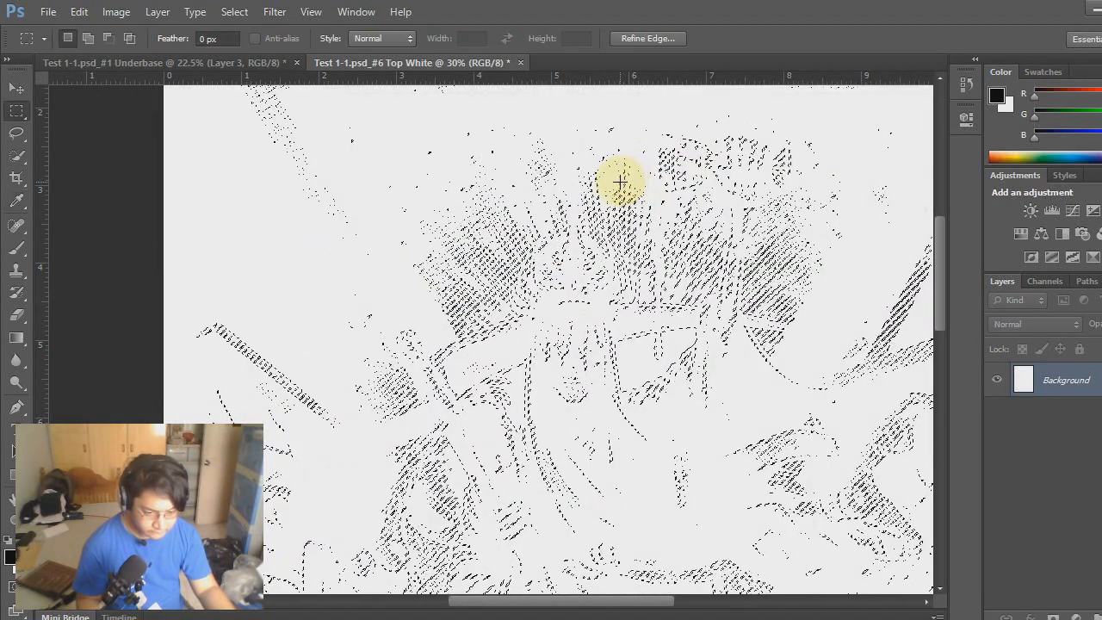
Step: Cut the white dots, paste them as a new layer into #1 Underbase and inspect the full composite
left_click(186, 66)
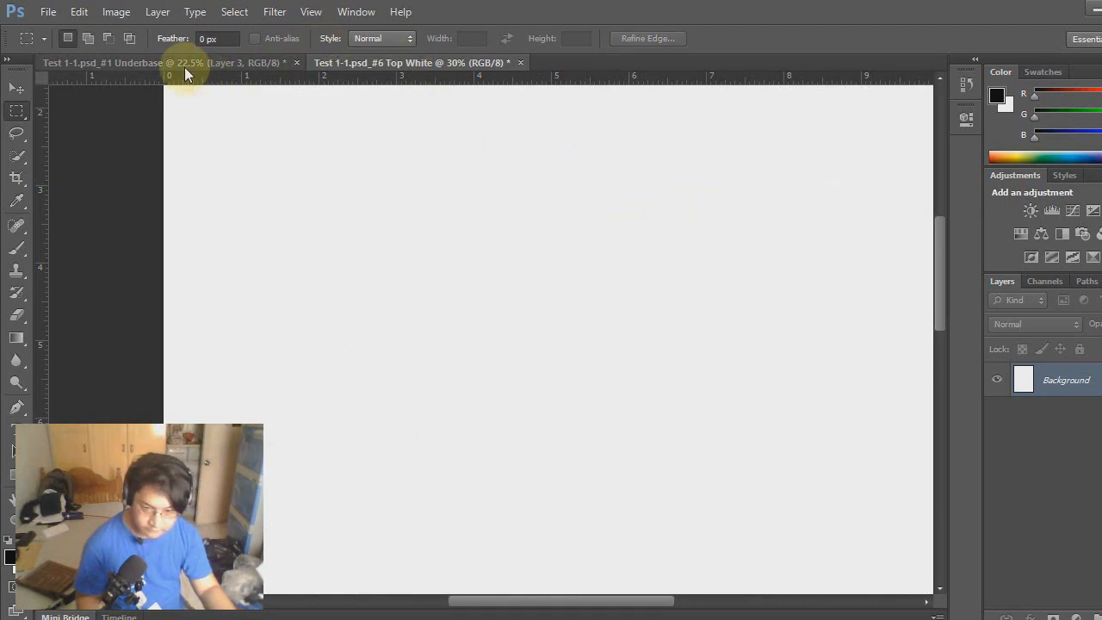
key("ctrl+shift+alt+n")
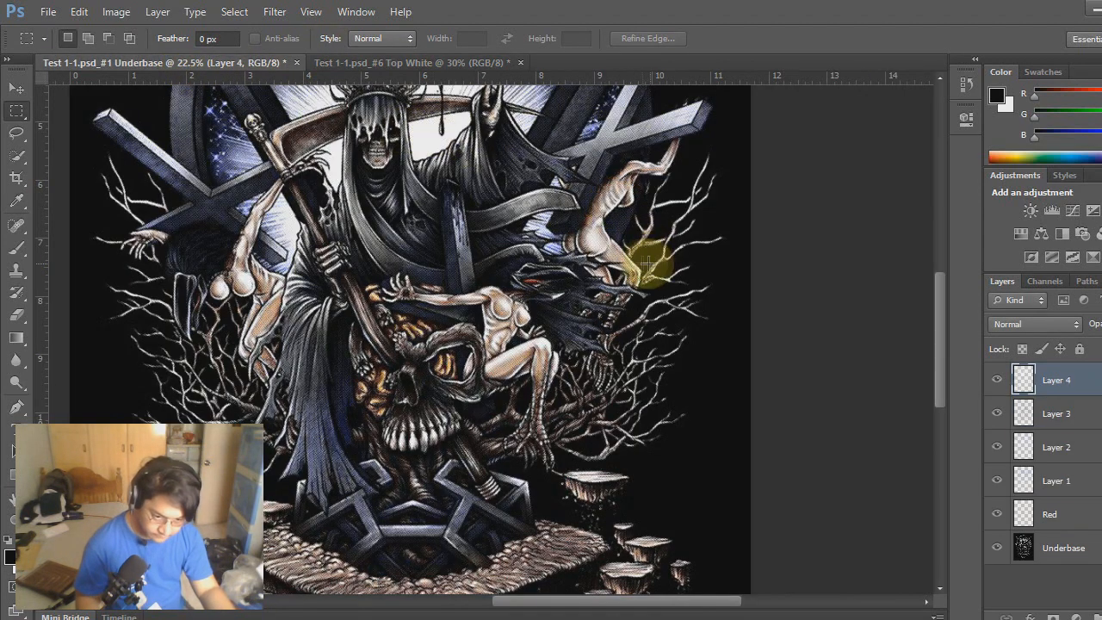
scroll(633, 276, "down", 3)
scroll(681, 323, "down", 1)
scroll(655, 353, "up", 4)
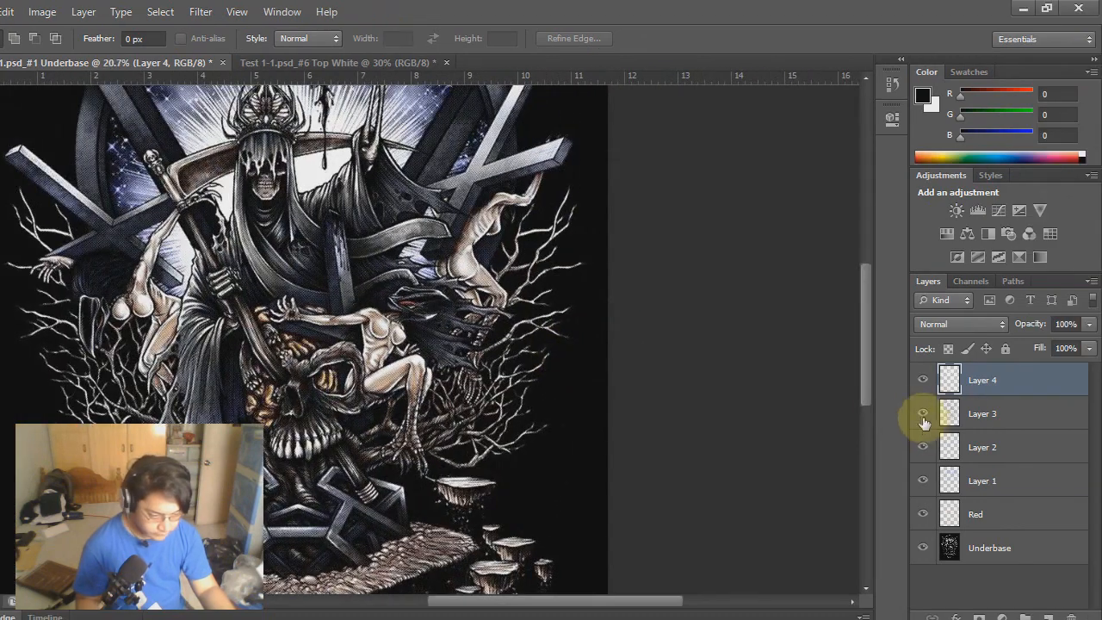
scroll(457, 317, "down", 2)
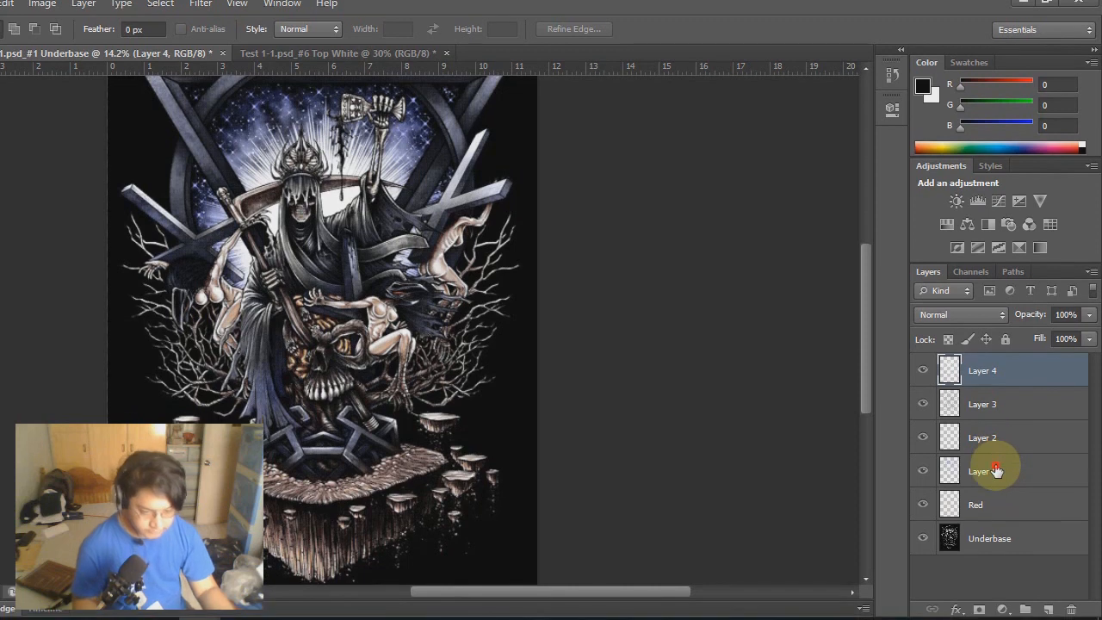
Step: Hide Layers 1 to 4 above Red, show Layer 1 again and rename it Blue
left_click(982, 479)
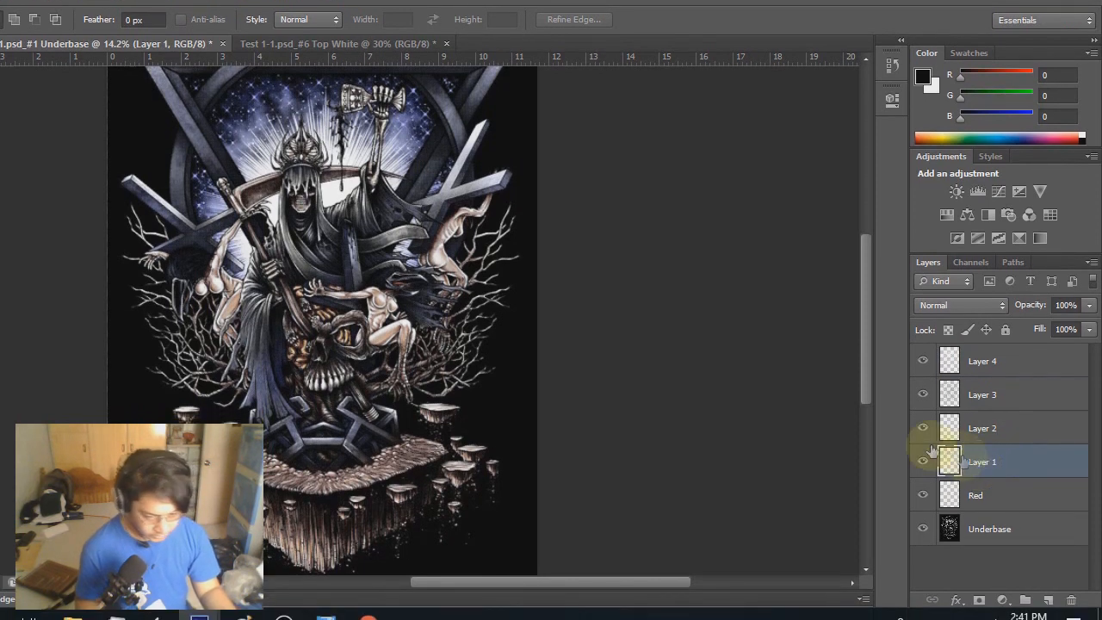
scroll(384, 295, "up", 3)
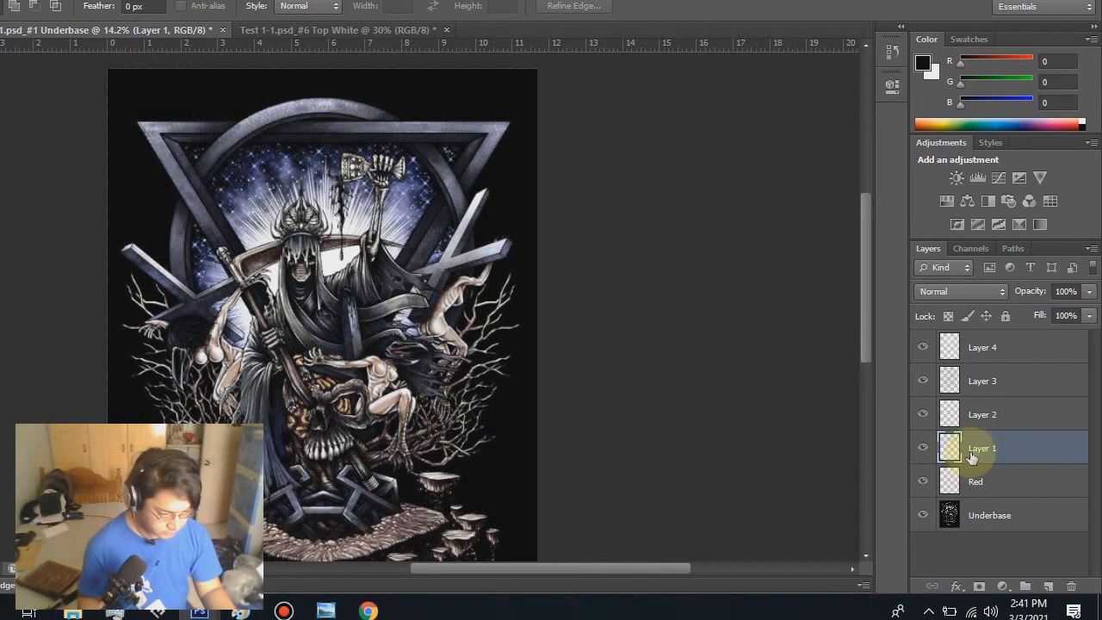
left_click_drag(923, 347, 923, 480)
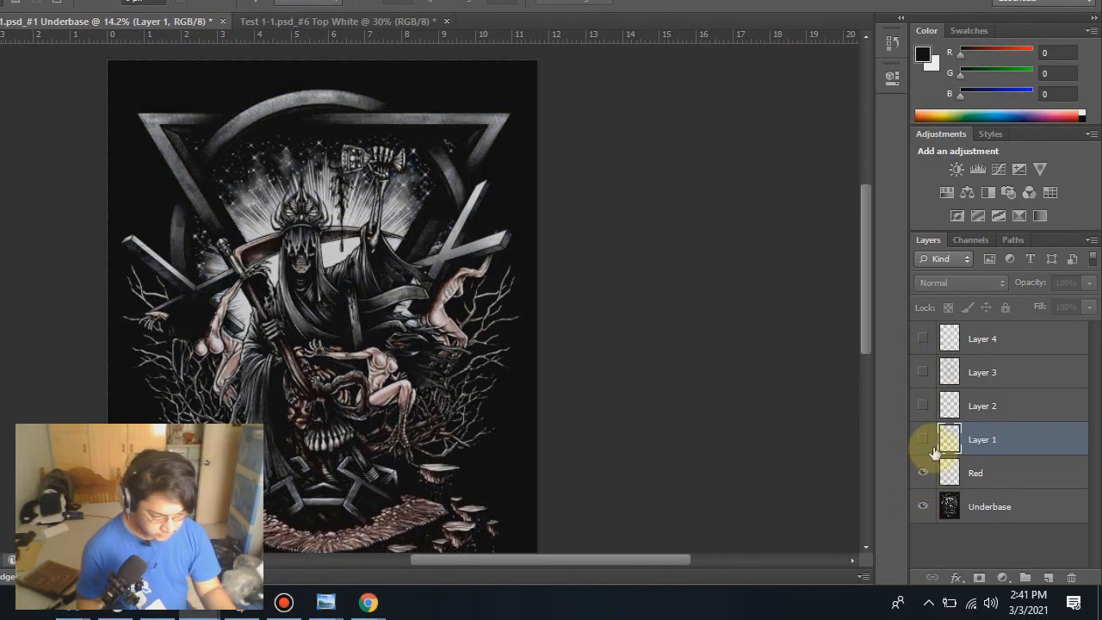
scroll(383, 366, "up", 6)
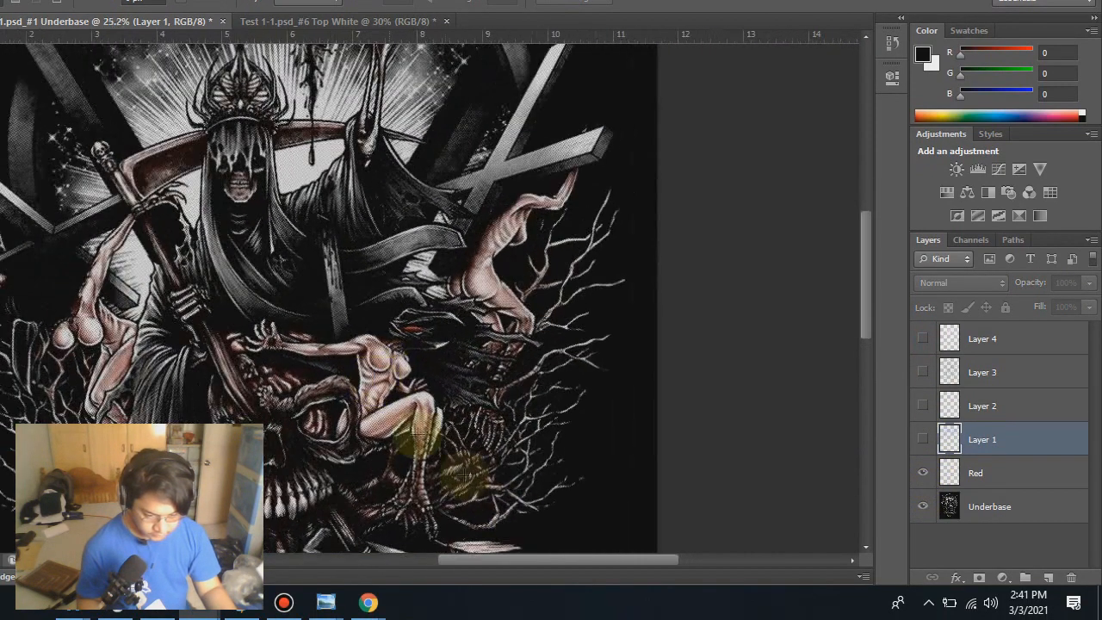
left_click_drag(595, 568, 561, 571)
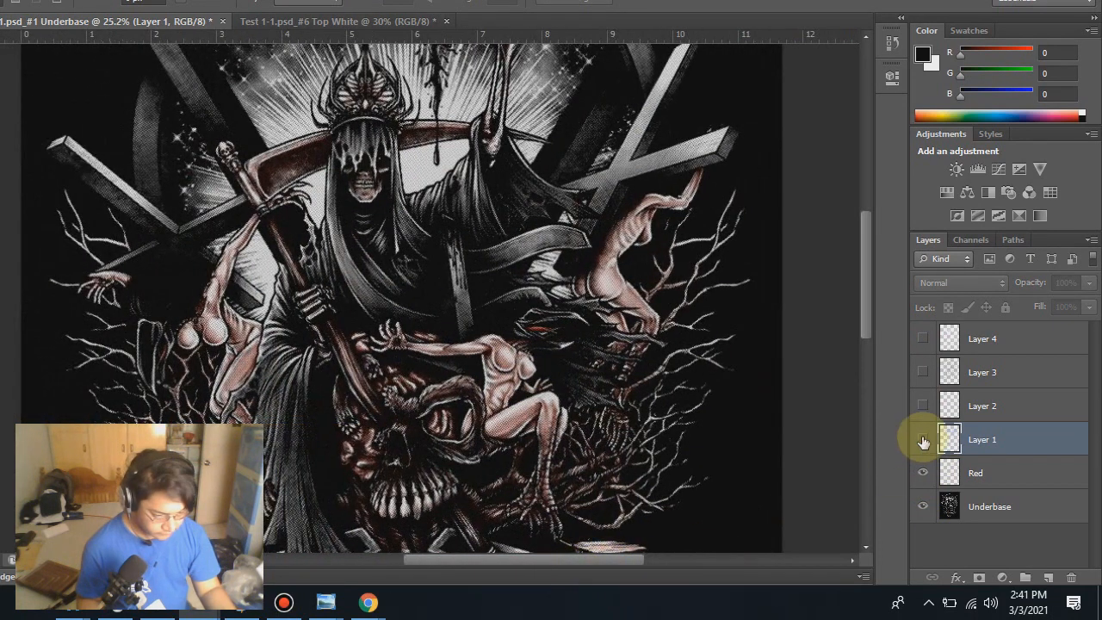
left_click(923, 440)
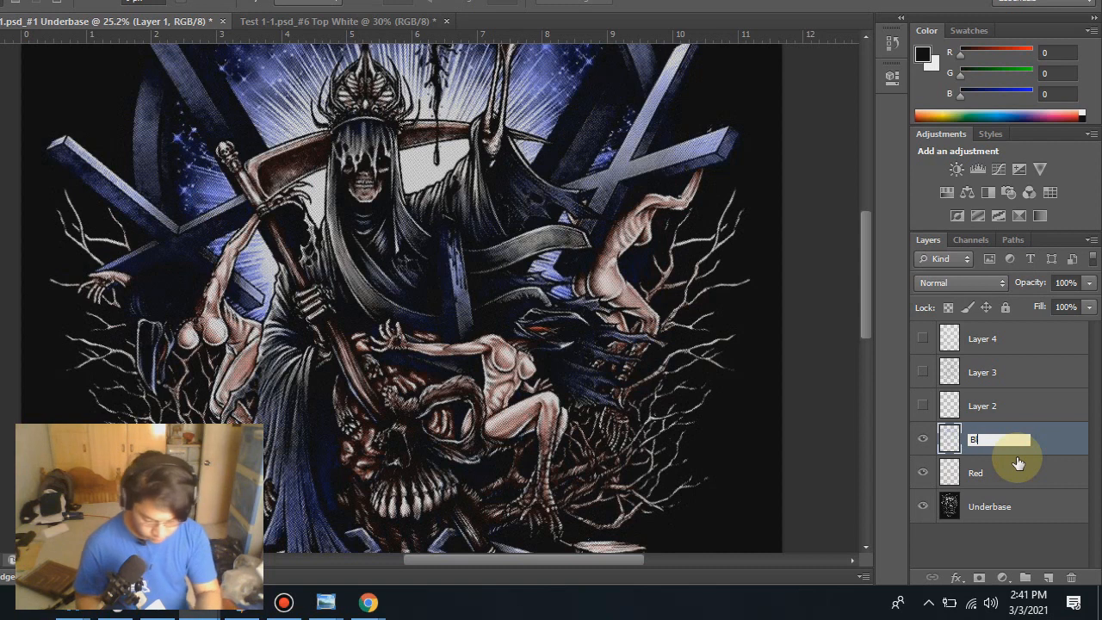
Step: Show Layer 2 above Blue and rename it Gold
left_click(982, 405)
left_click(923, 405)
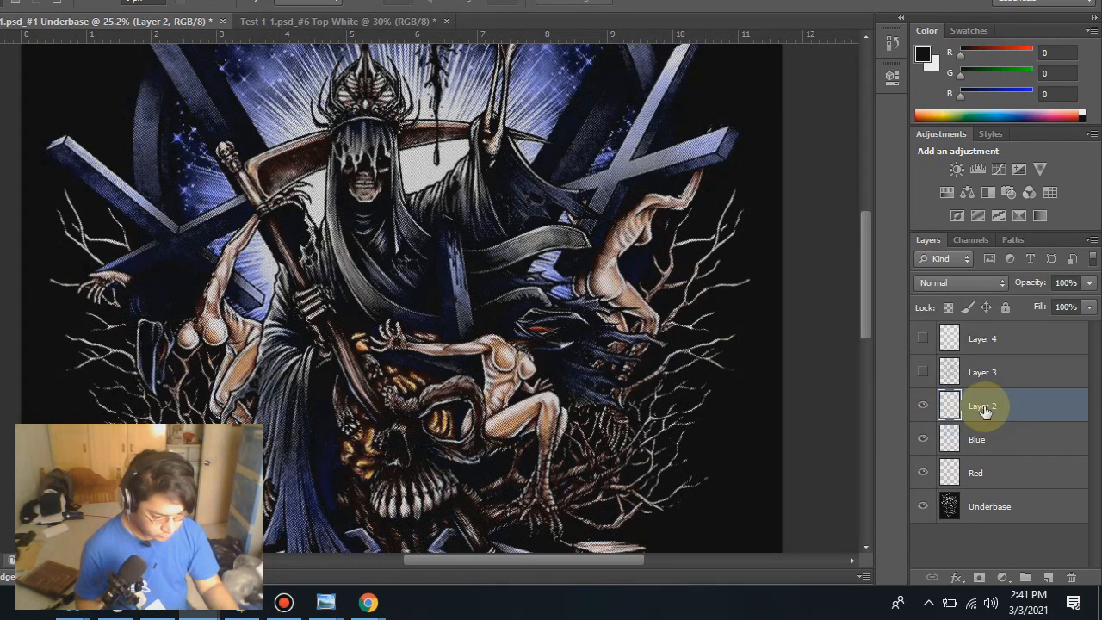
left_click(923, 408)
left_click(923, 409)
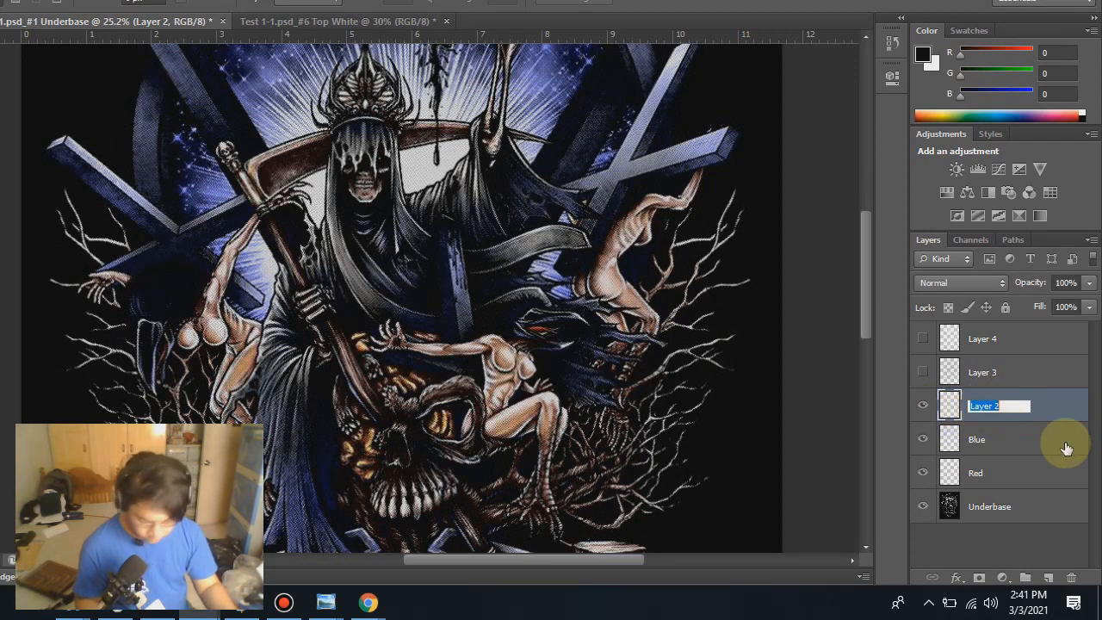
key("Return")
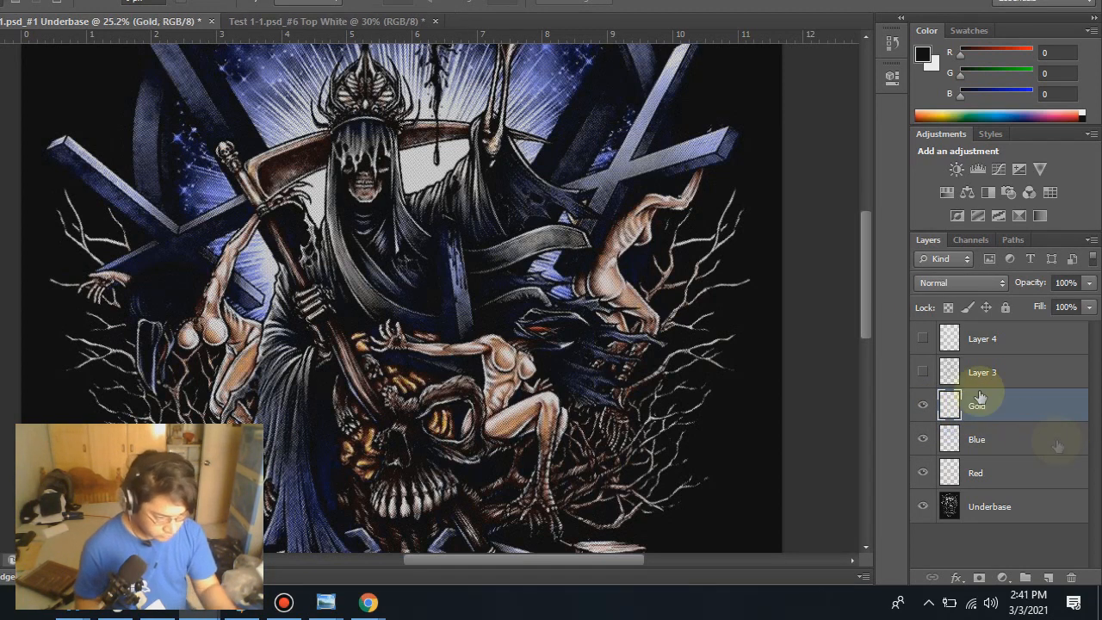
Step: Show Layer 3 and rename it Gre, and rename the hidden Layer 4 as Top
left_click(923, 374)
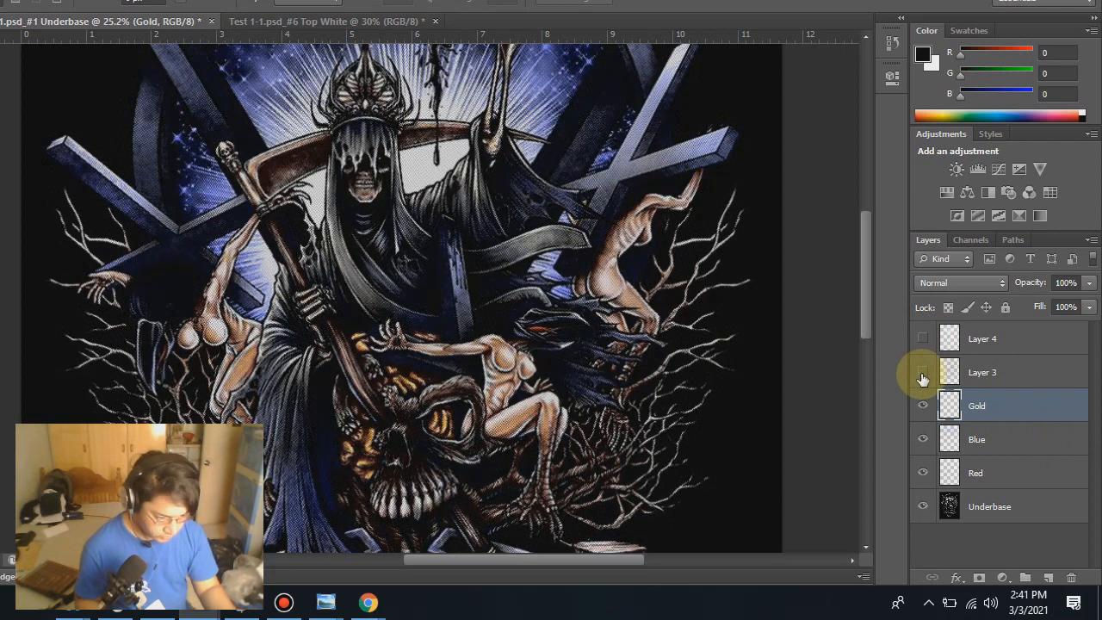
left_click(926, 373)
double_click(985, 371)
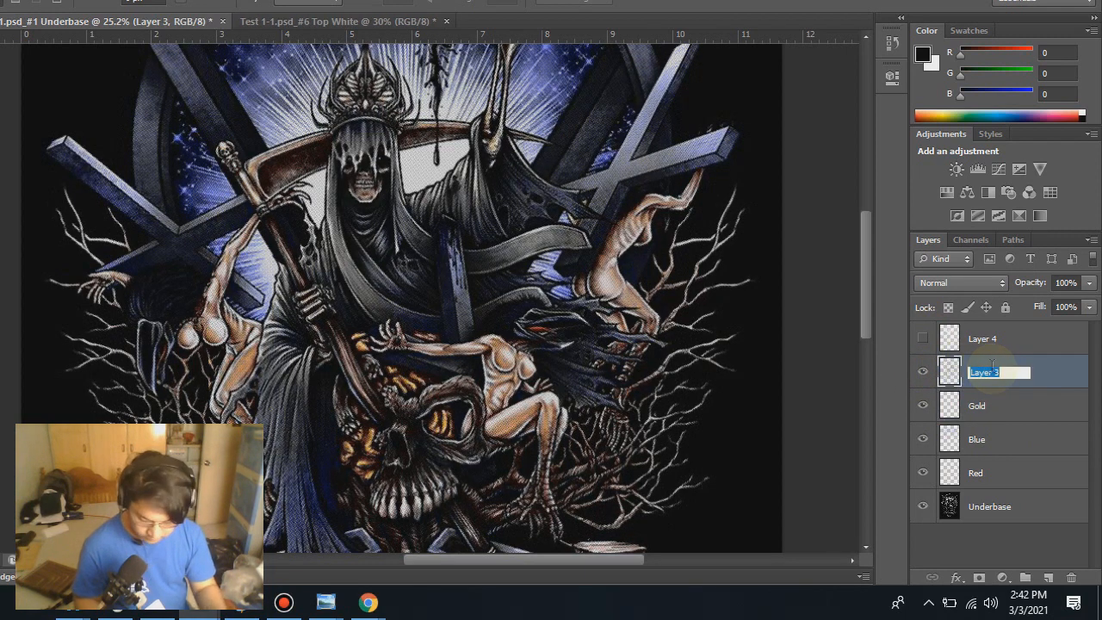
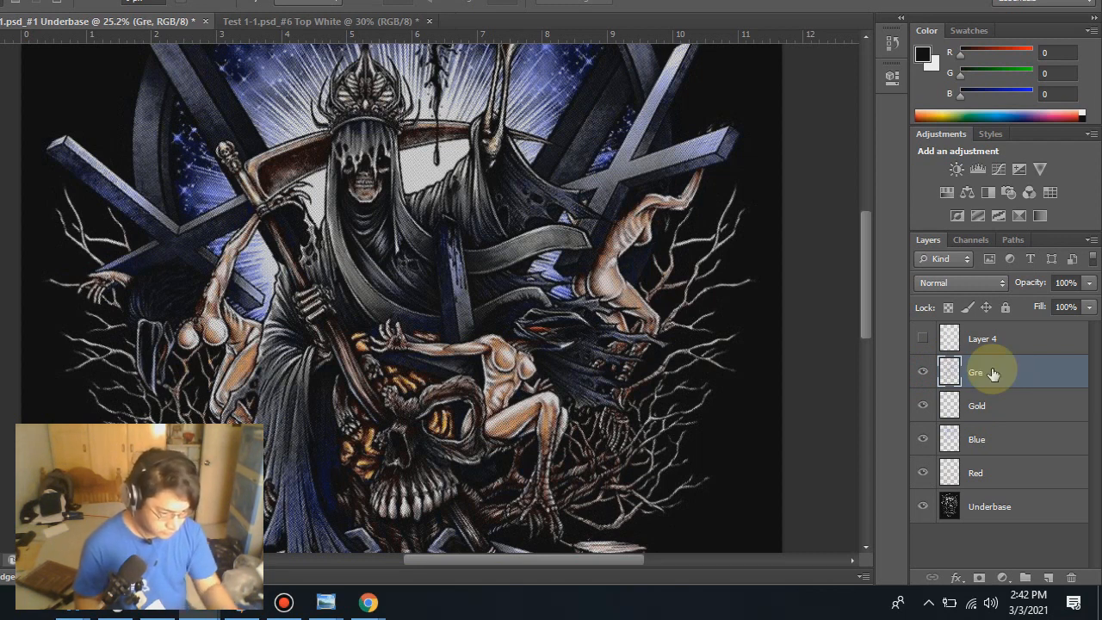
double_click(983, 336)
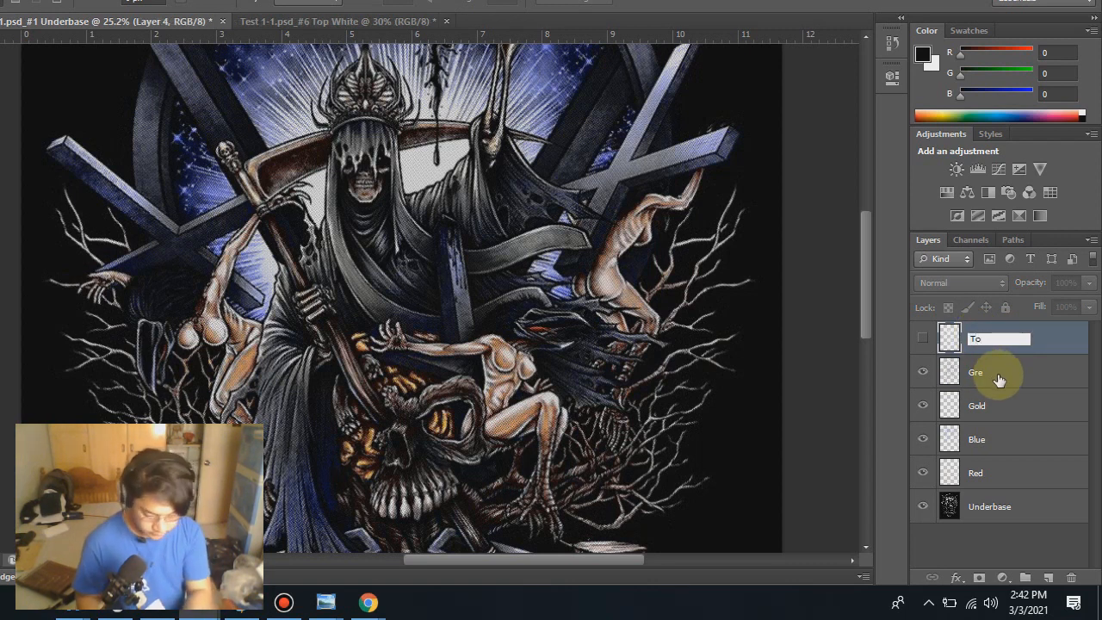
Step: Select the Underbase layer and hide the Gre, Gold, Blue and Red layers above it
scroll(411, 417, "down", 3)
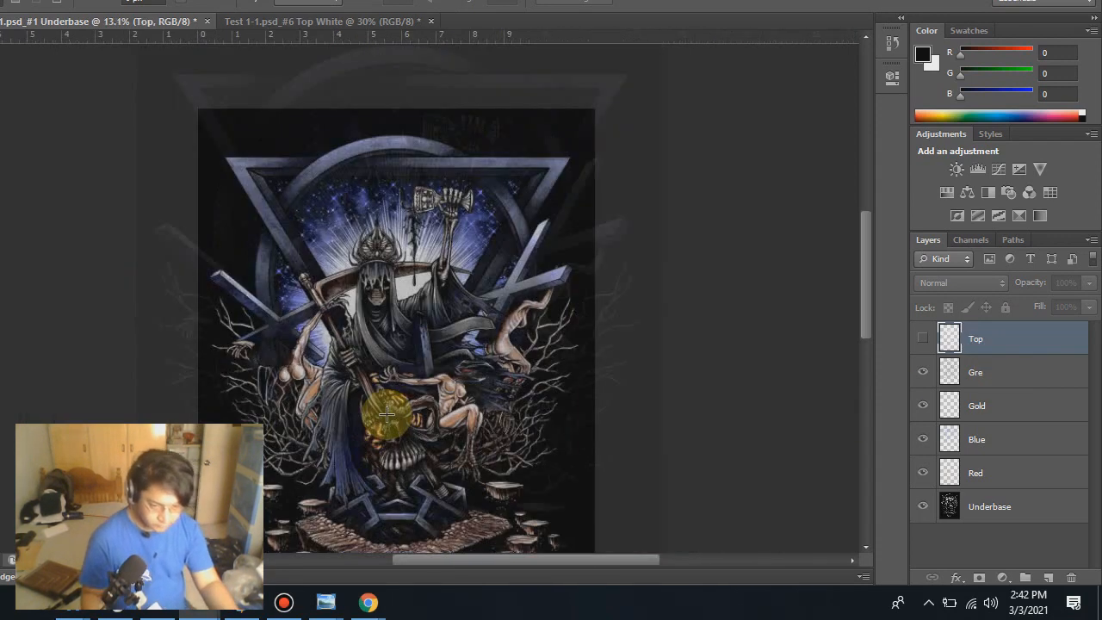
scroll(400, 302, "down", 1)
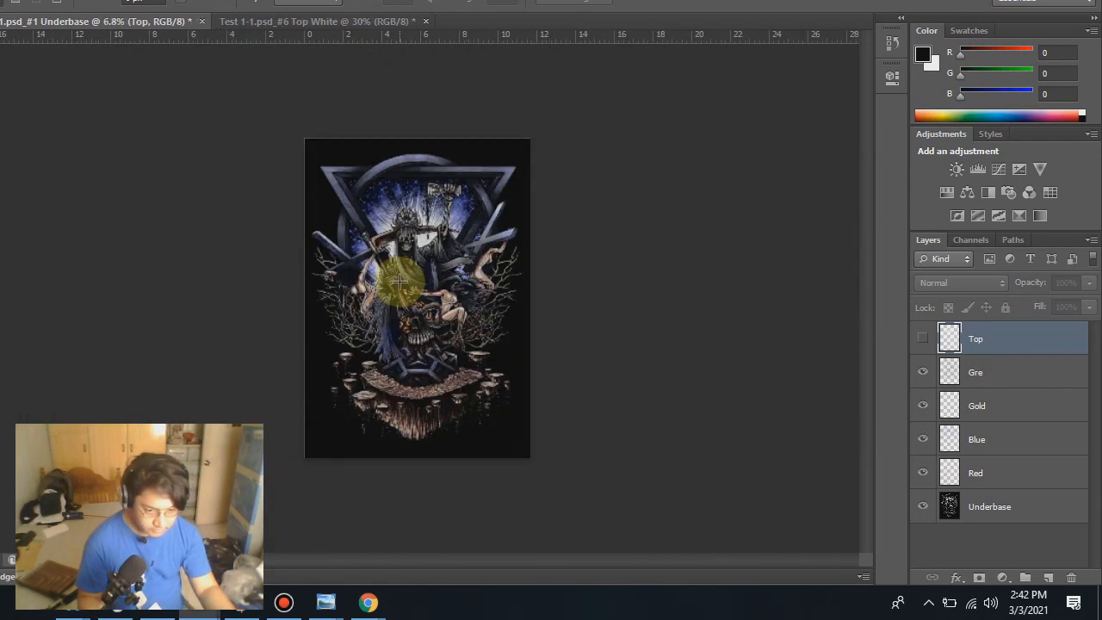
scroll(406, 301, "up", 3)
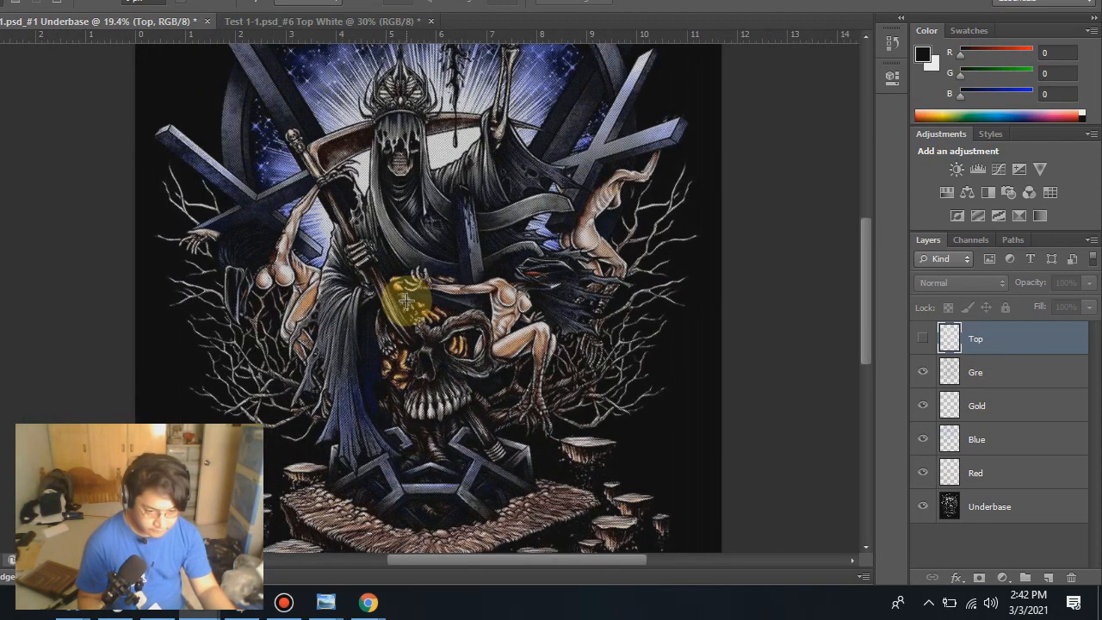
left_click(923, 509)
left_click(923, 509)
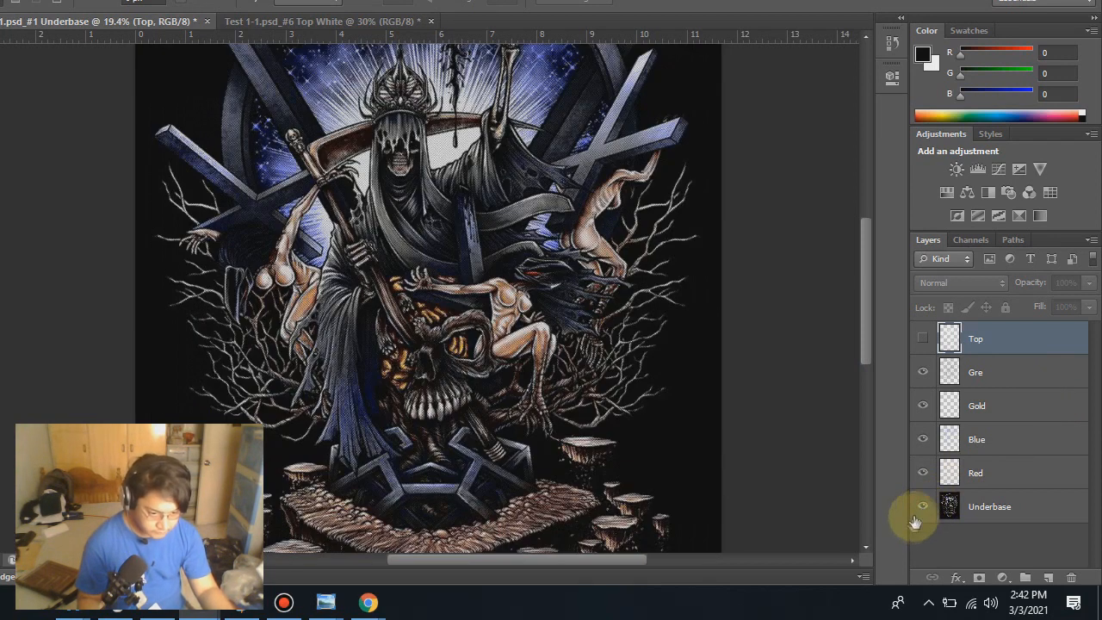
left_click(966, 554)
left_click(1031, 509)
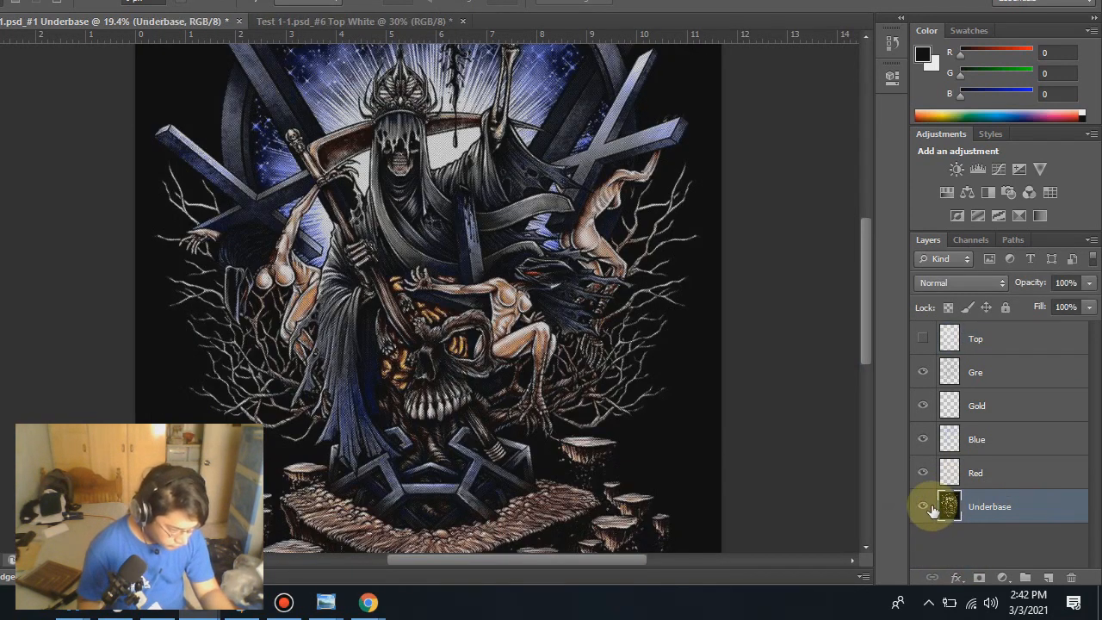
left_click_drag(923, 372, 930, 469)
Step: Add a Solid Color fill layer in black
left_click(954, 529)
left_click(1003, 577)
left_click(965, 209)
left_click_drag(389, 229, 211, 97)
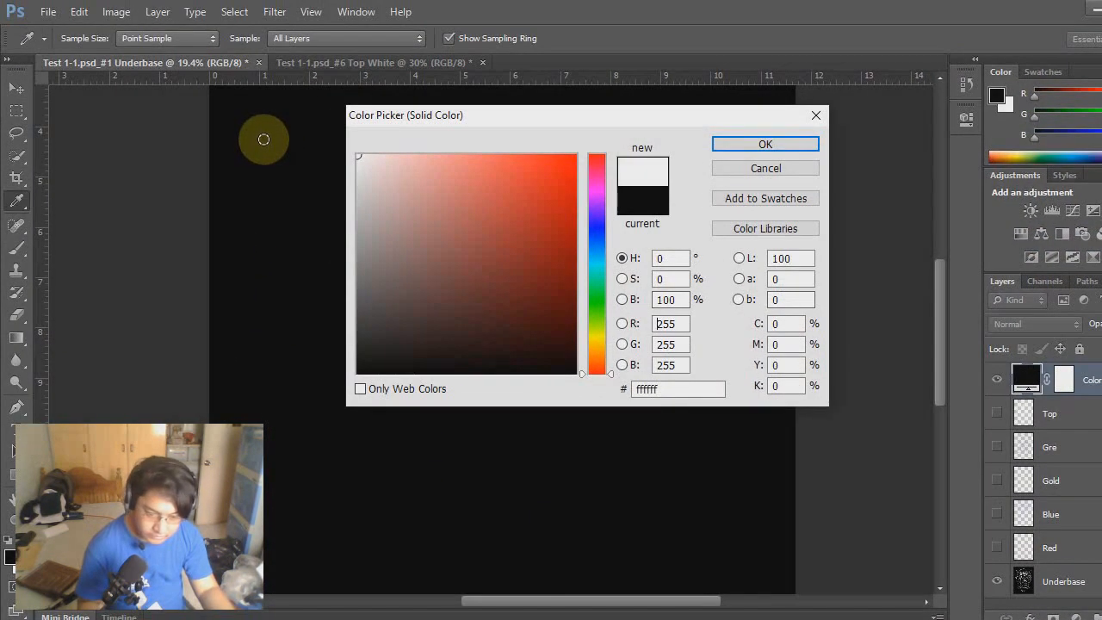
left_click_drag(263, 138, 221, 410)
left_click(730, 142)
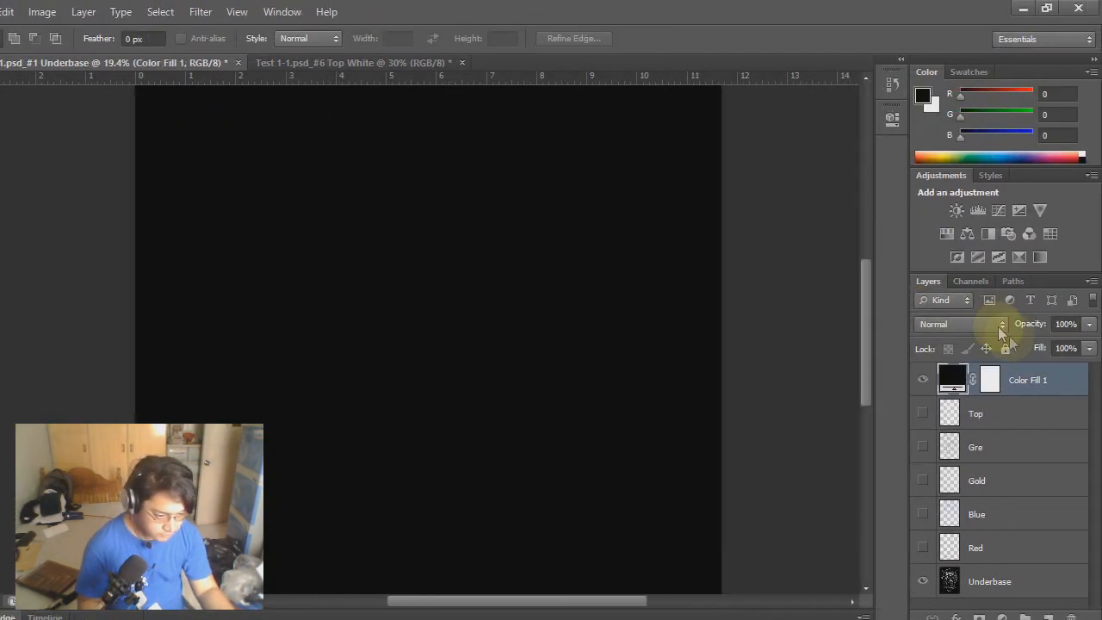
Step: Move the black color fill layer beneath Underbase and toggle the Underbase's visibility to compare
left_click_drag(1068, 379, 1030, 561)
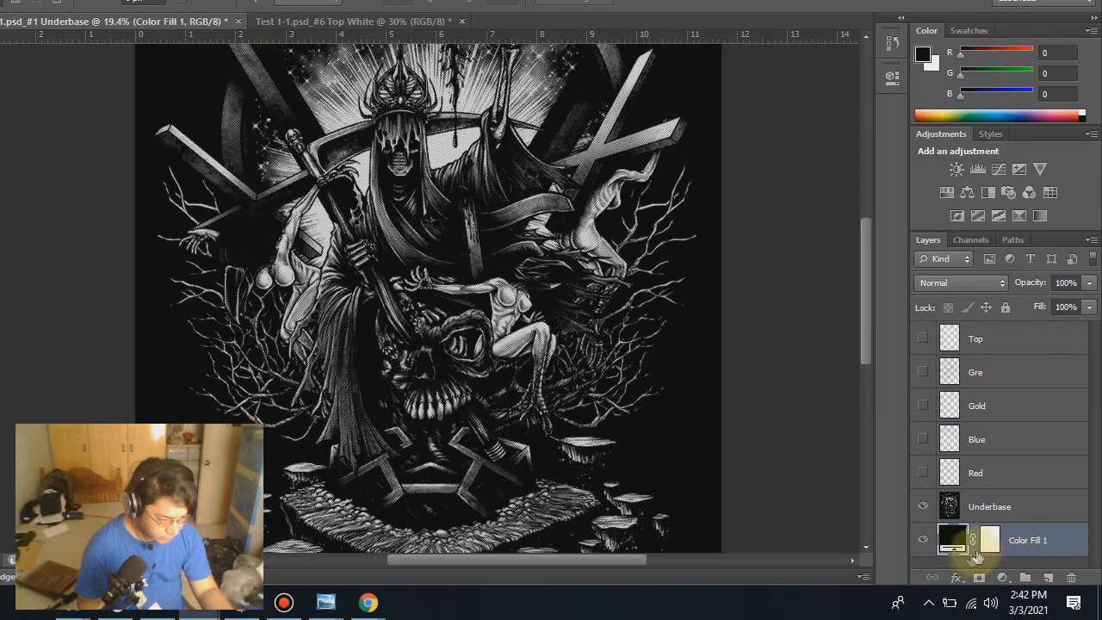
left_click(924, 510)
left_click(924, 509)
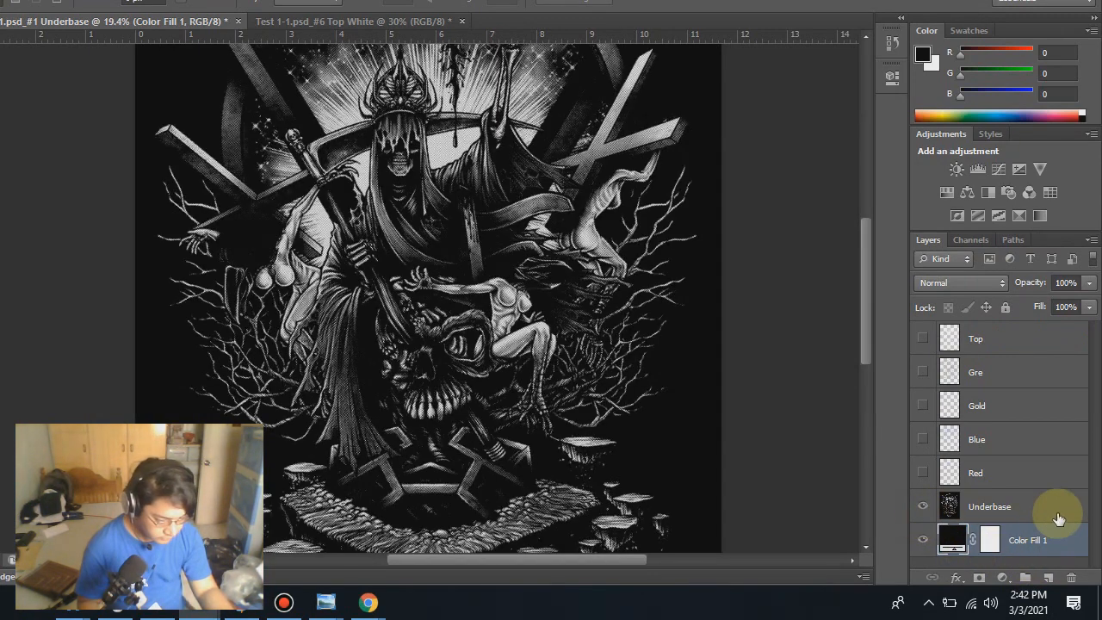
Step: Invert the Underbase layer's colors and inspect its halftone dots up close
left_click(1058, 517)
key("ctrl+i")
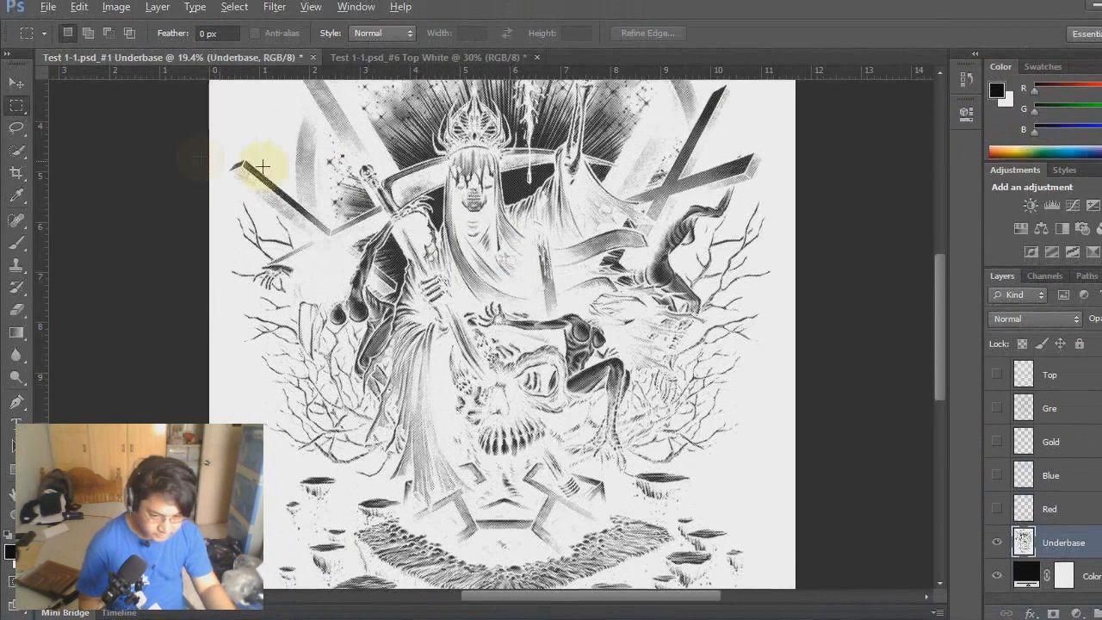
scroll(364, 173, "up", 10)
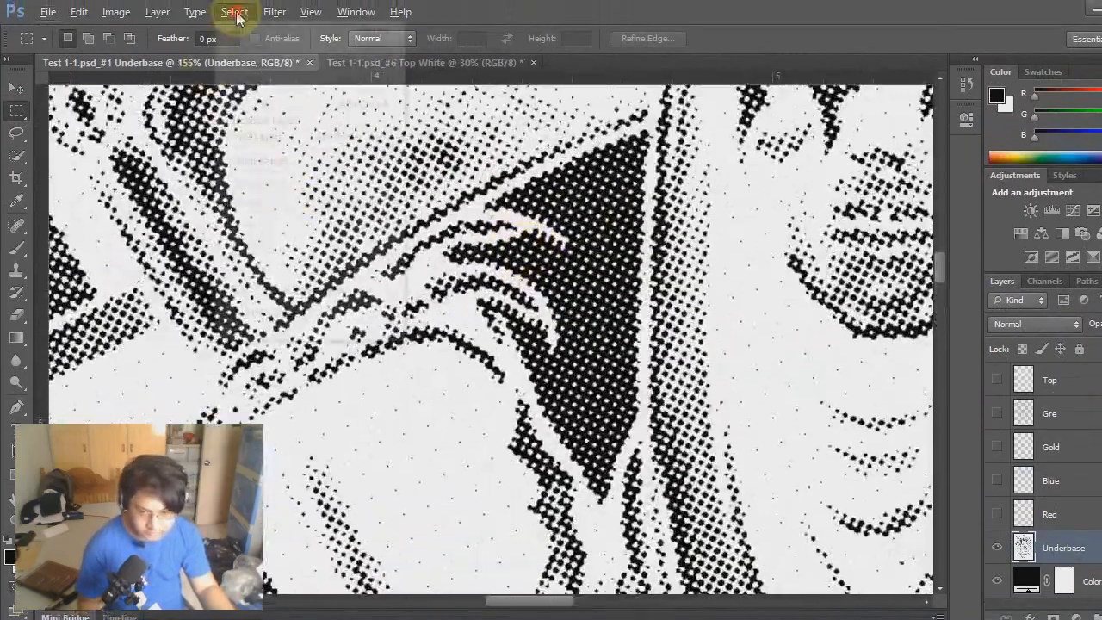
Step: Apply Levels to the Underbase layer, sampling the black point from its dark halftone dots
left_click(115, 6)
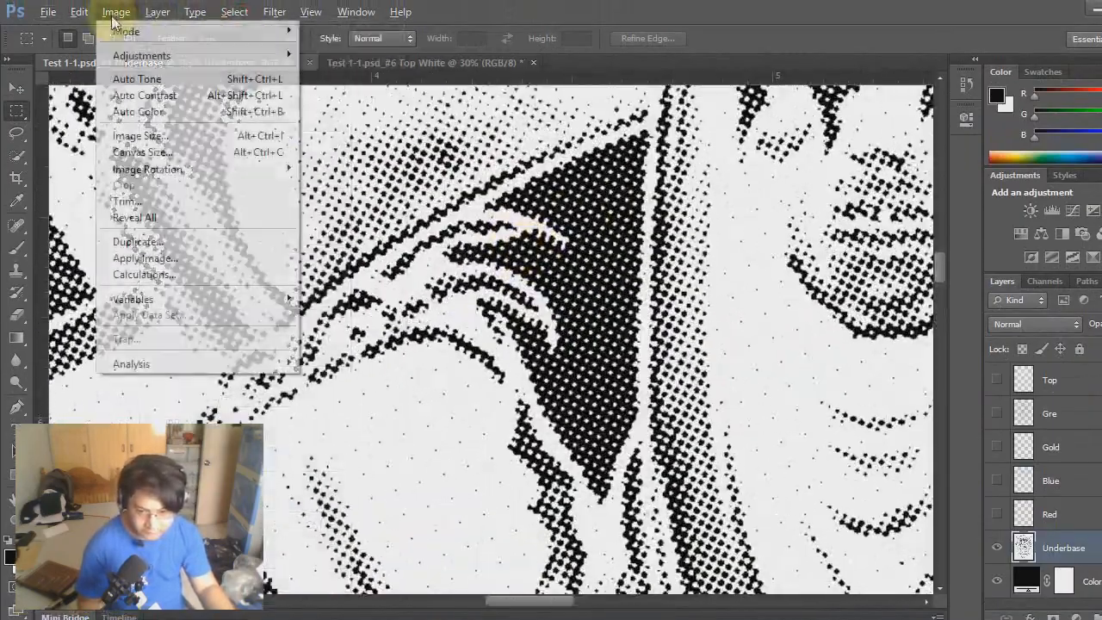
left_click(234, 11)
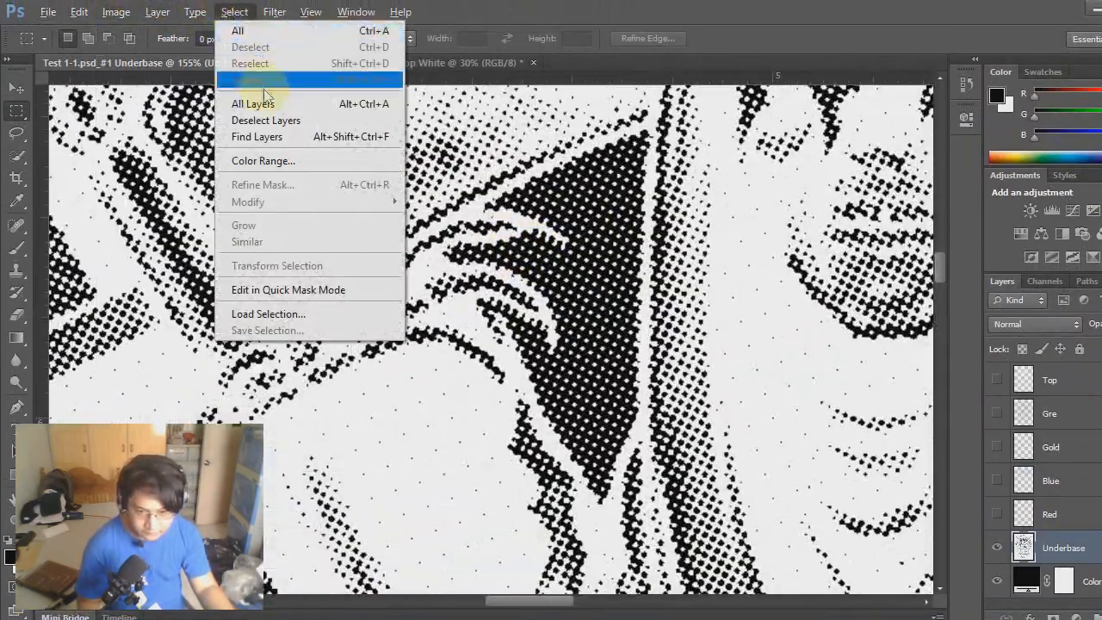
left_click(654, 9)
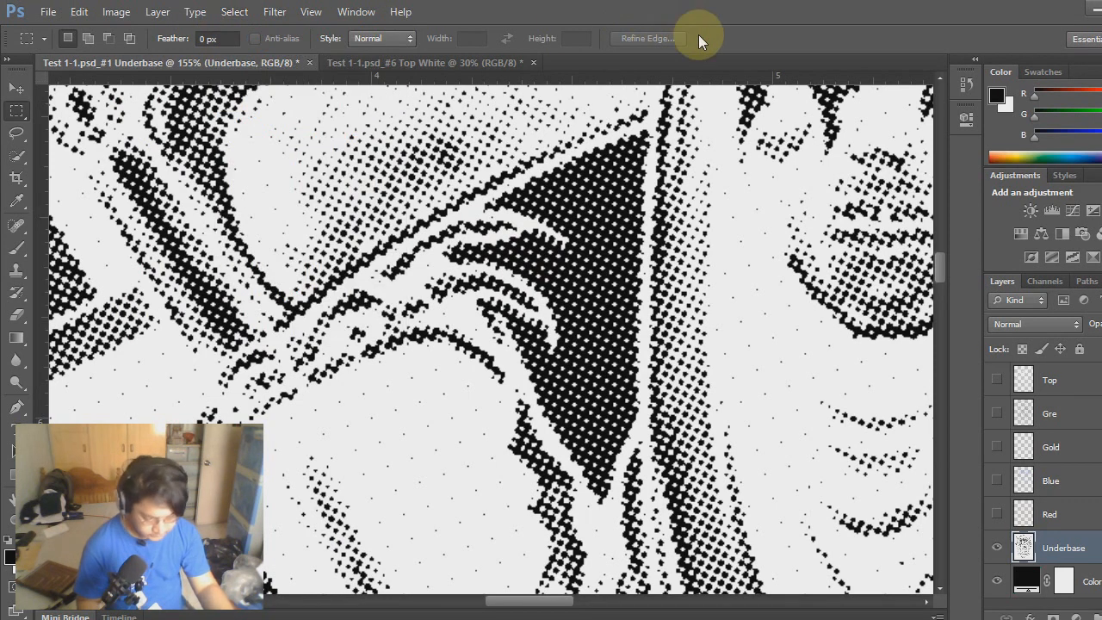
key("ctrl+l")
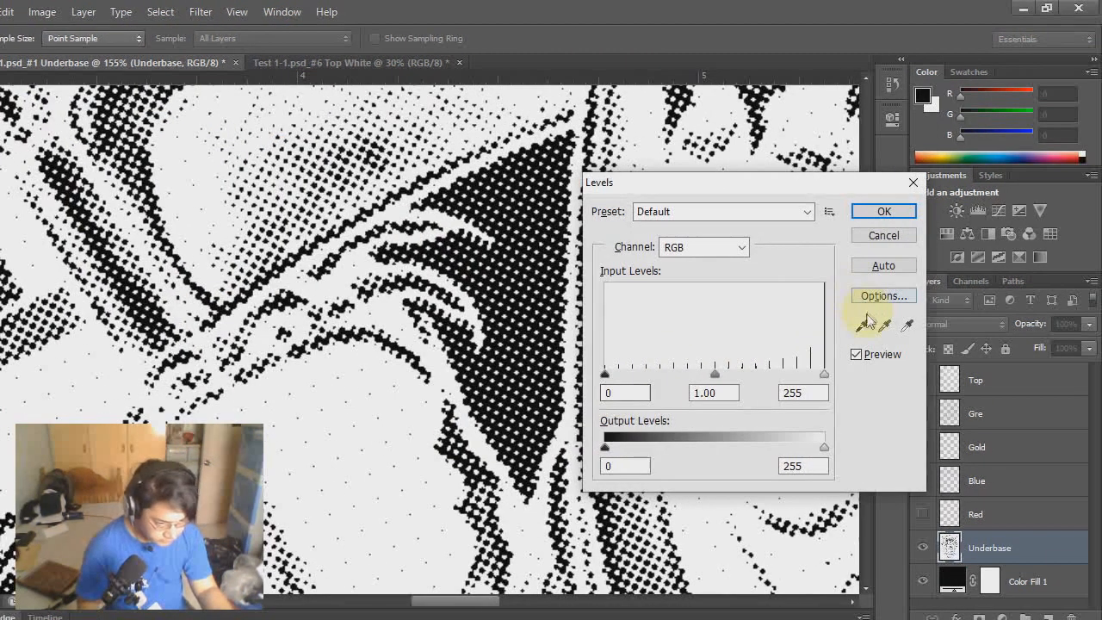
left_click(863, 324)
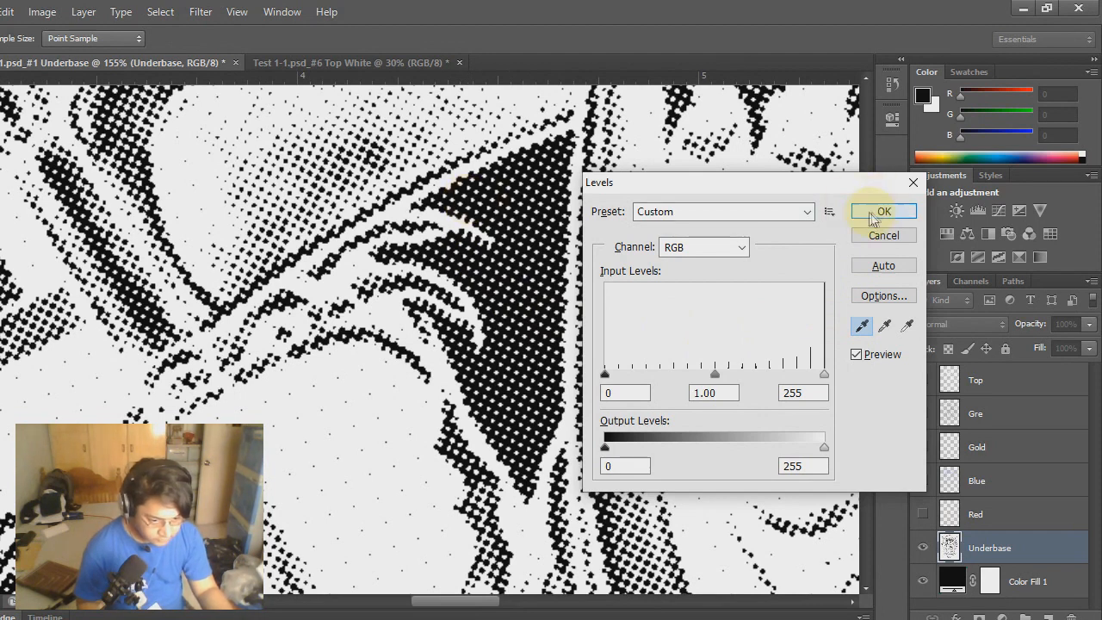
left_click(882, 211)
left_click(160, 11)
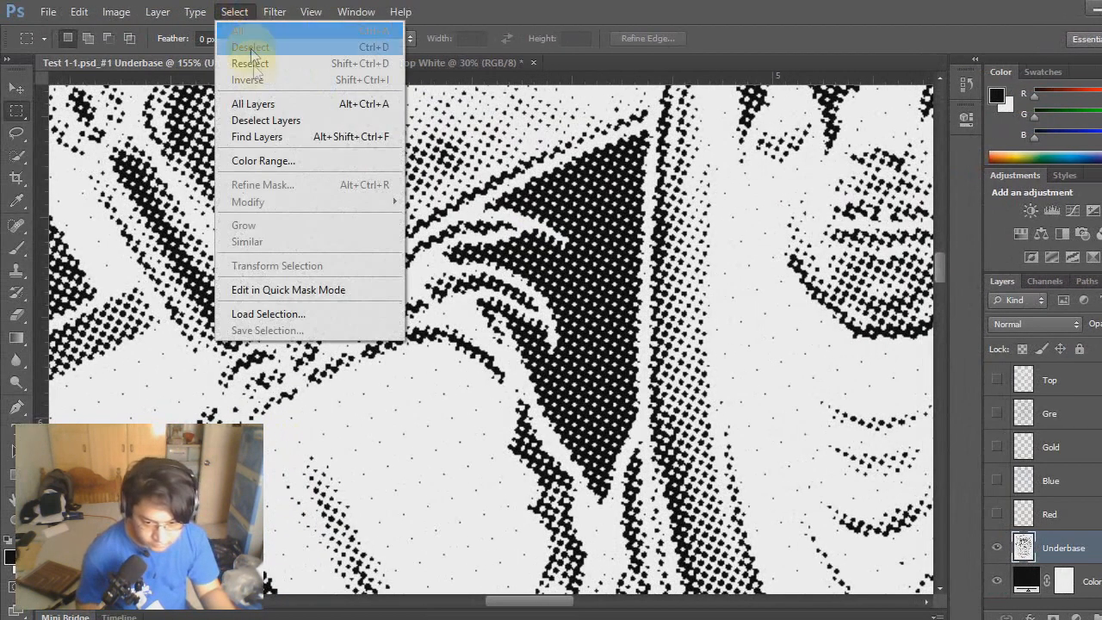
left_click(255, 160)
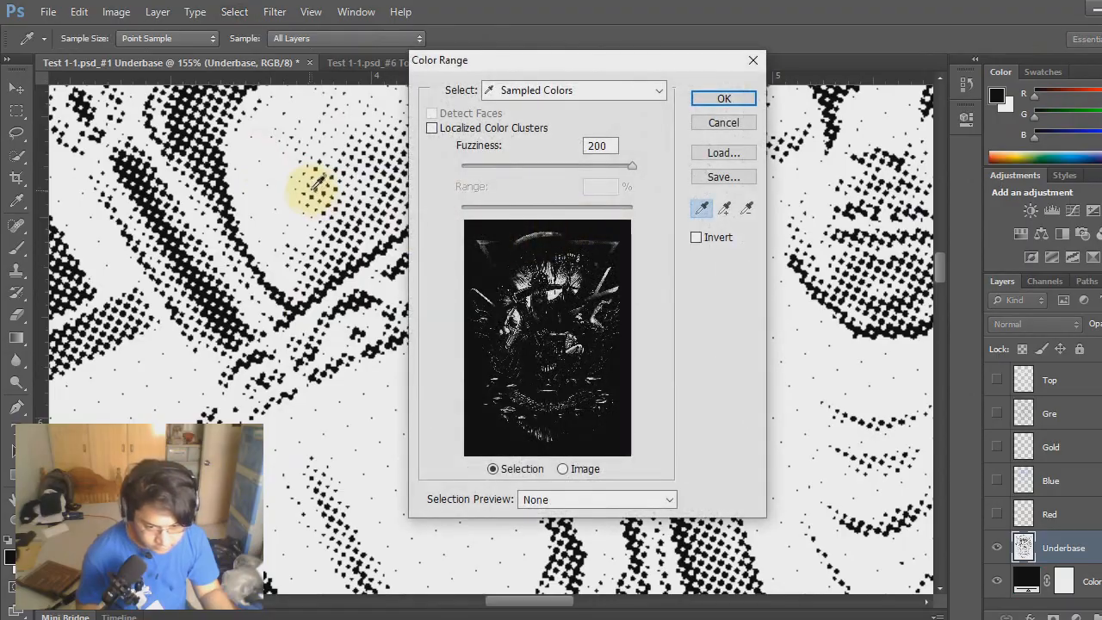
left_click(761, 61)
key("m")
Step: Select the white areas of the Underbase layer with Color Range at Fuzziness 200
scroll(423, 338, "down", 10)
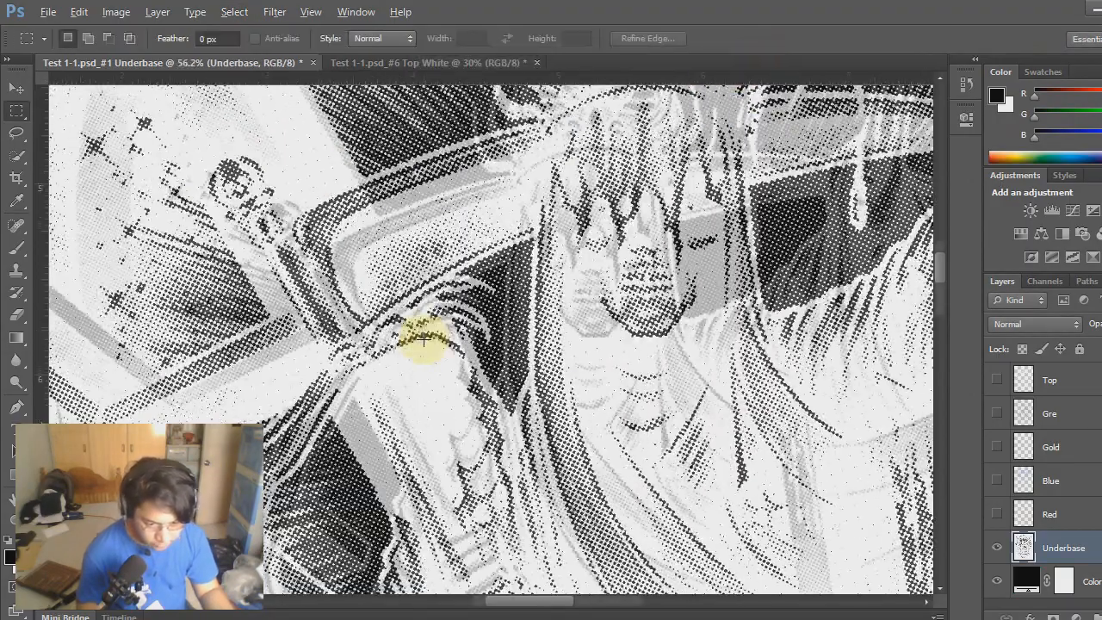
scroll(361, 182, "up", 8)
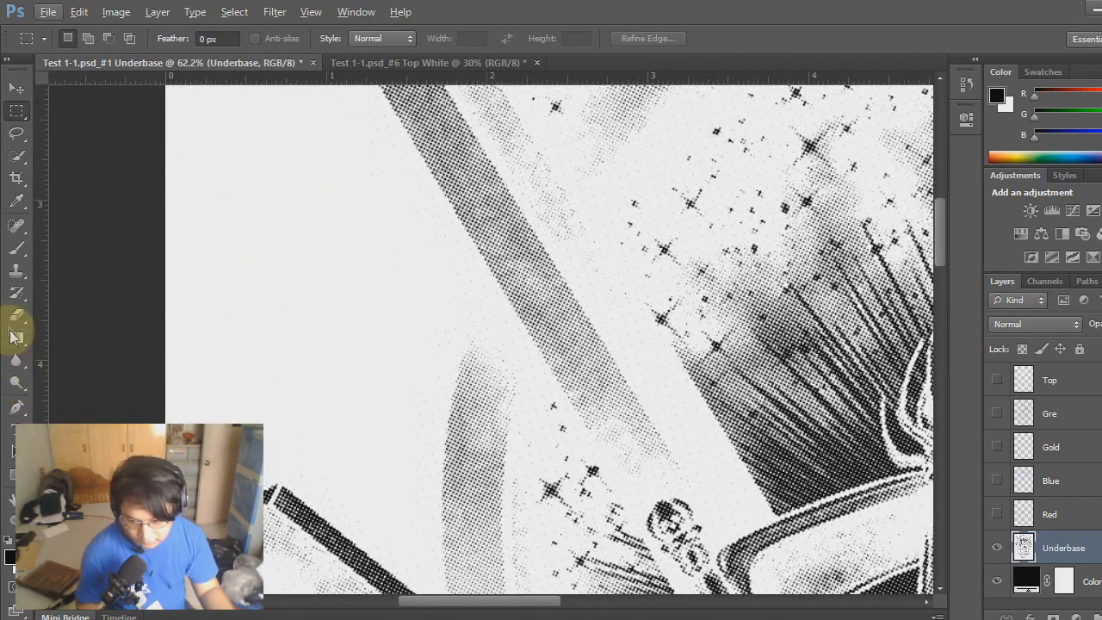
left_click(234, 11)
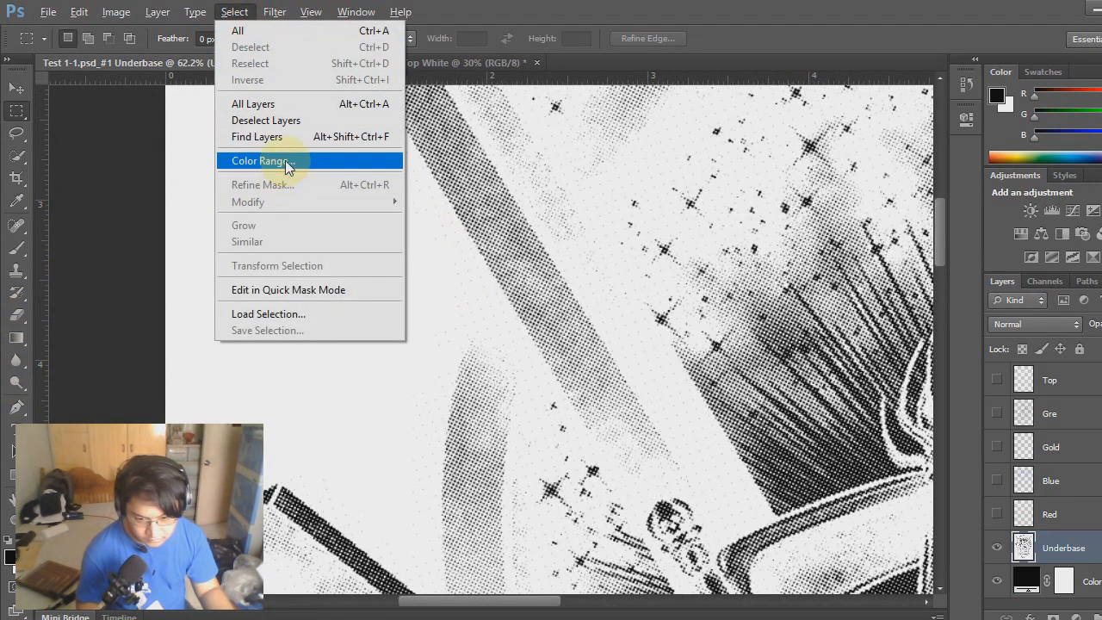
left_click(285, 160)
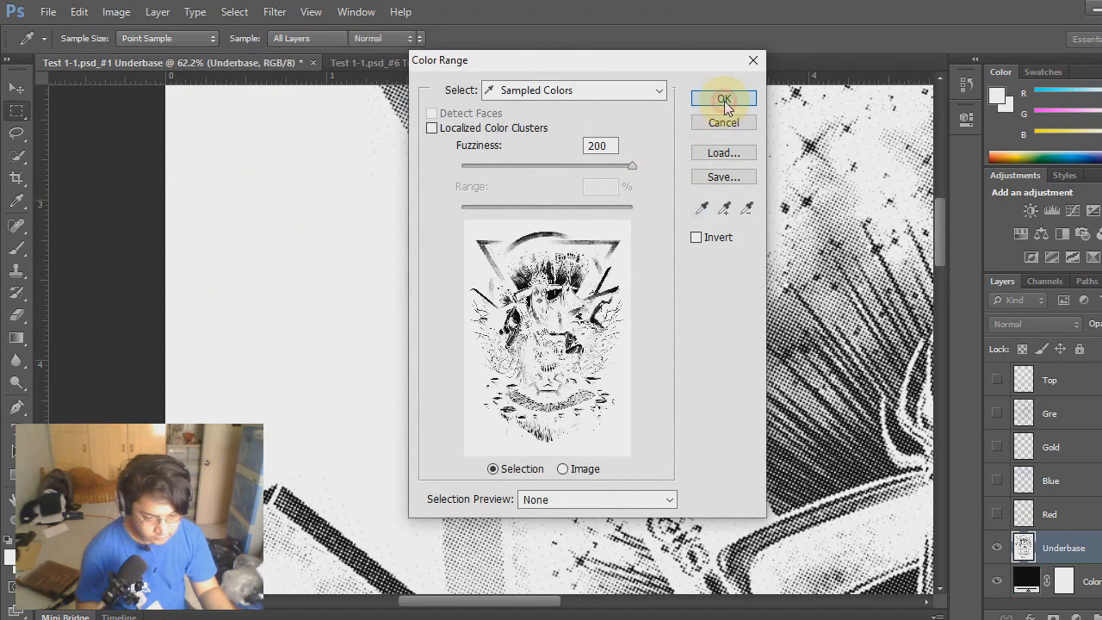
left_click(725, 100)
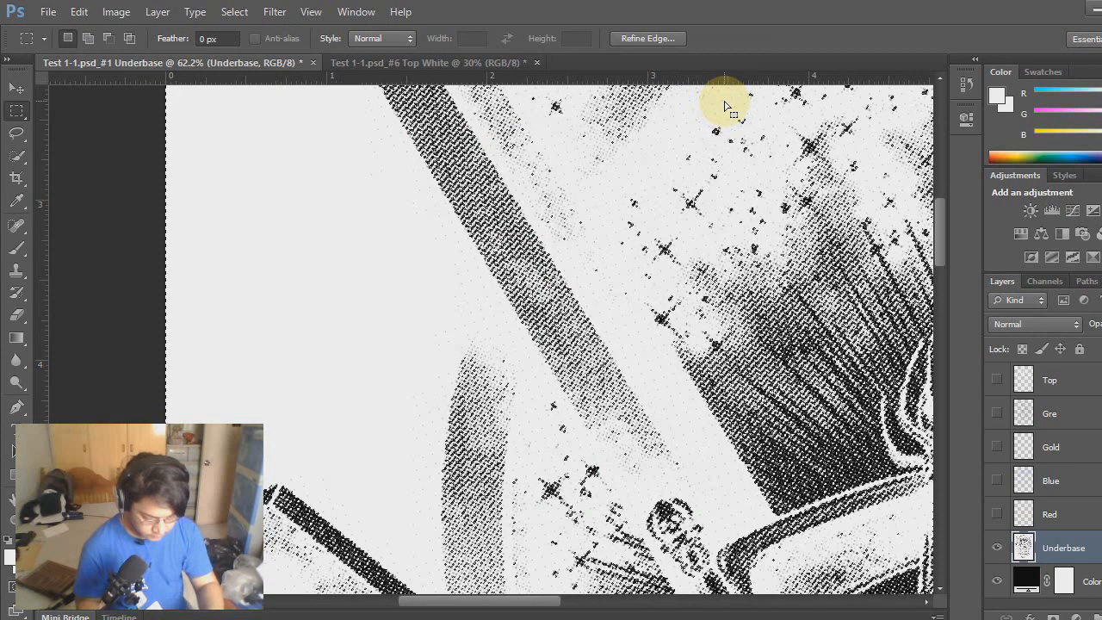
Step: Delete the selected white areas from Underbase, deselect, and invert the remaining black dots to white
key("Delete")
key("ctrl+d")
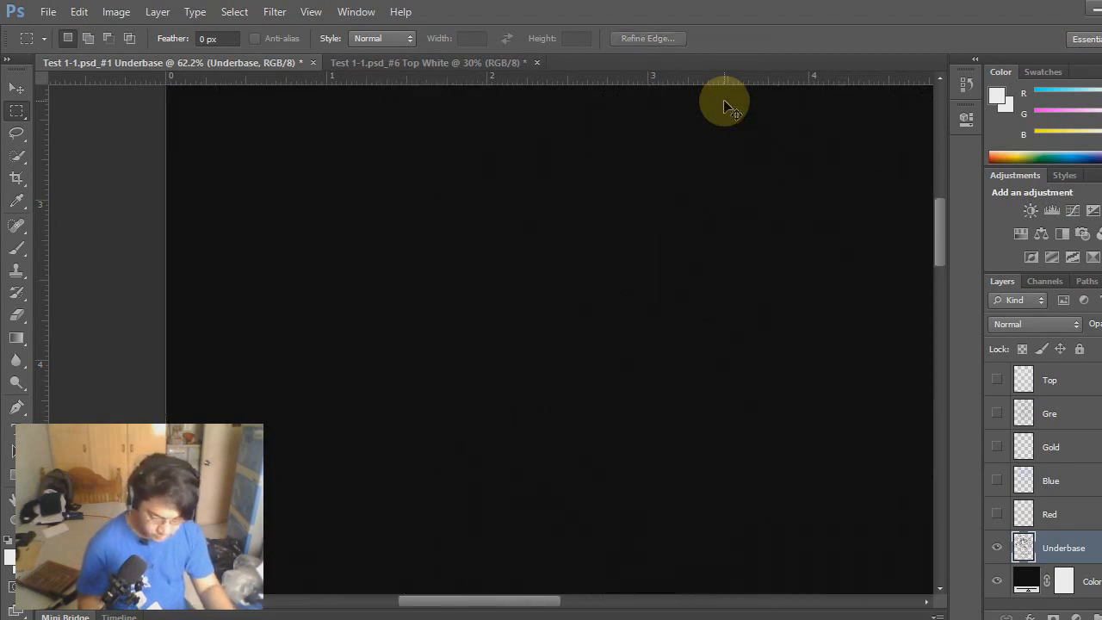
key("ctrl+i")
scroll(586, 379, "down", 9)
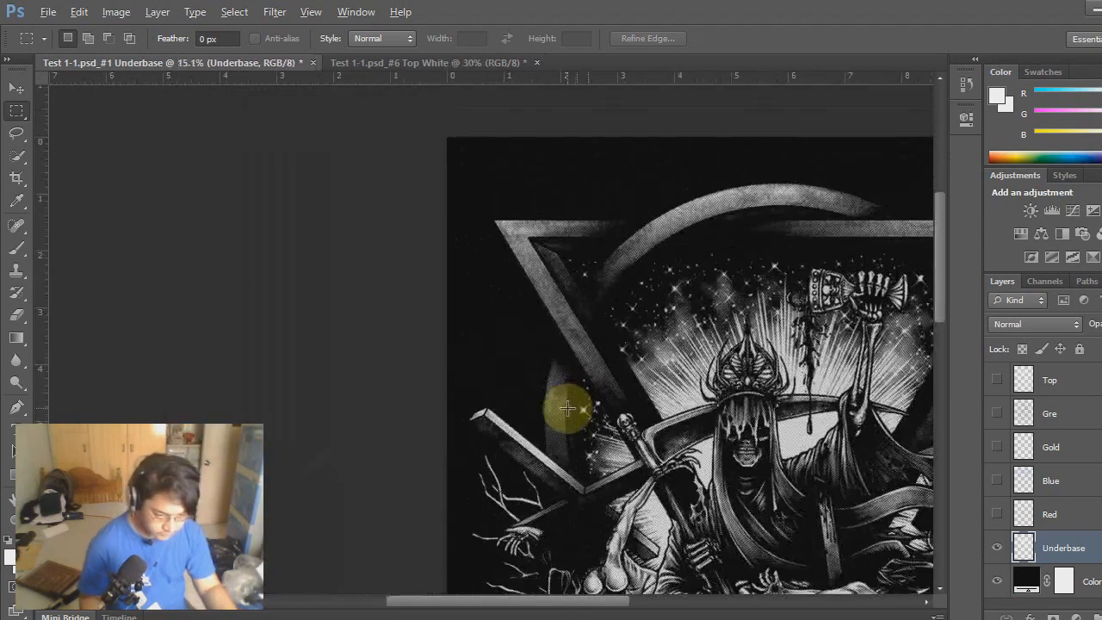
scroll(569, 412, "up", 2)
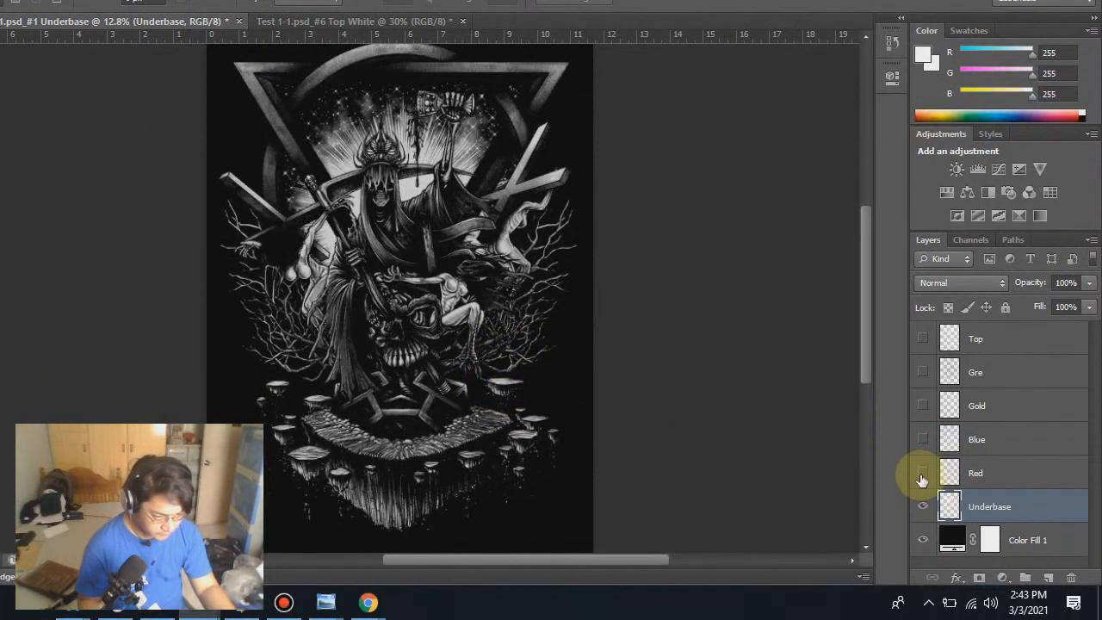
Step: Show the Red, Blue, Gold, Gre and Top layers to check the full composite, and hide layers again from Top downward
left_click(923, 448)
left_click(924, 373)
left_click(925, 340)
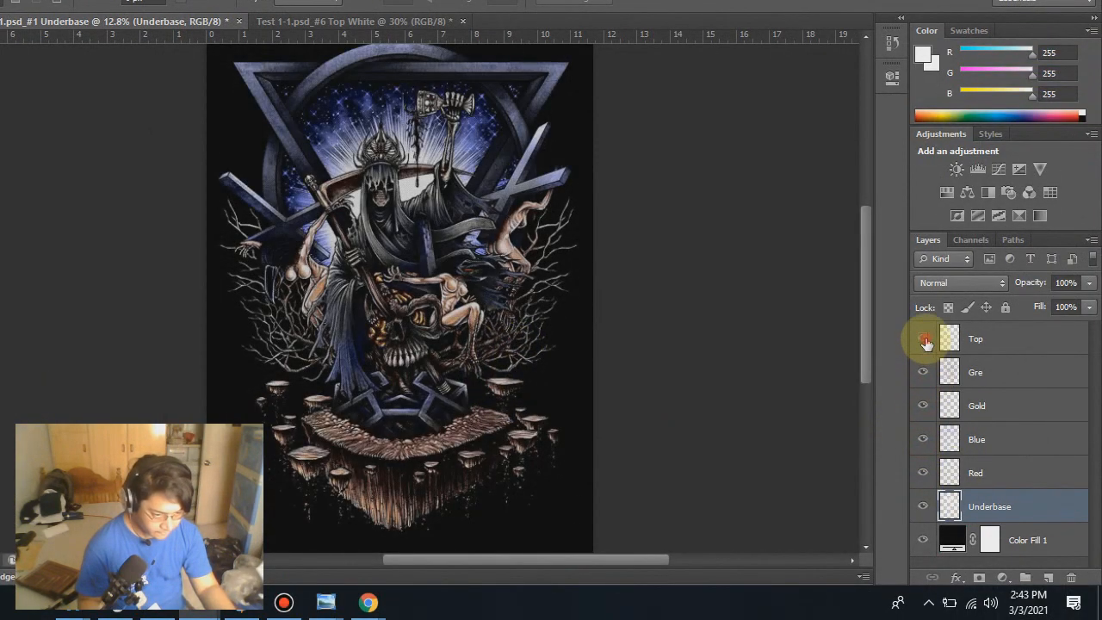
left_click_drag(925, 339, 919, 507)
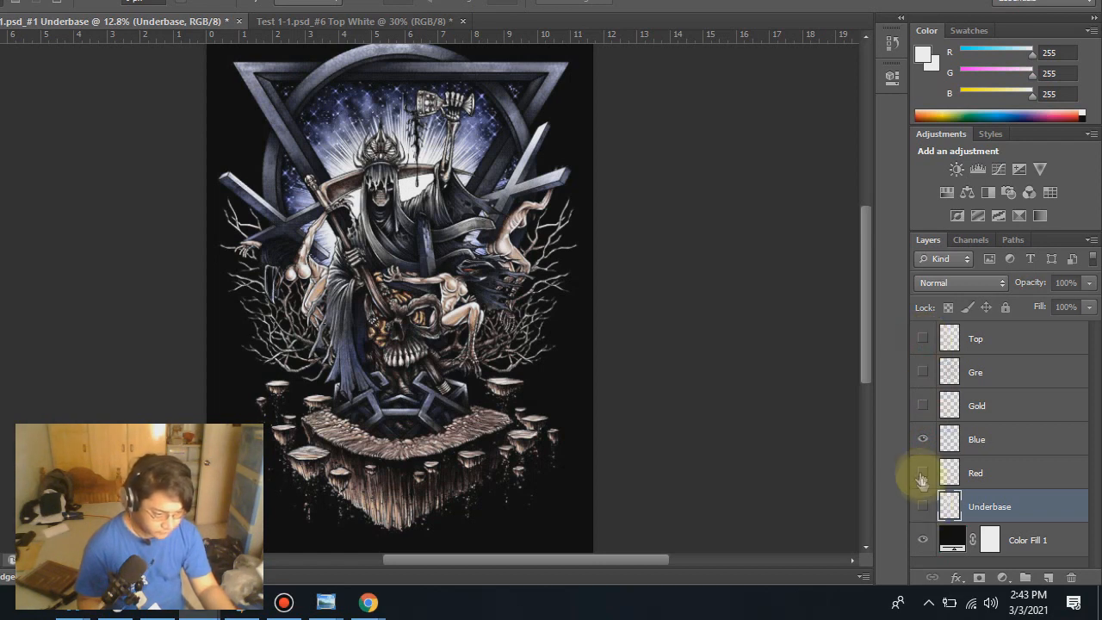
Step: Hide the Blue and Color Fill 1 layers, and rename the black color fill layer as Tshirt
scroll(419, 369, "down", 1)
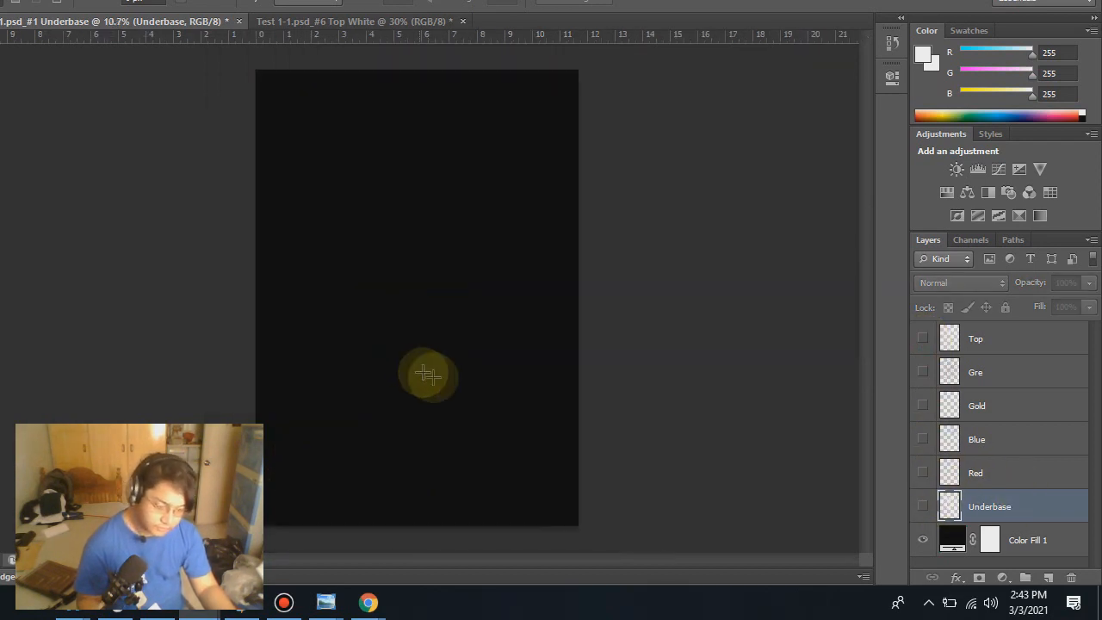
left_click(924, 541)
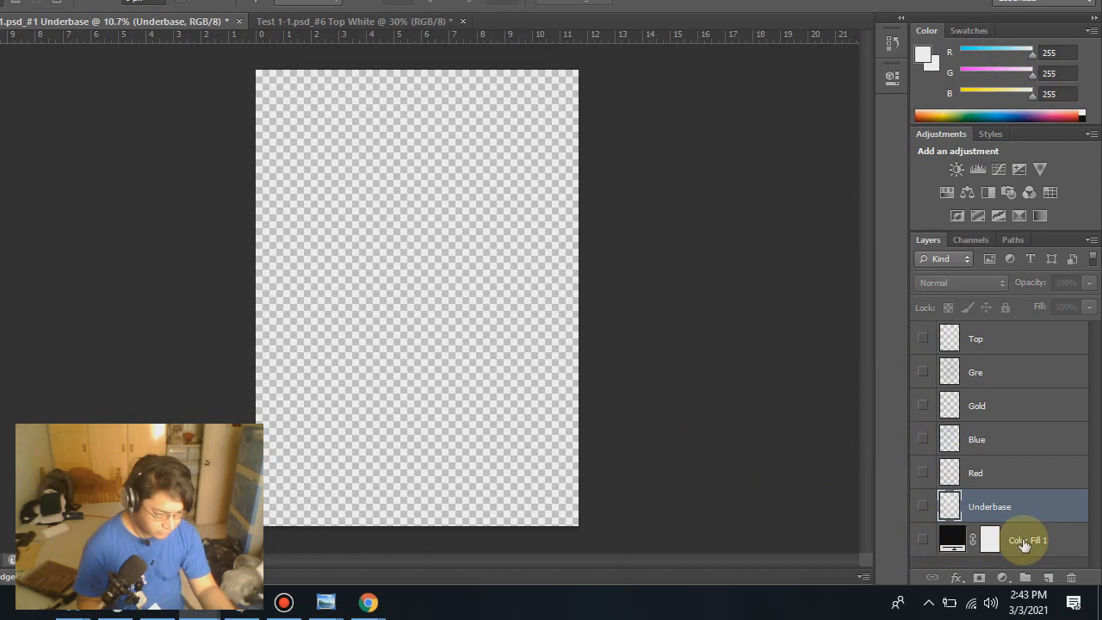
double_click(1027, 540)
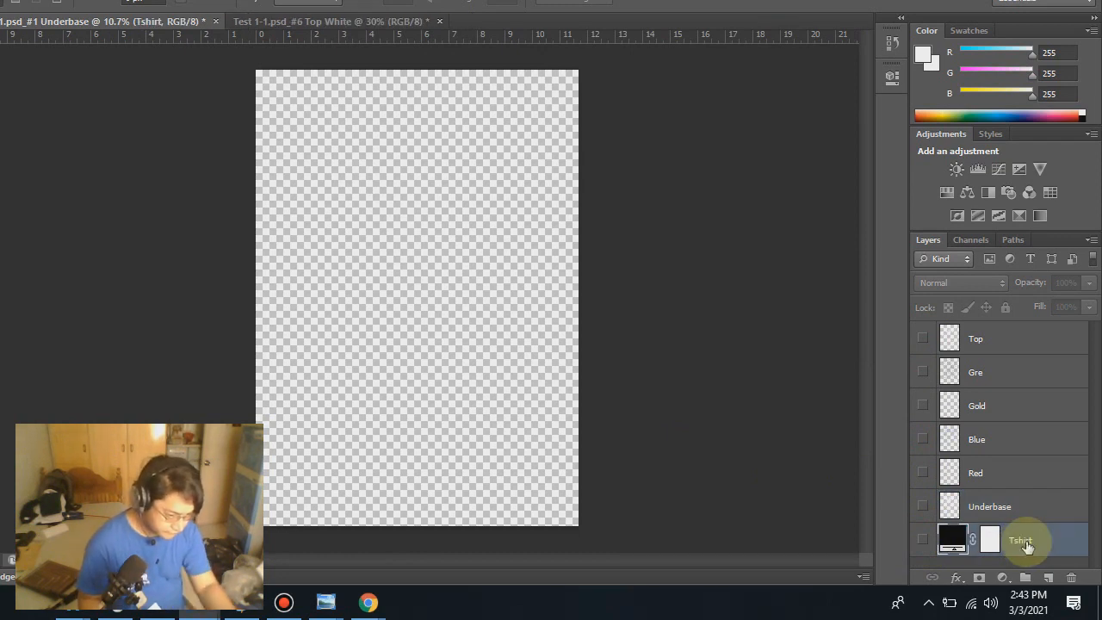
Step: Show the Tshirt, Underbase, Red, Blue, Gold, Gre and Top layers in sequence to rebuild the full composite
left_click(923, 540)
left_click(923, 508)
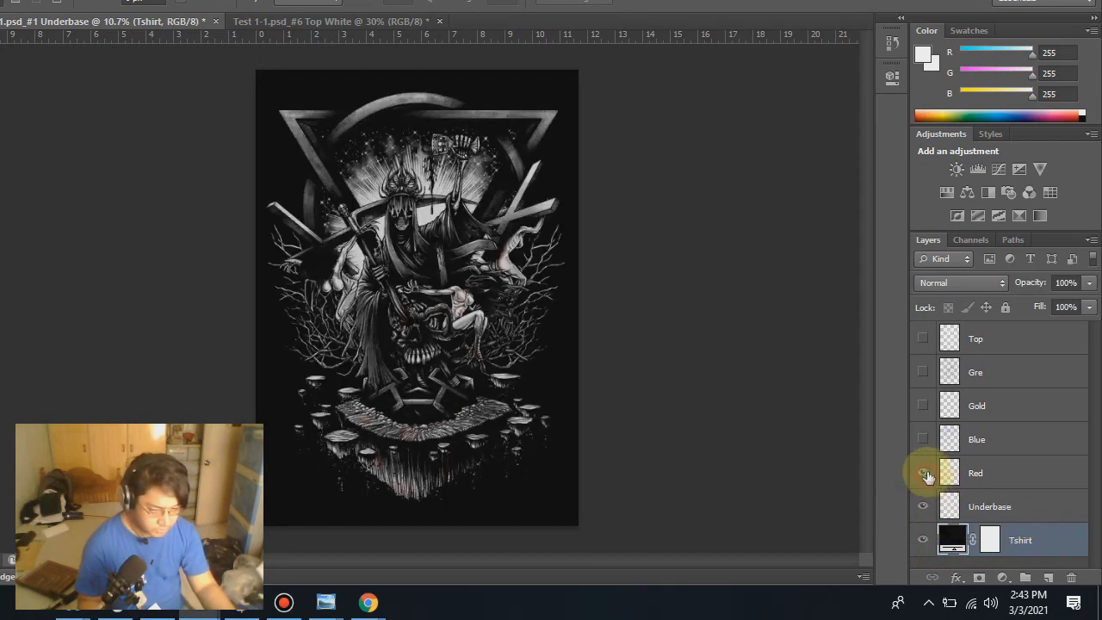
left_click(924, 474)
left_click(922, 438)
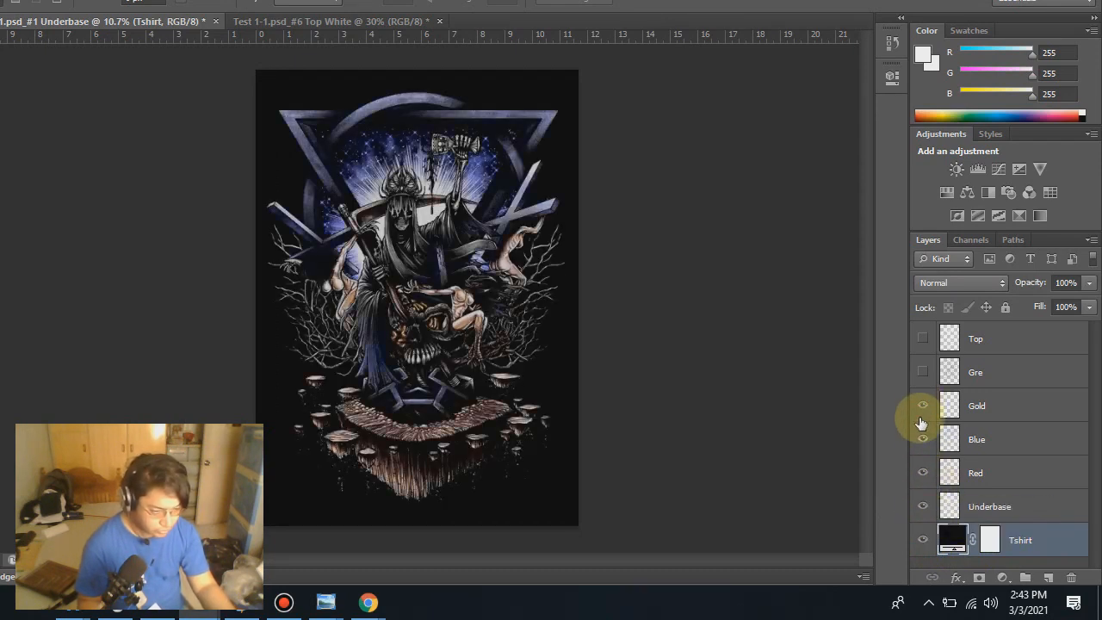
left_click(925, 374)
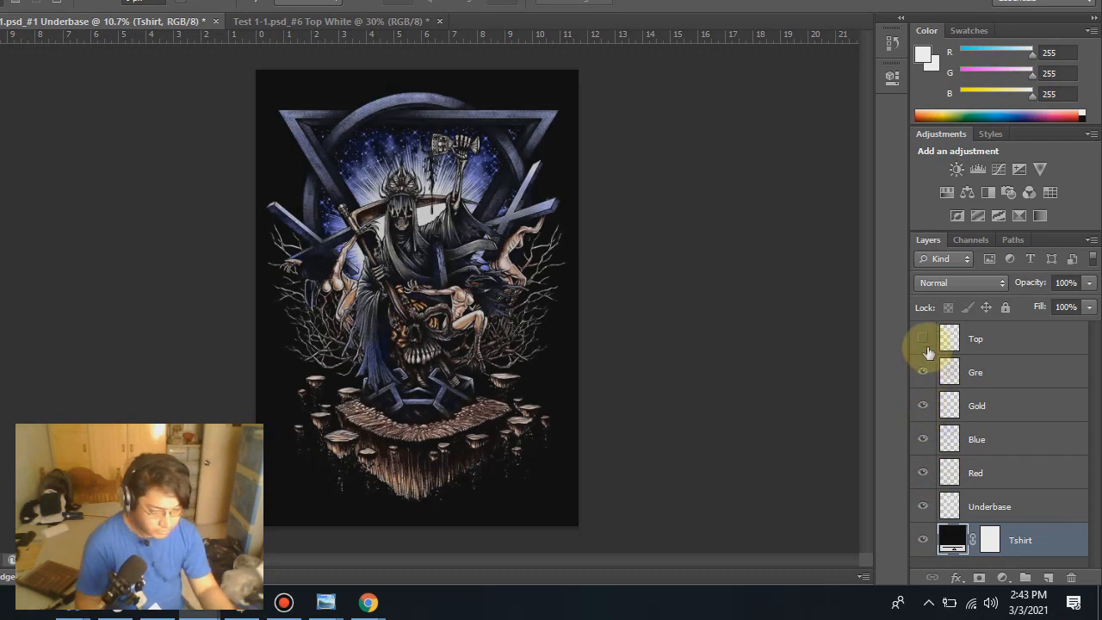
left_click(924, 340)
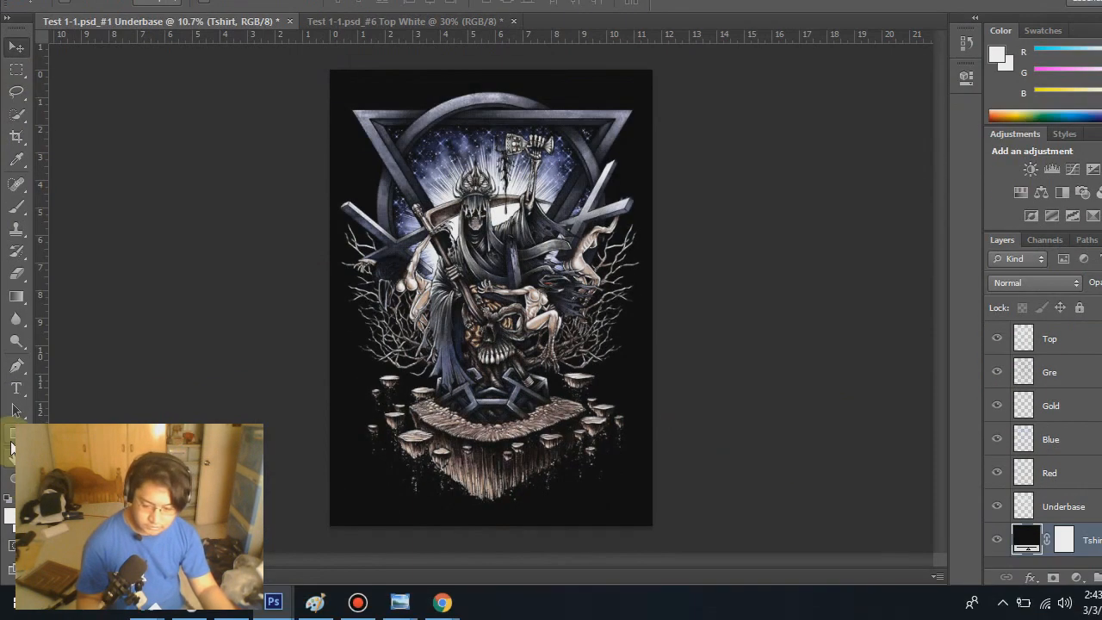
Step: Draw a white registration-target custom shape about 207 px wide near the artwork's upper-left corner
left_click(12, 439)
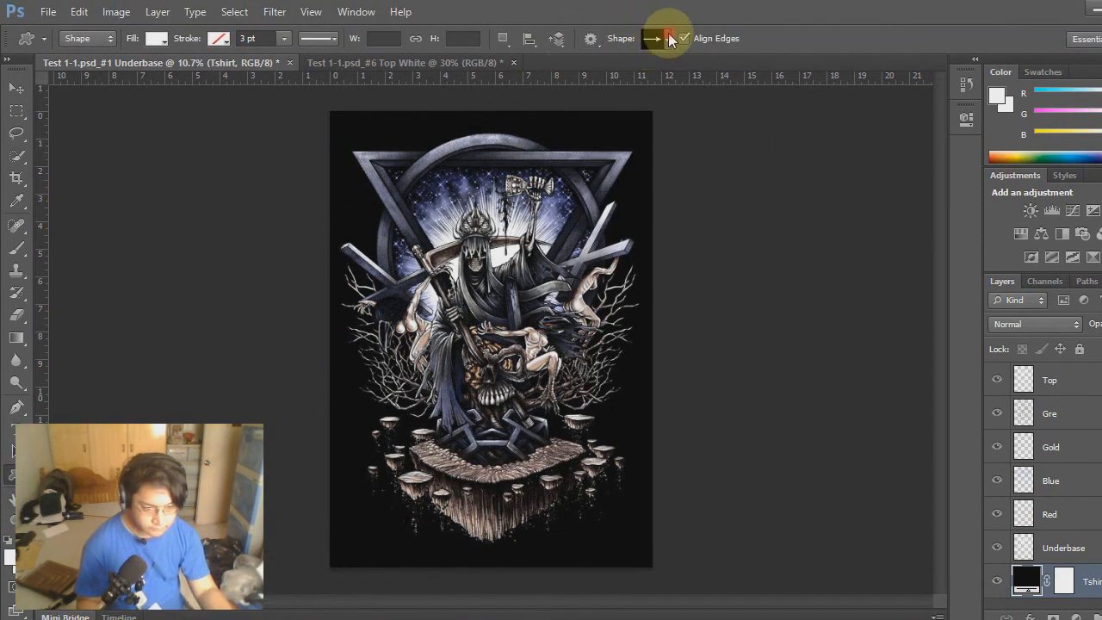
left_click(669, 38)
scroll(660, 146, "down", 4)
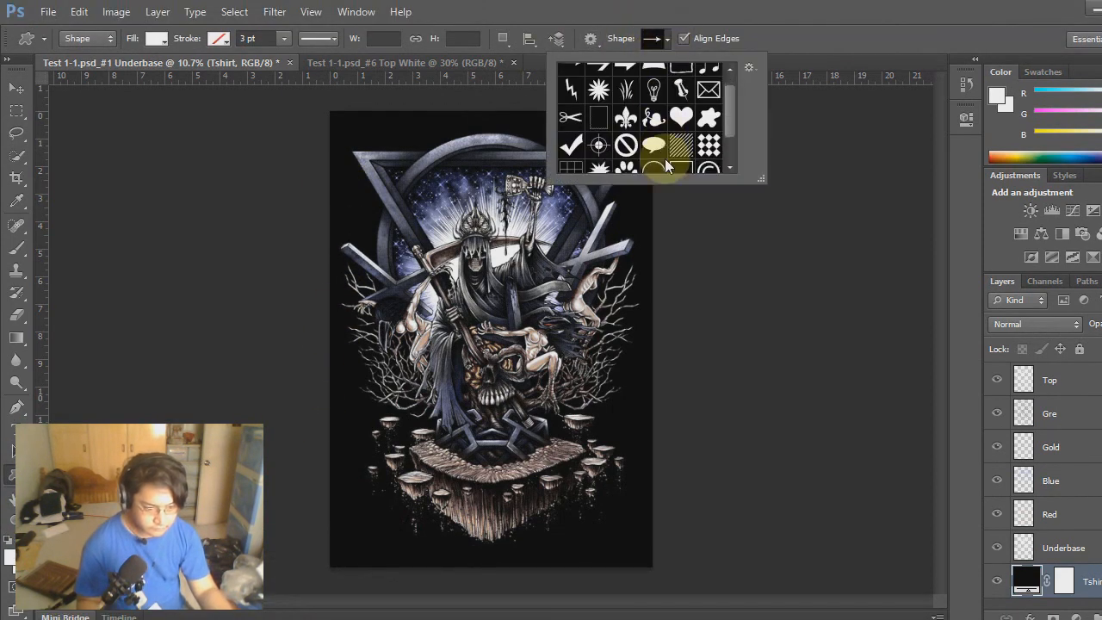
scroll(665, 159, "up", 3)
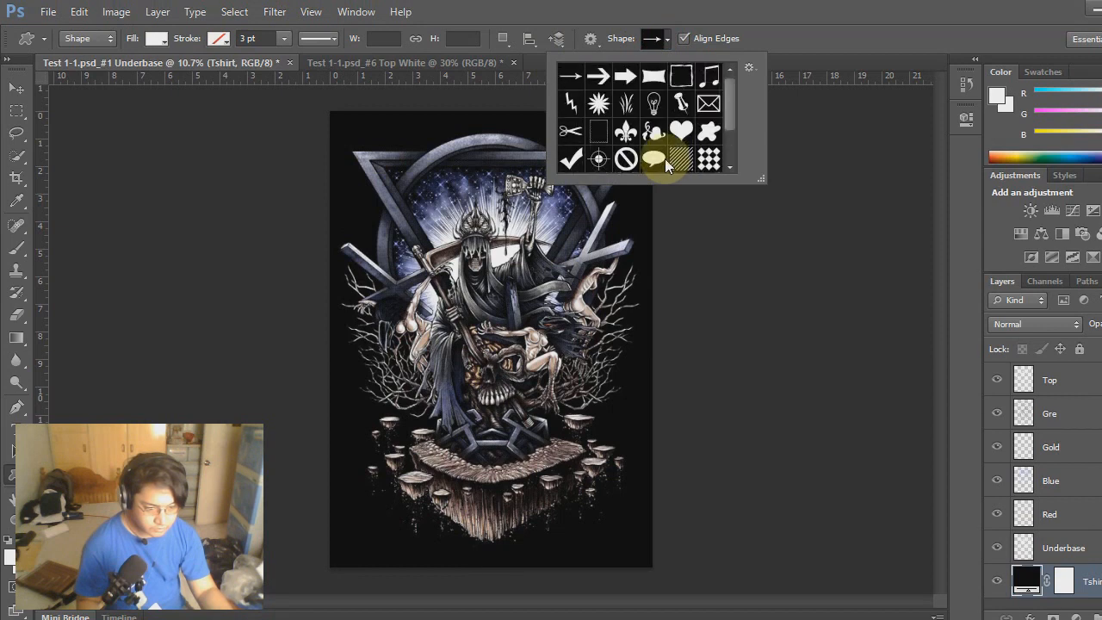
scroll(659, 154, "down", 1)
left_click(599, 132)
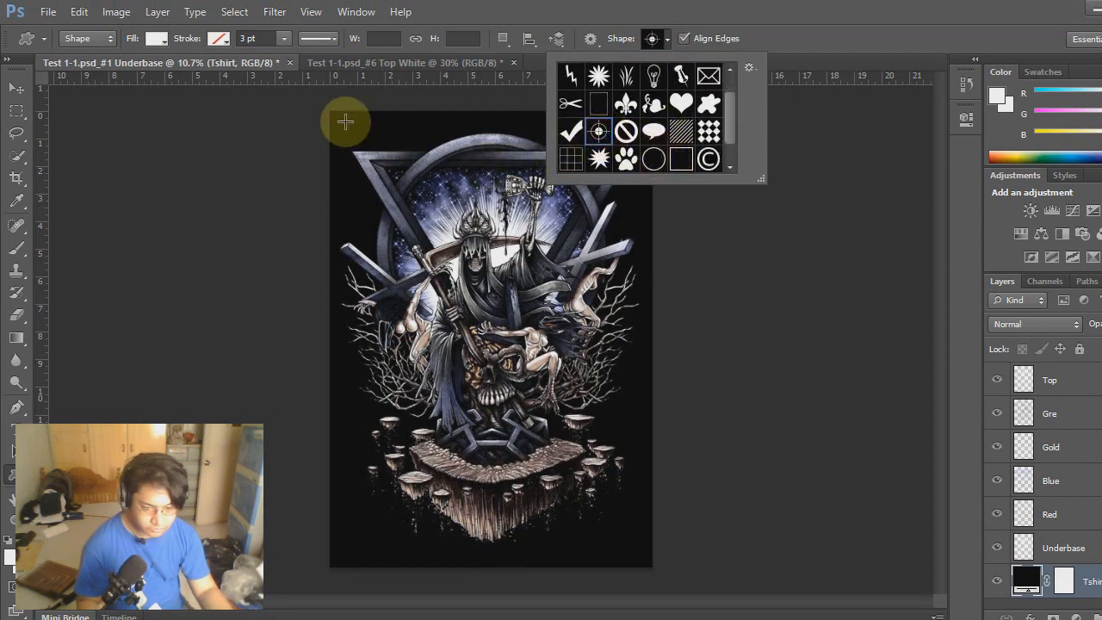
left_click_drag(341, 126, 351, 138)
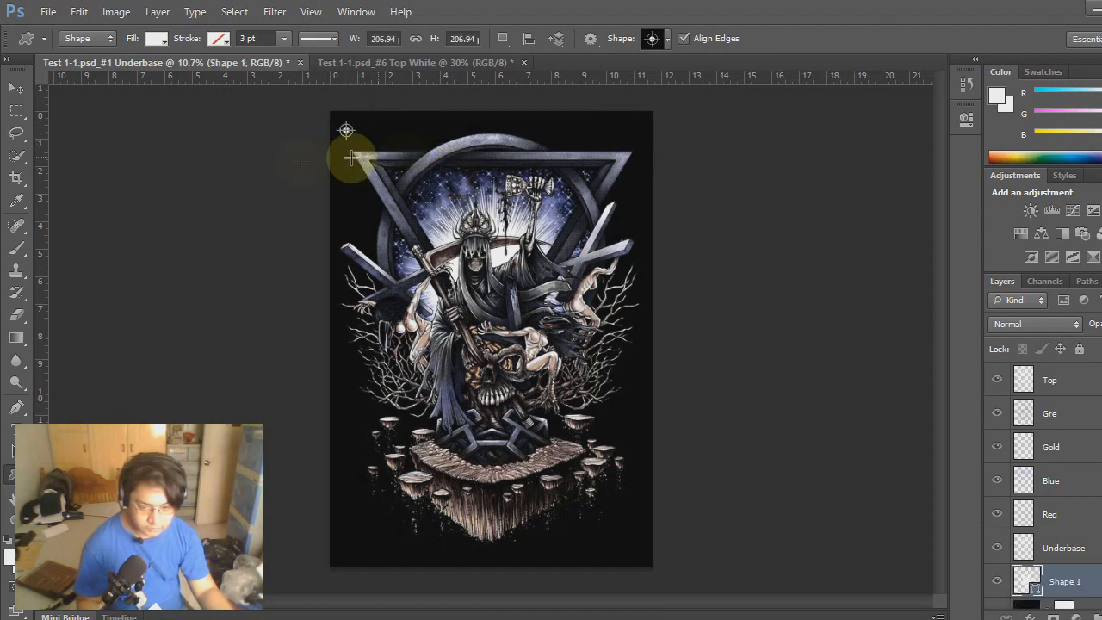
Step: Add vertical and horizontal ruler guides for the registration marks, including one vertical guide through the artwork's center and horizontals near its top and bottom edges
left_click(15, 89)
key("ctrl+plus")
scroll(35, 250, "down", 4)
left_click_drag(42, 251, 491, 306)
left_click_drag(41, 217, 214, 288)
left_click_drag(517, 78, 522, 140)
left_click_drag(527, 77, 546, 541)
Step: Align the registration mark to the guides and duplicate it three times, placing copies at positions including the top center and bottom center
scroll(366, 155, "up", 5)
left_click_drag(319, 306, 304, 268)
scroll(334, 288, "down", 4)
left_click_drag(312, 280, 415, 281)
scroll(794, 319, "down", 5)
scroll(812, 321, "down", 1)
left_click_drag(813, 295, 206, 129)
left_click_drag(413, 191, 479, 528)
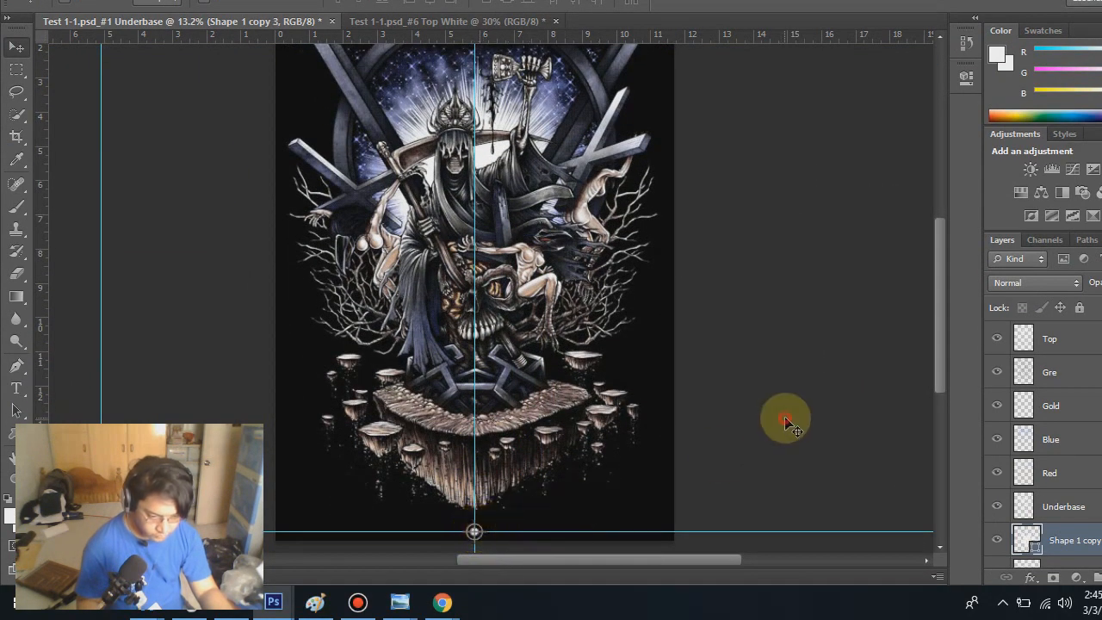
Step: Group the four registration-mark shape layers and hide the Tshirt layer
scroll(1076, 480, "down", 1)
scroll(1004, 484, "down", 3)
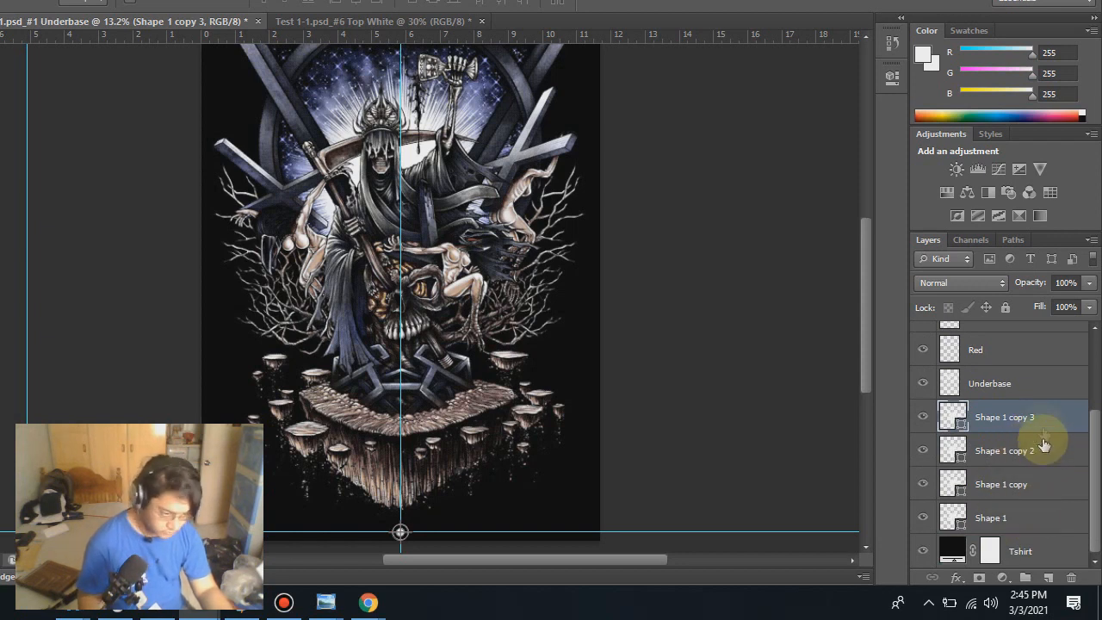
left_click(1051, 521, "shift")
key("ctrl+g")
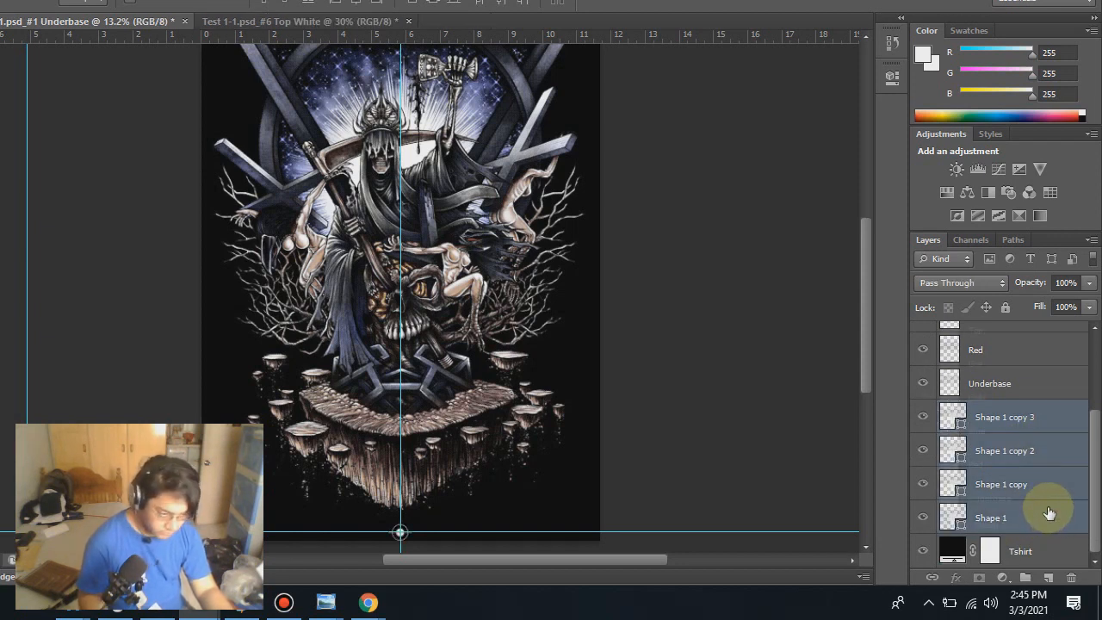
left_click(923, 555)
Step: Apply a Color Overlay in black (000000) to the registration-mark group
left_click(1004, 498)
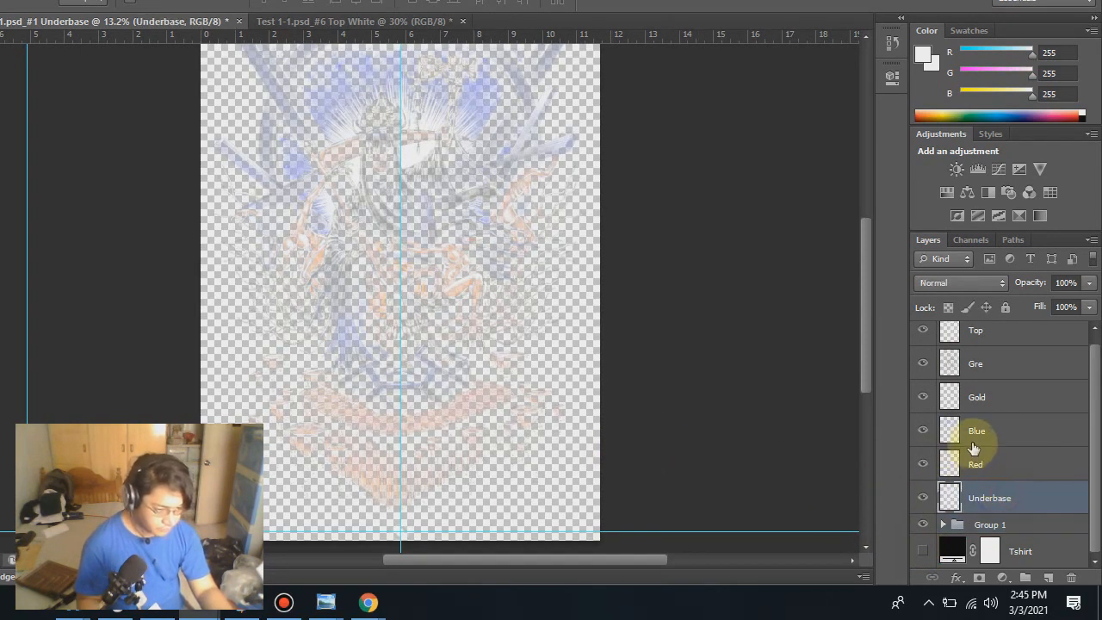
scroll(974, 449, "up", 1)
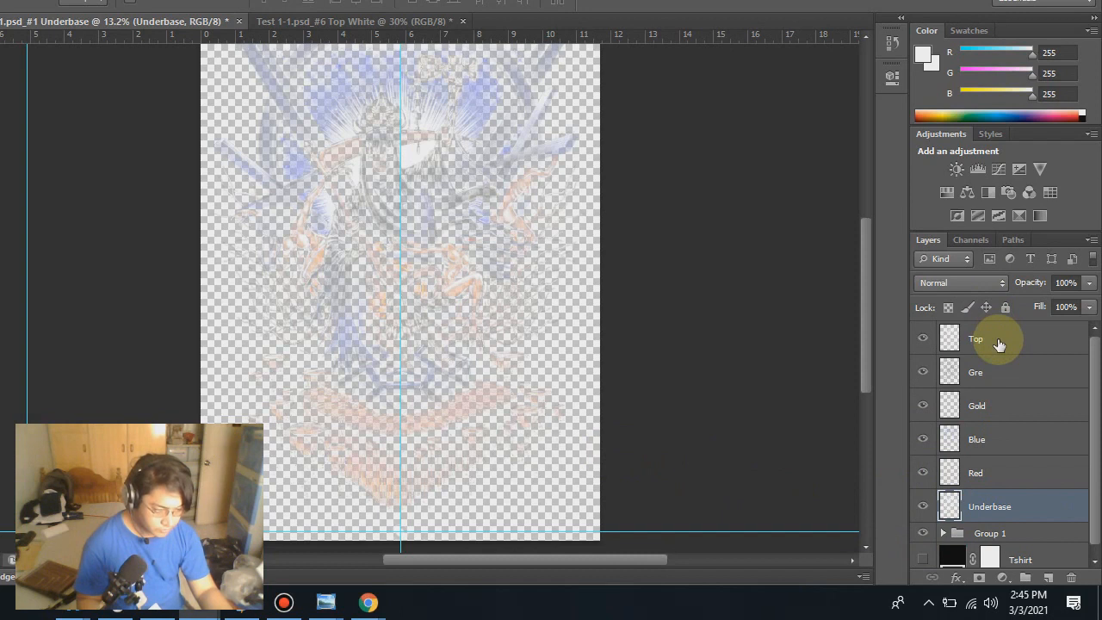
scroll(988, 493, "down", 1)
left_click(1025, 524)
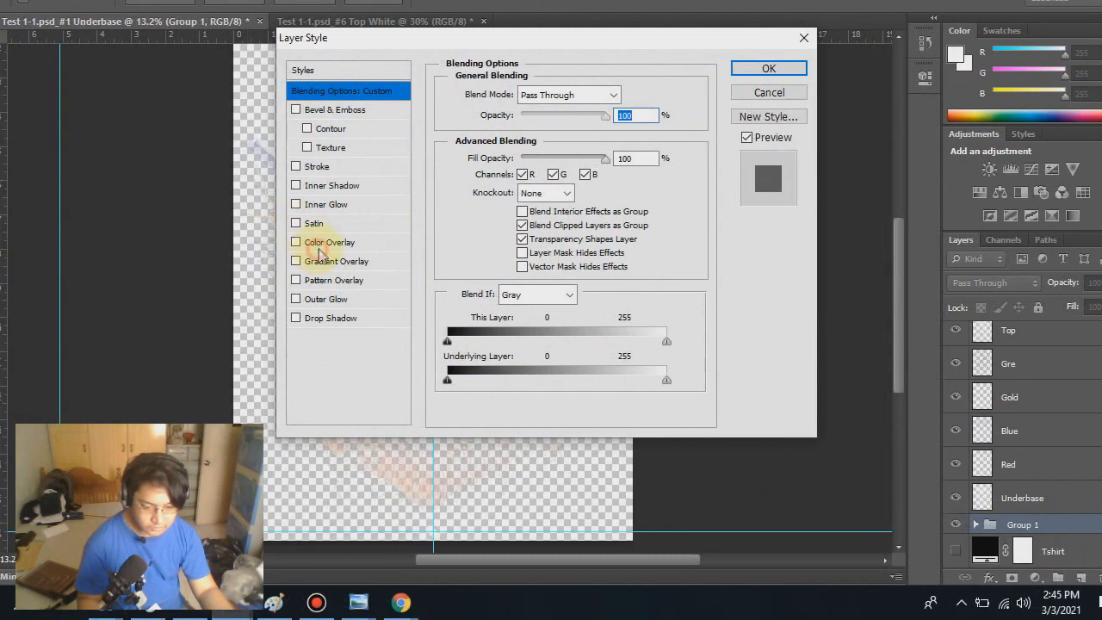
left_click(323, 244)
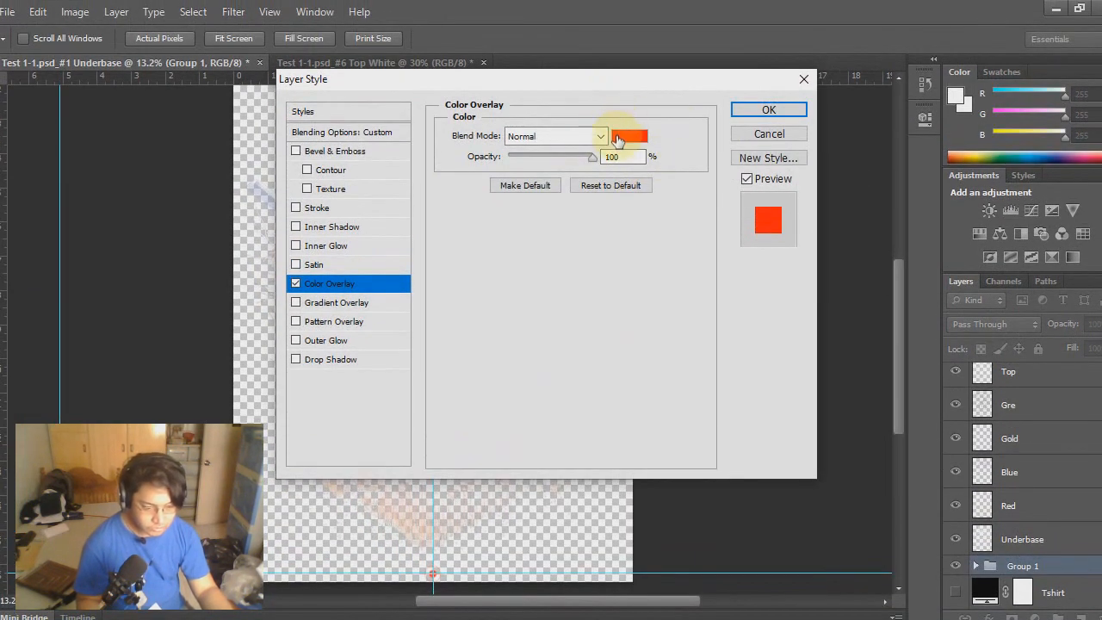
left_click(616, 138)
left_click_drag(507, 258, 311, 383)
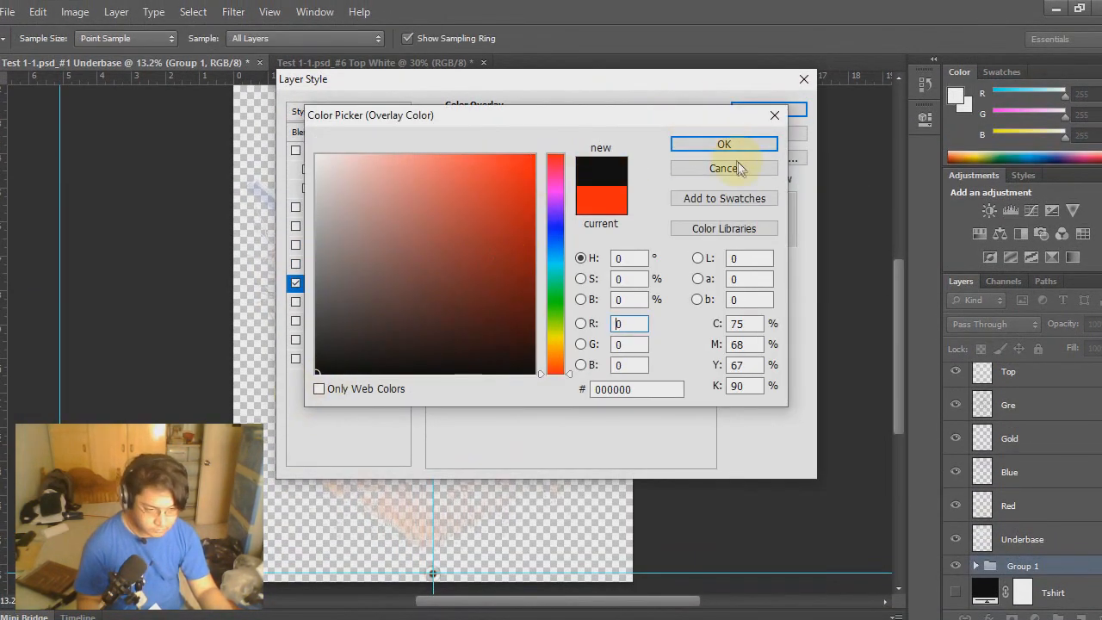
left_click(751, 148)
left_click(766, 111)
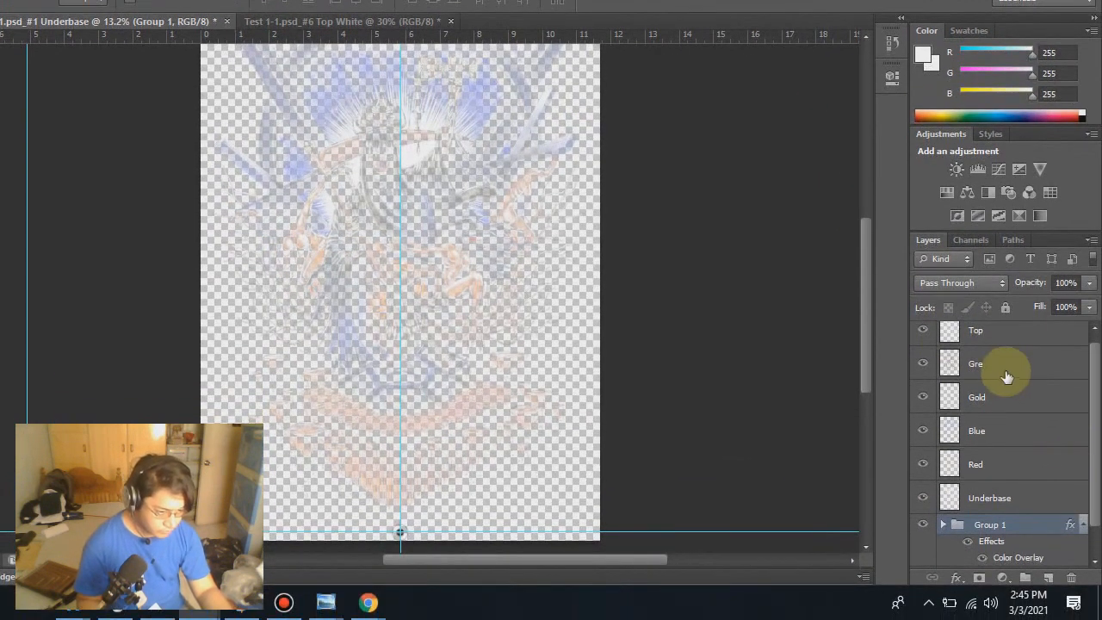
left_click(1018, 341)
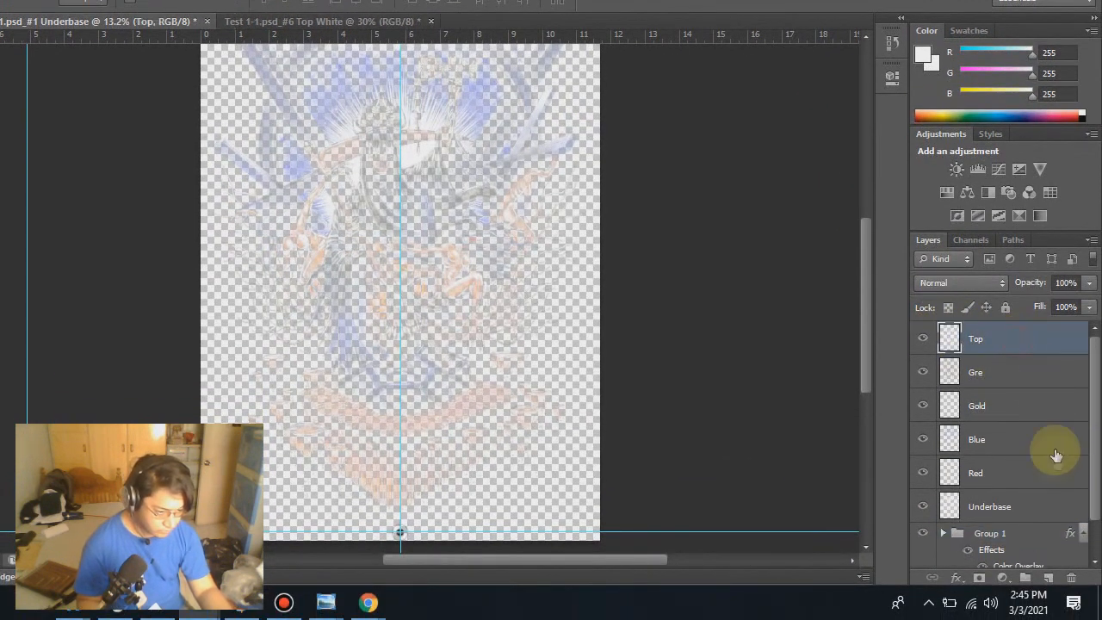
double_click(1022, 340)
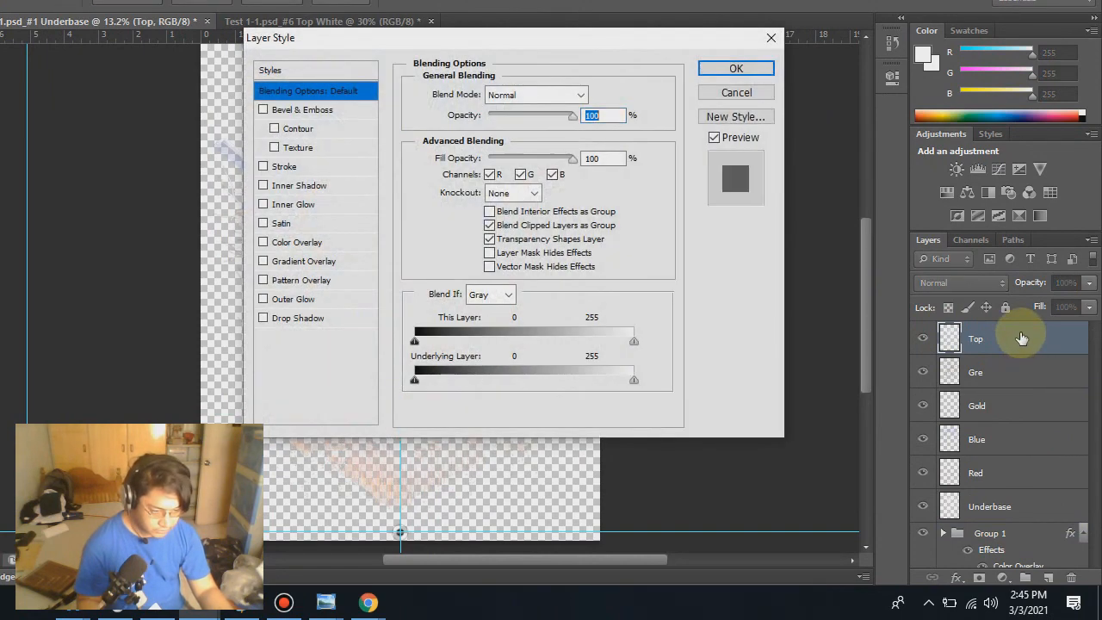
left_click(763, 80)
Step: Copy the layer style of Group 1 and paste it onto all color layers from Underbase through Top
scroll(1000, 517, "down", 1)
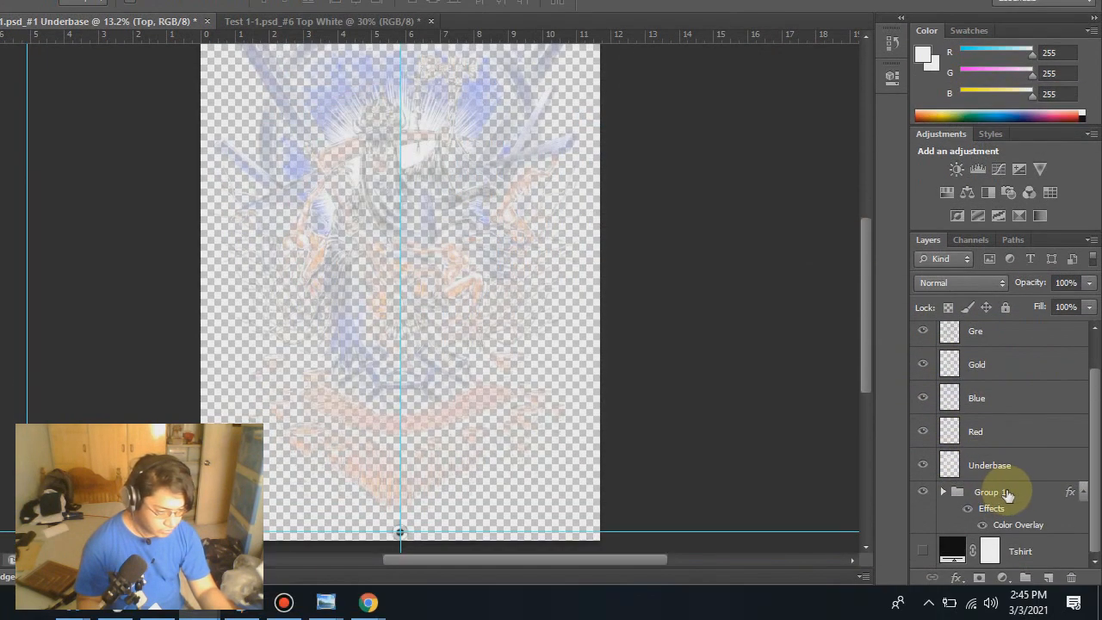
left_click(1015, 499)
right_click(1025, 493)
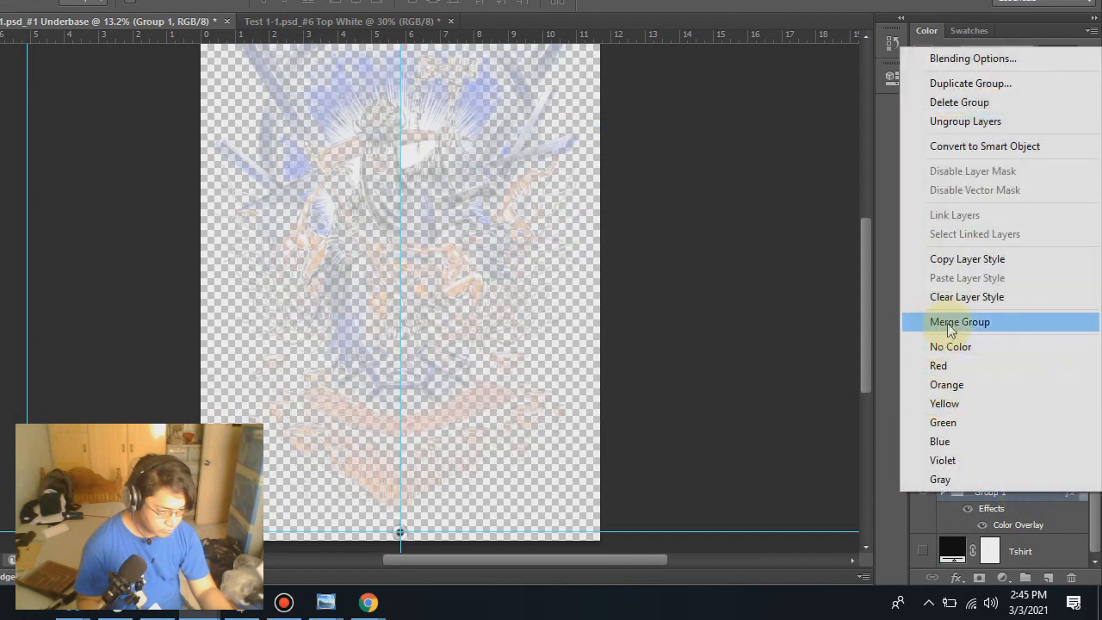
left_click(989, 259)
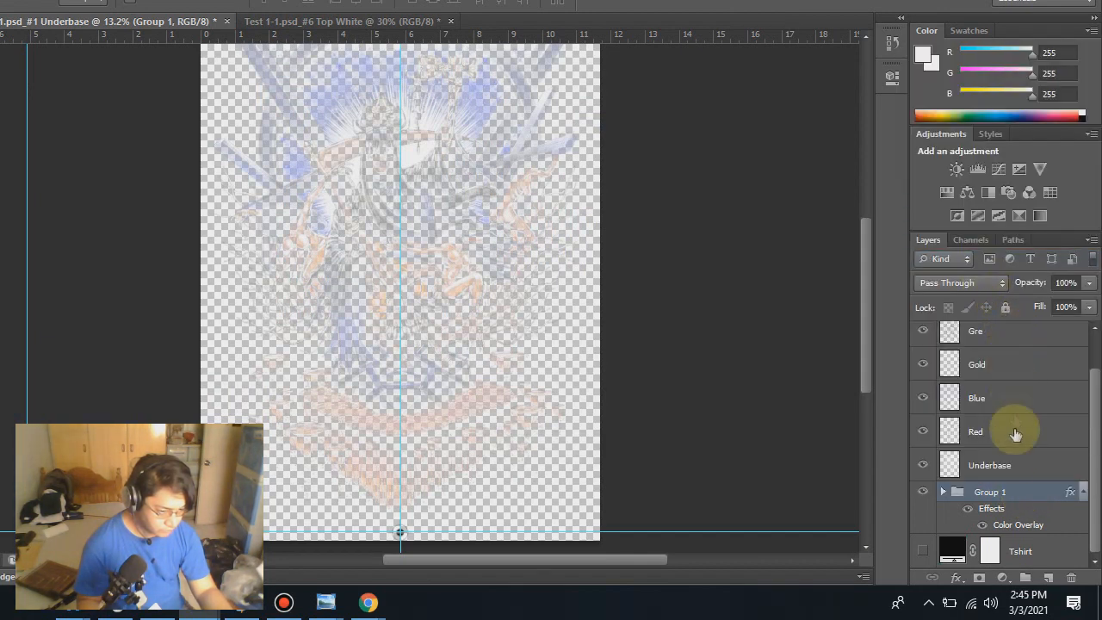
left_click(1012, 472)
scroll(1081, 504, "up", 1)
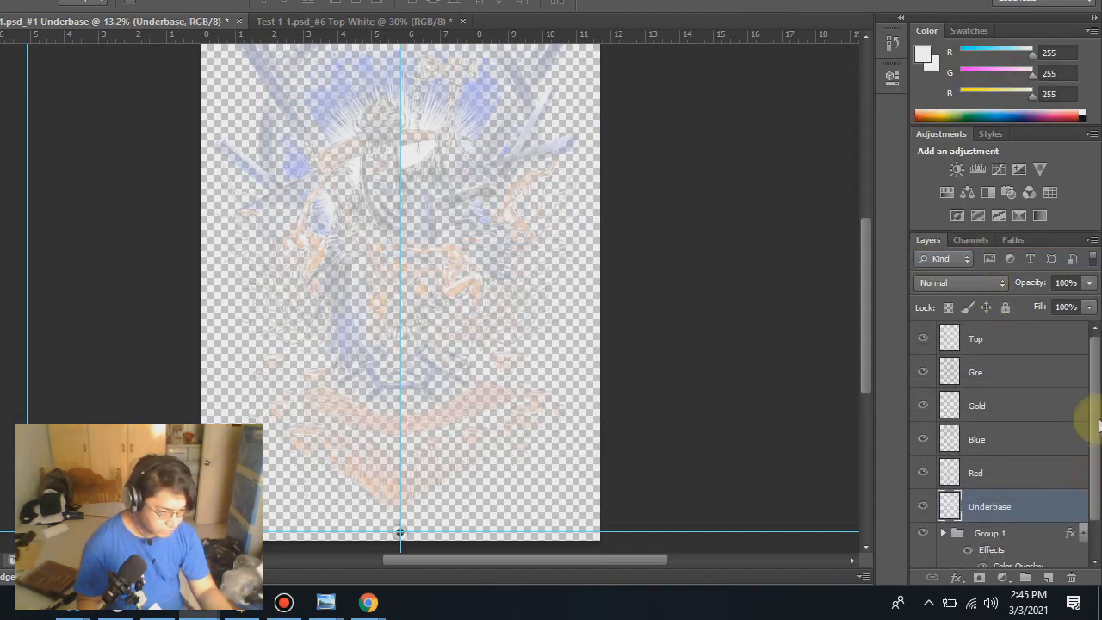
left_click(1011, 349, "shift")
right_click(1010, 347)
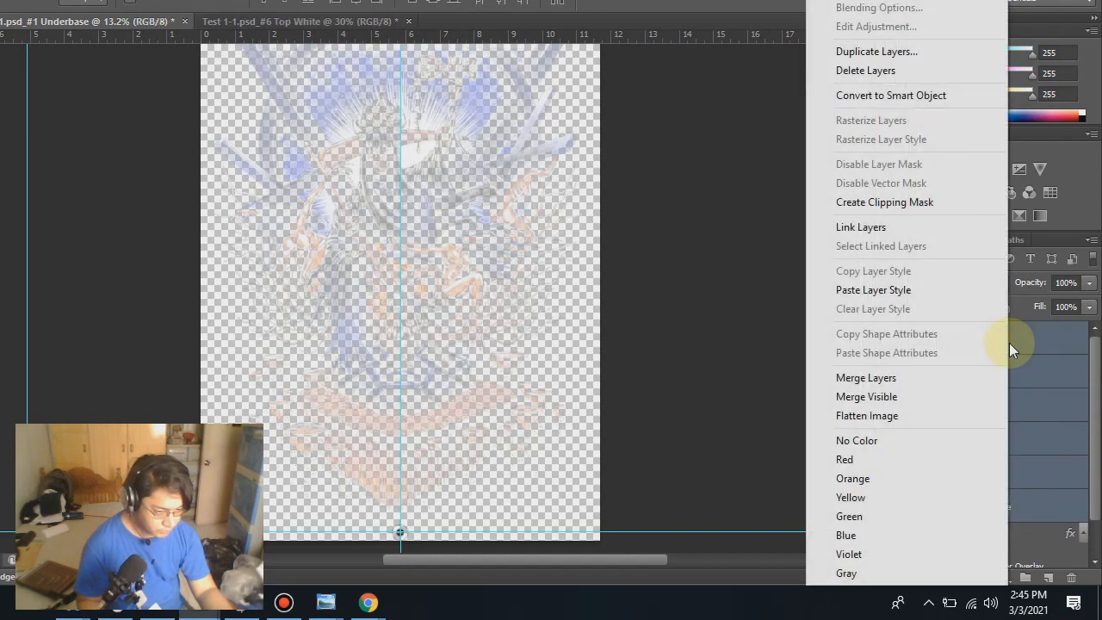
left_click(946, 293)
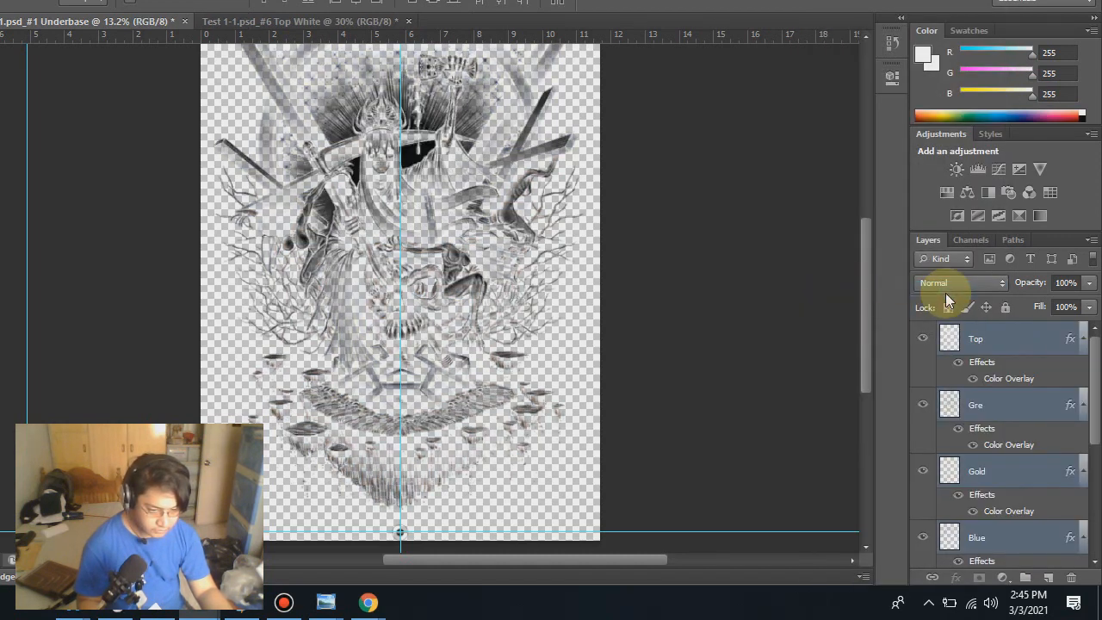
Step: Hide the Top, Gre, Gold, Blue and Red layers, and inspect the Underbase halftone dots with the registration marks
scroll(958, 463, "down", 5)
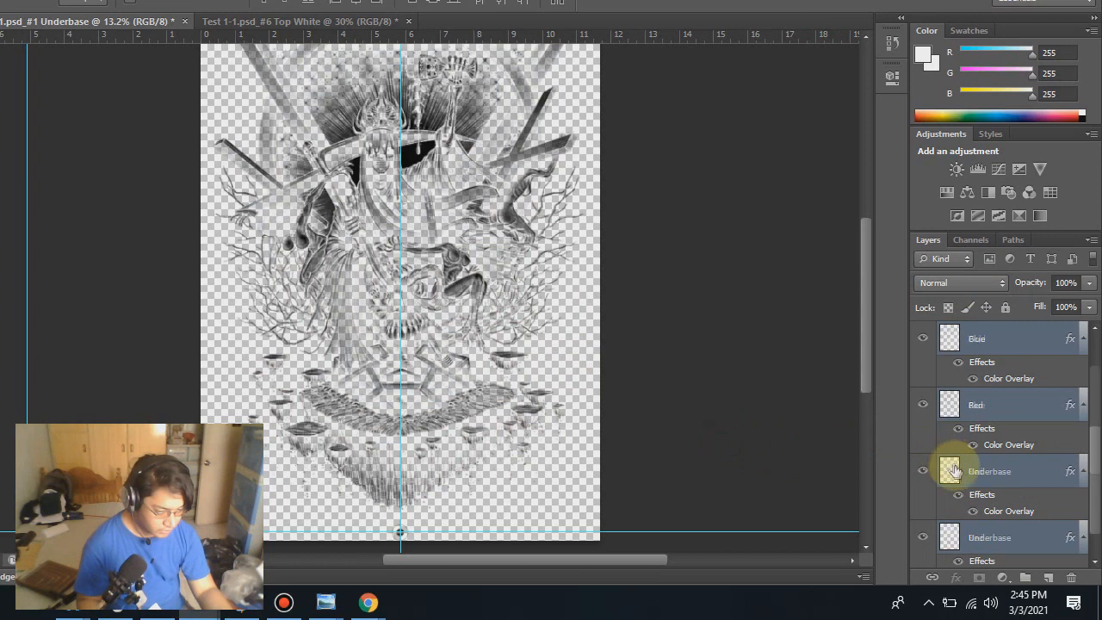
left_click(738, 466)
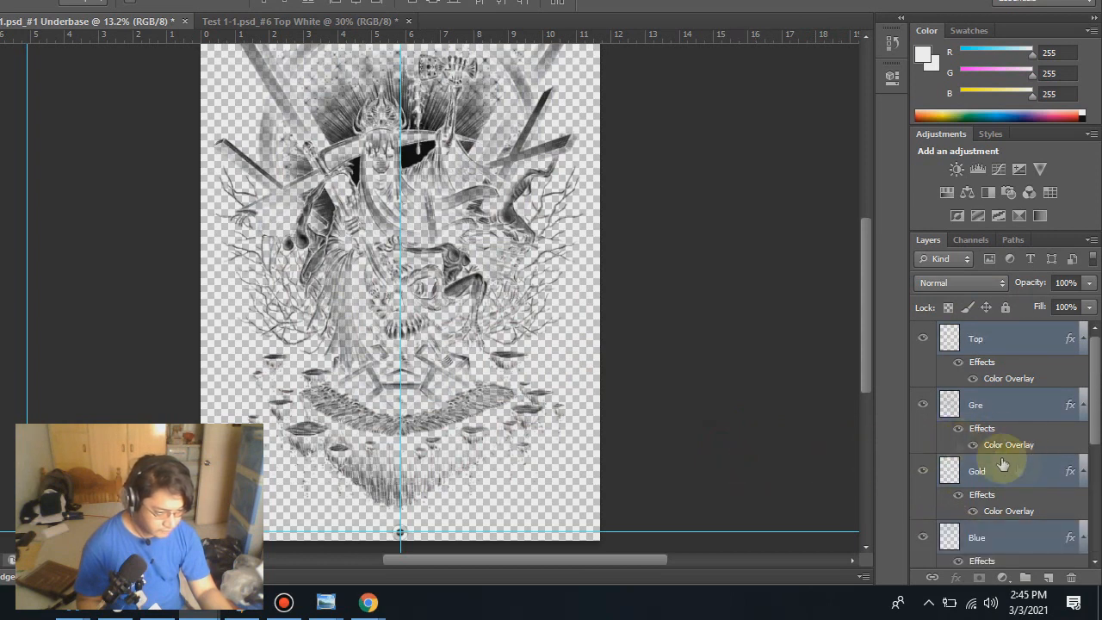
left_click(923, 338)
left_click(923, 405)
left_click(923, 471)
left_click(931, 539)
scroll(842, 498, "down", 5)
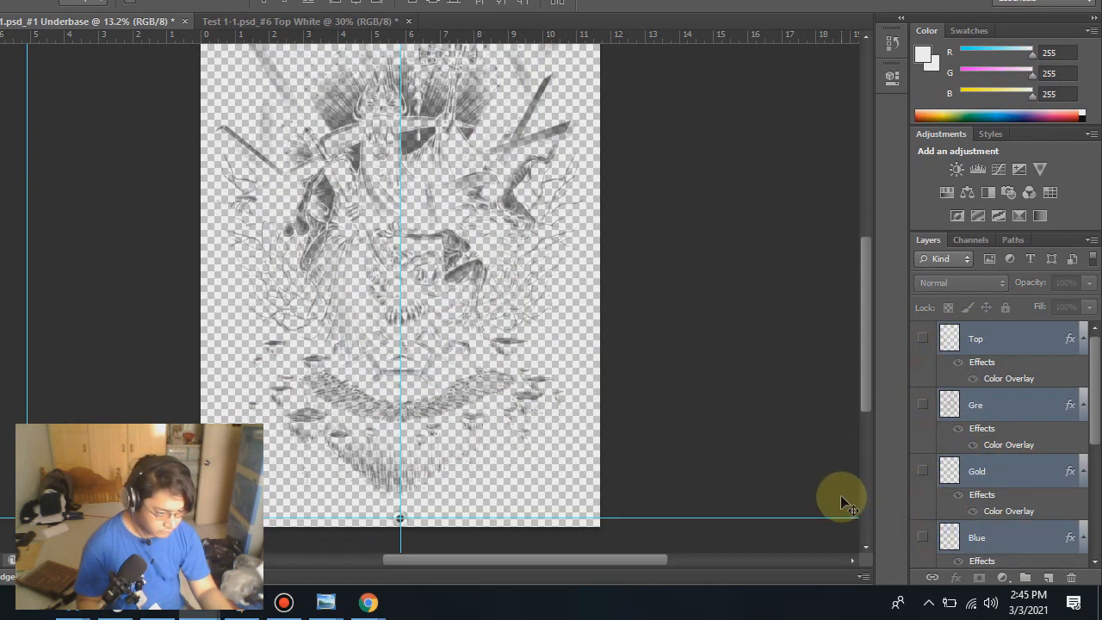
scroll(947, 515, "down", 5)
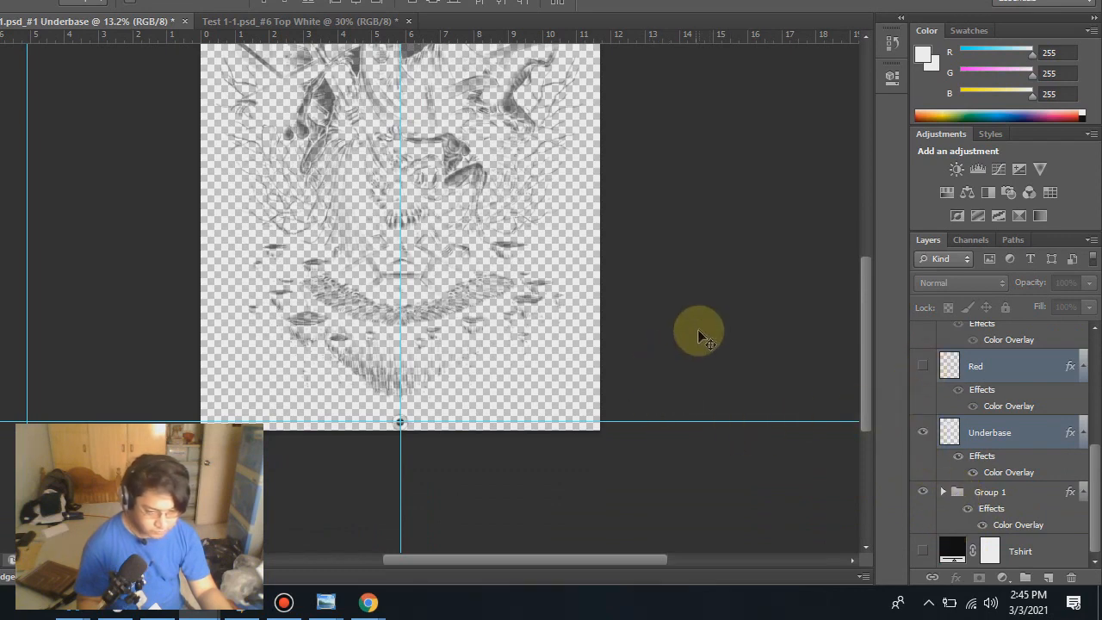
scroll(228, 204, "up", 7)
scroll(546, 229, "up", 10)
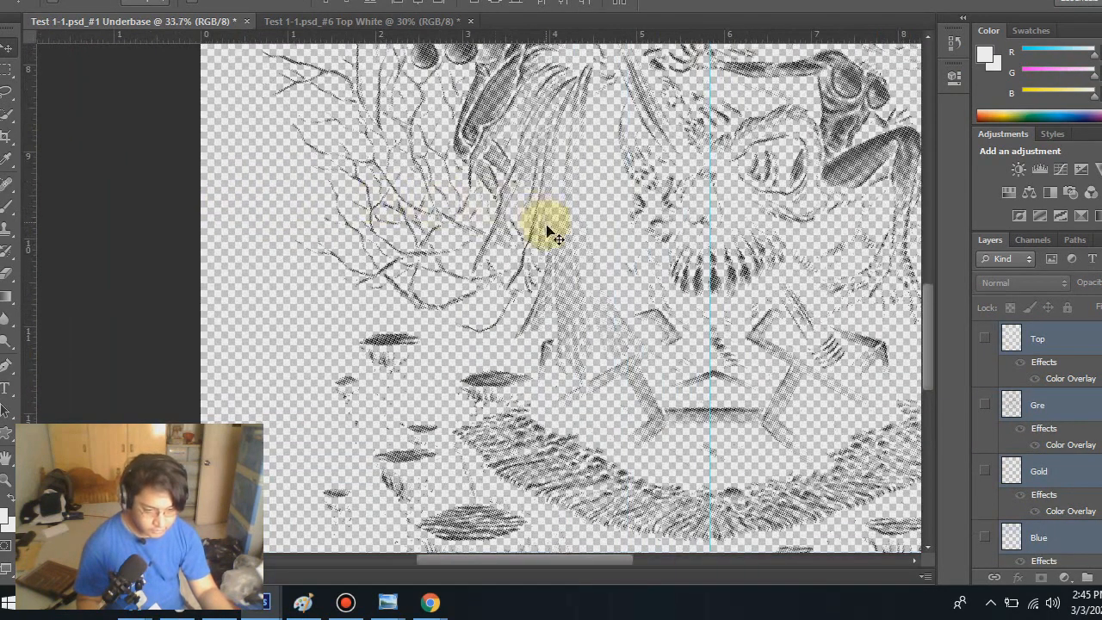
scroll(546, 230, "down", 3)
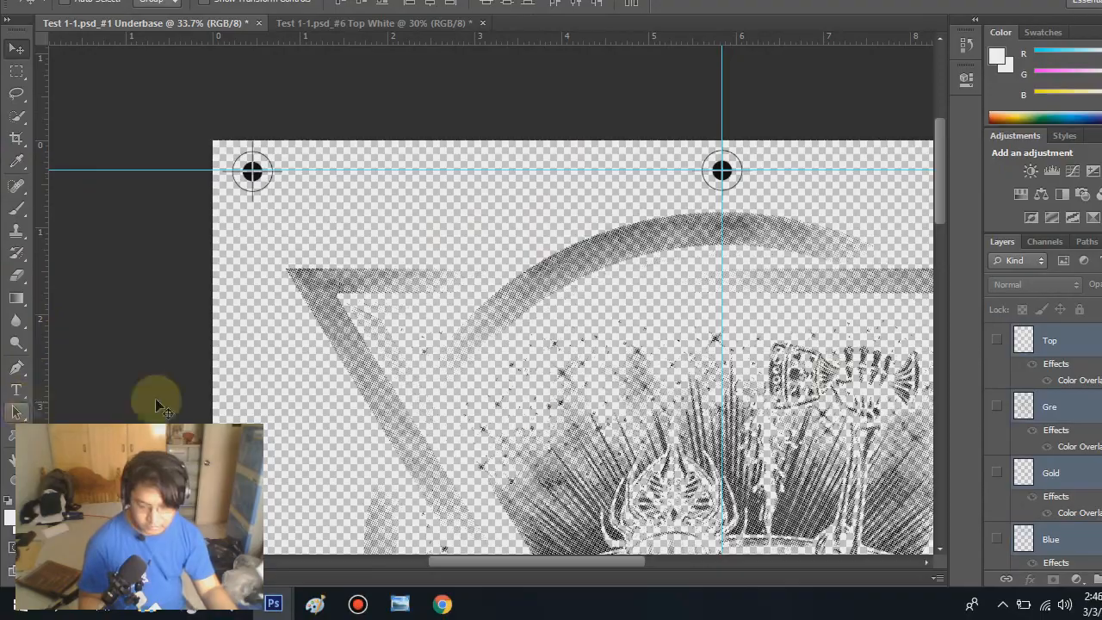
Step: Add the text label "underbase" in black 12 pt Myriad Hebrew beside the bottom registration mark, just above the horizontal guide
scroll(620, 379, "down", 9)
scroll(295, 413, "down", 15)
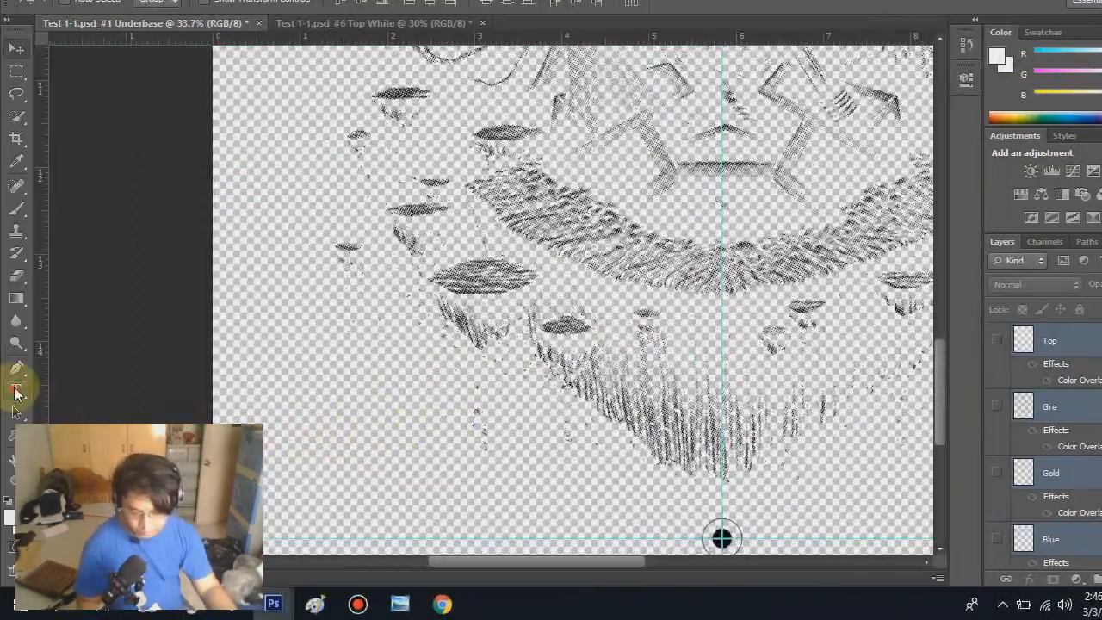
left_click(16, 391)
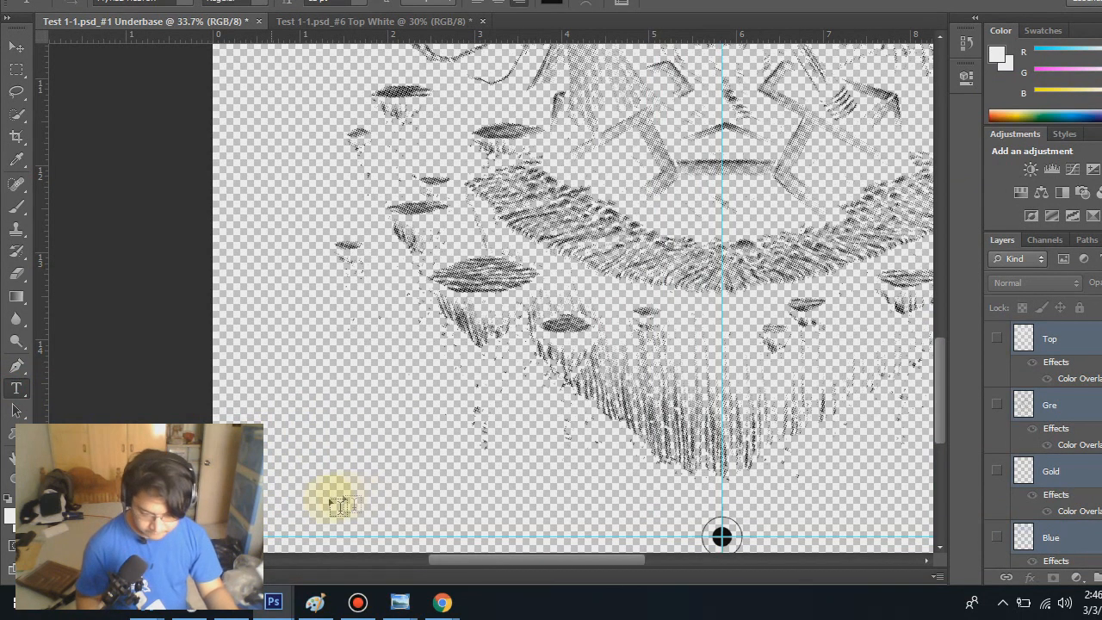
scroll(275, 528, "down", 2)
left_click(269, 475)
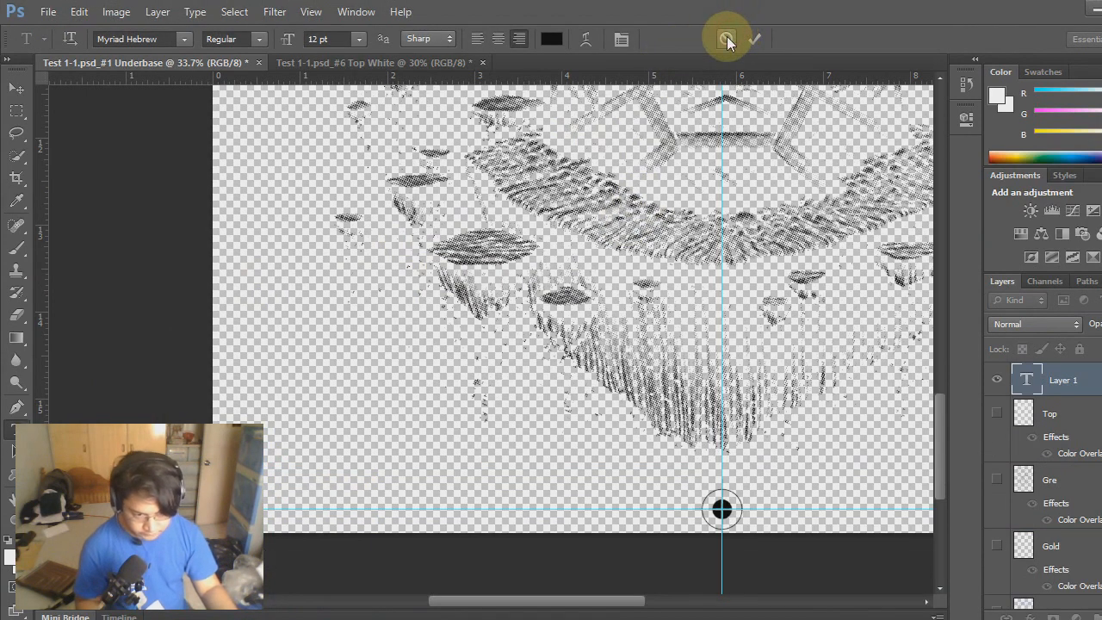
left_click(727, 39)
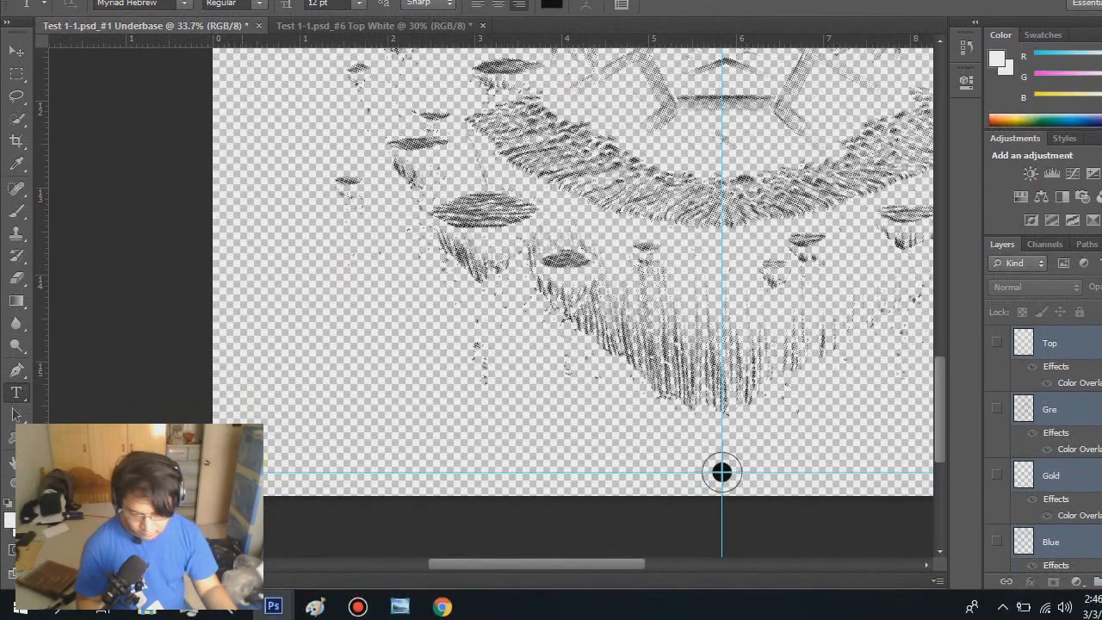
left_click(268, 488)
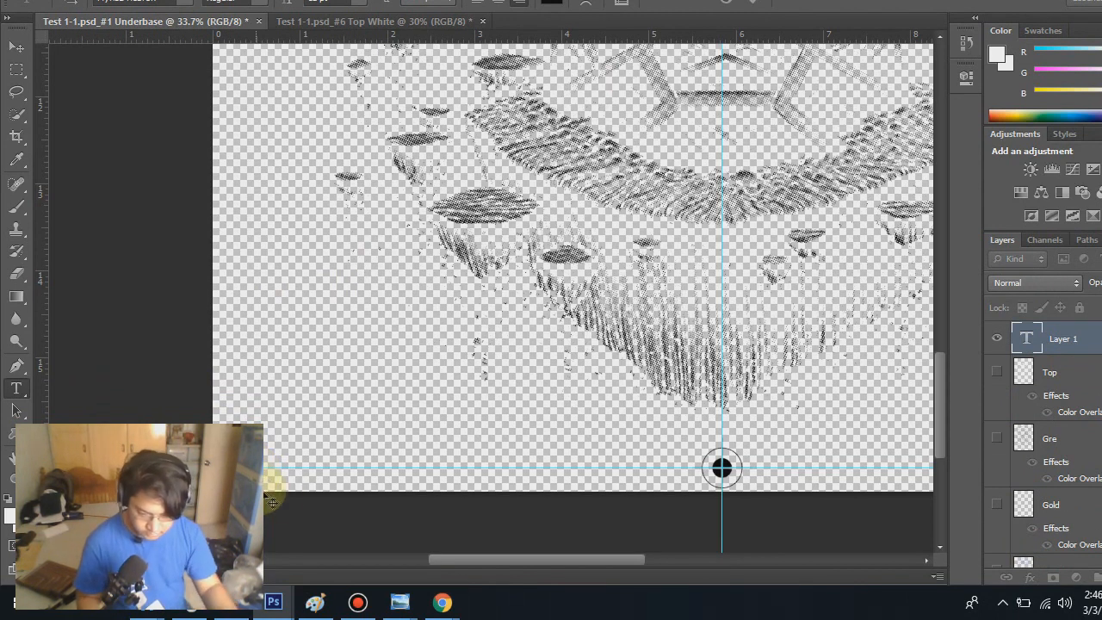
left_click_drag(279, 499, 480, 525)
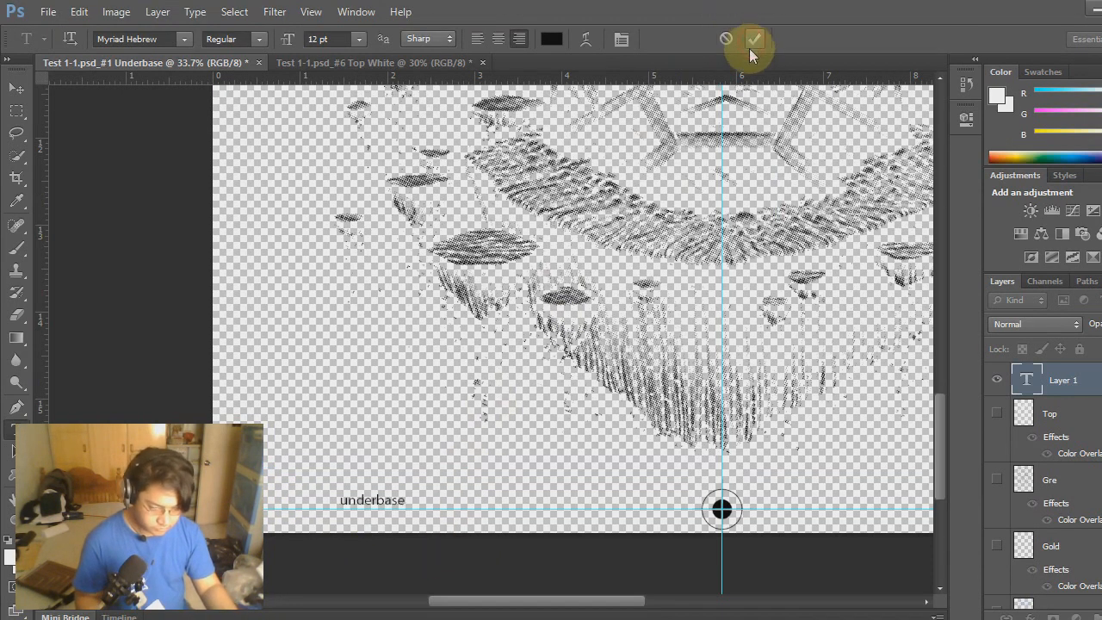
left_click(750, 1)
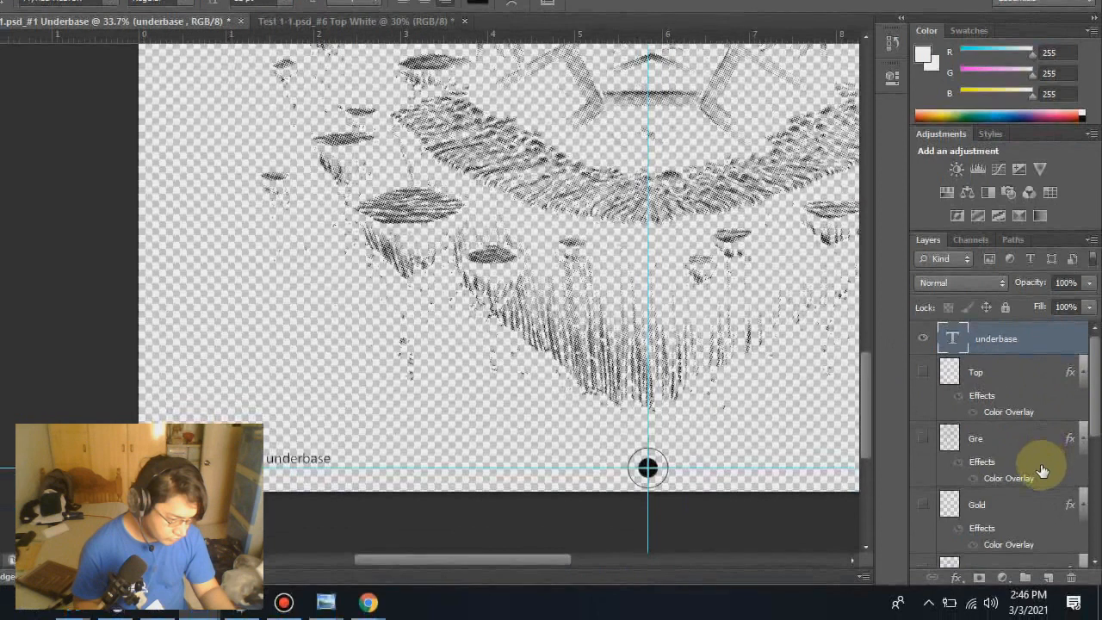
Step: Hide the Underbase layer, show the Red layer, and clear the text of the underbase label
scroll(1045, 509, "down", 5)
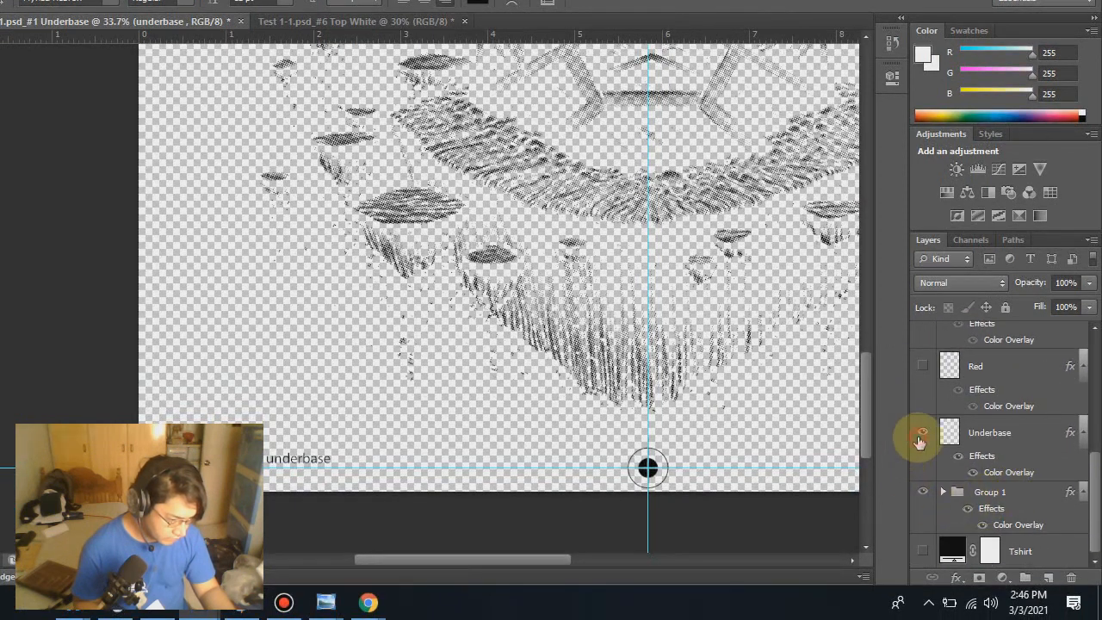
left_click(920, 441)
left_click(920, 366)
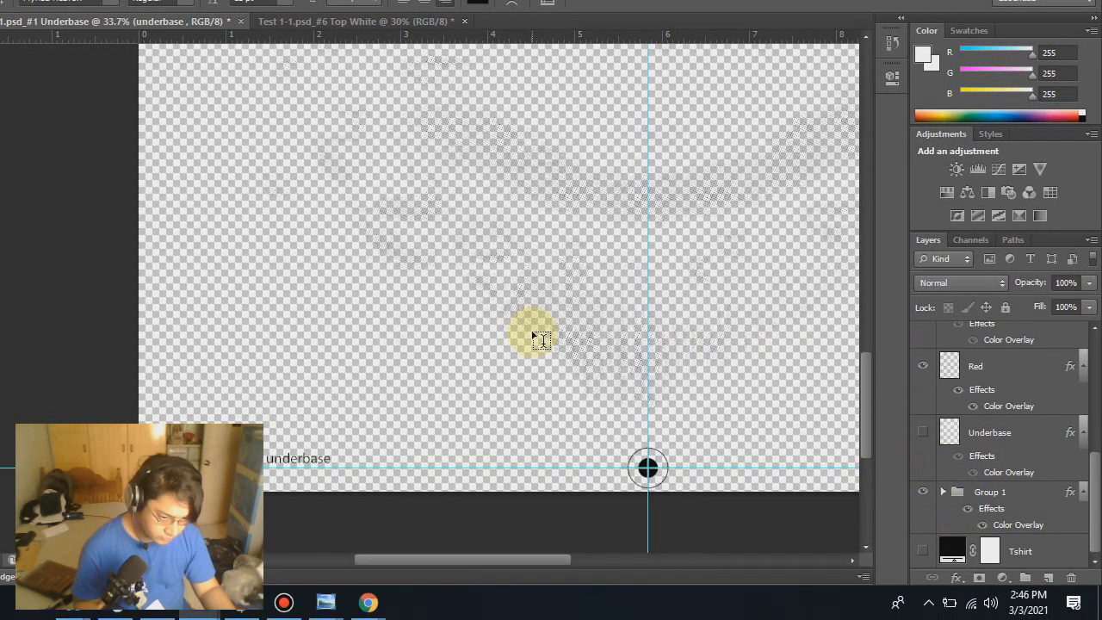
scroll(540, 338, "up", 3)
scroll(536, 341, "down", 1)
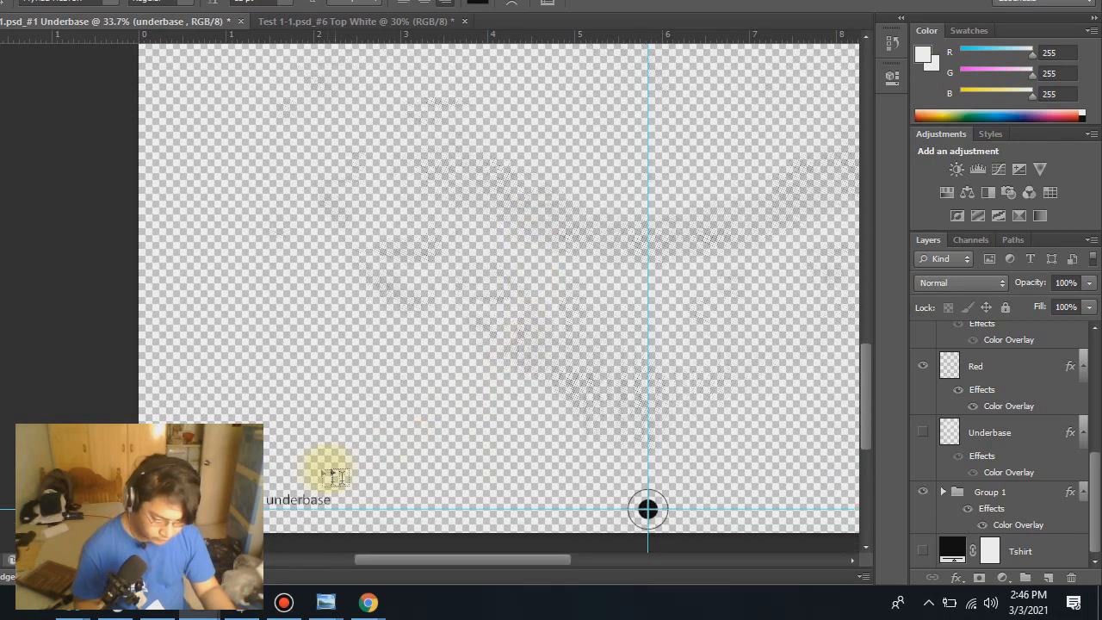
double_click(306, 498)
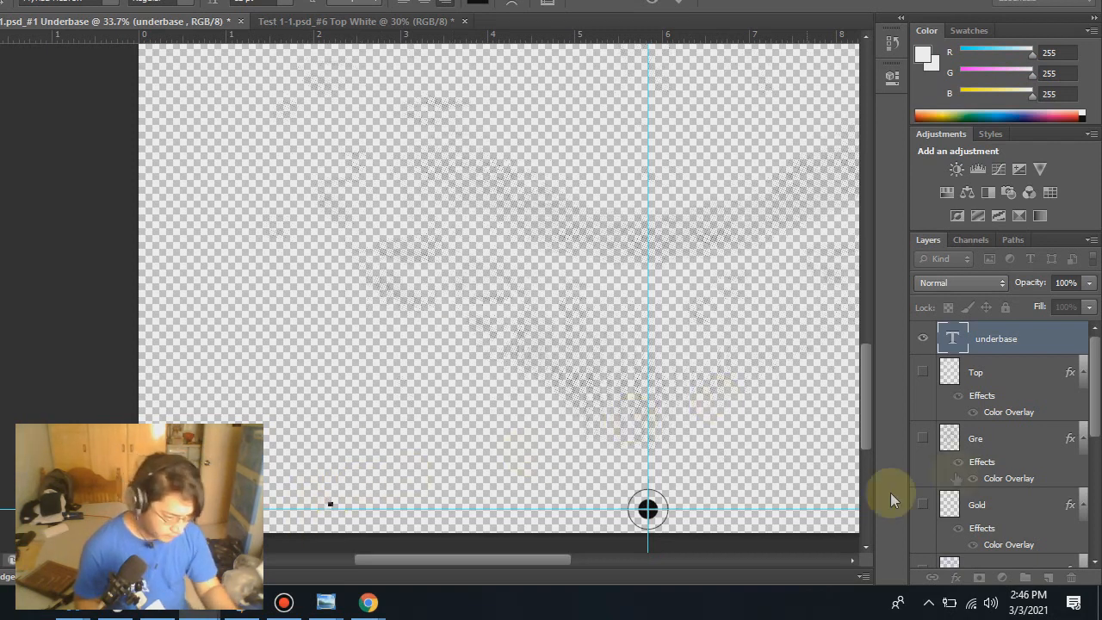
Step: Hide the Red layer and show the Underbase layer again
scroll(979, 455, "down", 5)
left_click(923, 379)
left_click(925, 433)
Step: Open the print setup for the Underbase separation and check the print settings and available printers for Microsoft Print to PDF
scroll(705, 385, "down", 4)
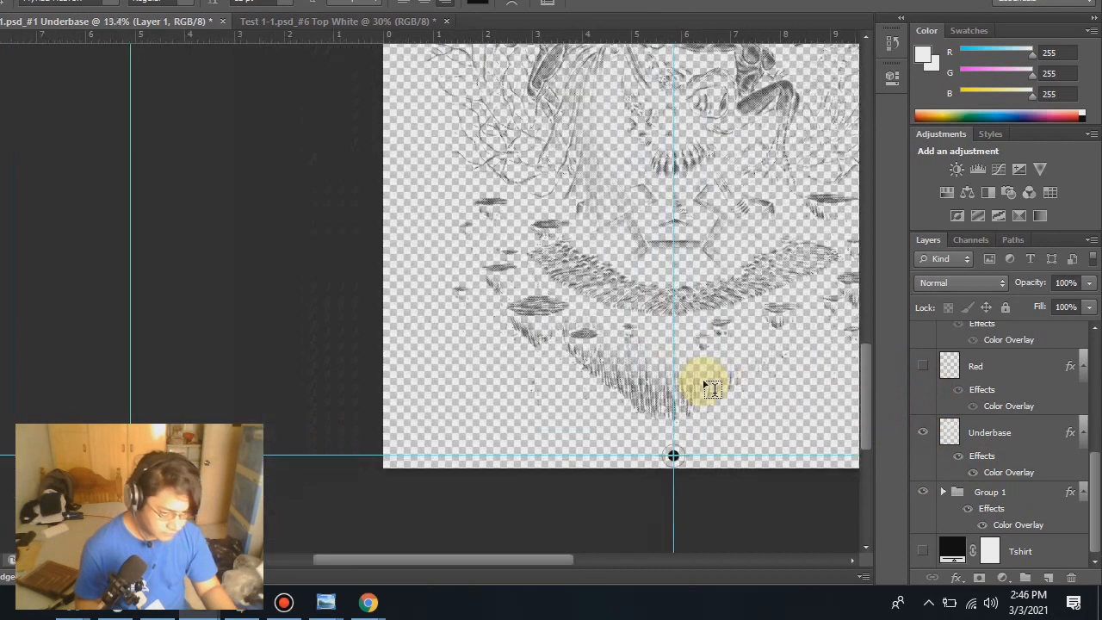
scroll(705, 385, "down", 2)
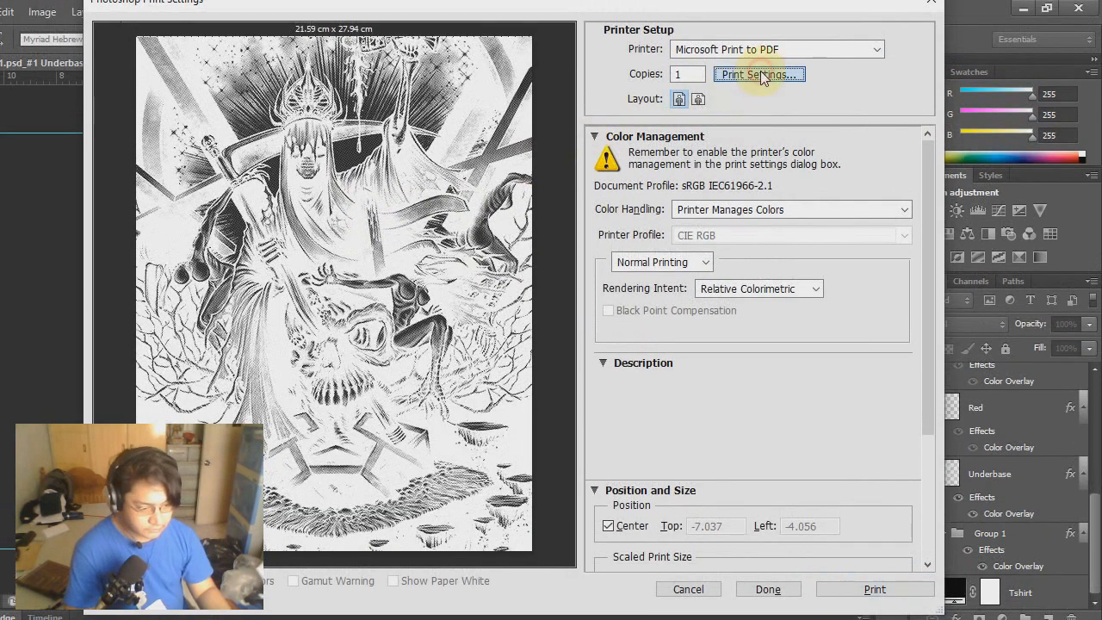
left_click(760, 74)
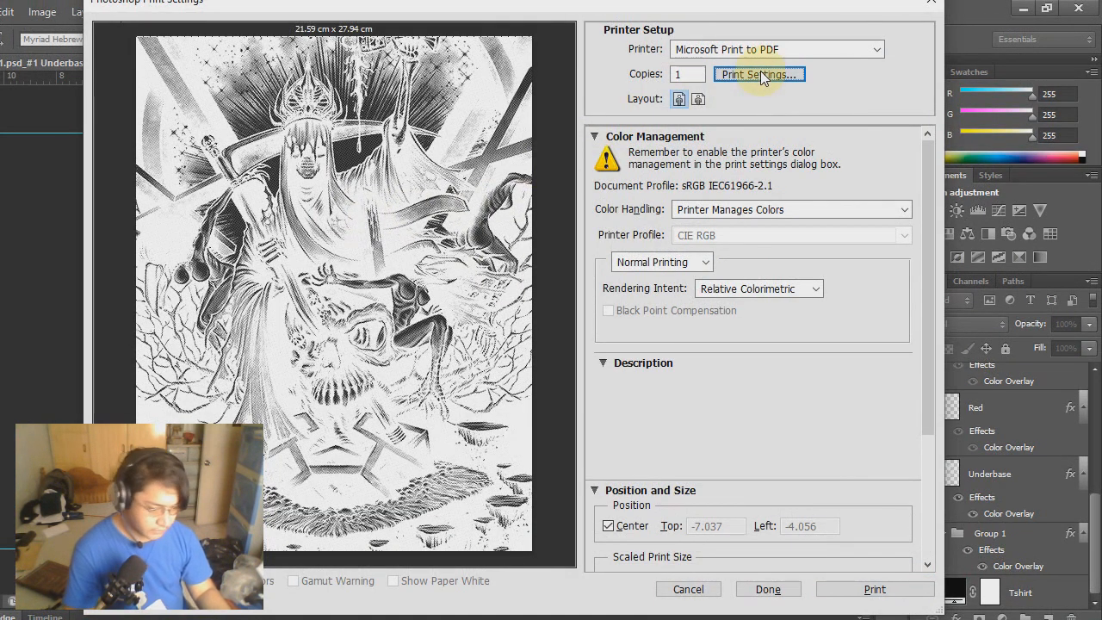
left_click(540, 11)
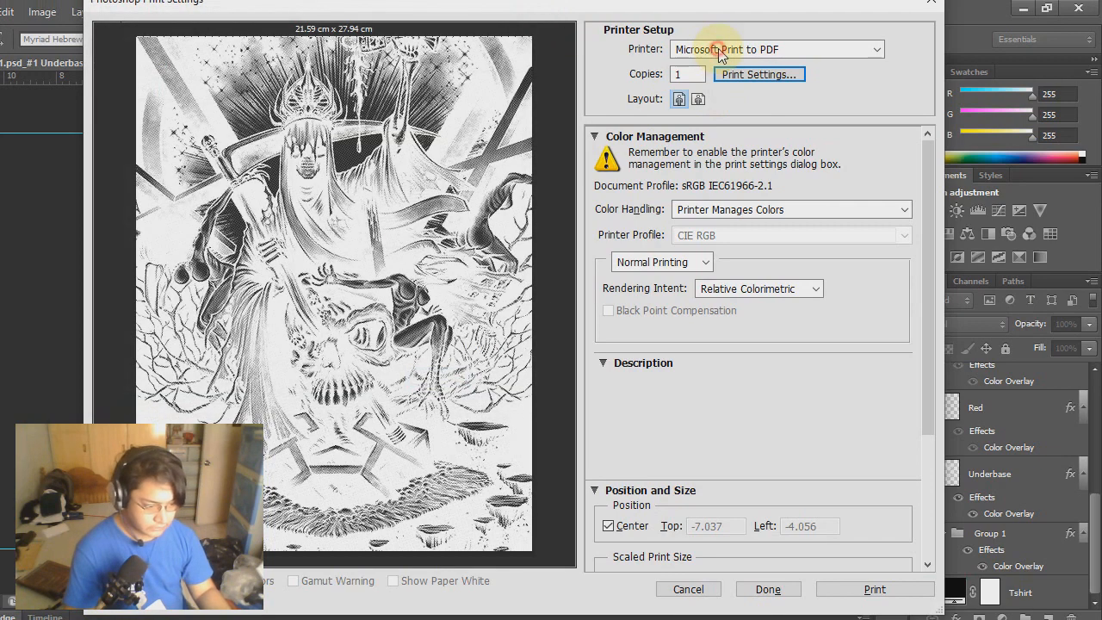
left_click(834, 50)
left_click(832, 51)
Step: Try moving the uncentered artwork across the print page to Top -18.732 and Left -15.522, and close the print setup without printing
left_click_drag(265, 251, 363, 421)
left_click(780, 49)
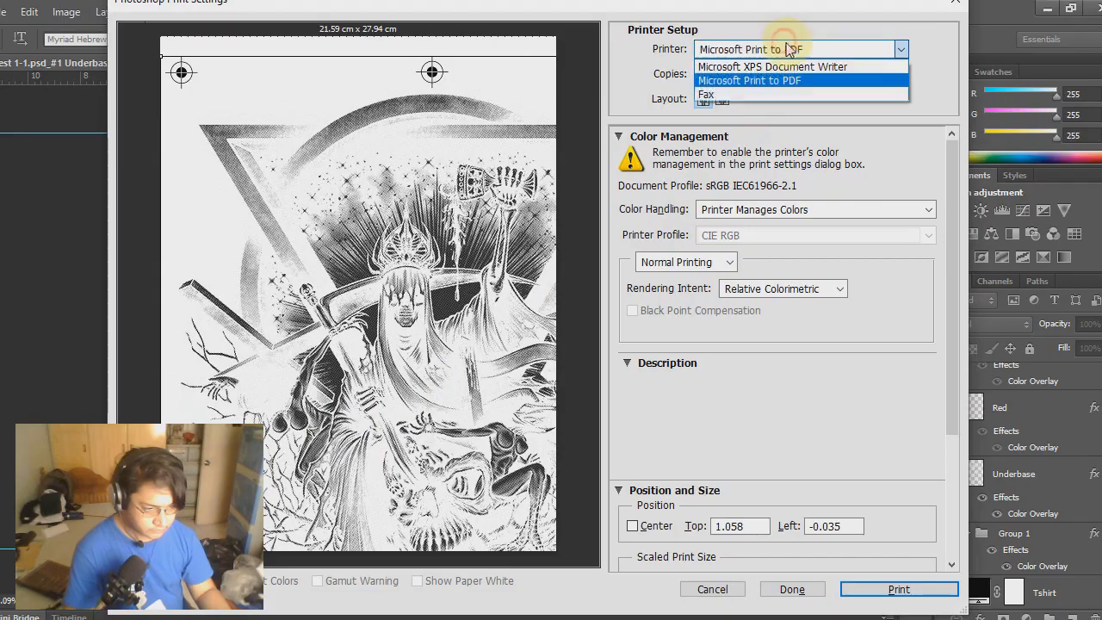
left_click(791, 49)
left_click_drag(445, 344, 441, 255)
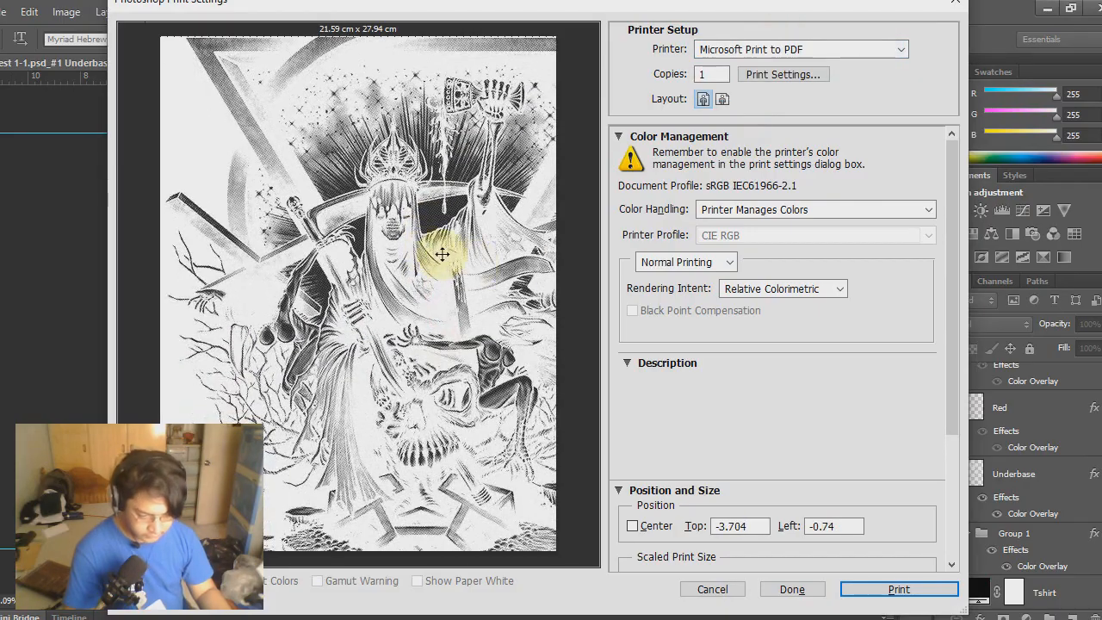
left_click_drag(418, 342, 365, 198)
left_click_drag(389, 367, 372, 267)
left_click_drag(355, 431, 212, 311)
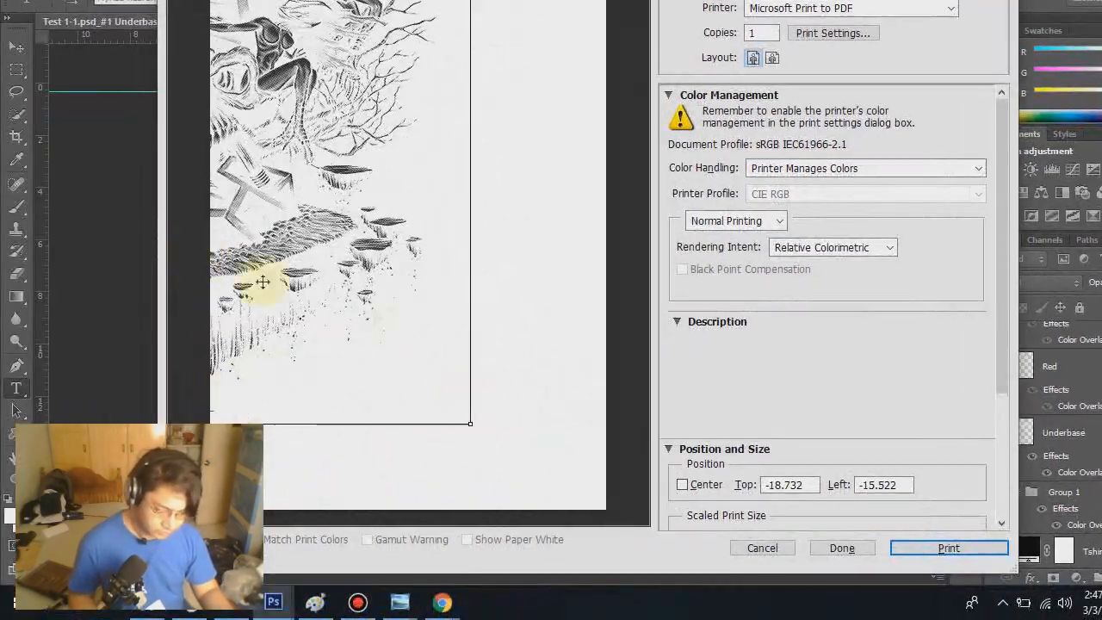
left_click_drag(474, 429, 568, 357)
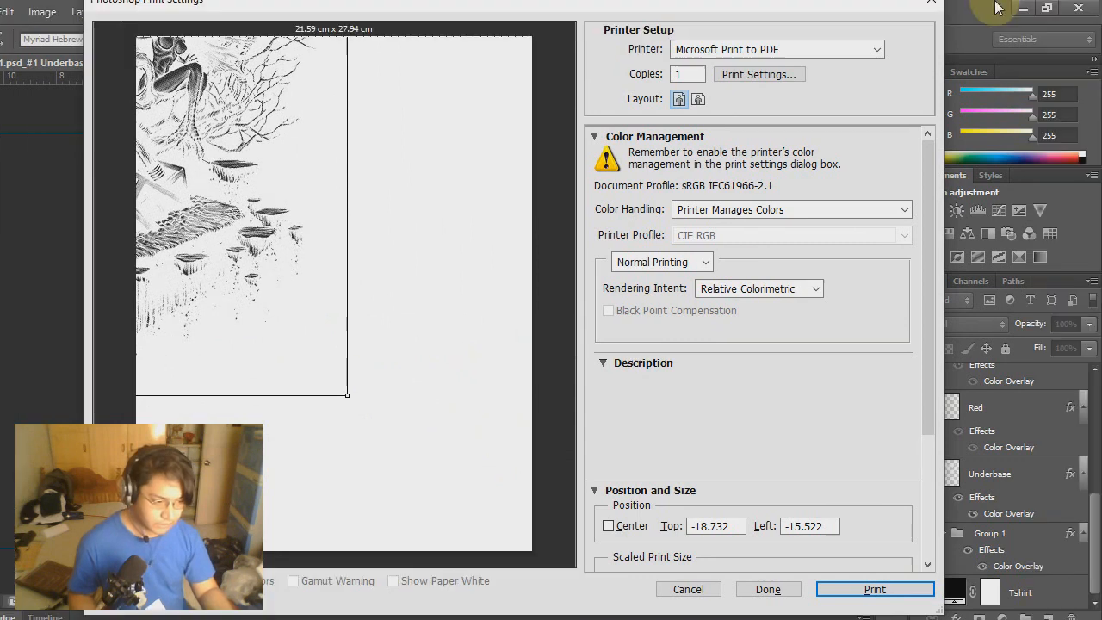
left_click(933, 7)
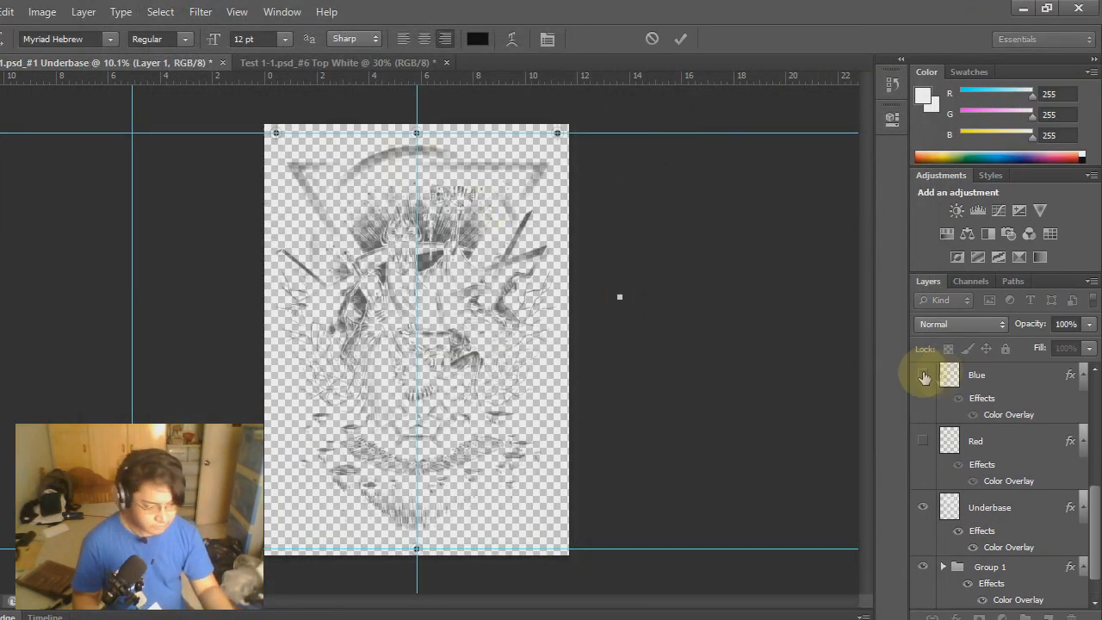
Step: Cancel the open text edit and show the Red, Blue, Gold, Gre and Top layers together with Underbase
left_click(652, 39)
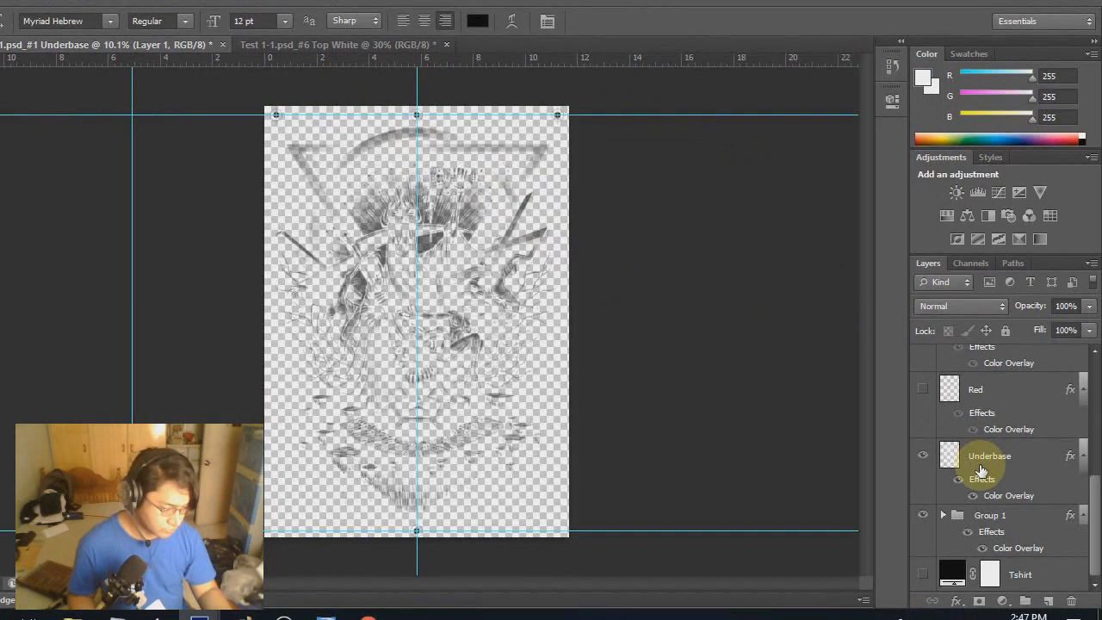
scroll(956, 452, "up", 3)
scroll(951, 459, "down", 3)
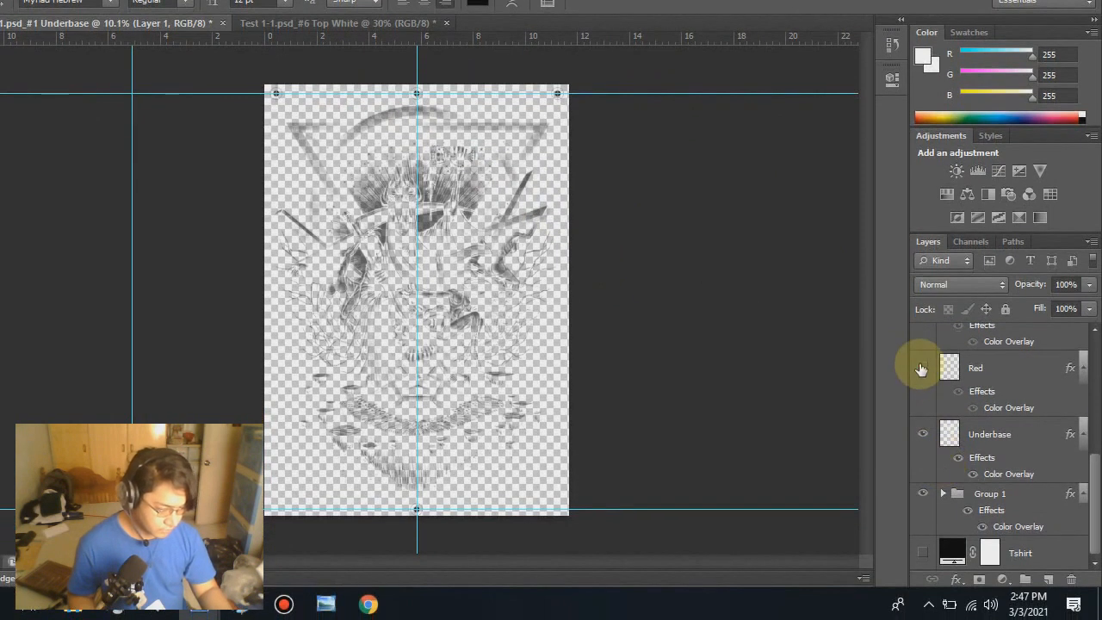
scroll(922, 368, "up", 1)
scroll(956, 386, "up", 1)
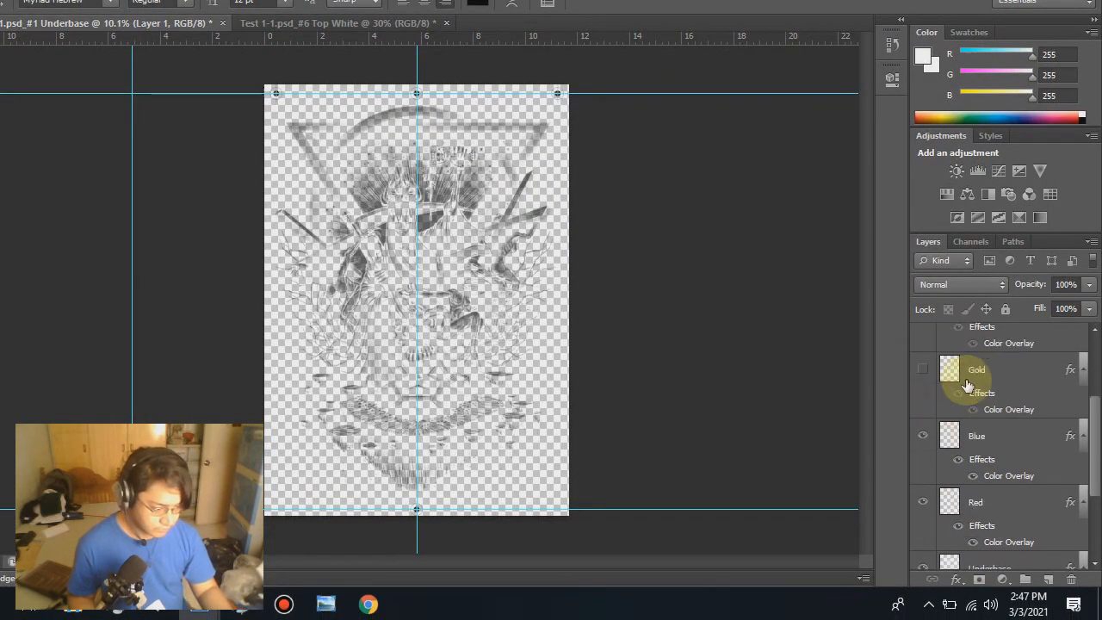
left_click(925, 372)
scroll(988, 388, "up", 1)
left_click(924, 374)
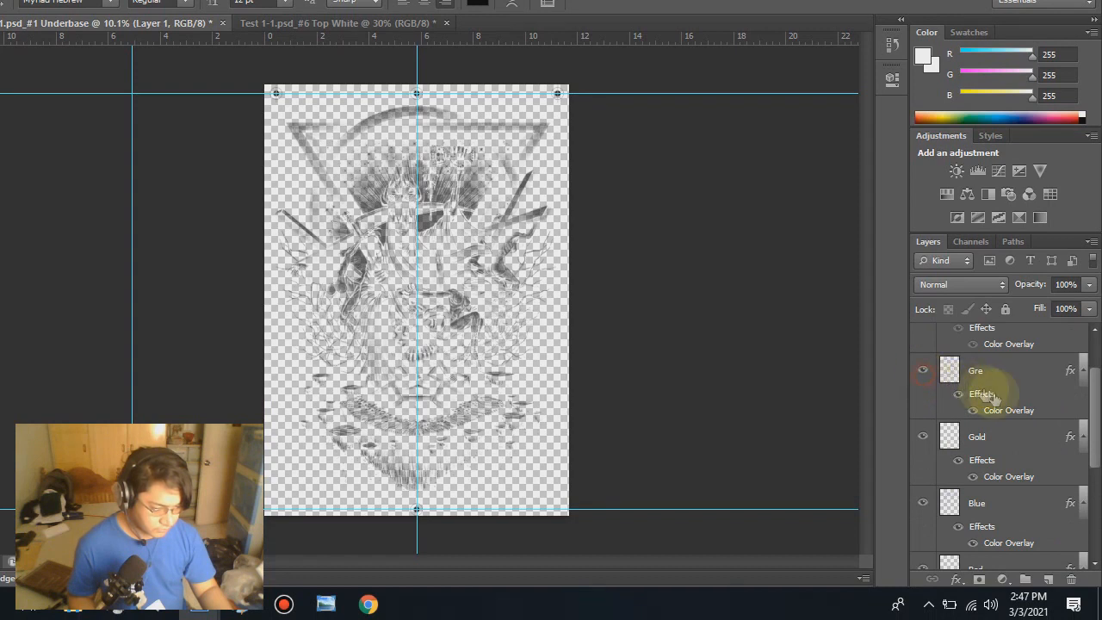
scroll(994, 396, "up", 1)
left_click(926, 377)
scroll(990, 452, "down", 4)
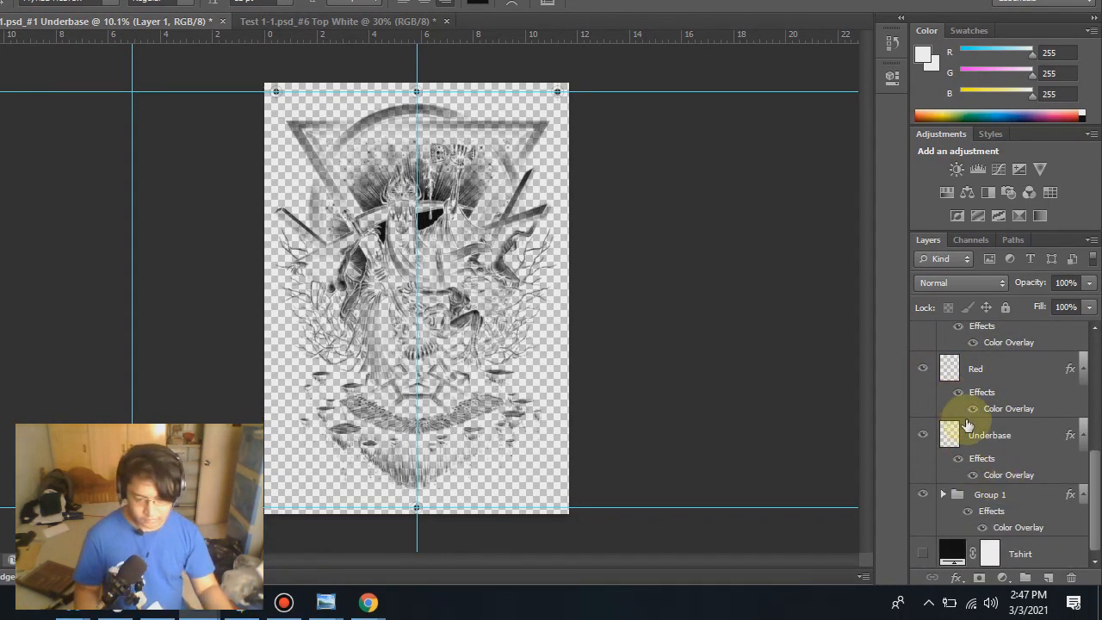
Step: Undo the text label, the black color overlays, and the grouping and duplication of the registration marks back to a single Shape 1
key("ctrl+alt+z")
key("ctrl+alt+z")
key("ctrl+alt+z")
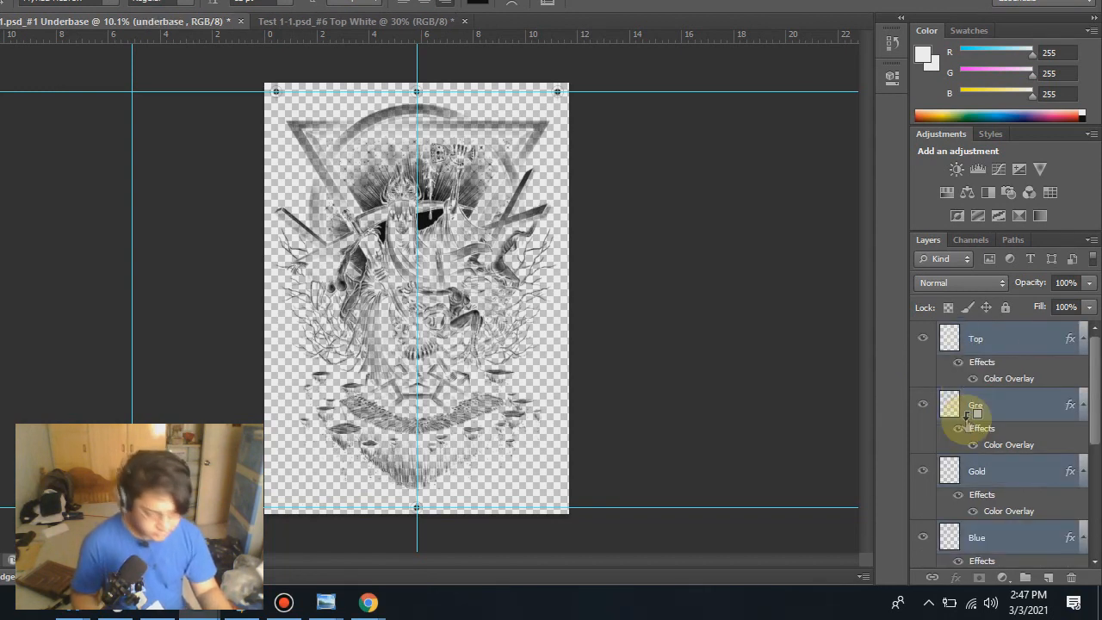
key("ctrl+alt+z")
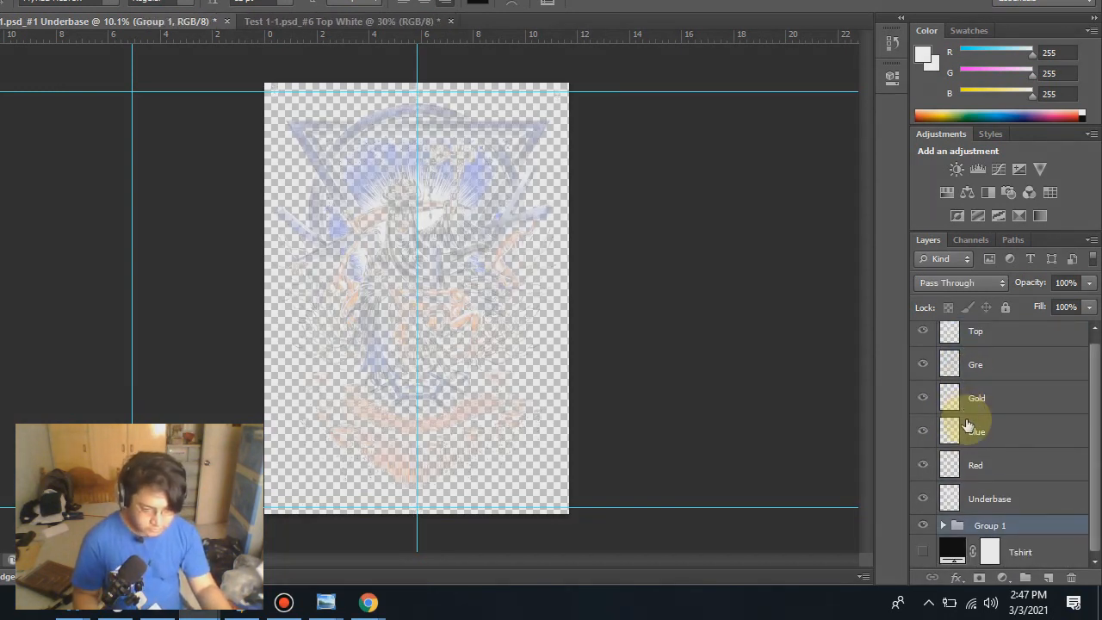
key("ctrl+alt+z")
key("ctrl+alt+z")
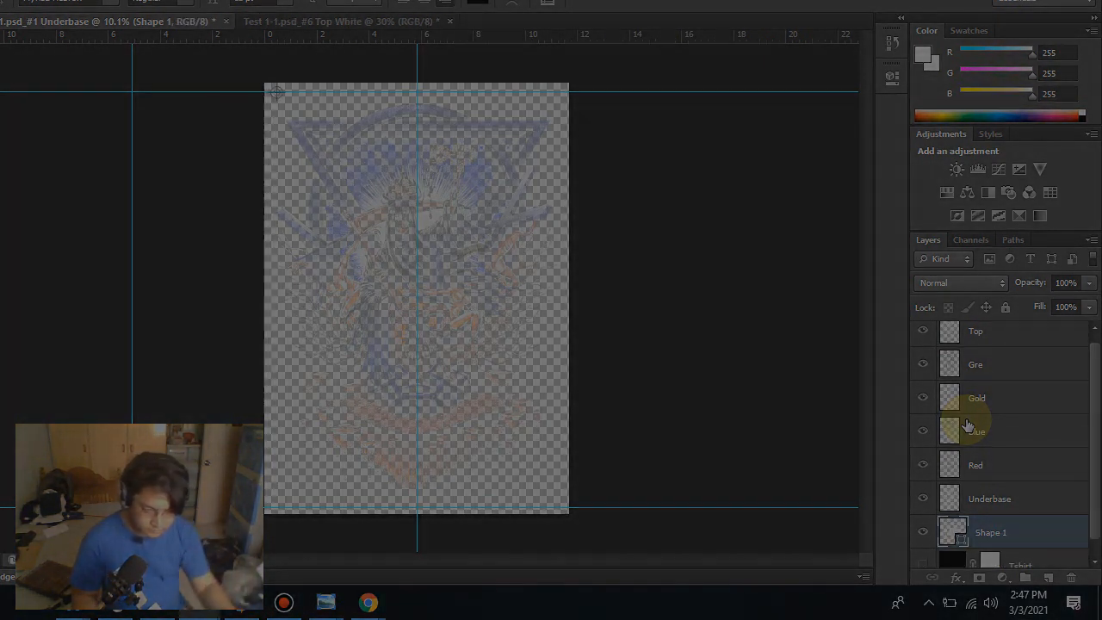
key("ctrl+alt+z")
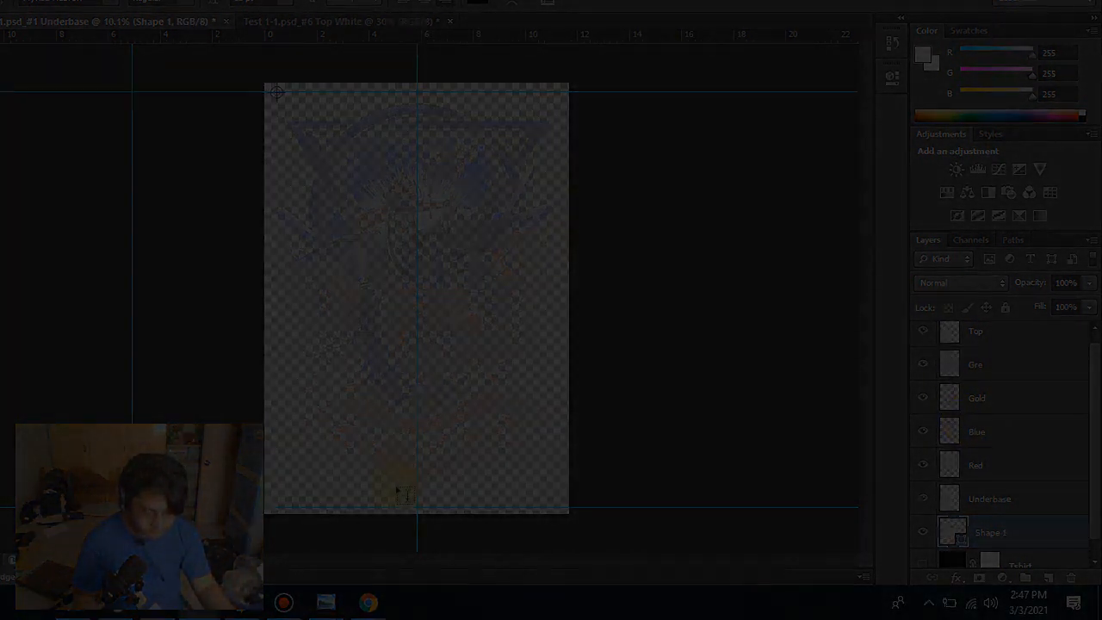